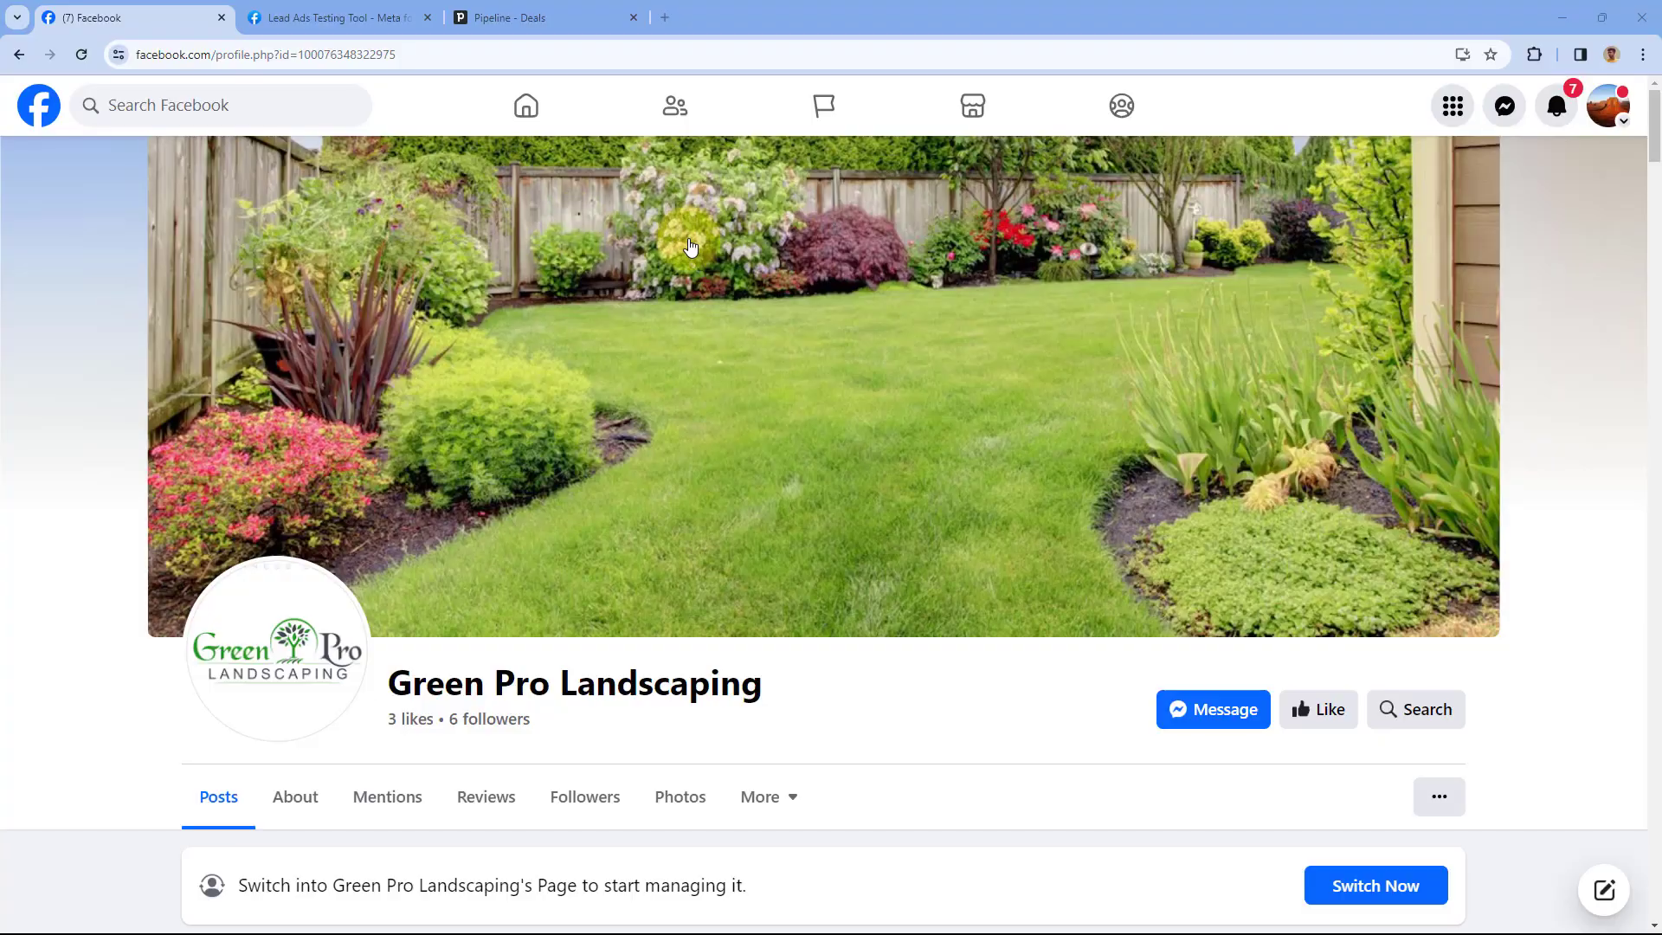
# Compare the Green Pro Landscaping Facebook page with the 7-deal Pipedrive pipeline, then open a blank tab
pyautogui.scroll(-3, 691, 248)
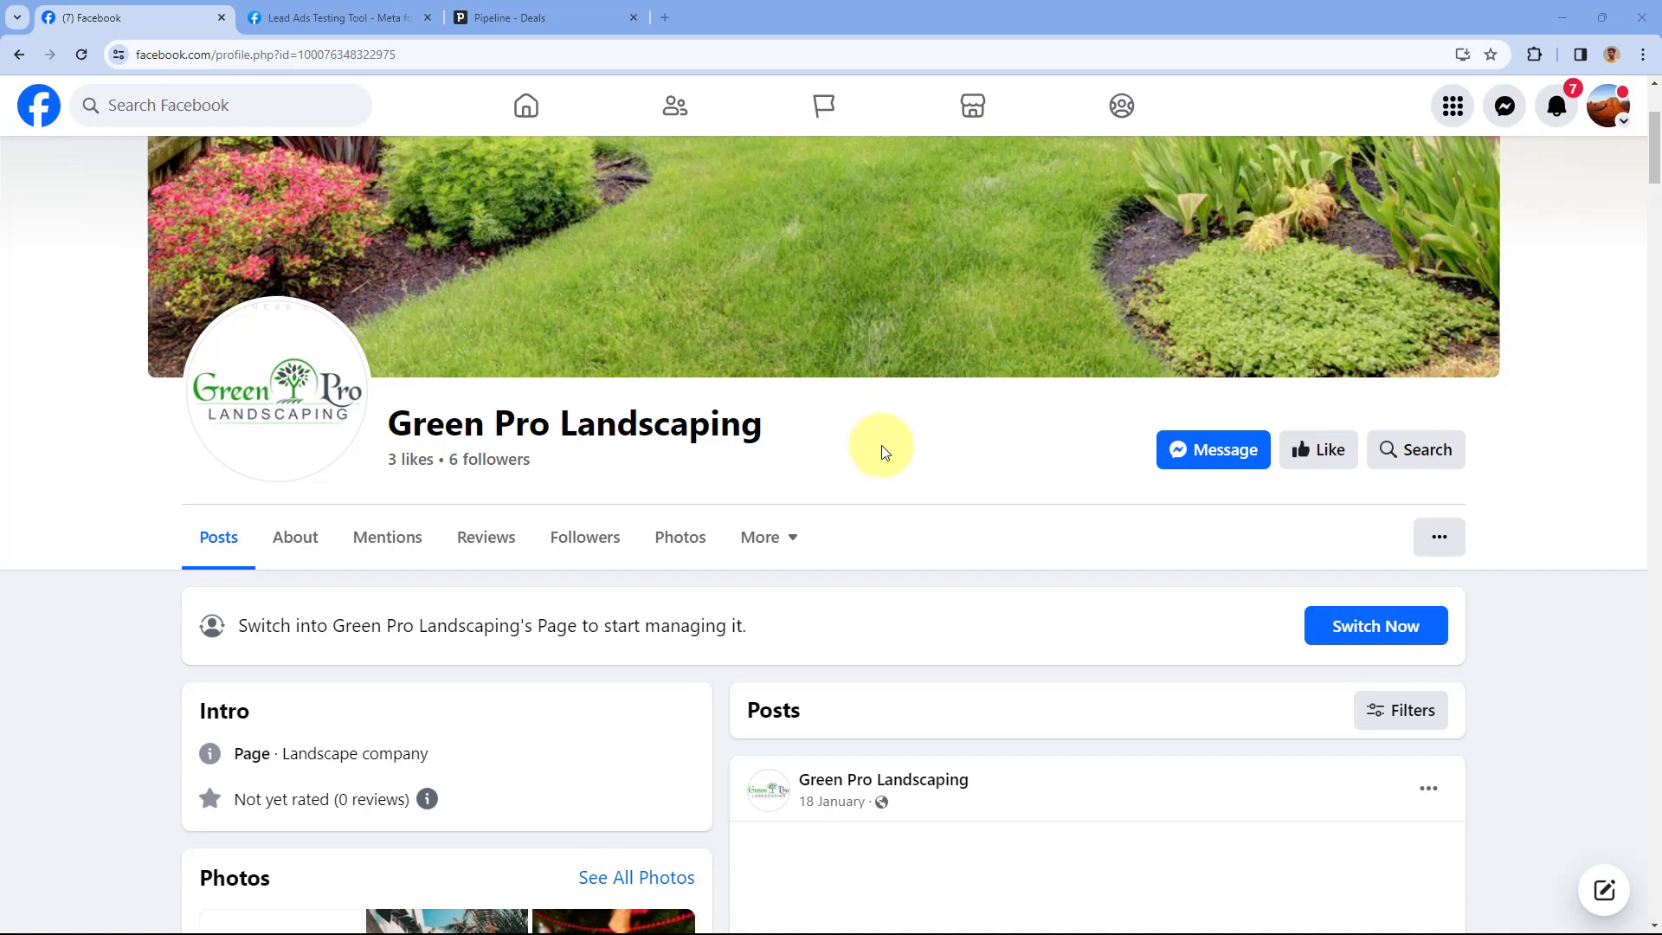
pyautogui.scroll(1, 831, 433)
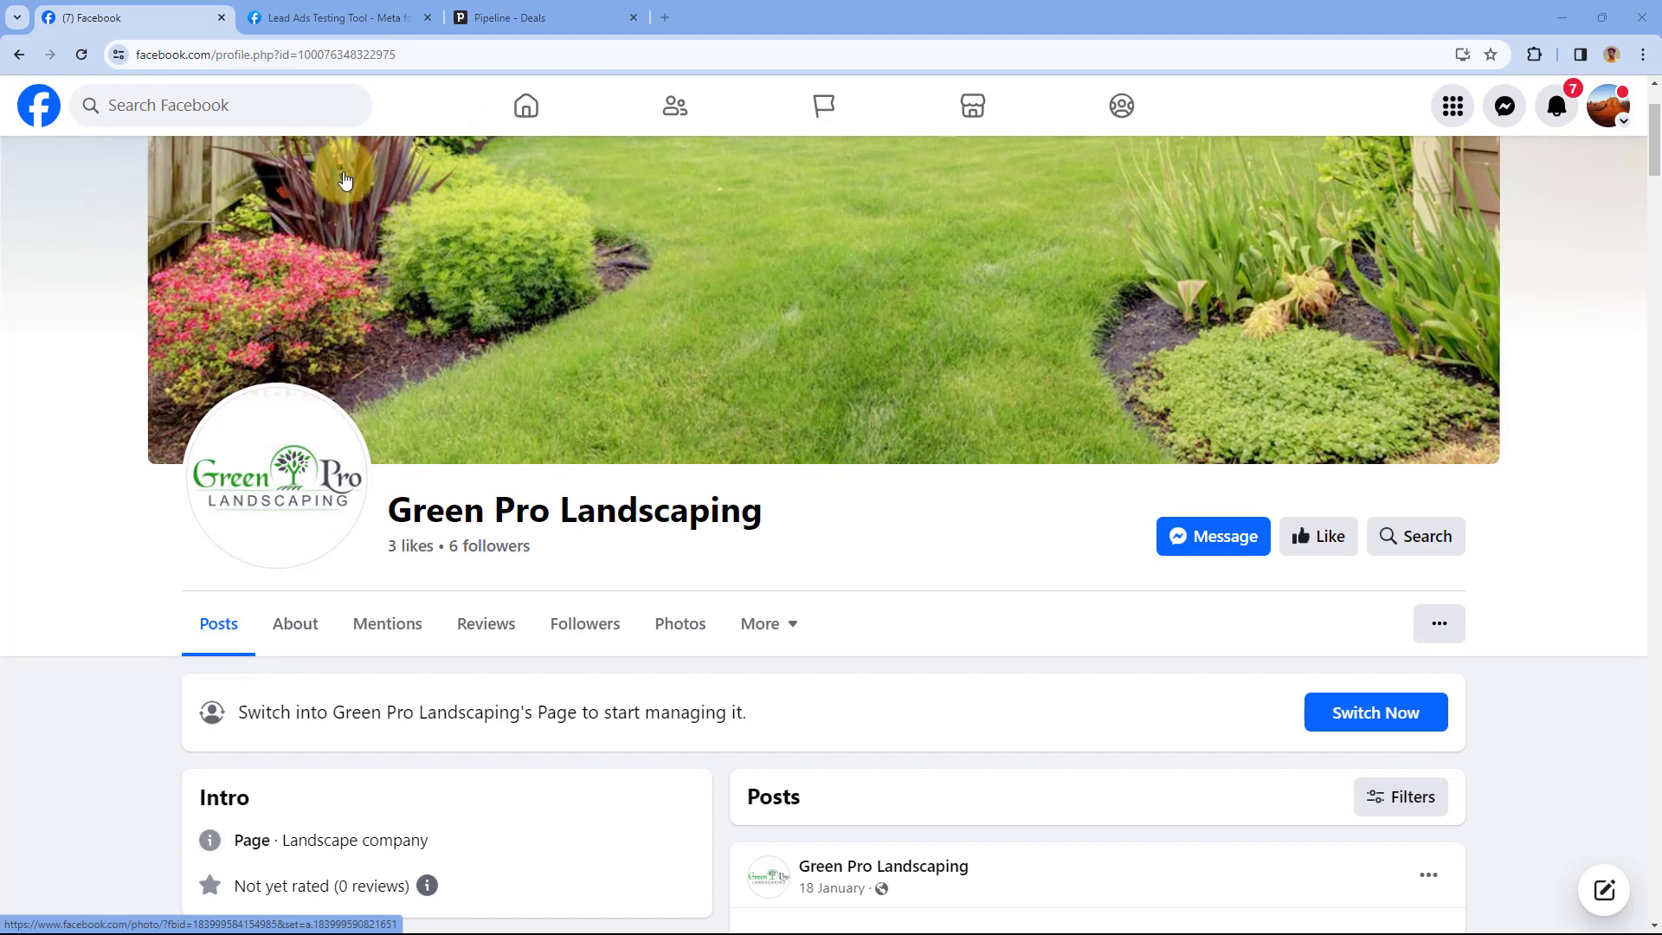
pyautogui.click(524, 17)
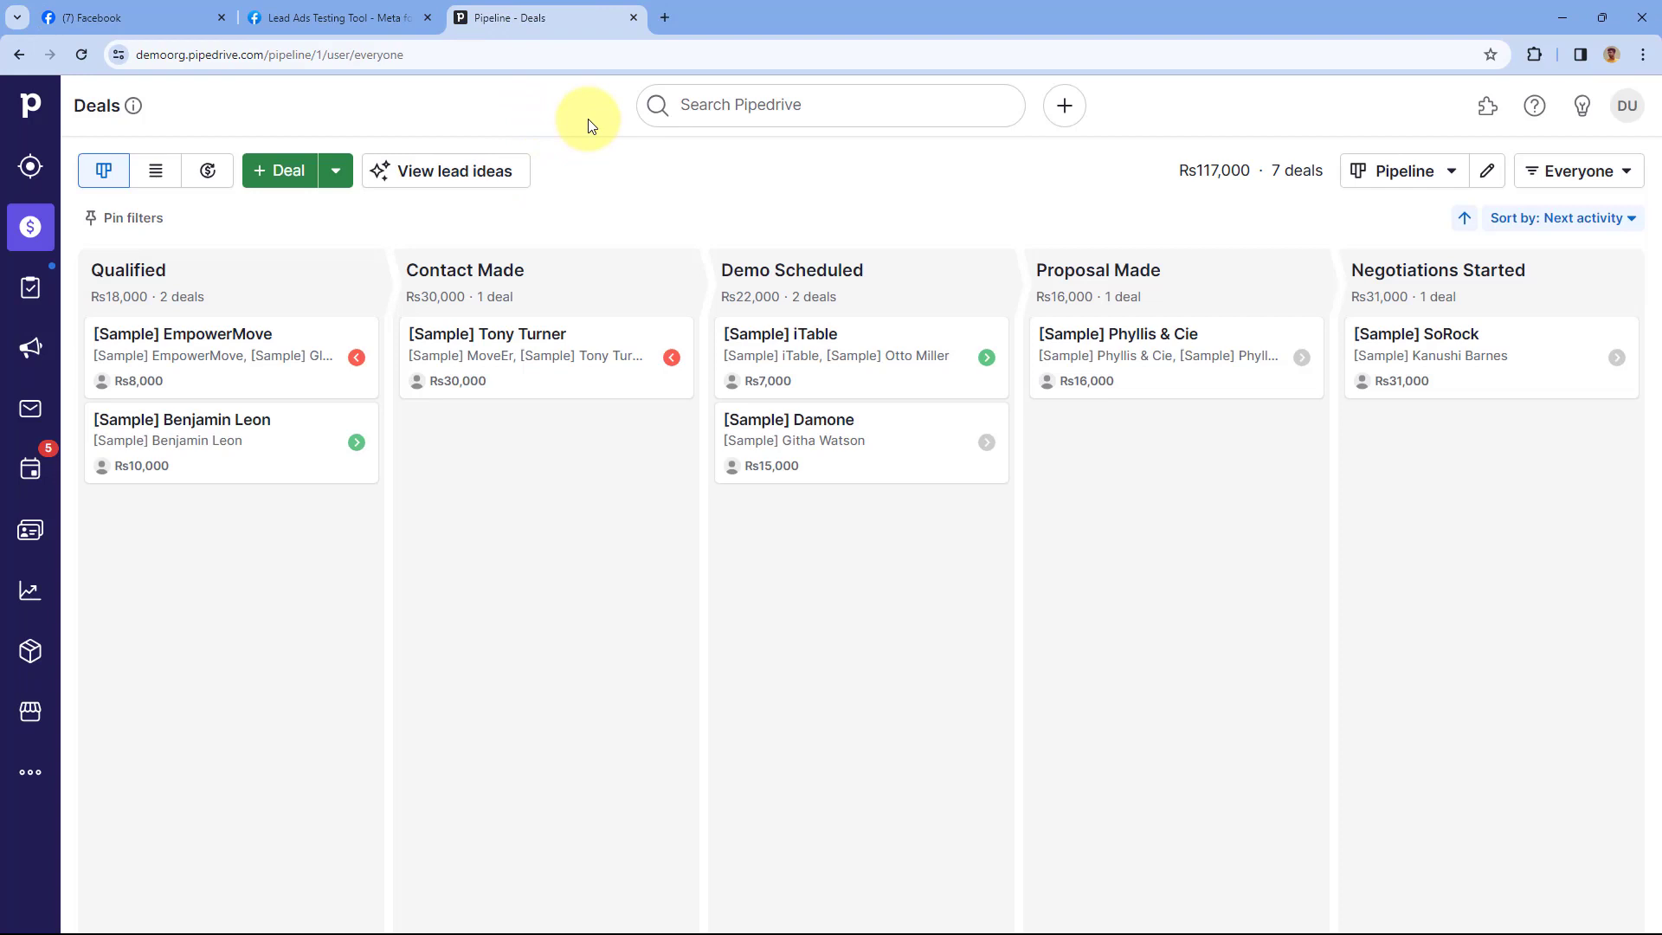
pyautogui.click(134, 18)
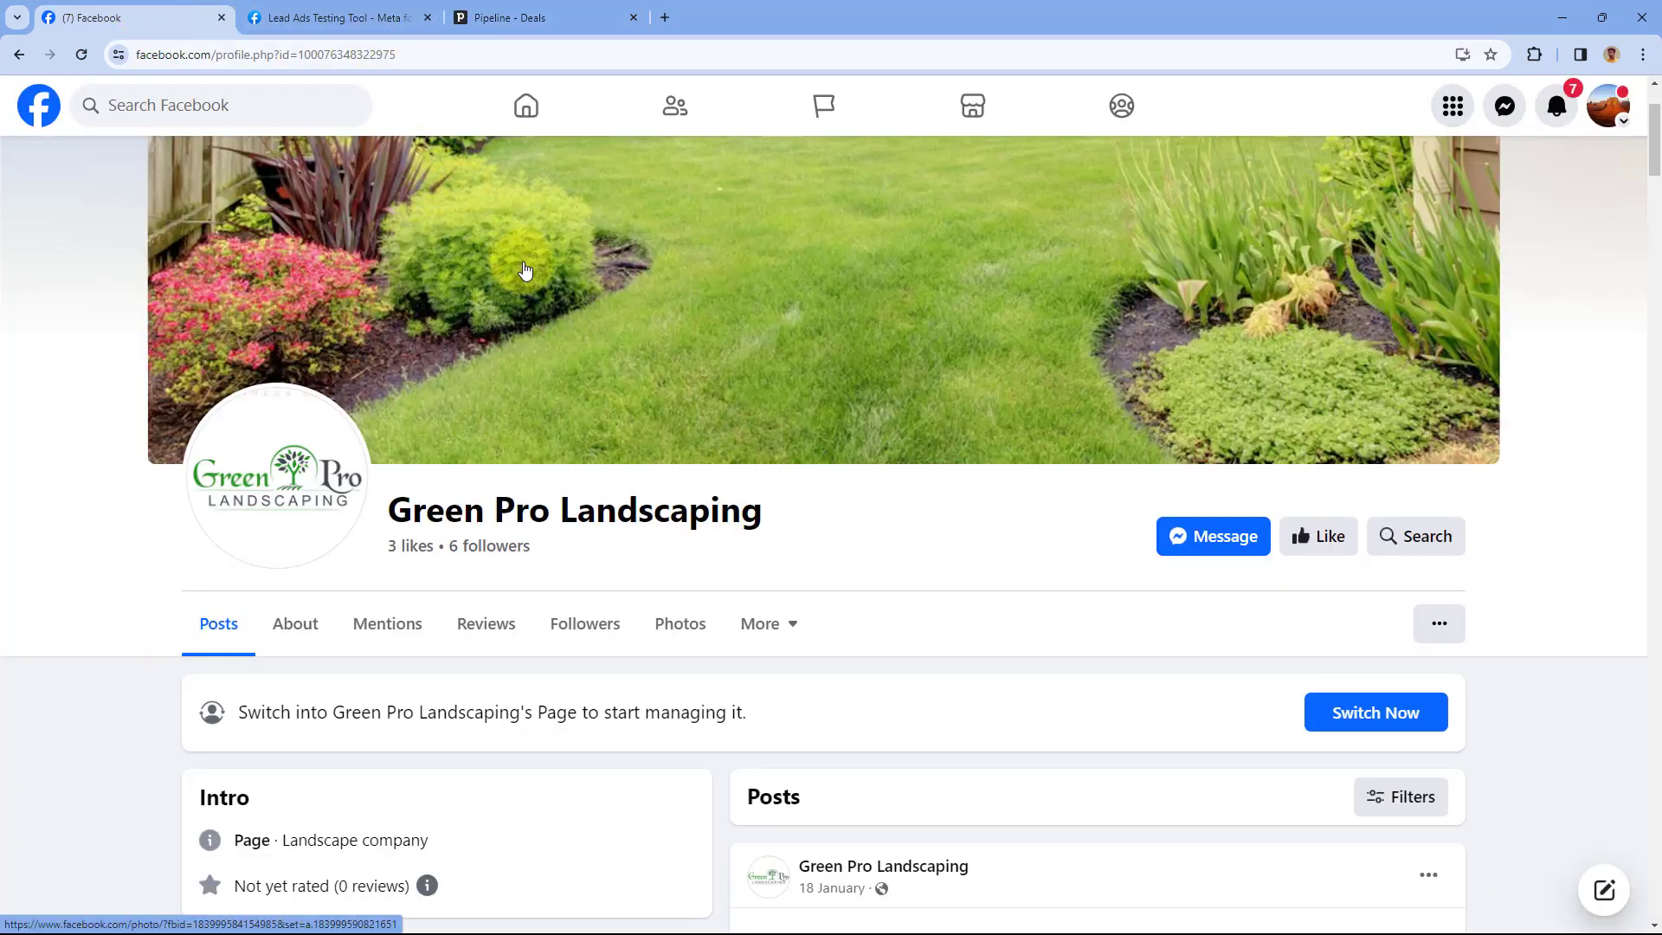
pyautogui.click(524, 17)
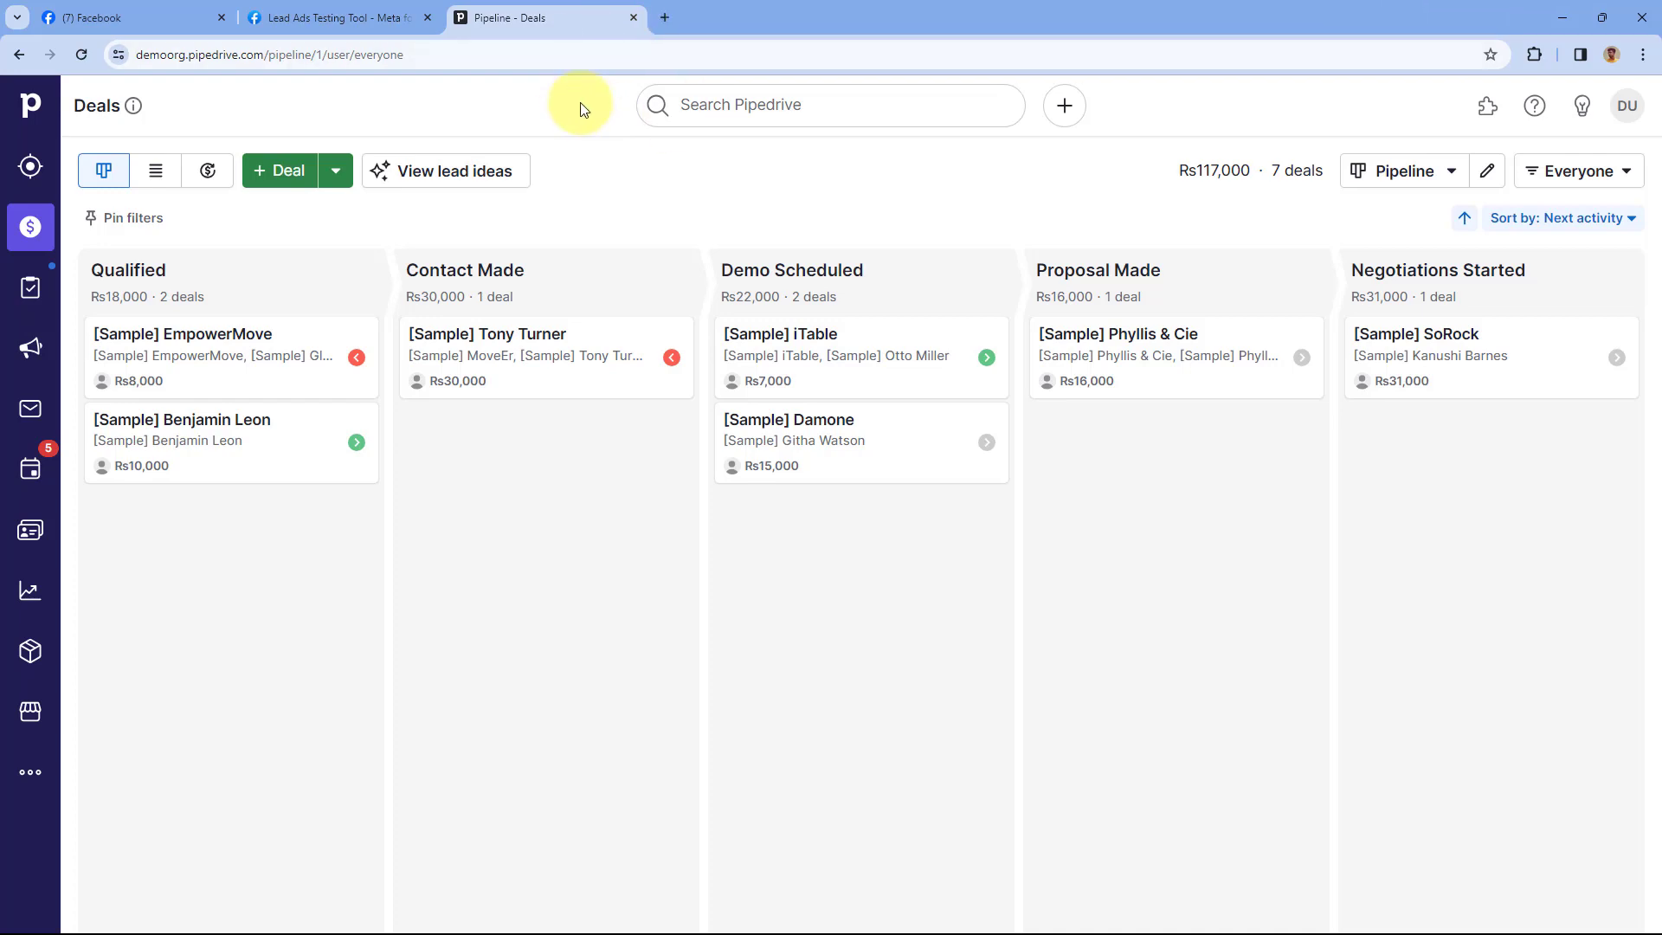
pyautogui.click(665, 17)
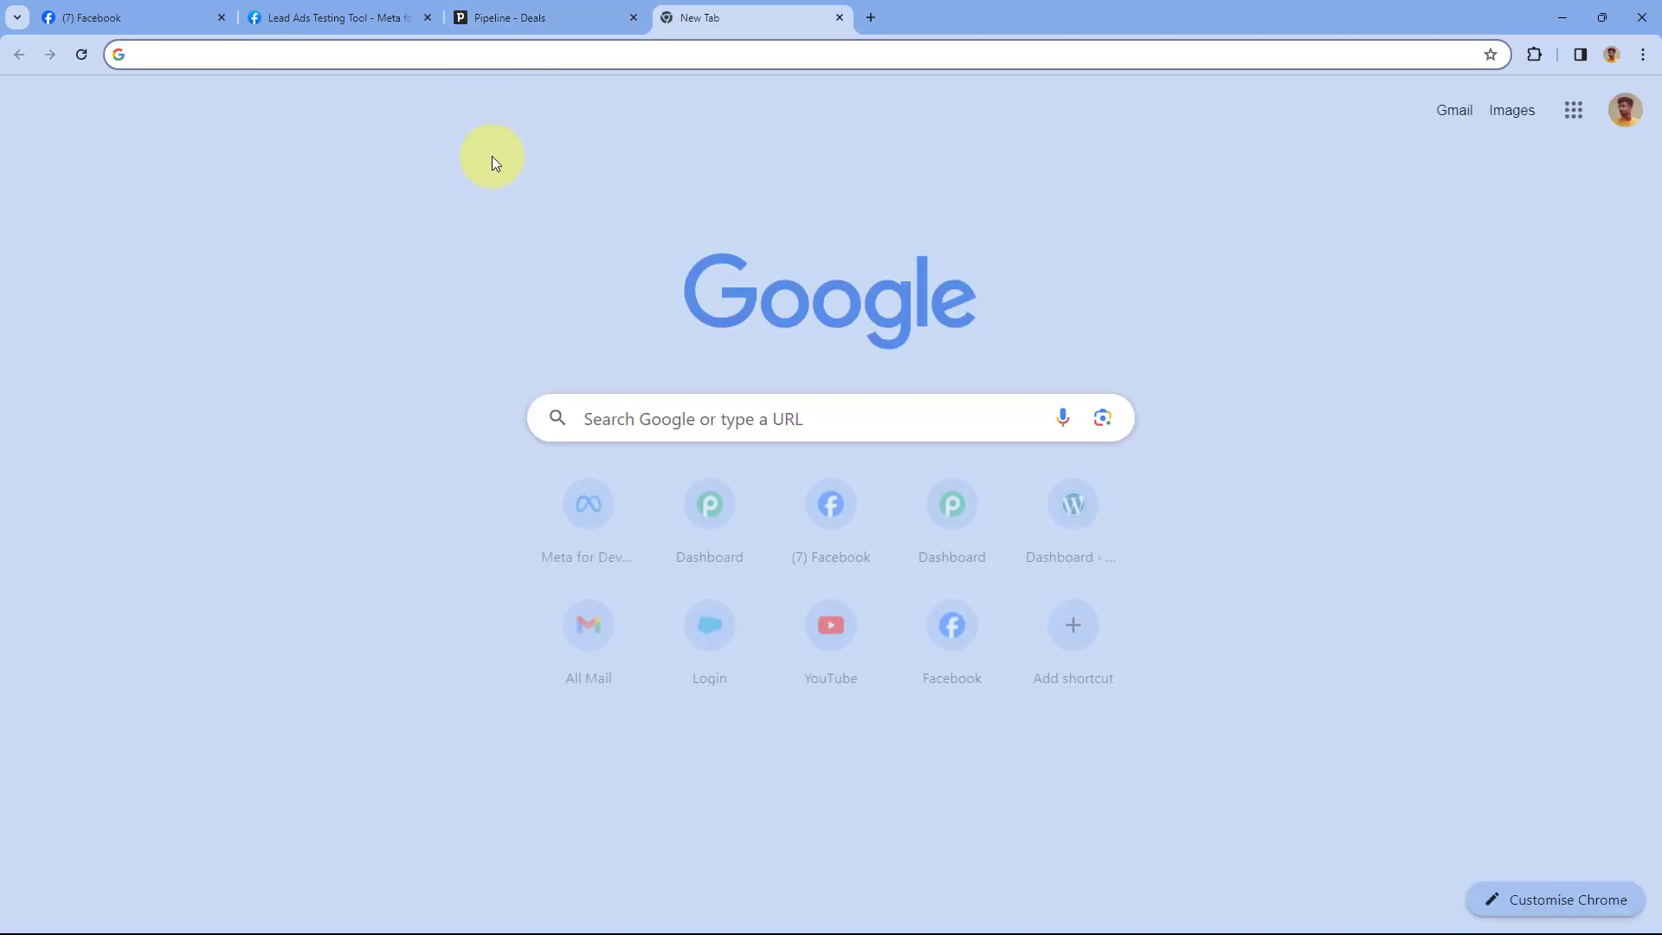
# Load pabbly.com/connect and launch Pabbly Connect from the All Pabbly Apps page
pyautogui.write('pabbly.co')
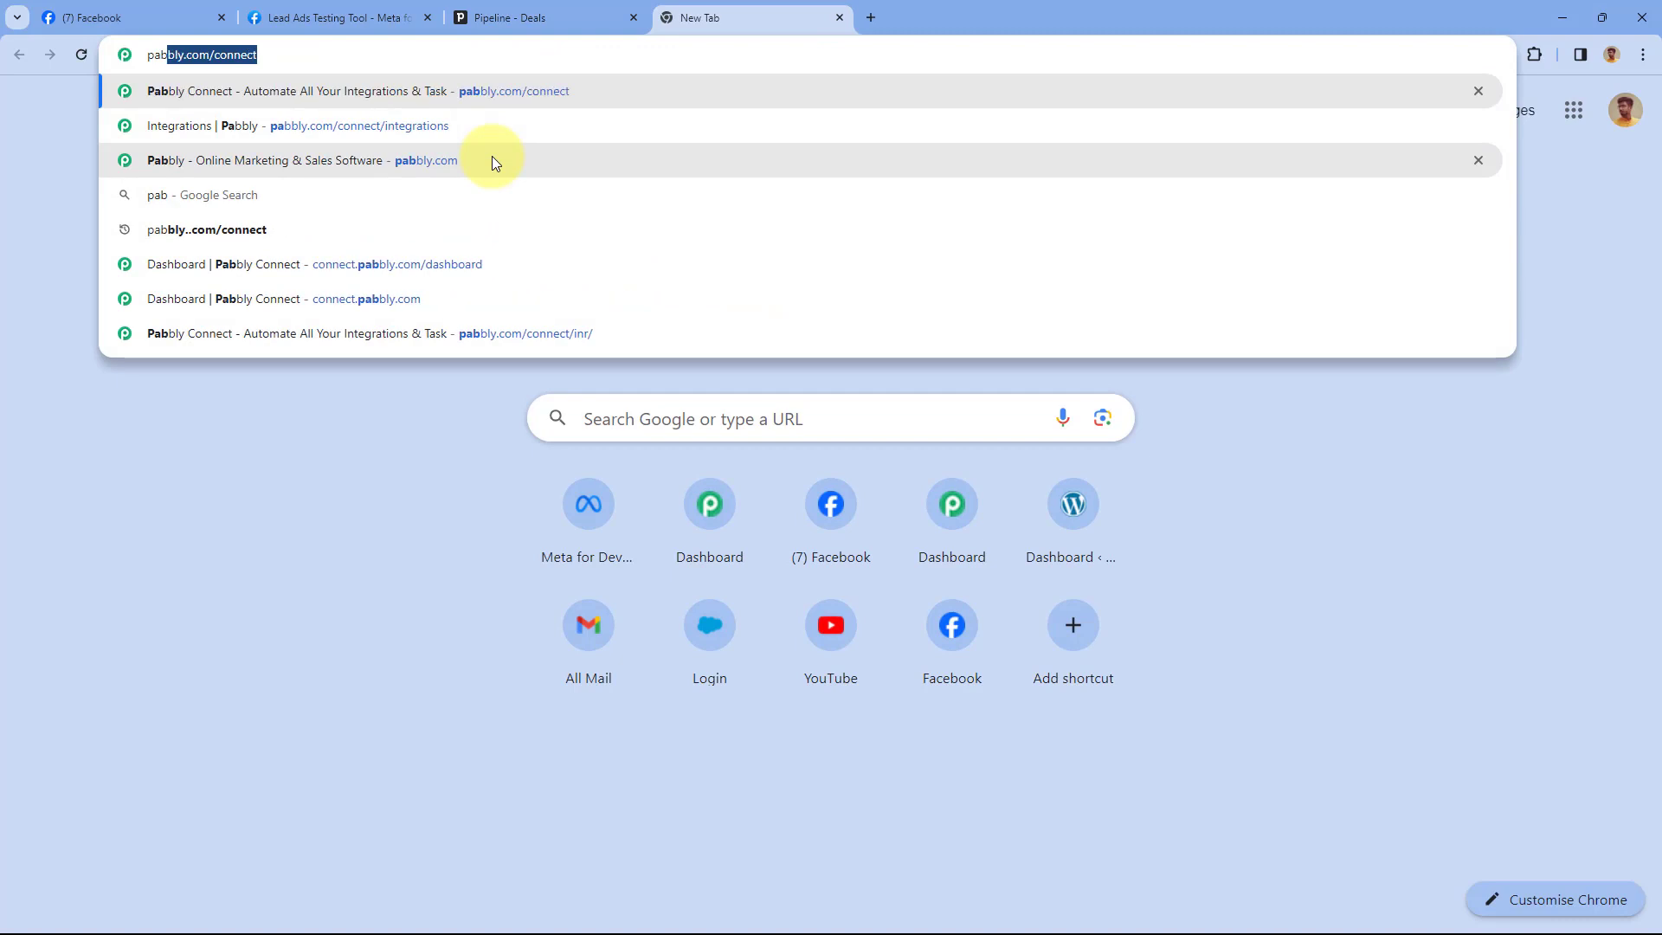
pyautogui.write('m/connect')
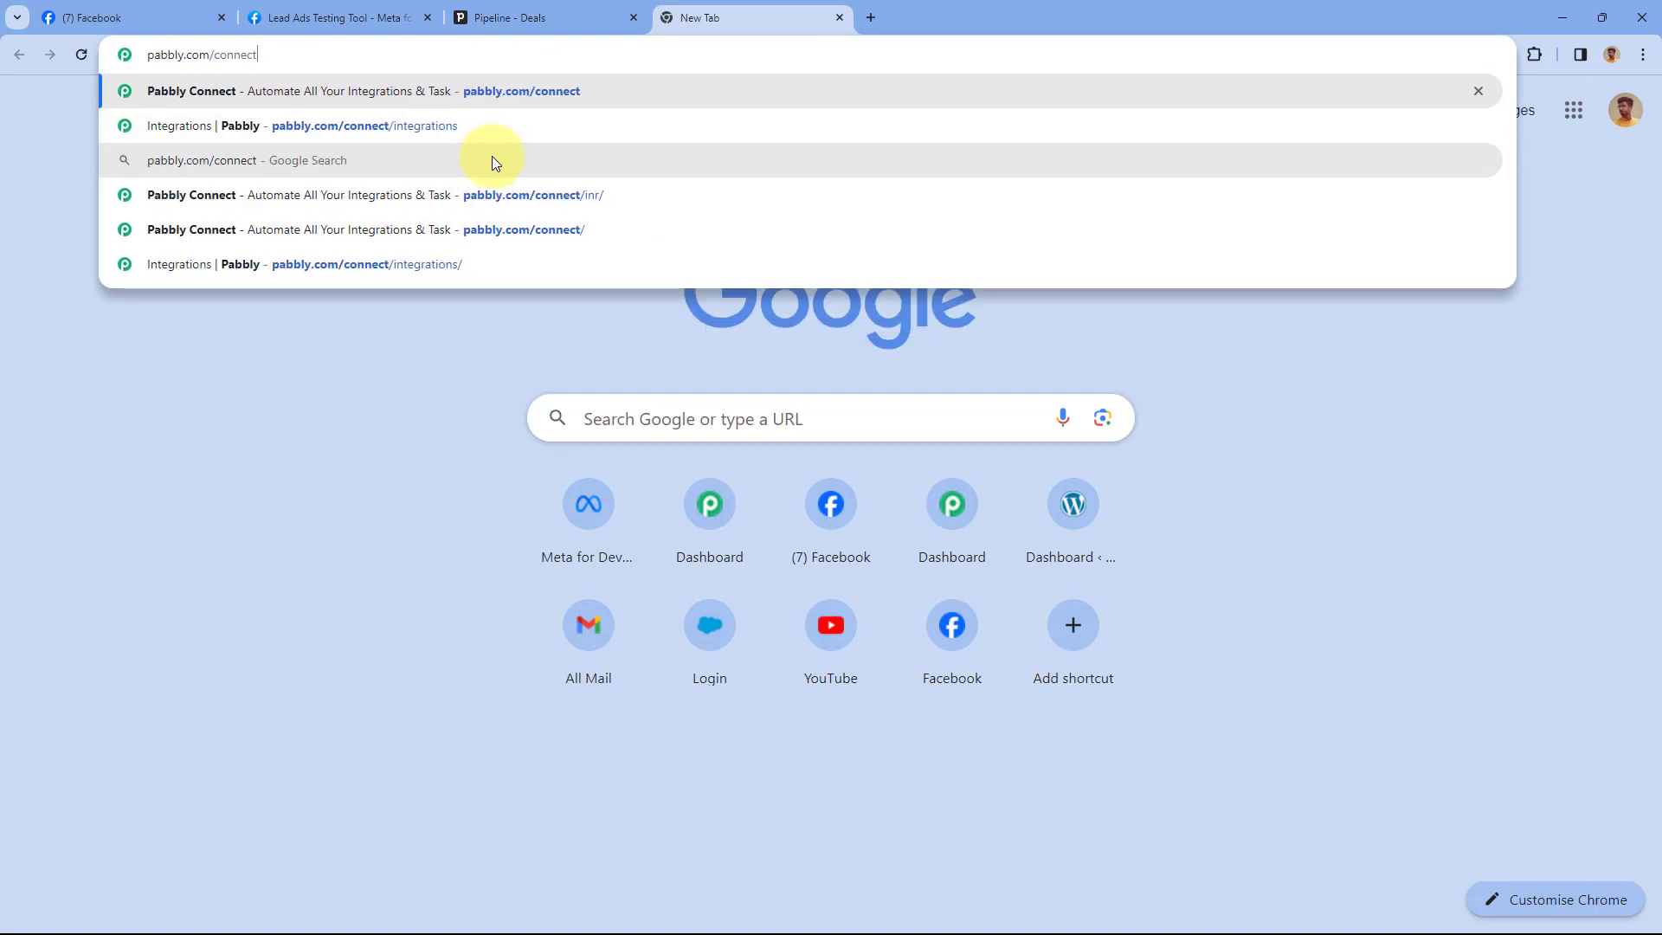
pyautogui.press('Return')
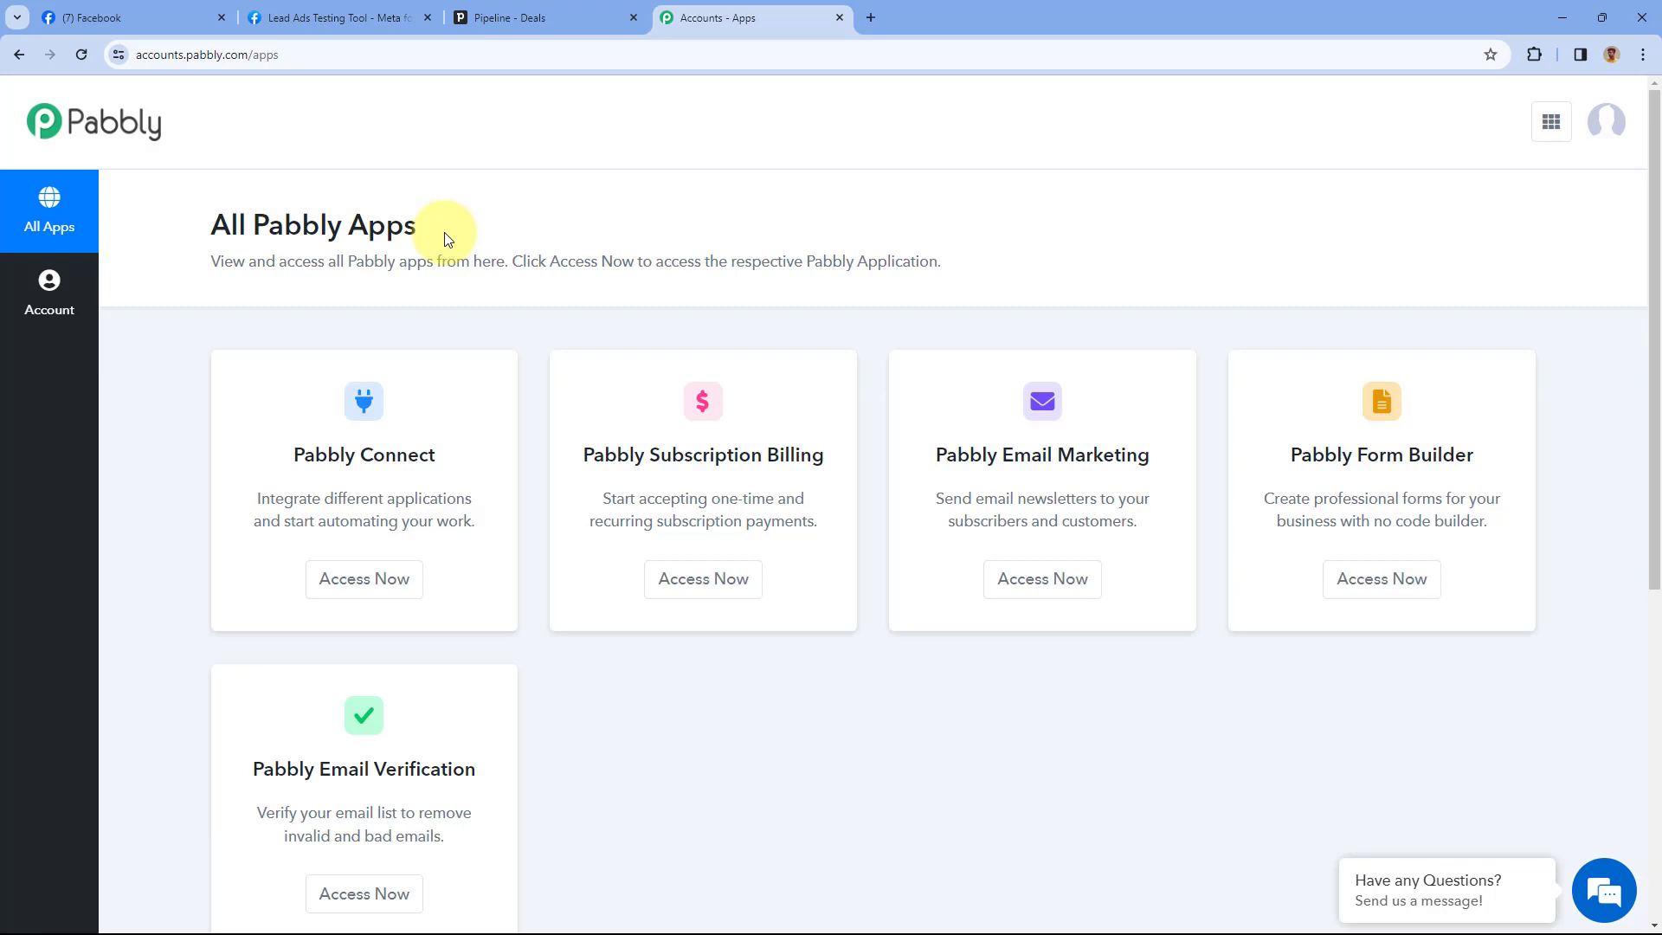
pyautogui.scroll(-1, 294, 389)
pyautogui.click(346, 492)
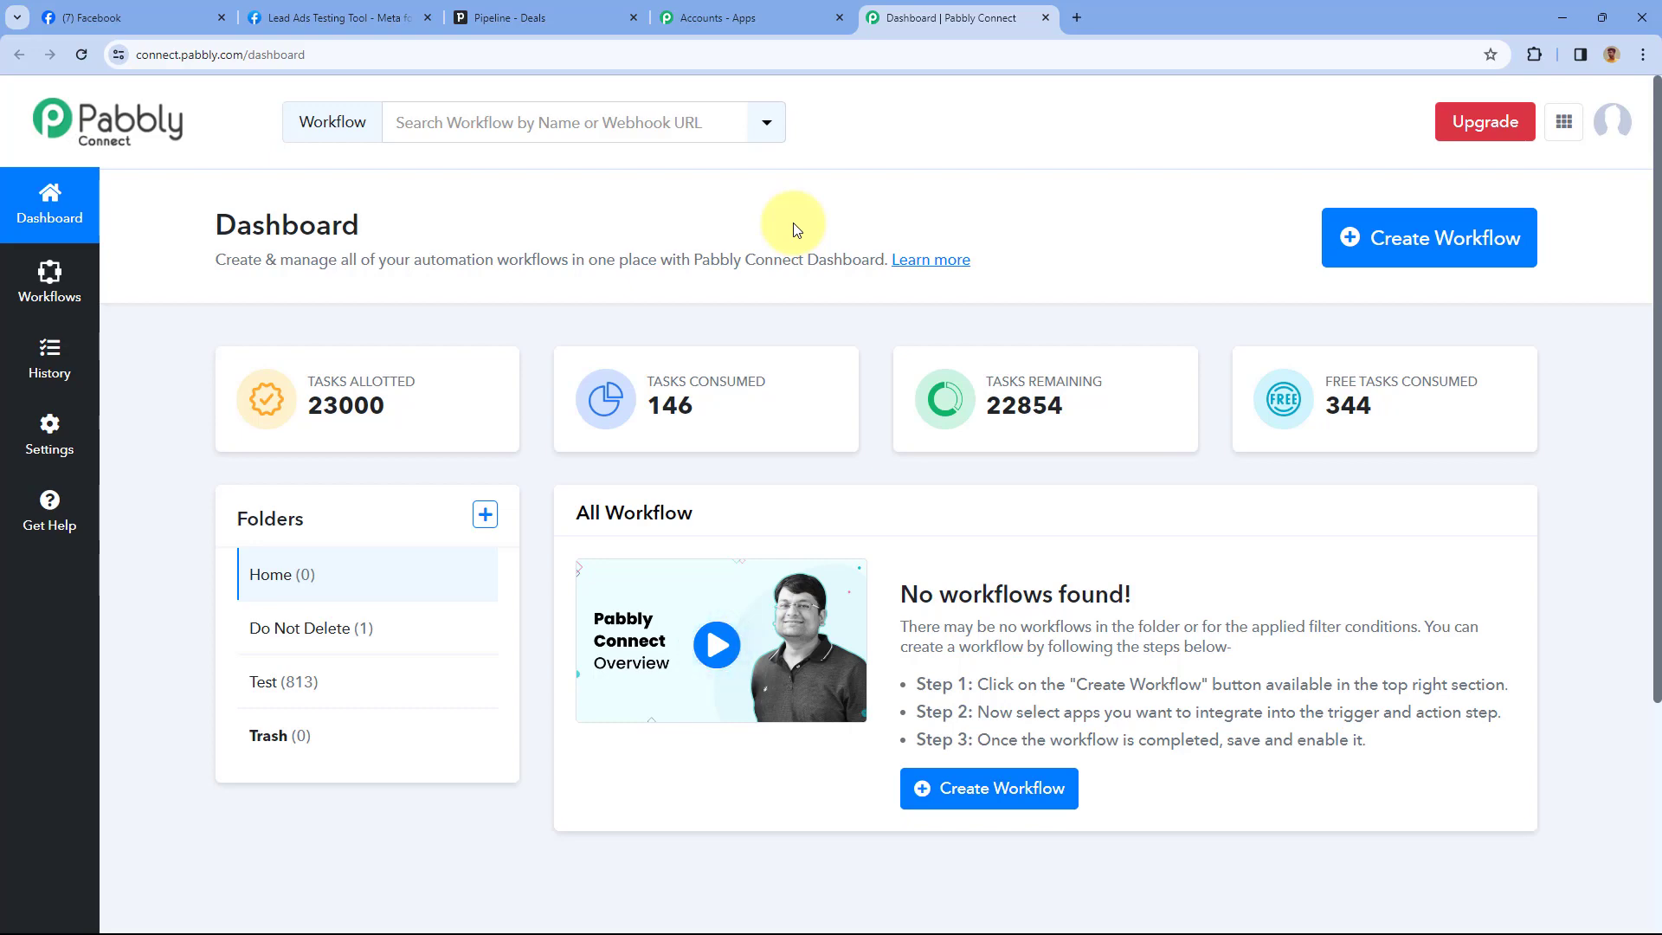
# Create the 'Facebook Lead Ads to Pipedrive' workflow, keeping Home as its folder
pyautogui.click(1373, 251)
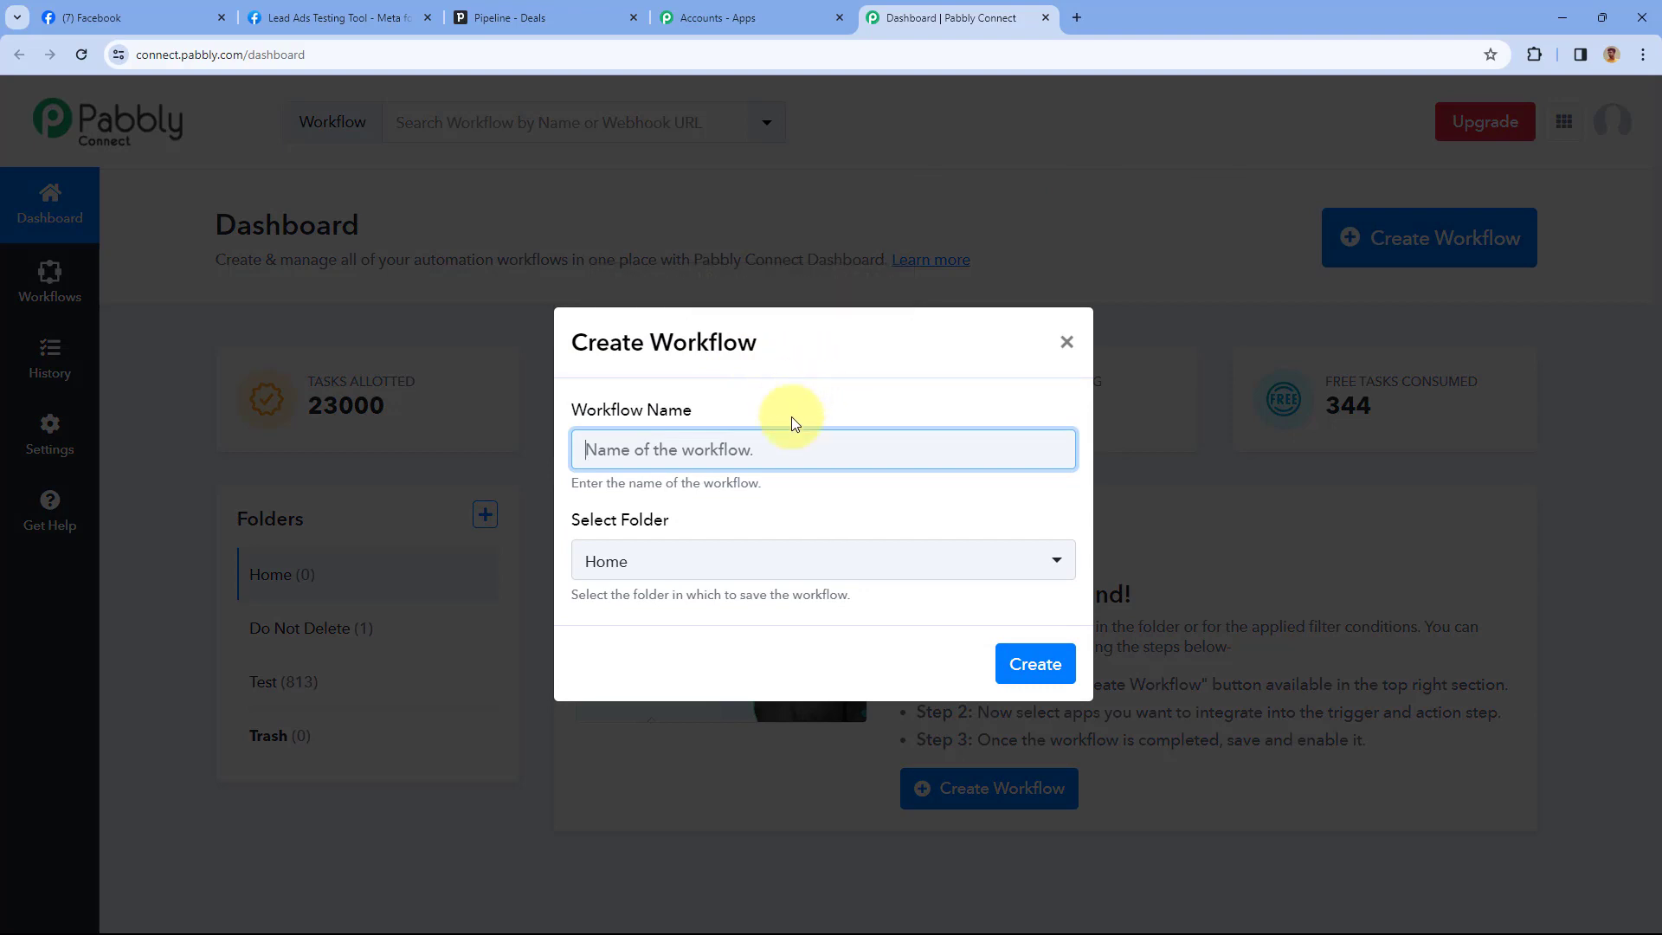
pyautogui.write('Fa')
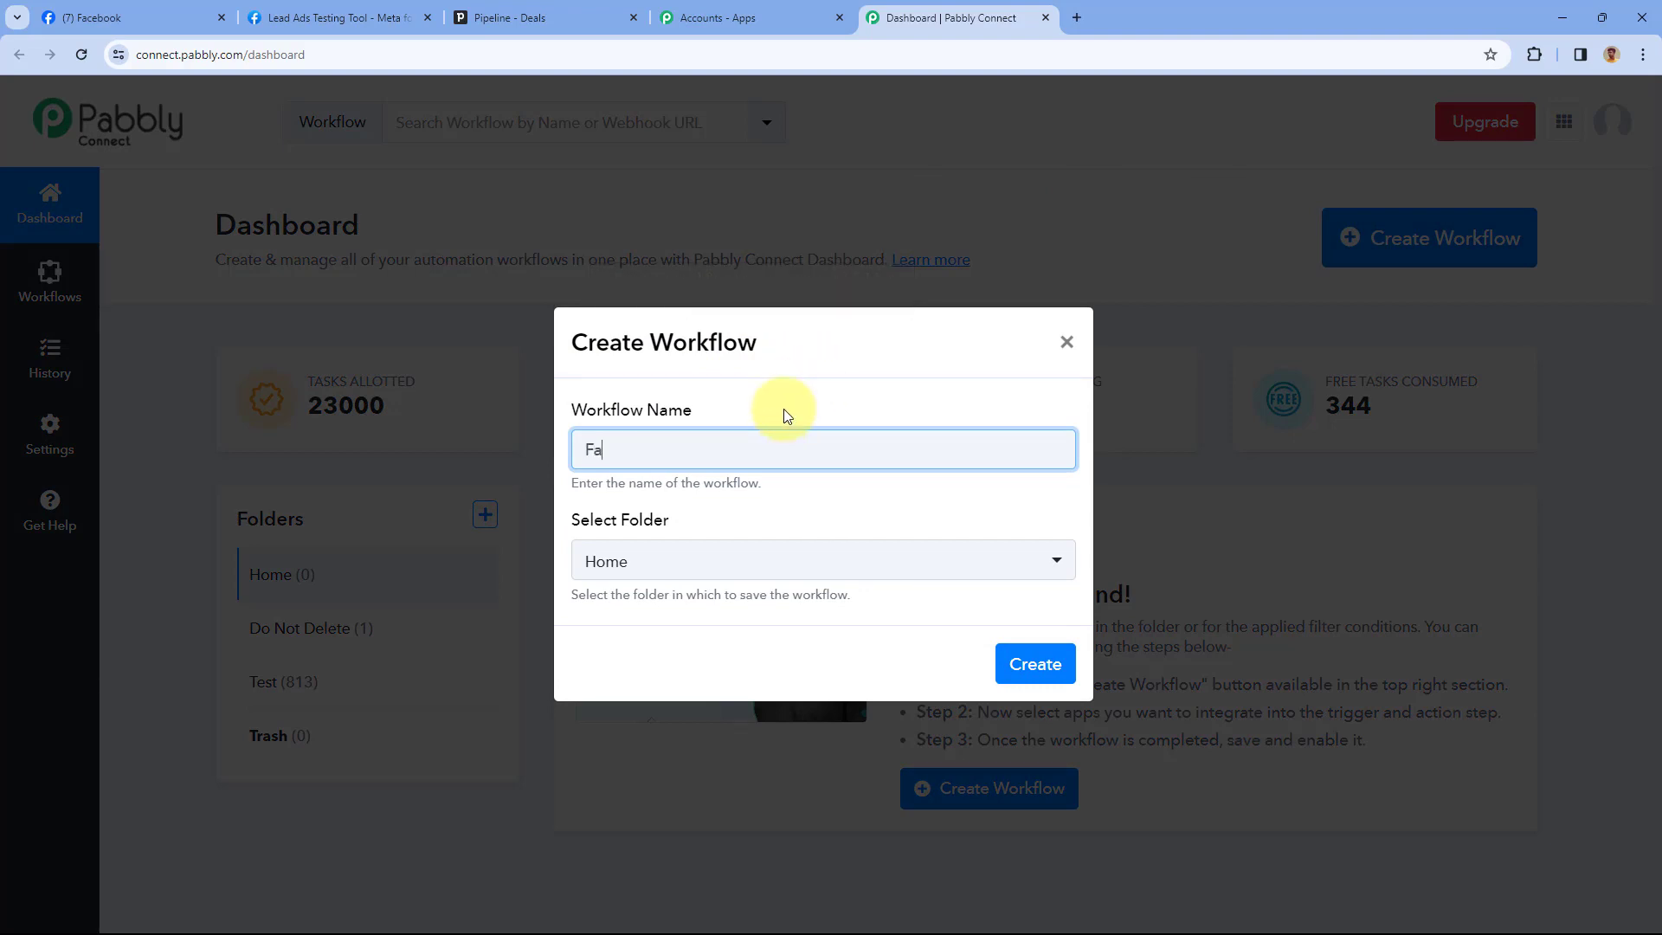
pyautogui.write('cebook Lead Ads to pipedrive')
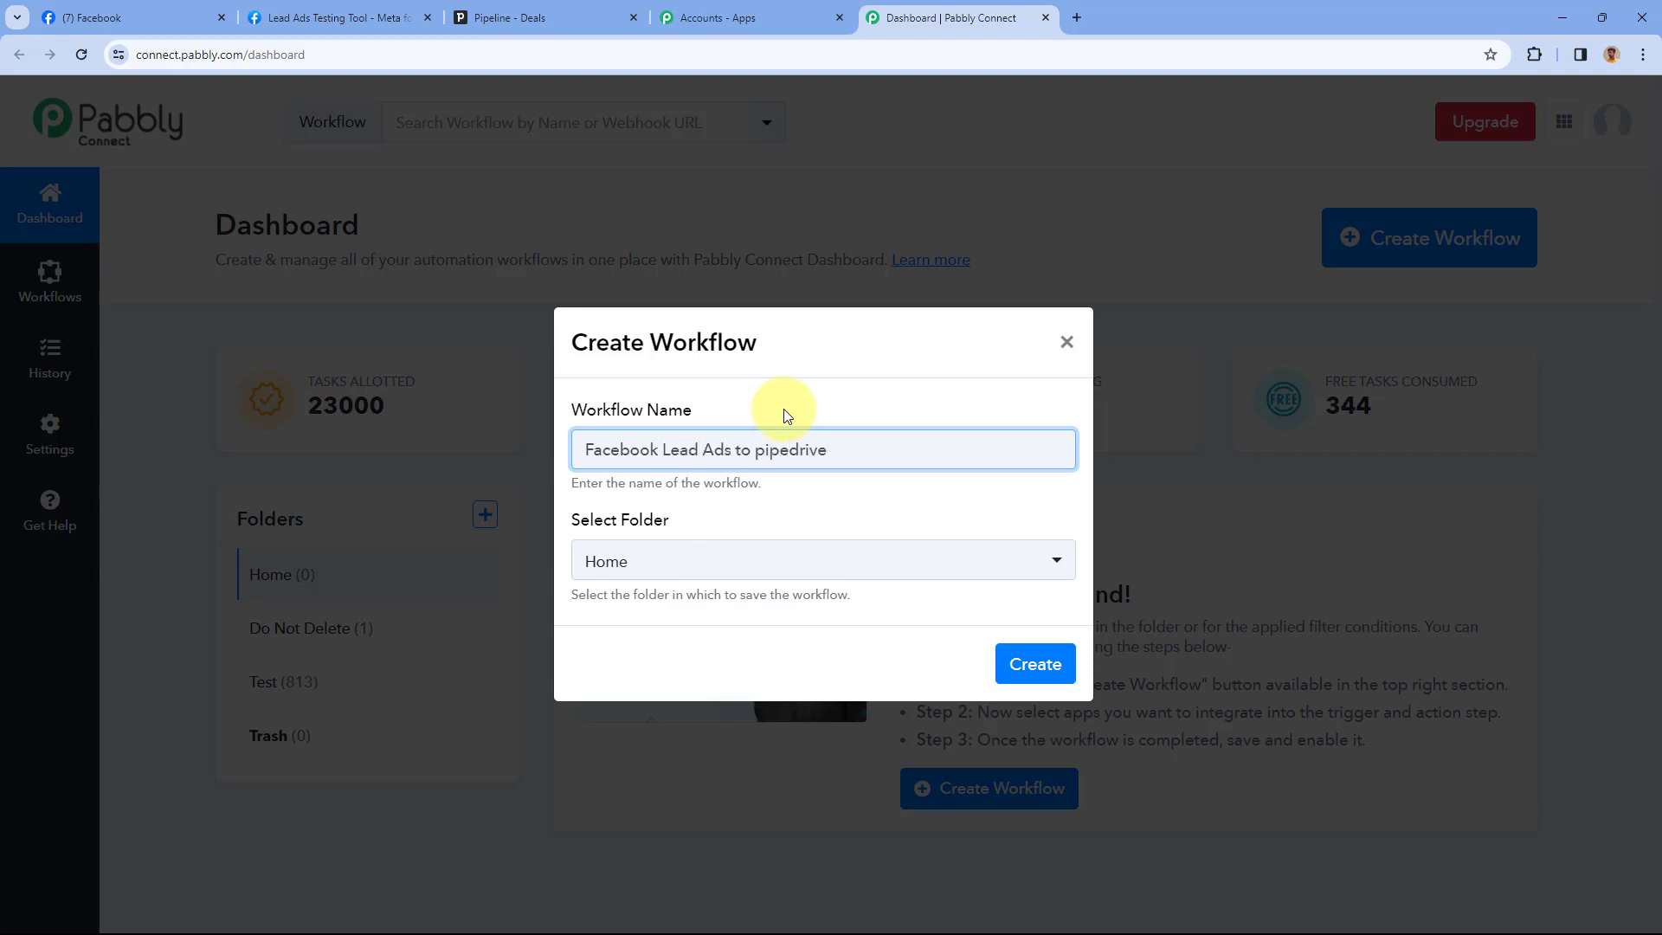
pyautogui.press('BackSpace')
pyautogui.write('P')
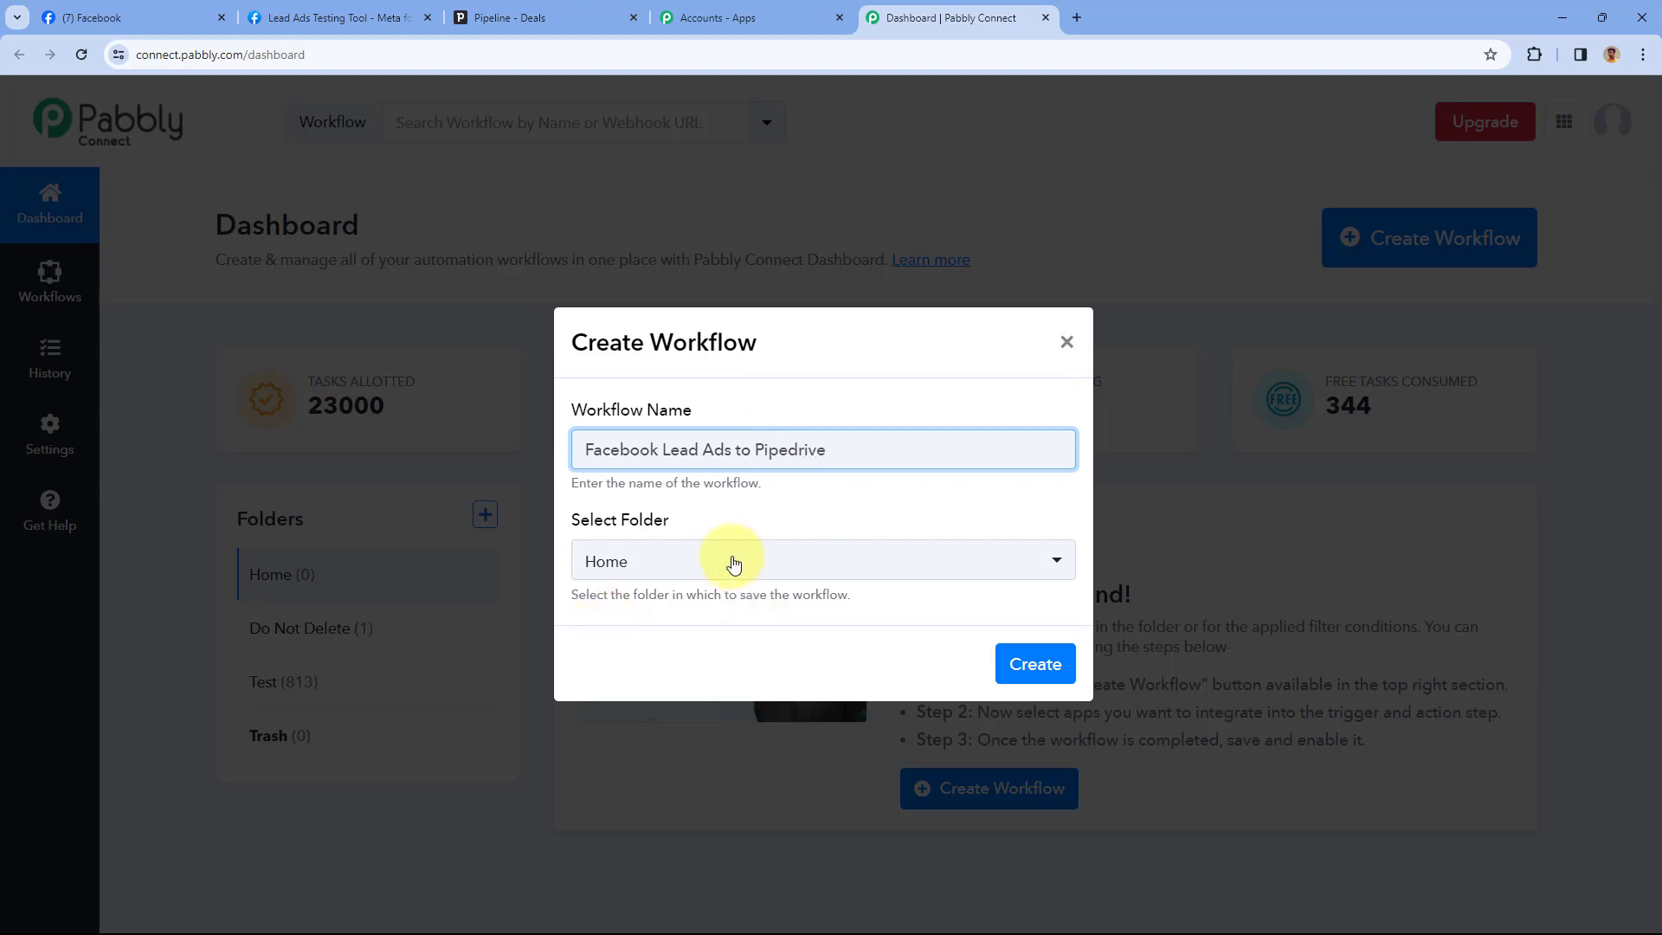
pyautogui.click(723, 561)
pyautogui.click(750, 664)
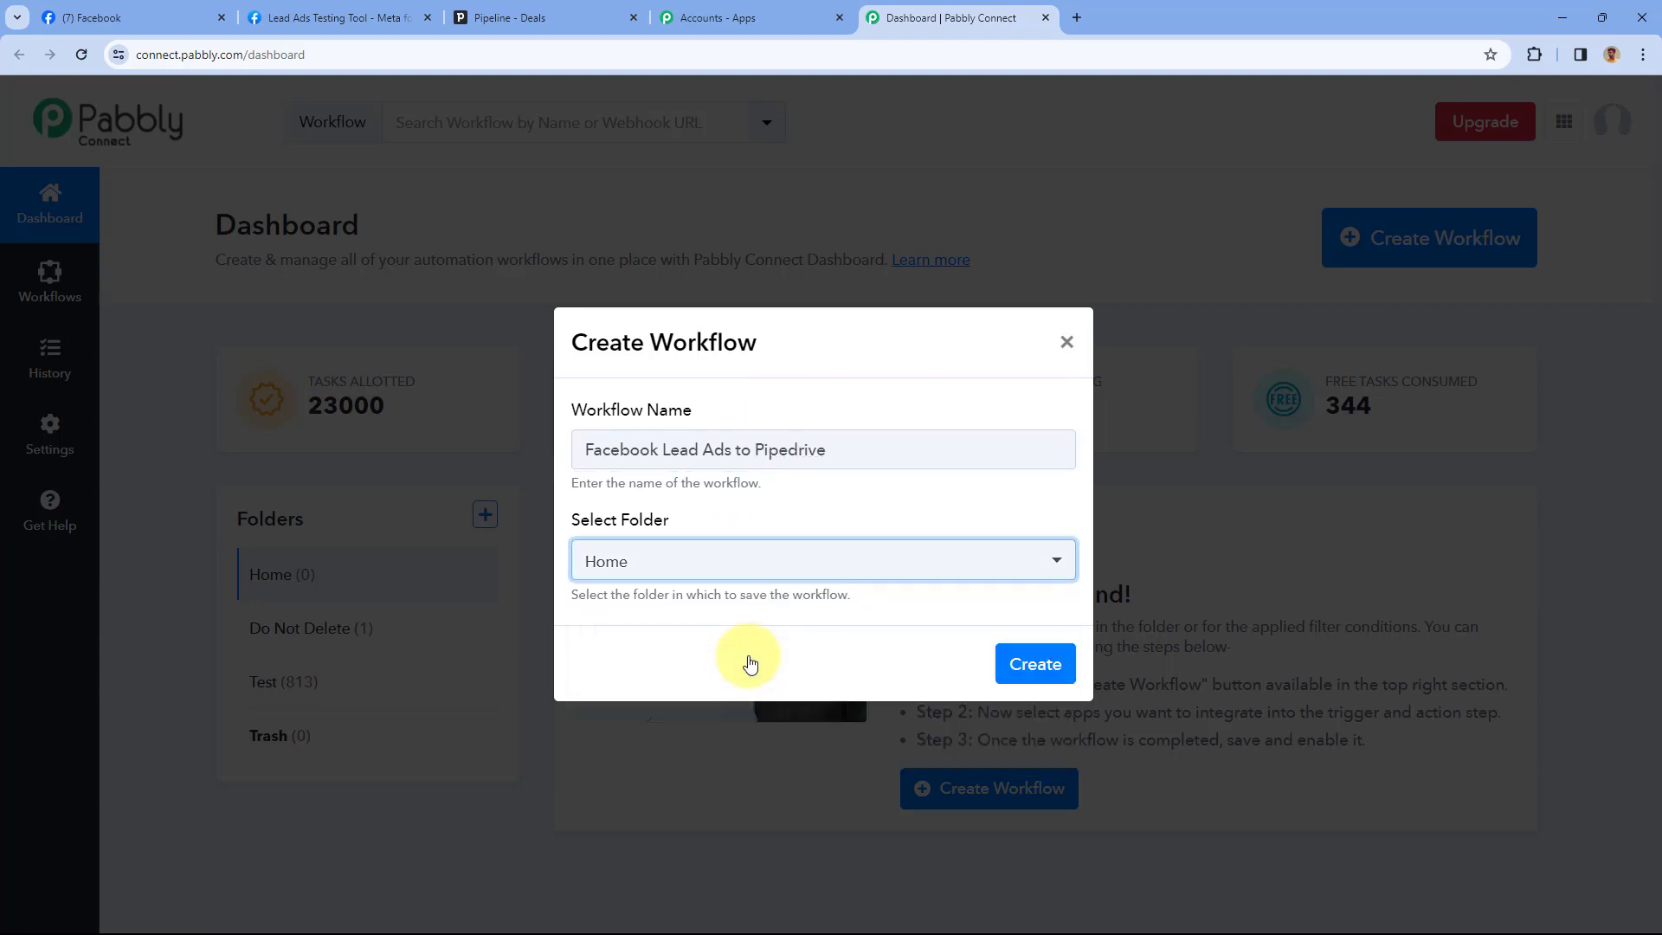
pyautogui.click(1035, 664)
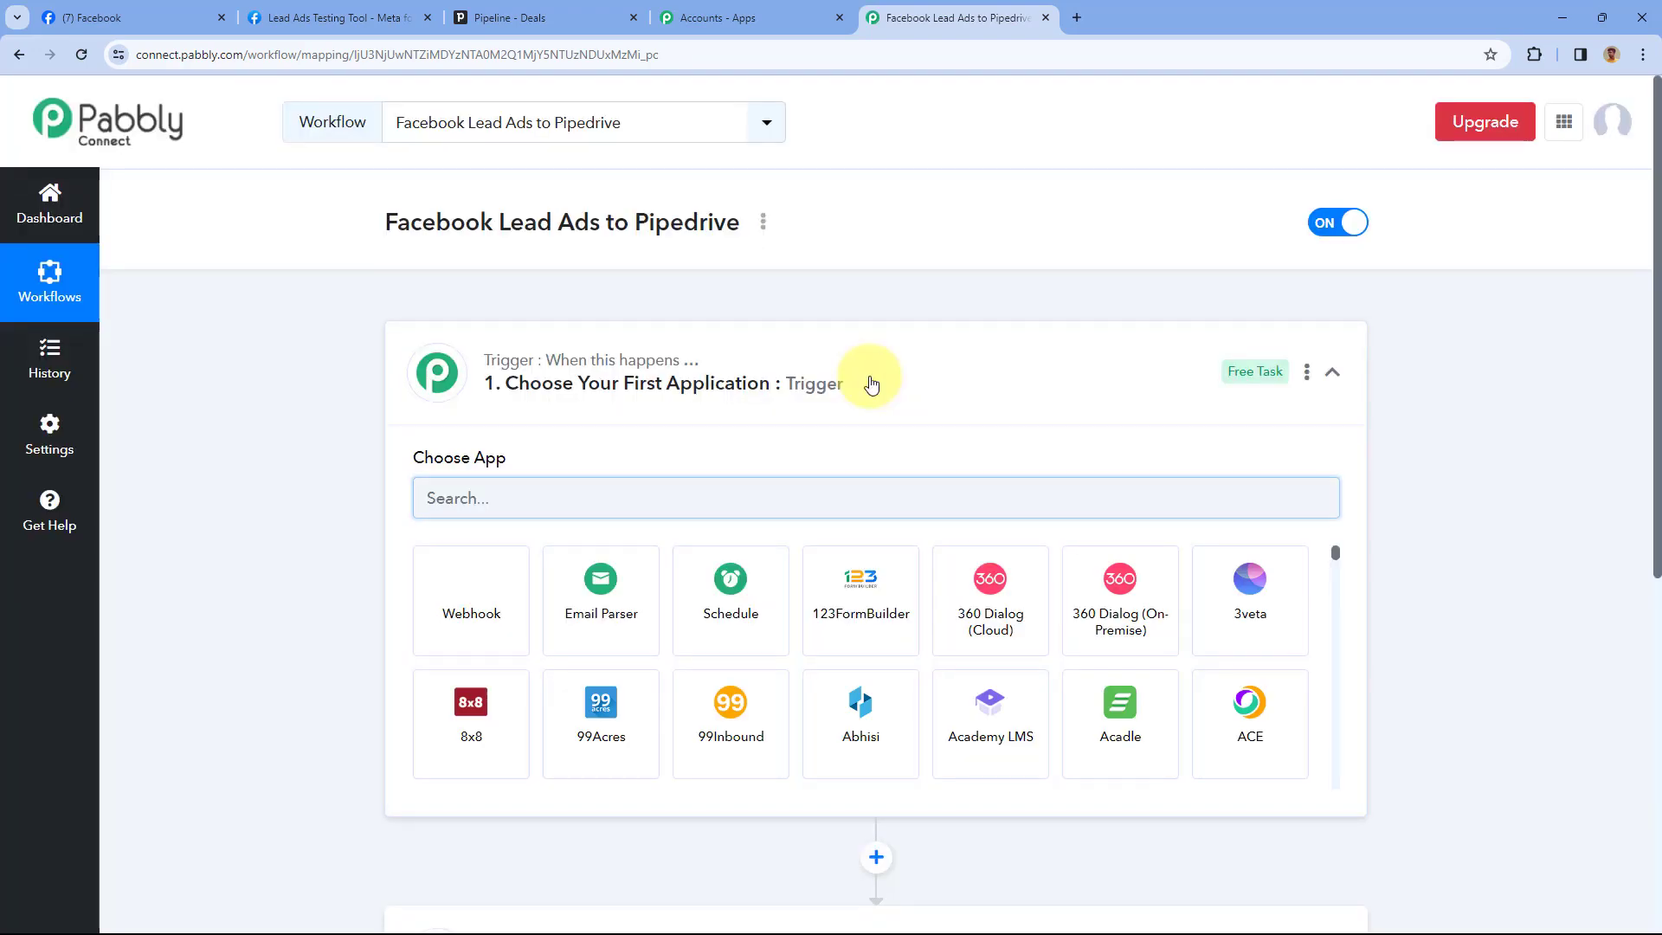
pyautogui.click(871, 383)
pyautogui.scroll(-1, 378, 397)
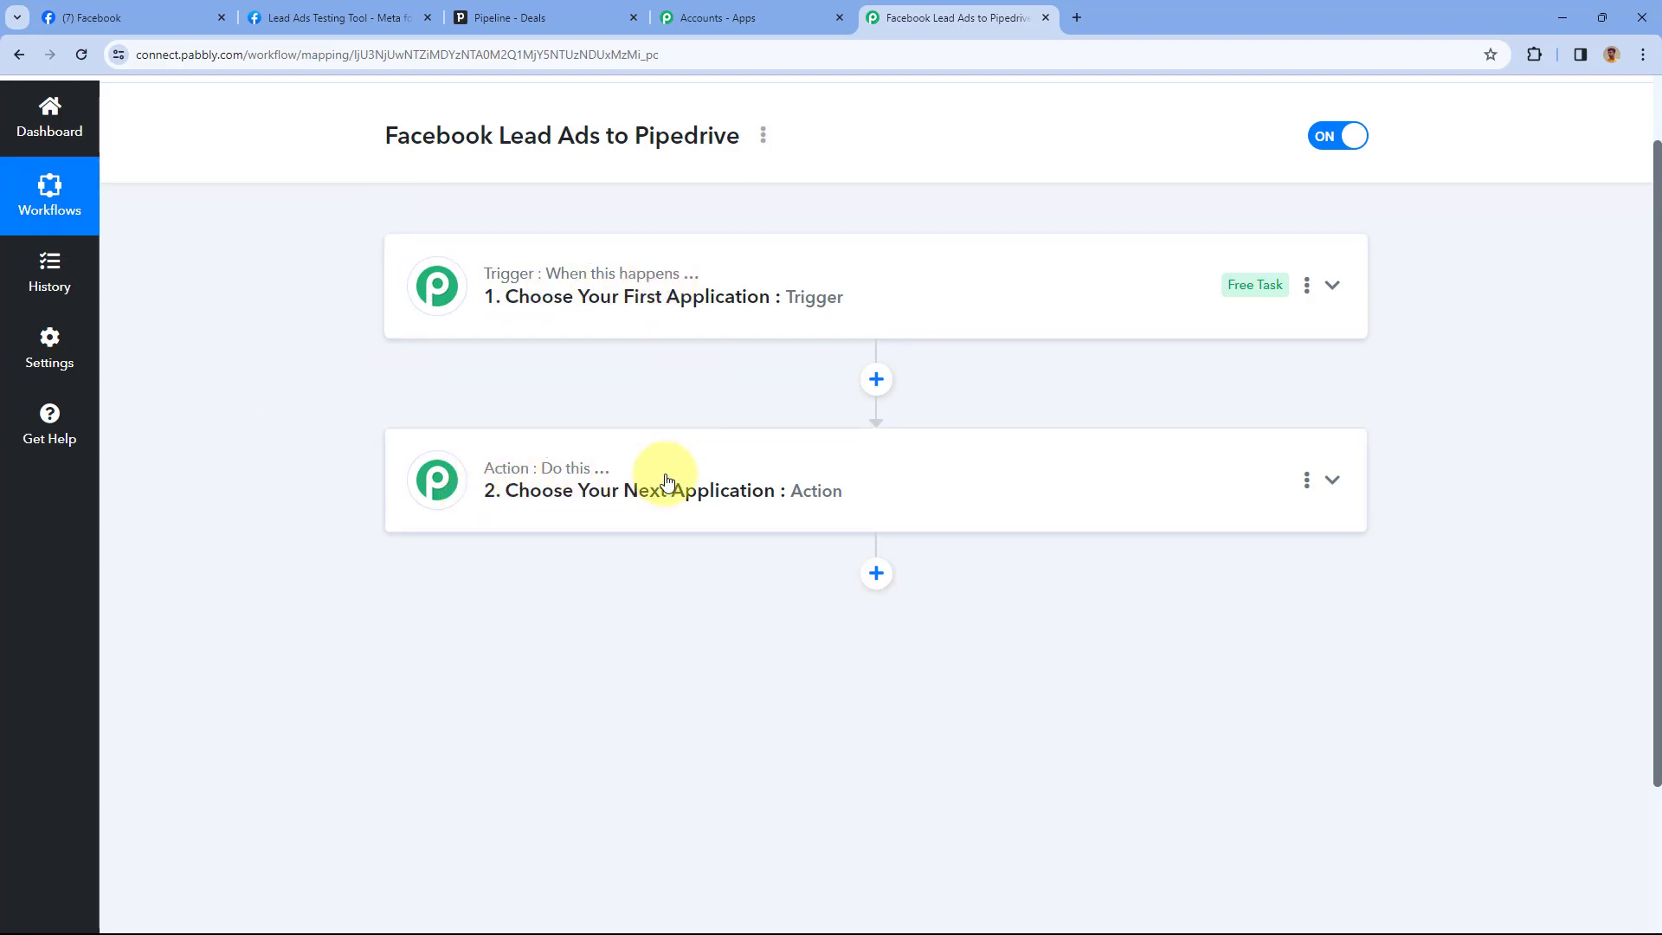
pyautogui.click(861, 296)
pyautogui.scroll(-2, 341, 364)
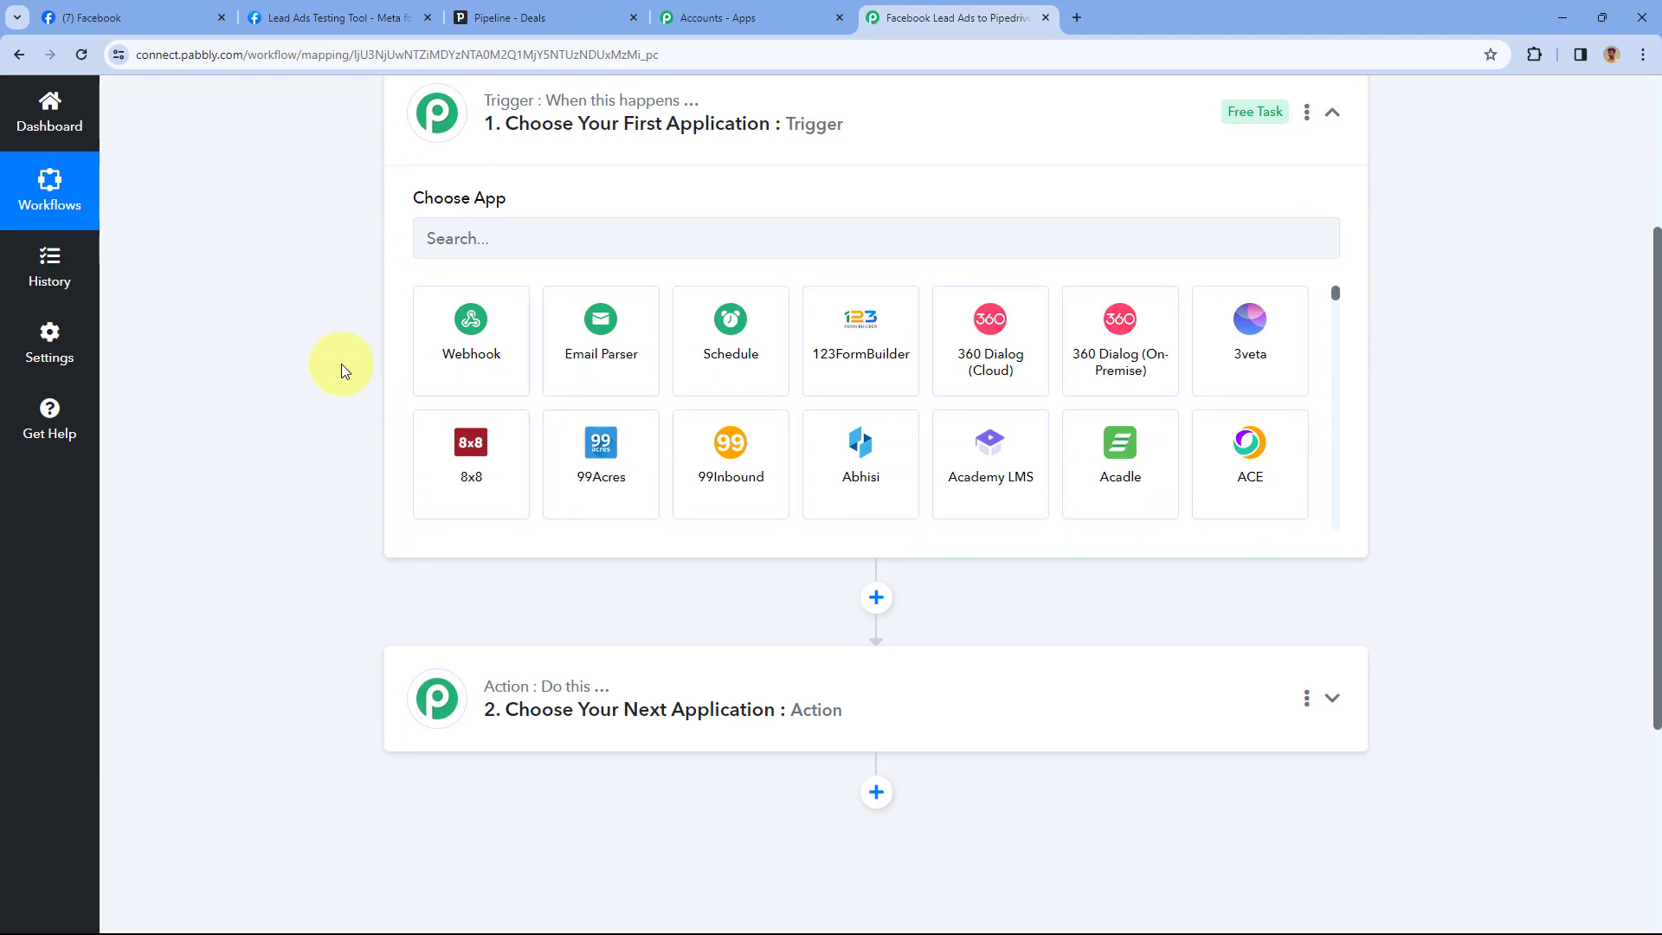
pyautogui.click(286, 17)
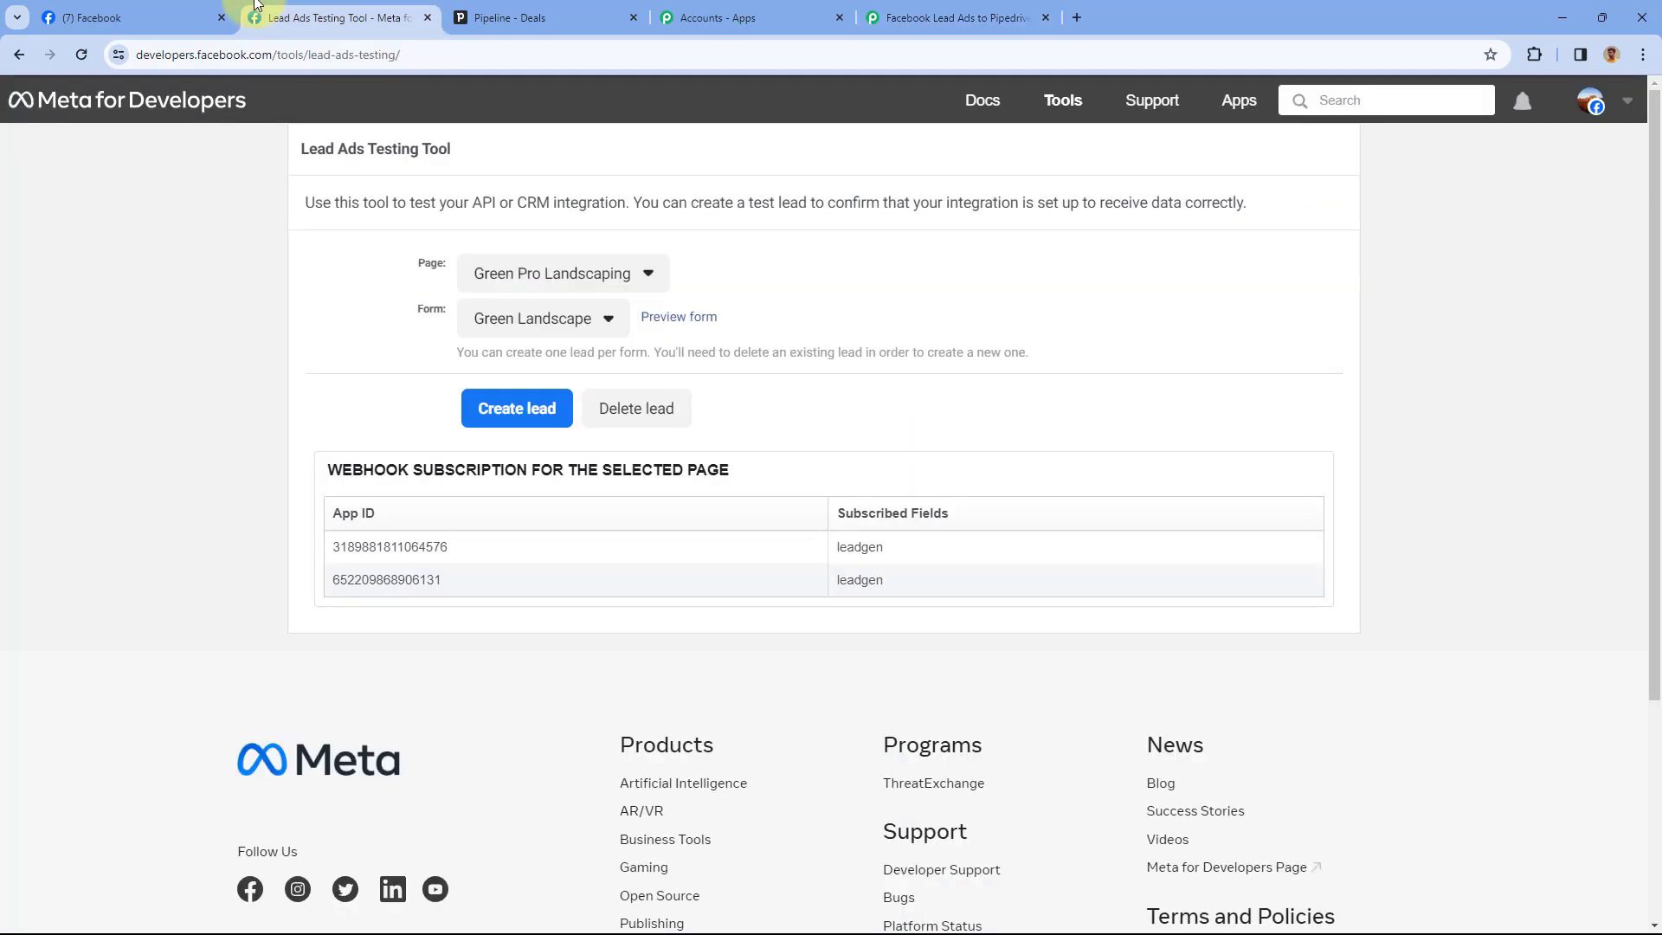
pyautogui.click(95, 17)
pyautogui.click(952, 17)
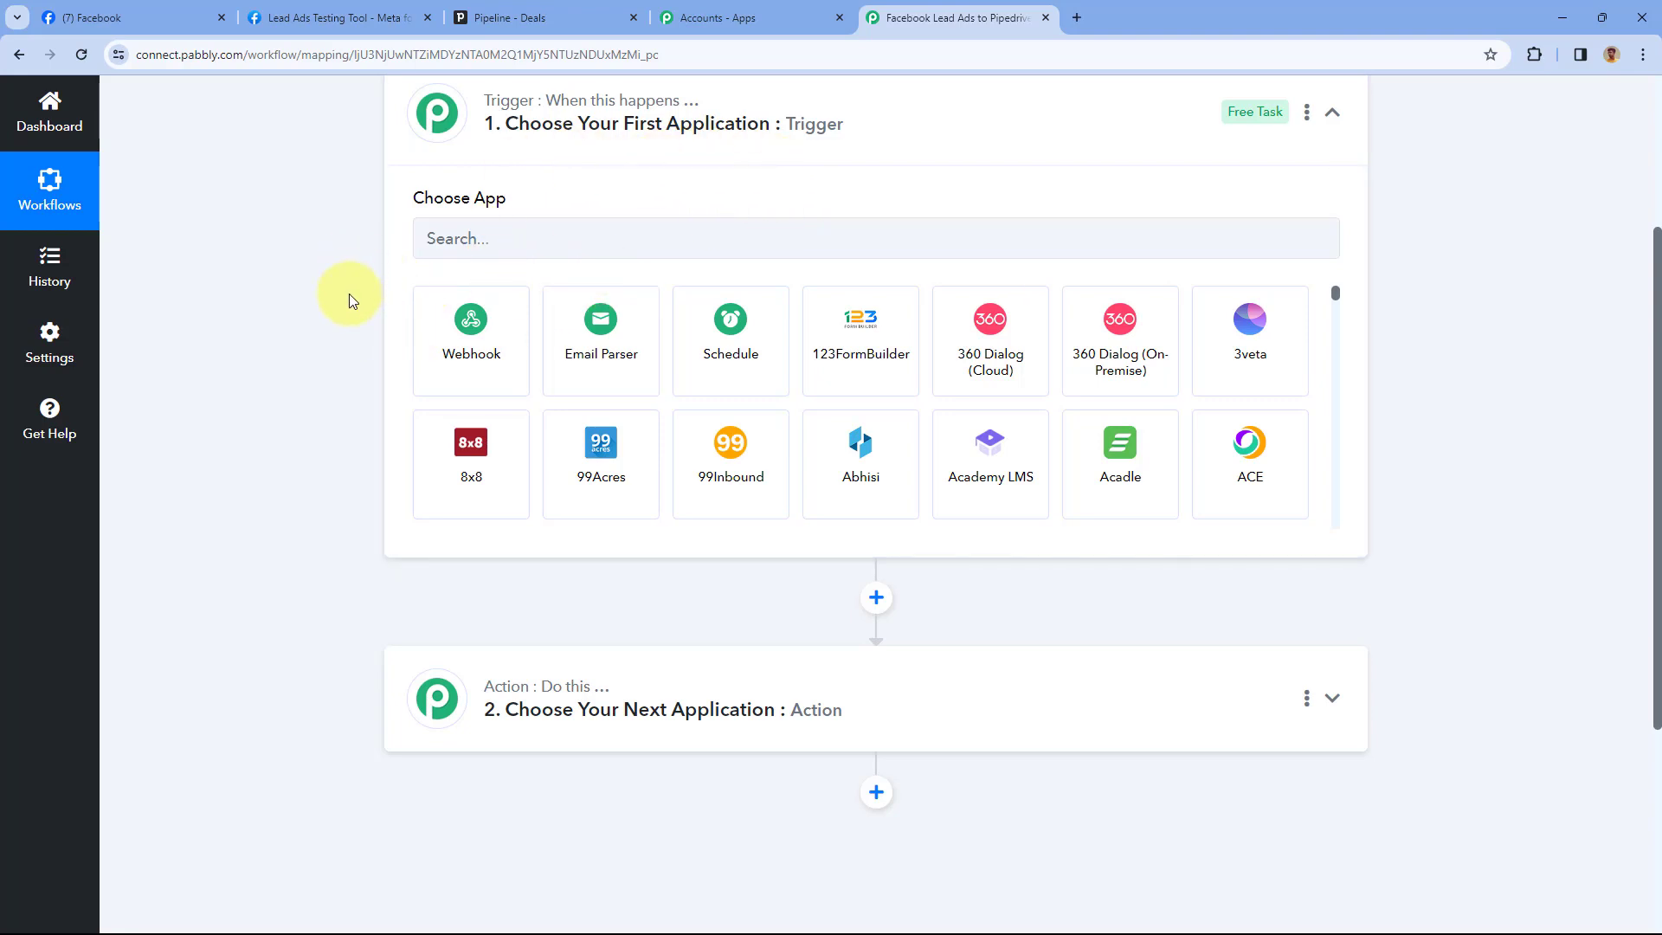
pyautogui.scroll(1, 805, 234)
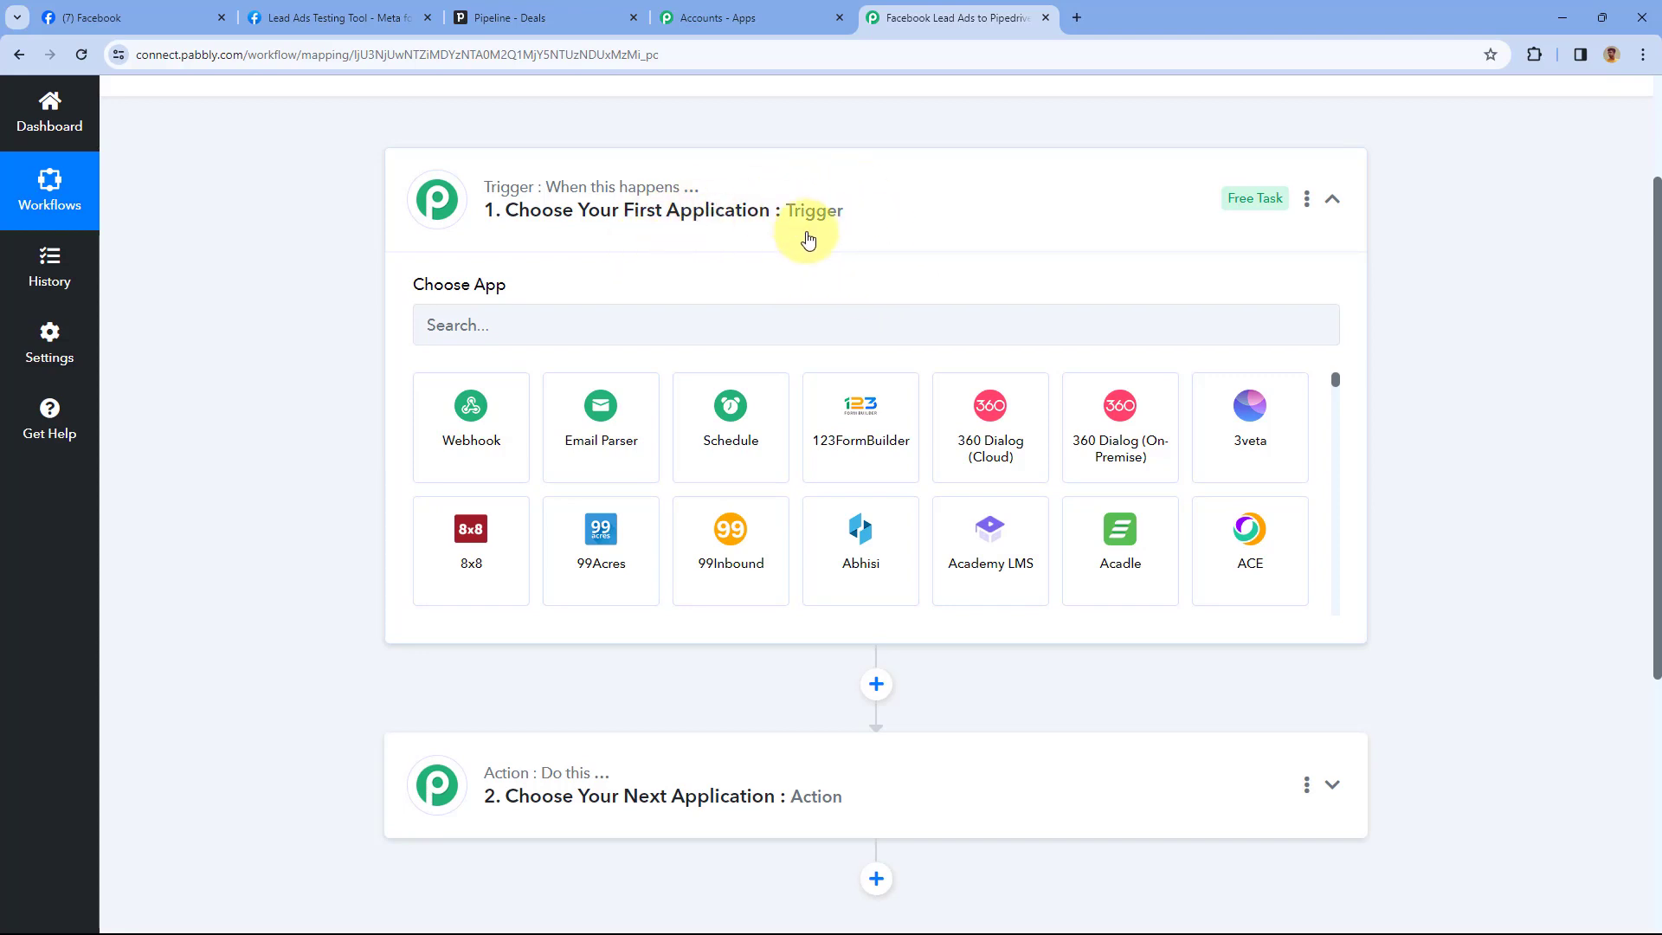
pyautogui.scroll(-3, 810, 243)
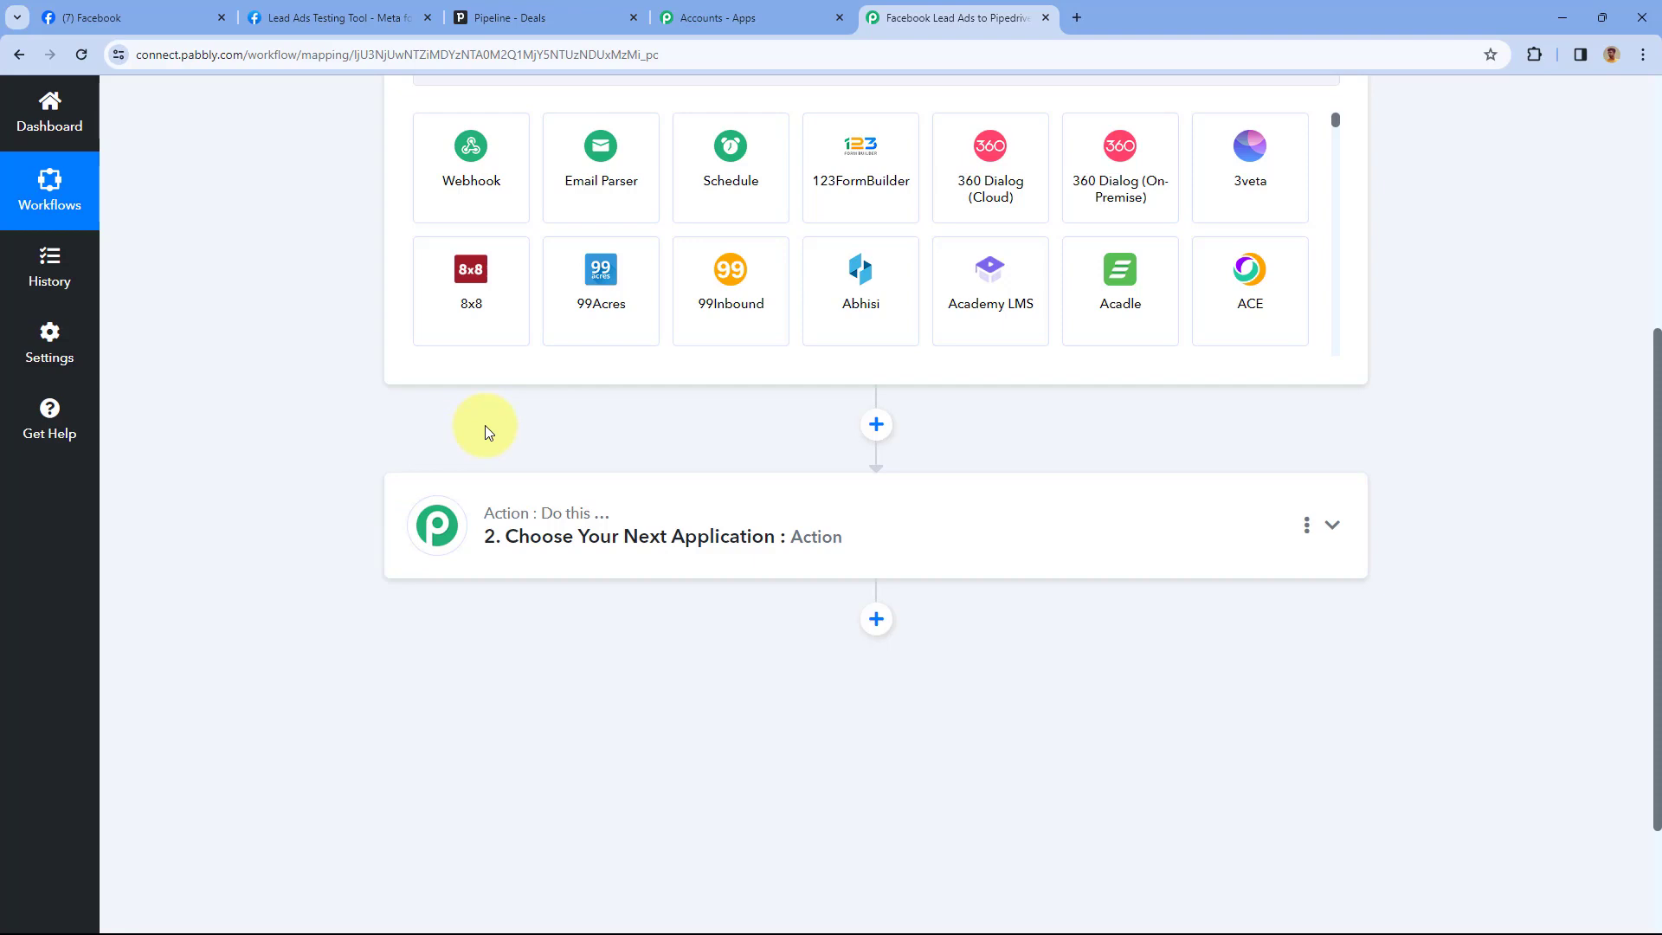
pyautogui.scroll(3, 484, 433)
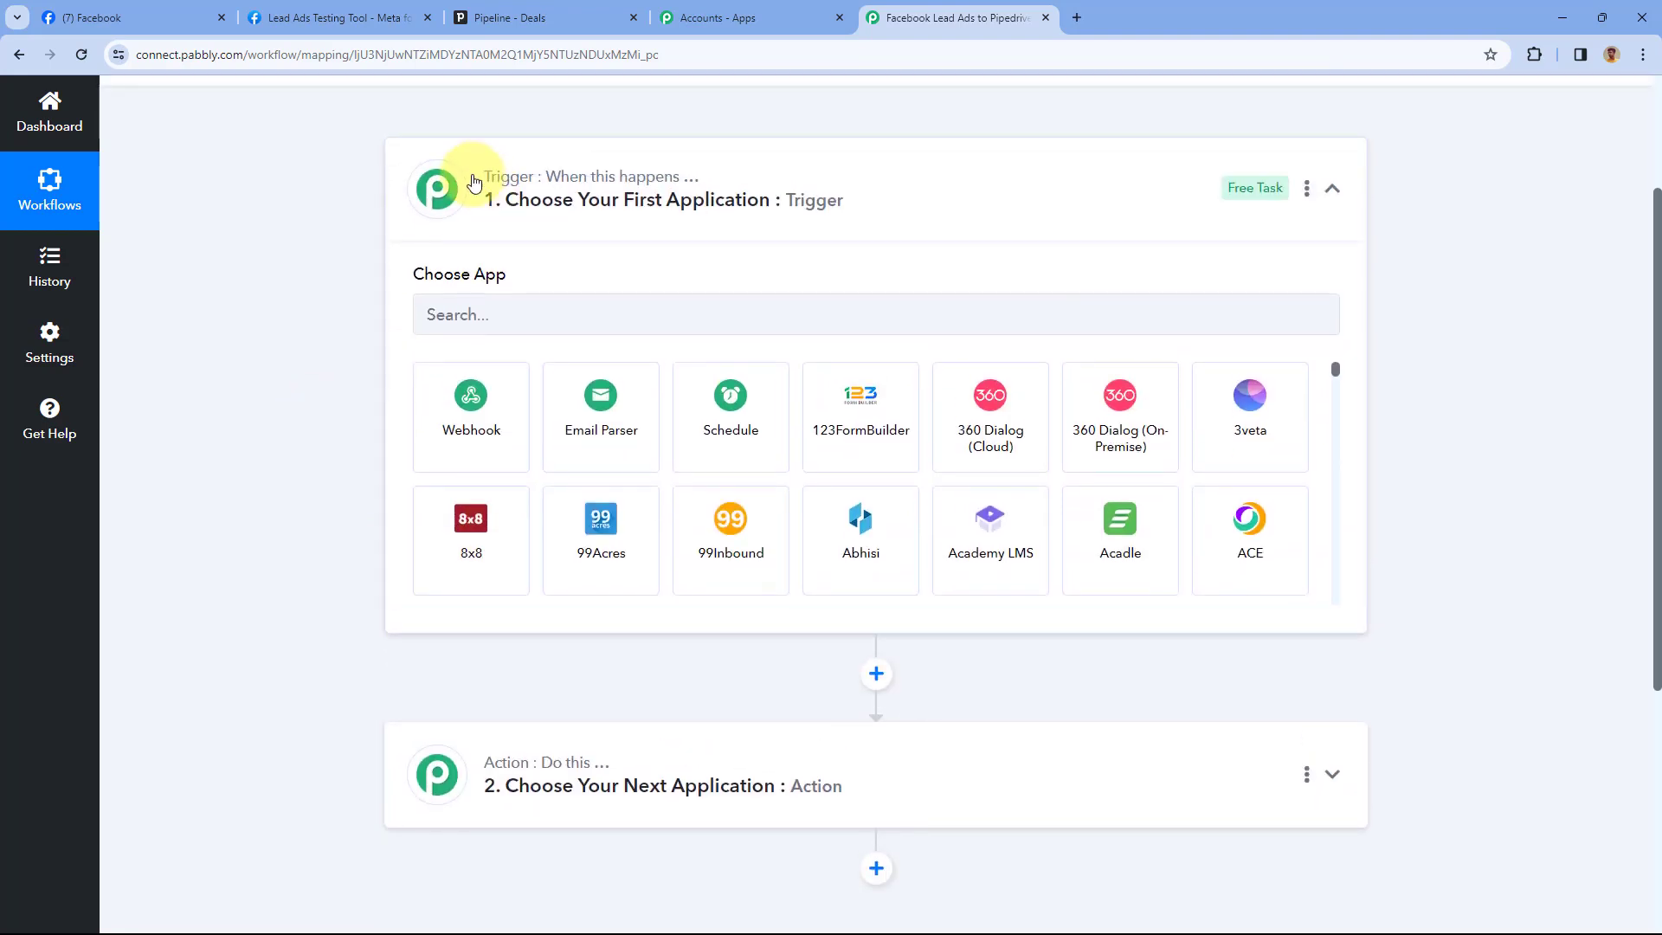
pyautogui.click(462, 311)
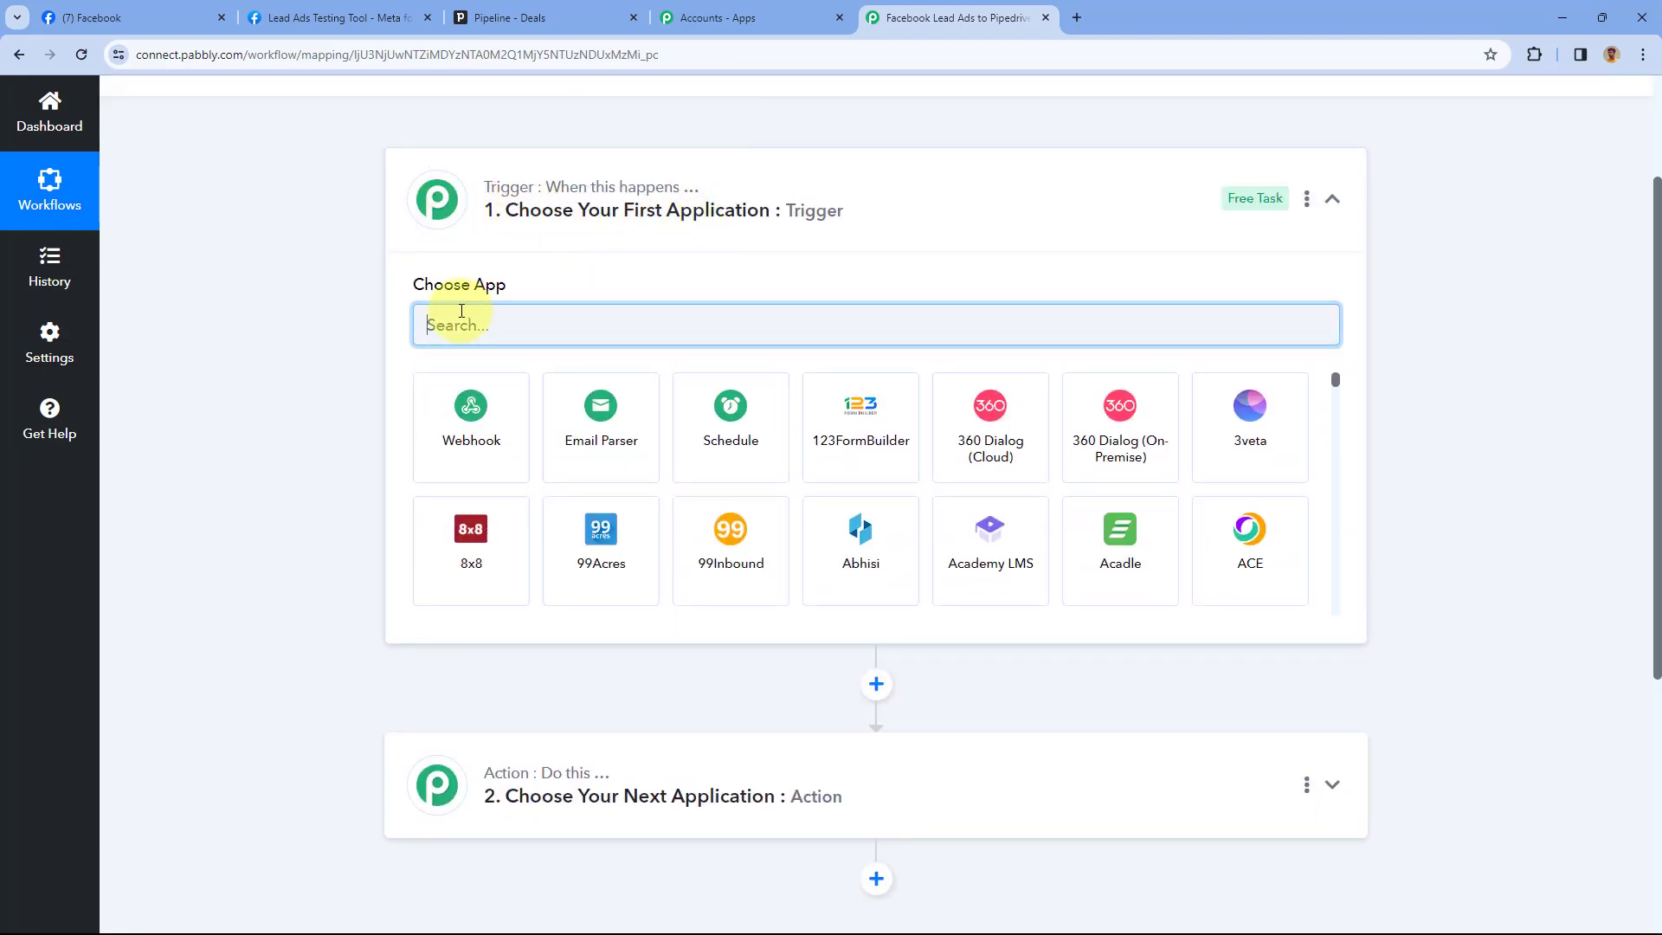
# Choose Facebook Lead Ads as the trigger app with the New Lead (Instant) event
pyautogui.write('Facebook')
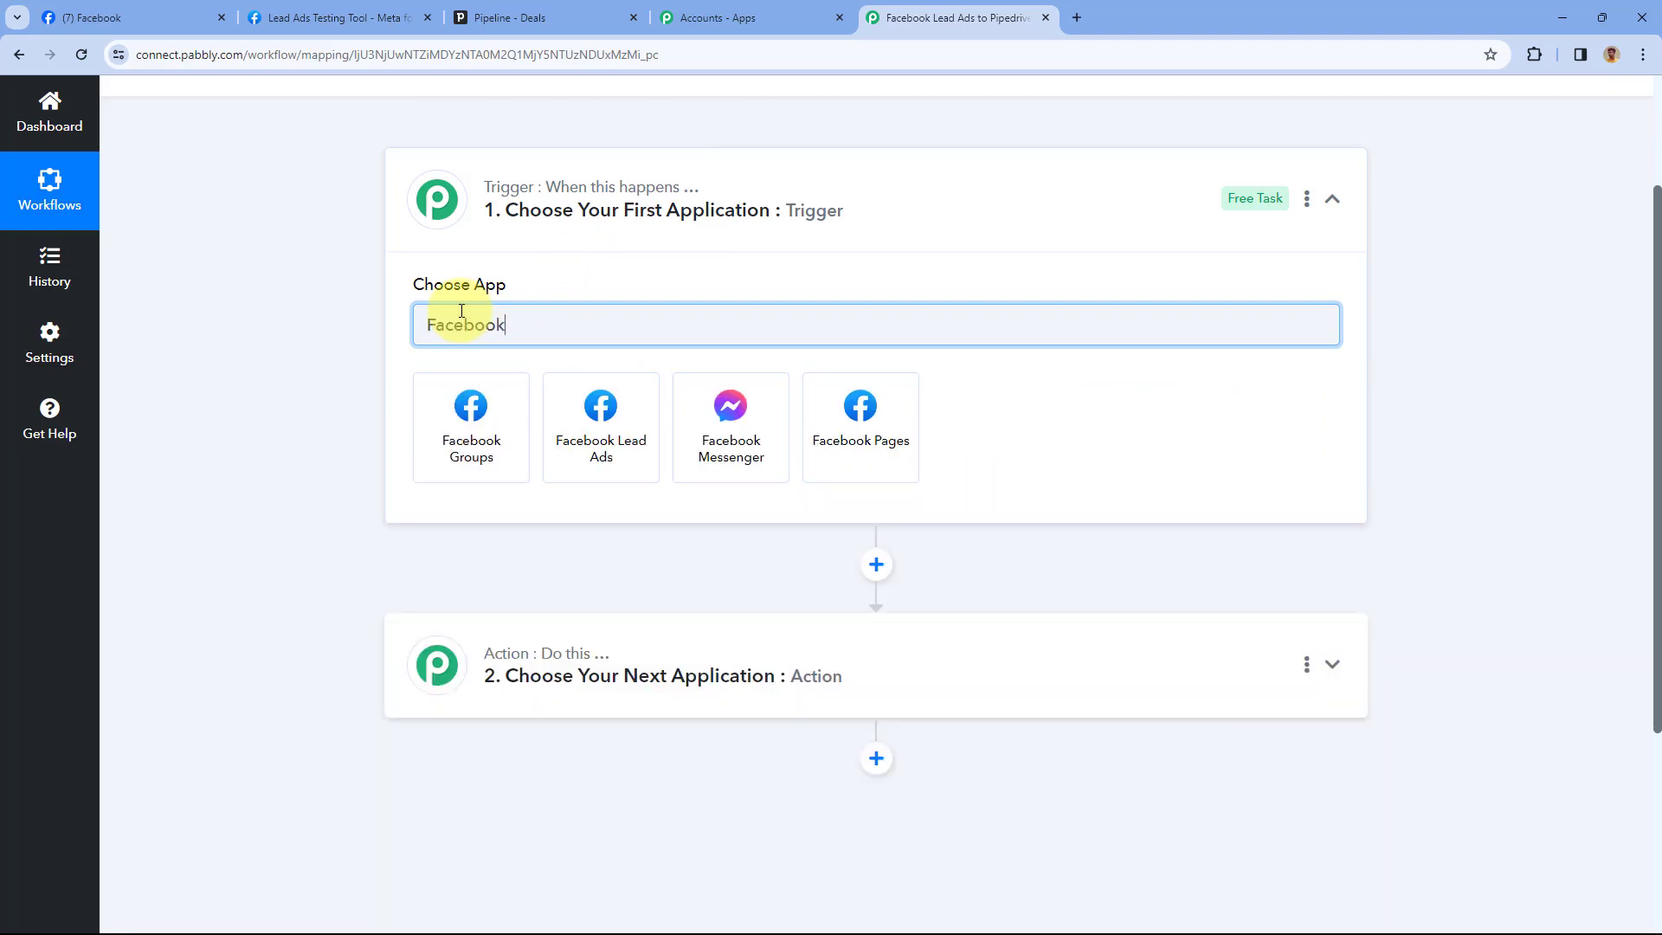
pyautogui.click(597, 420)
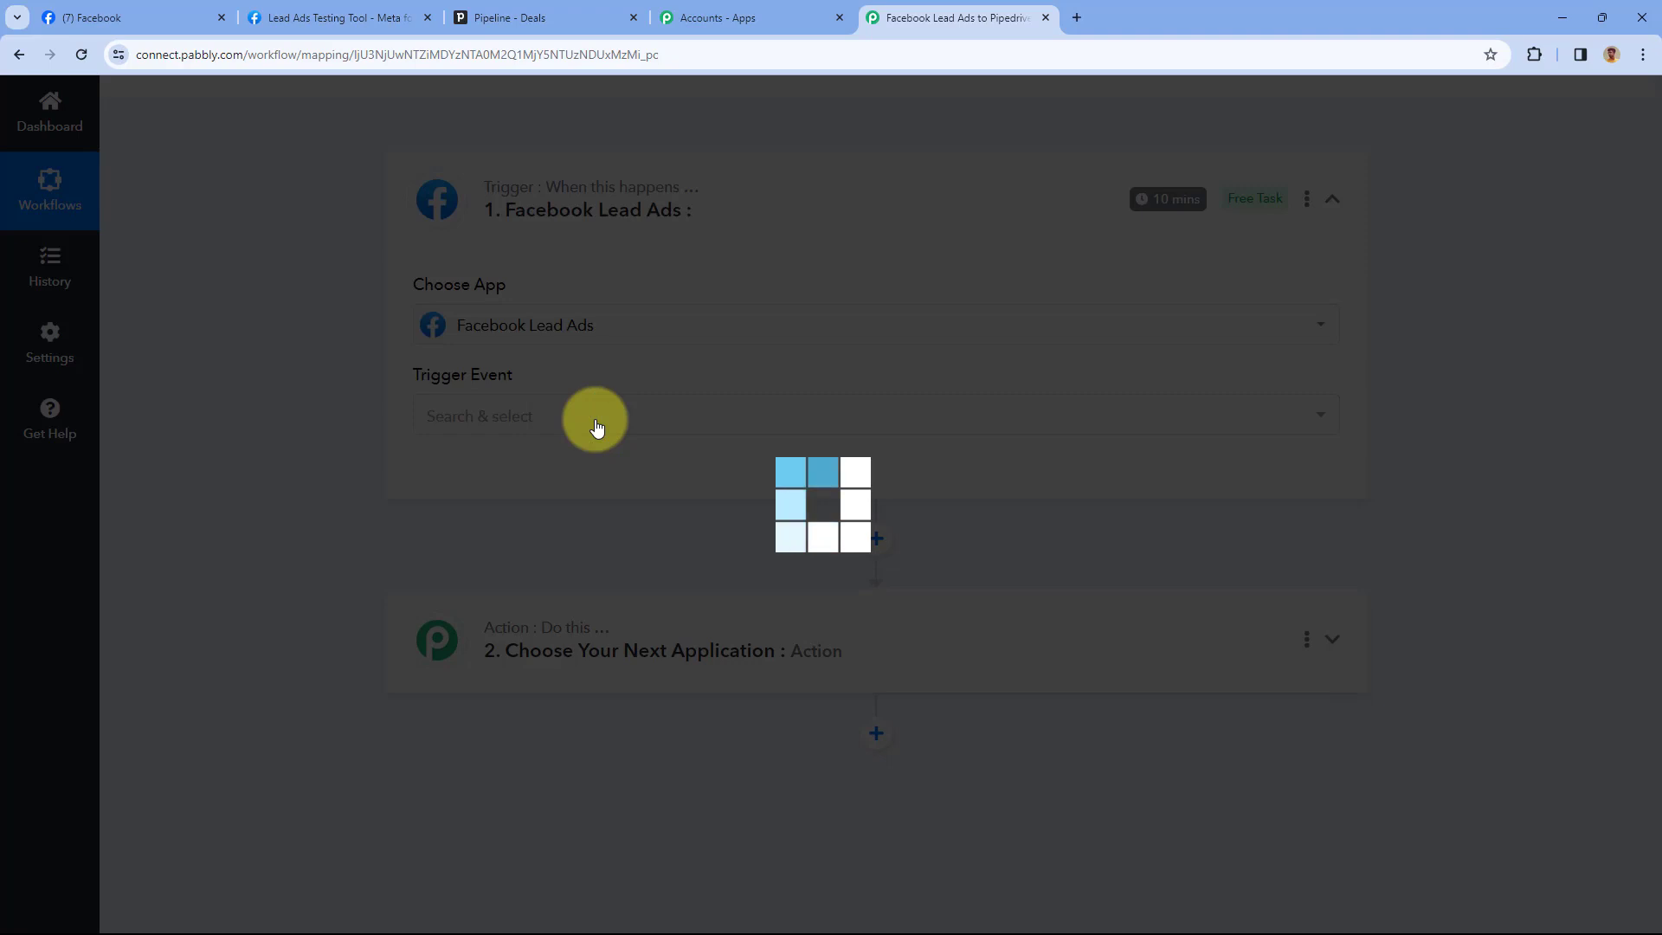
pyautogui.scroll(-1, 606, 312)
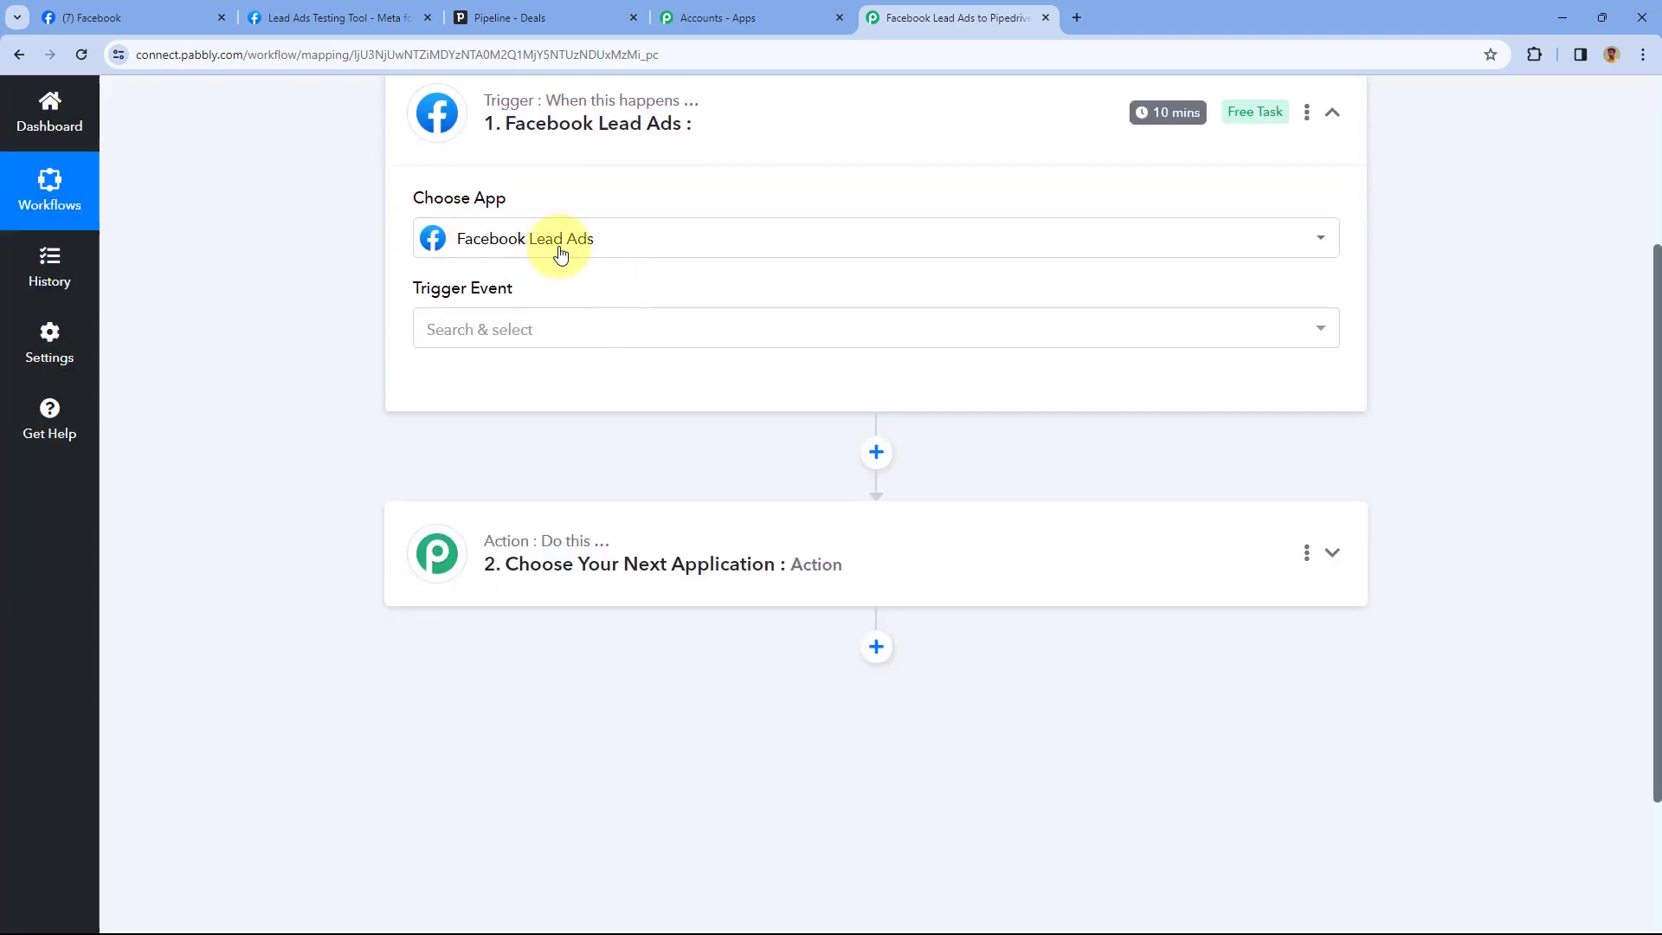
pyautogui.click(560, 329)
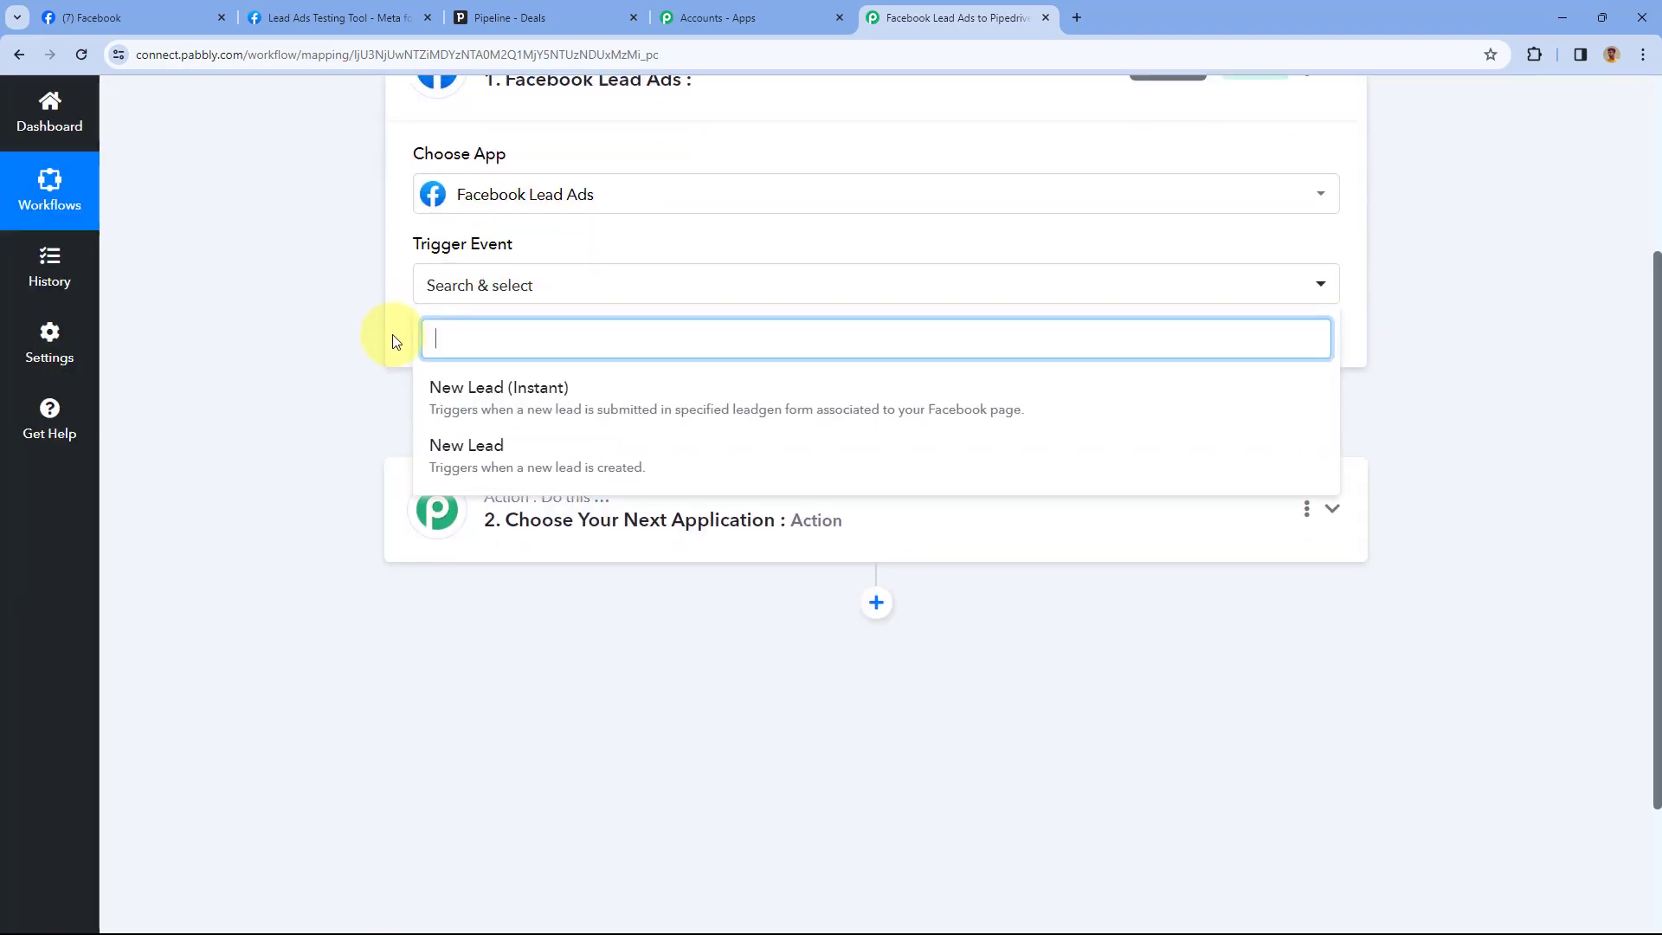
pyautogui.click(583, 263)
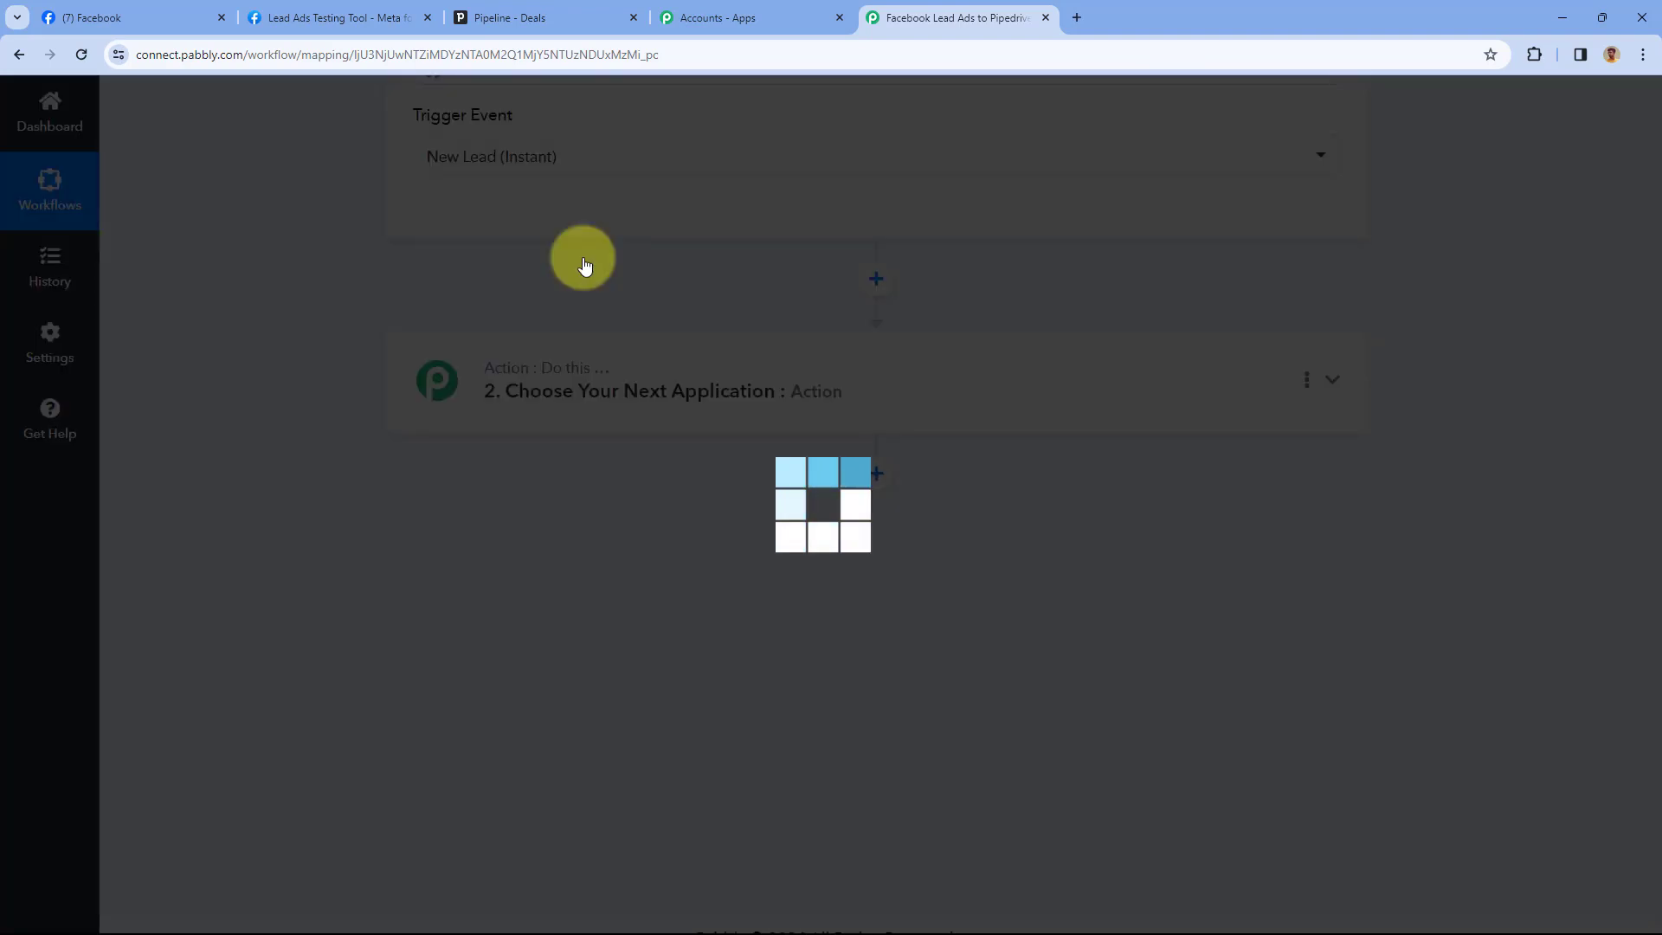
pyautogui.scroll(2, 647, 336)
pyautogui.scroll(1, 658, 311)
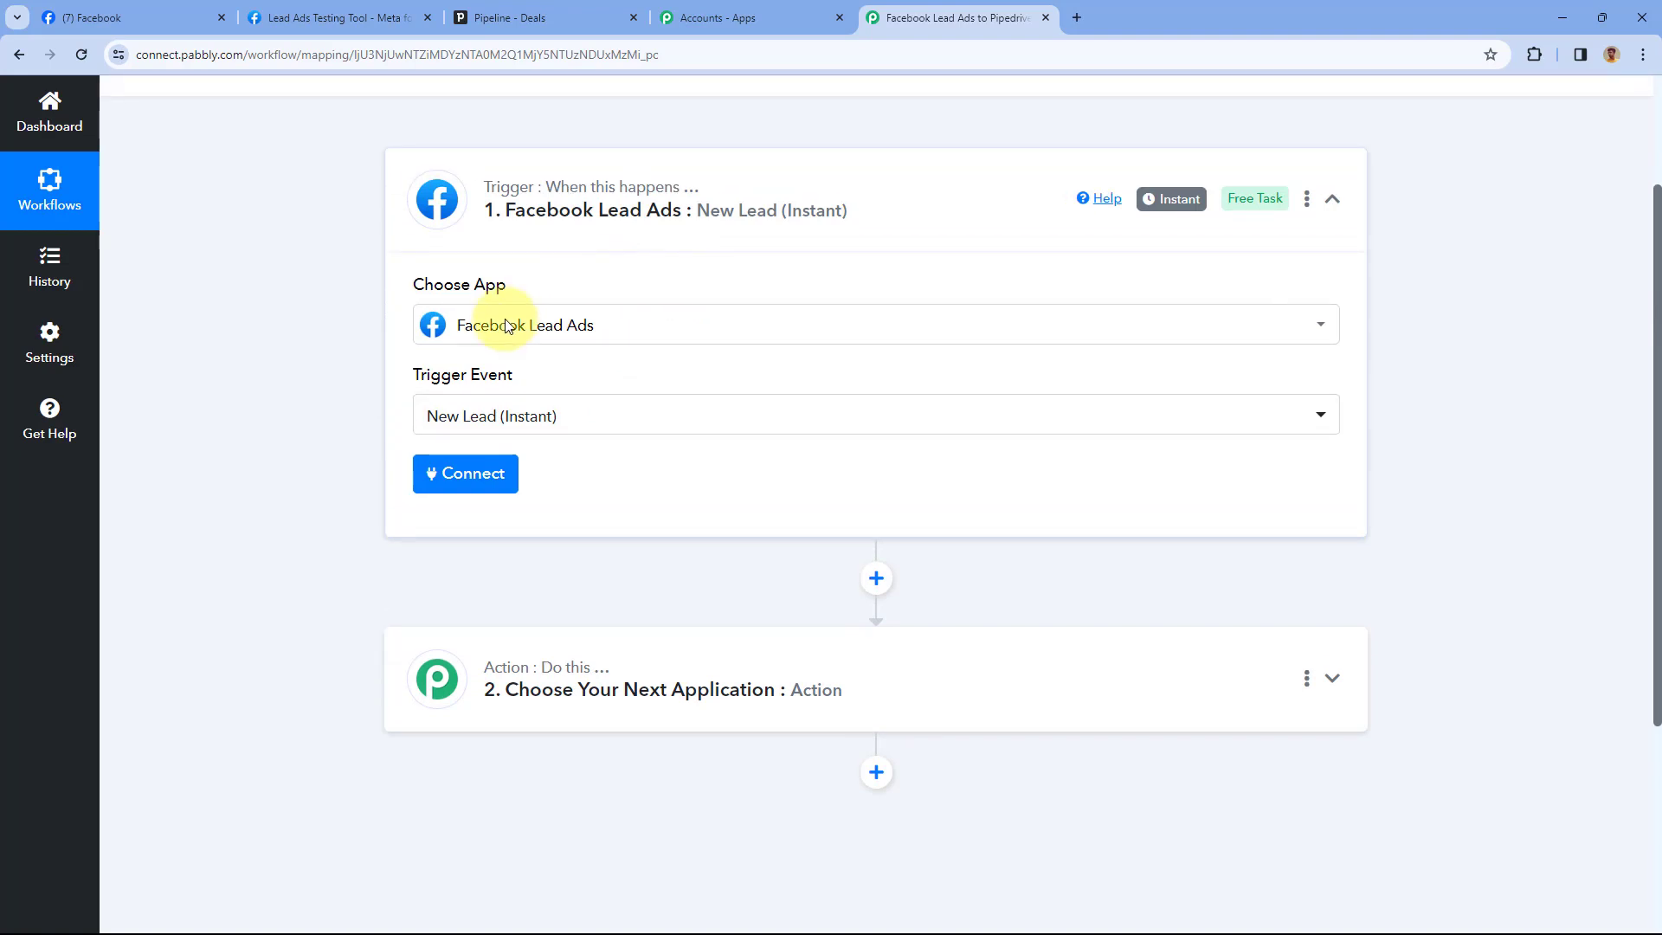
pyautogui.click(501, 479)
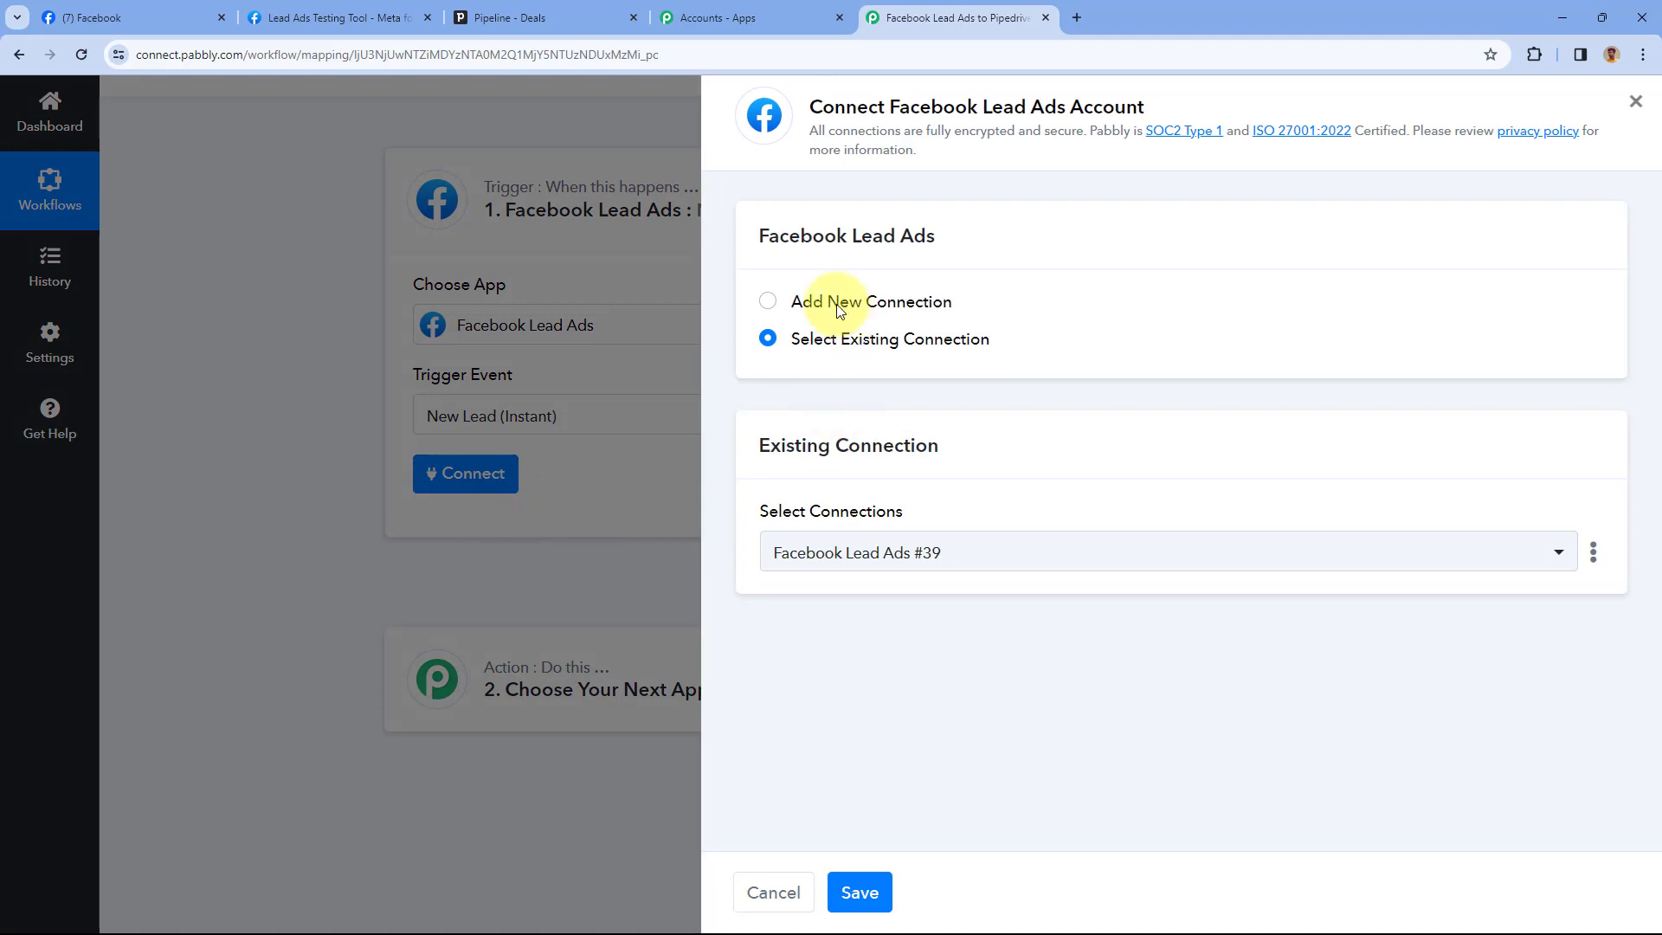
# Add a new Facebook Lead Ads connection and authorize the account for the trigger
pyautogui.click(770, 299)
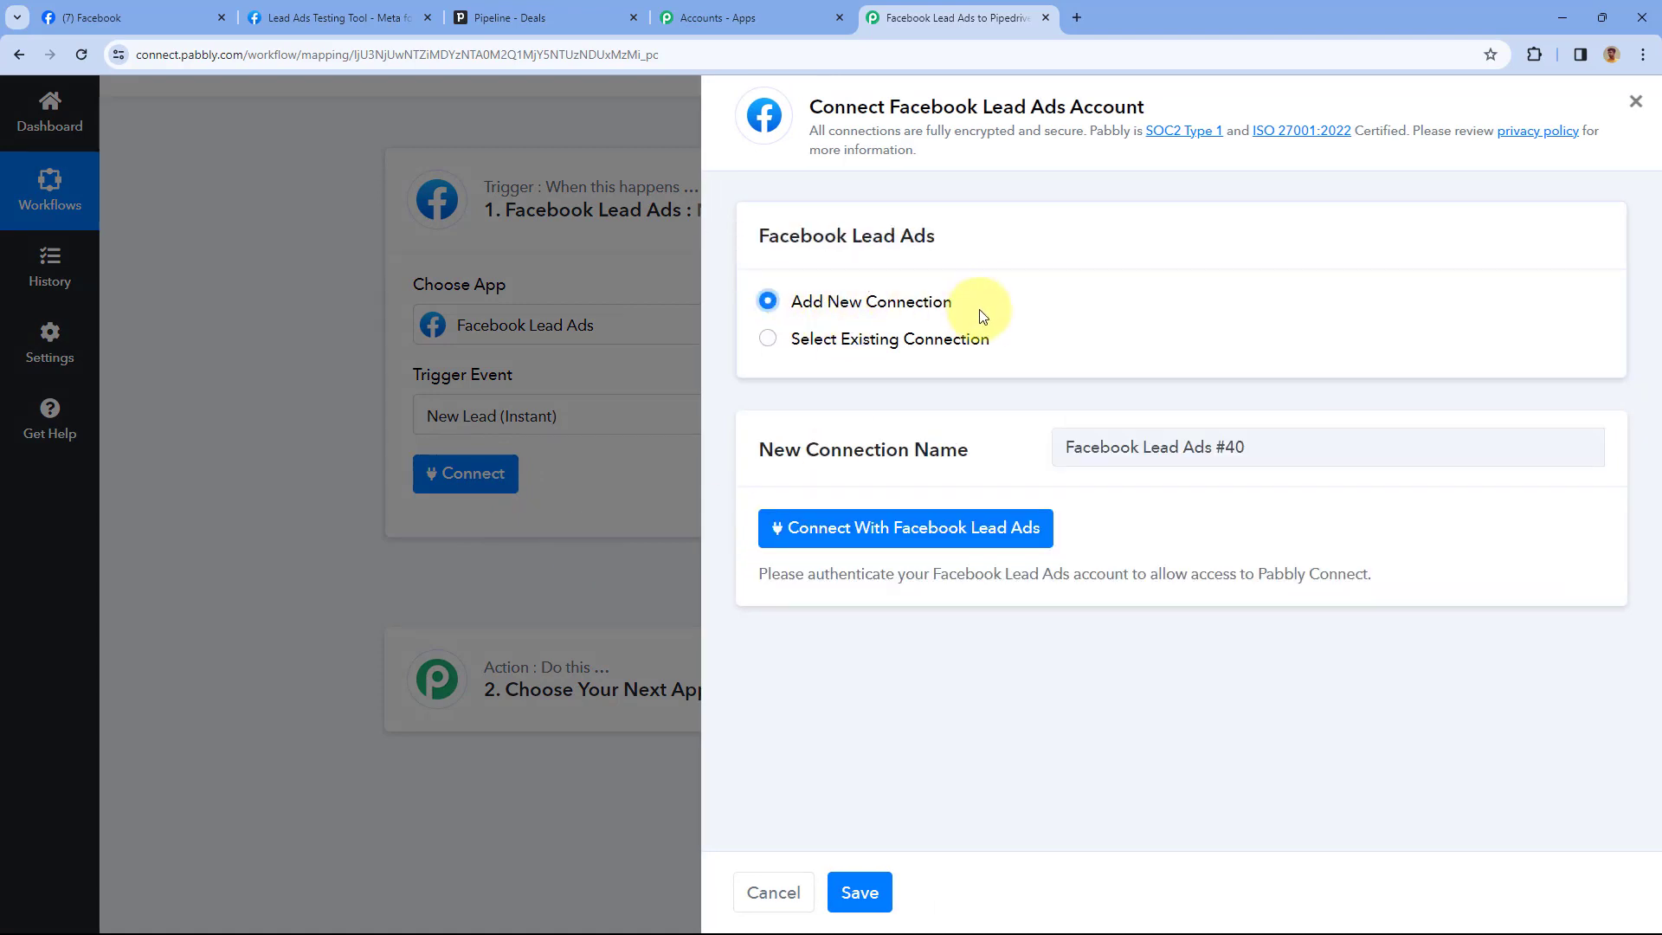
pyautogui.click(898, 531)
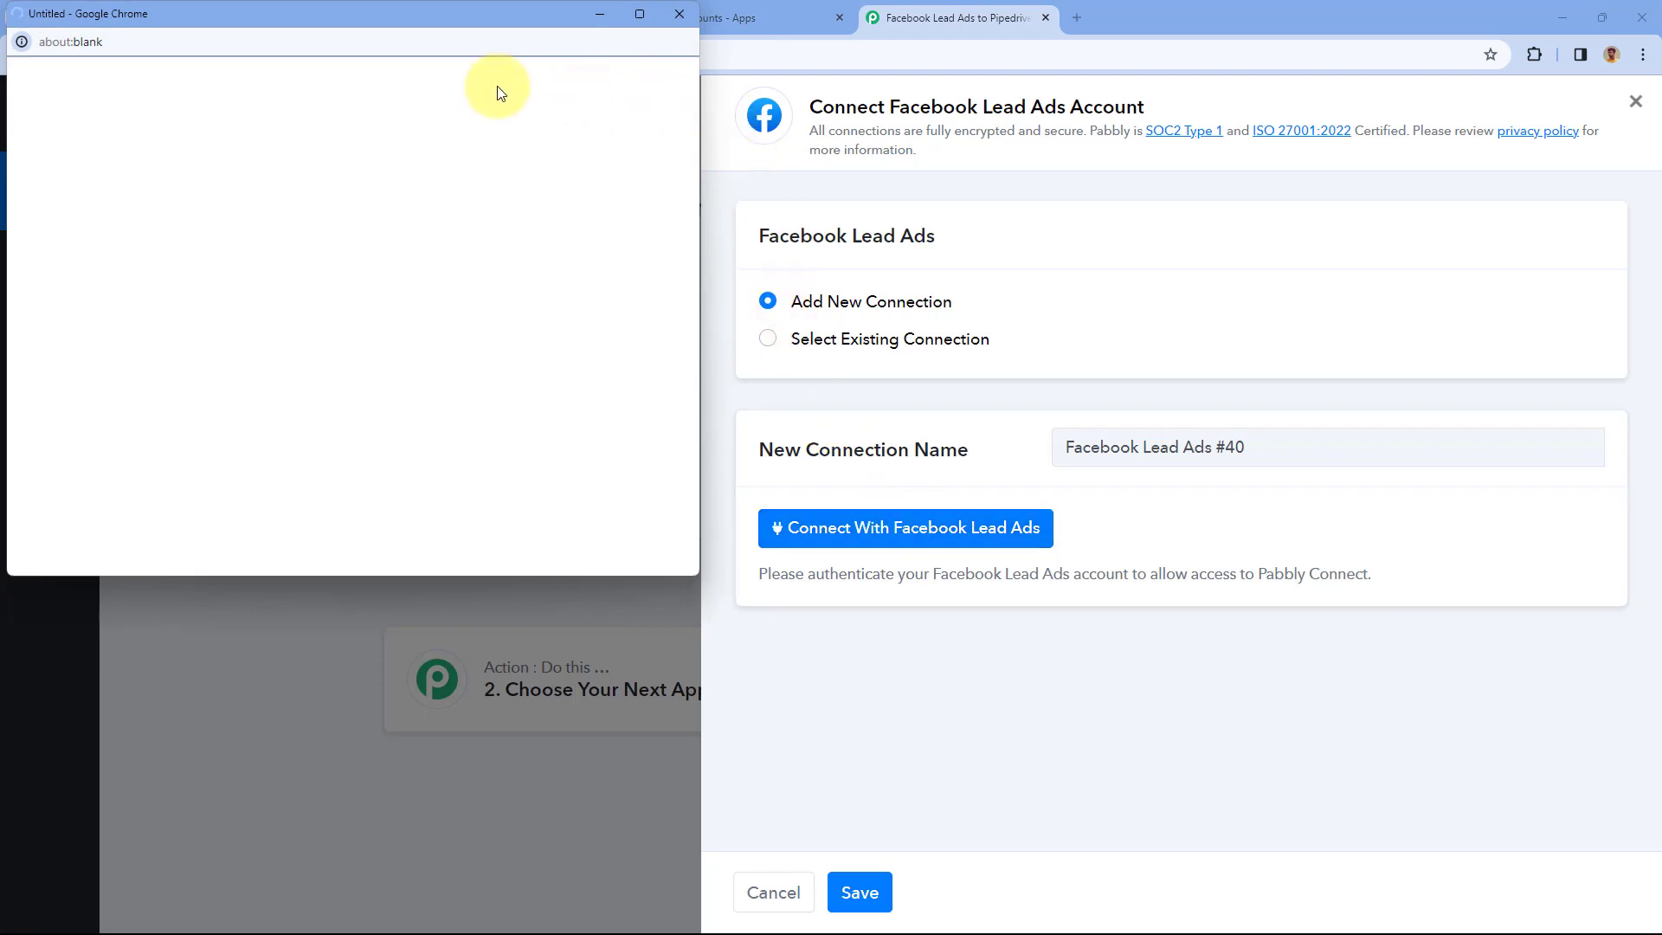
pyautogui.click(147, 24)
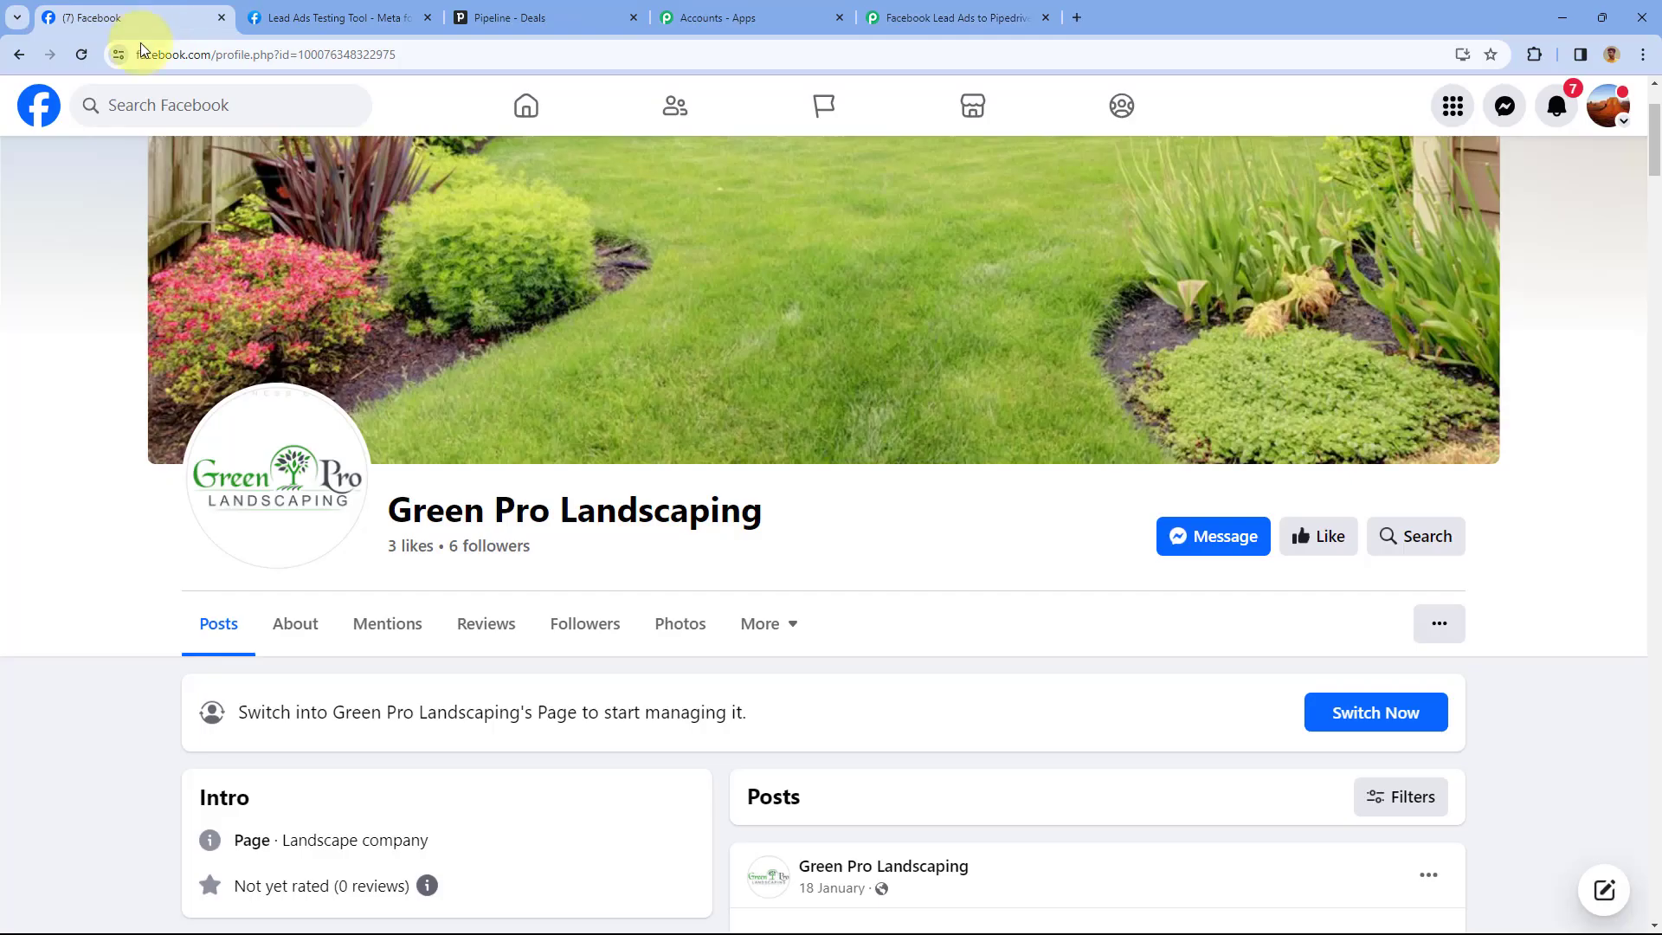
pyautogui.click(874, 17)
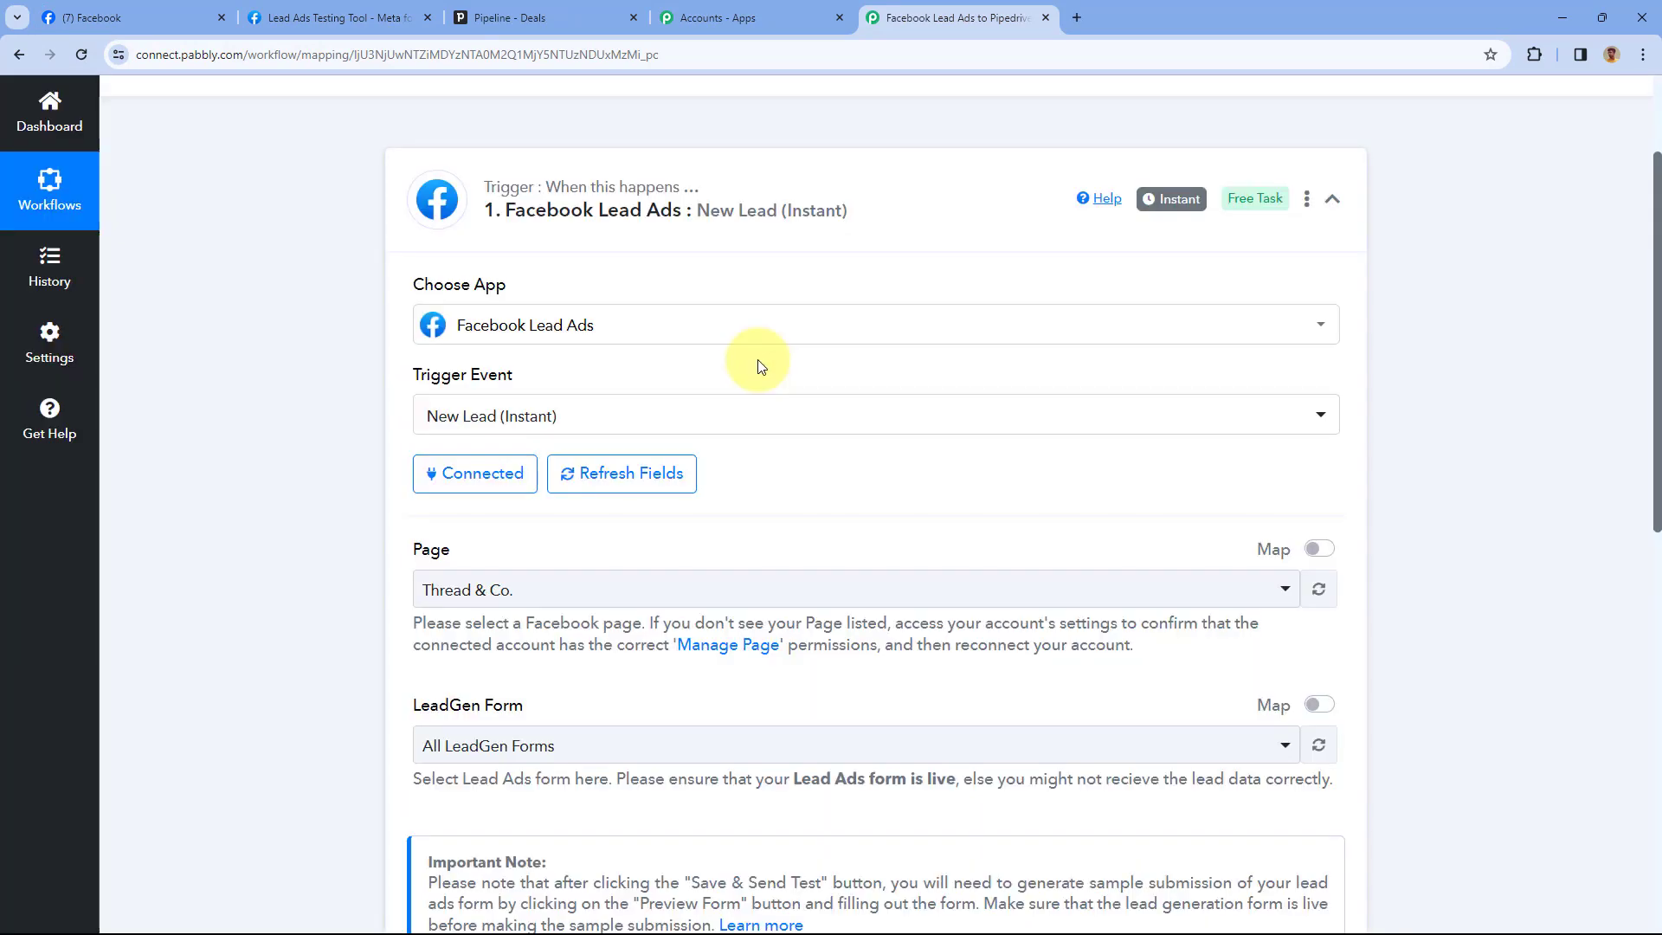
# Set the trigger's Facebook page to Green Pro Landscaping
pyautogui.scroll(-3, 759, 365)
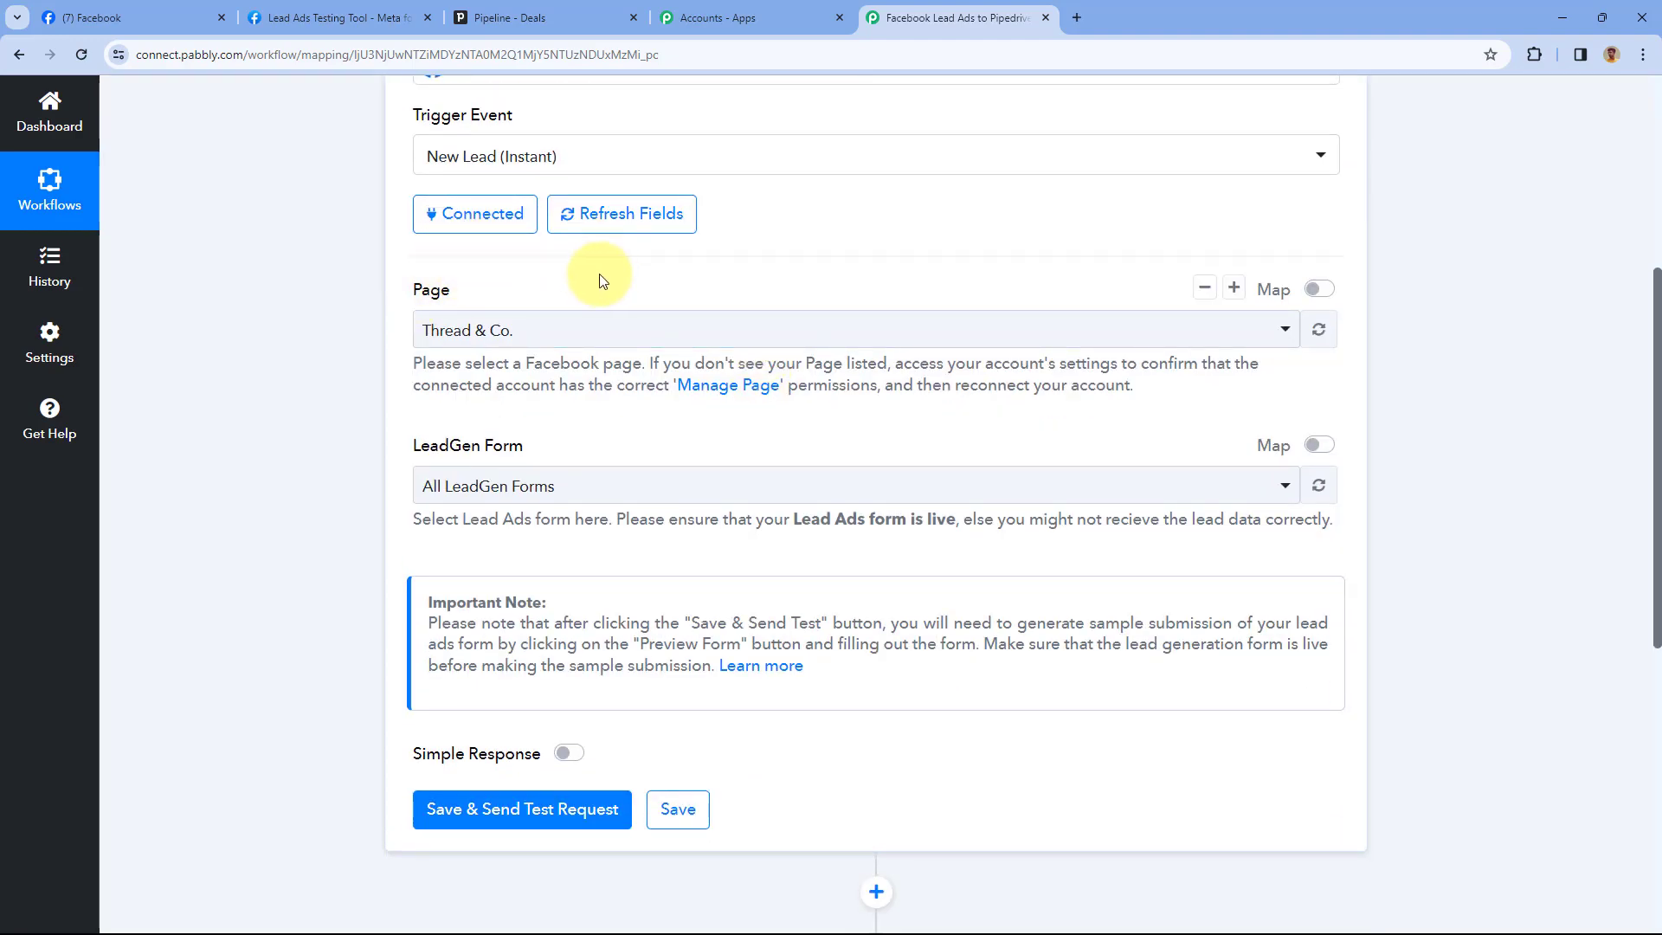
pyautogui.click(719, 330)
pyautogui.scroll(-2, 381, 325)
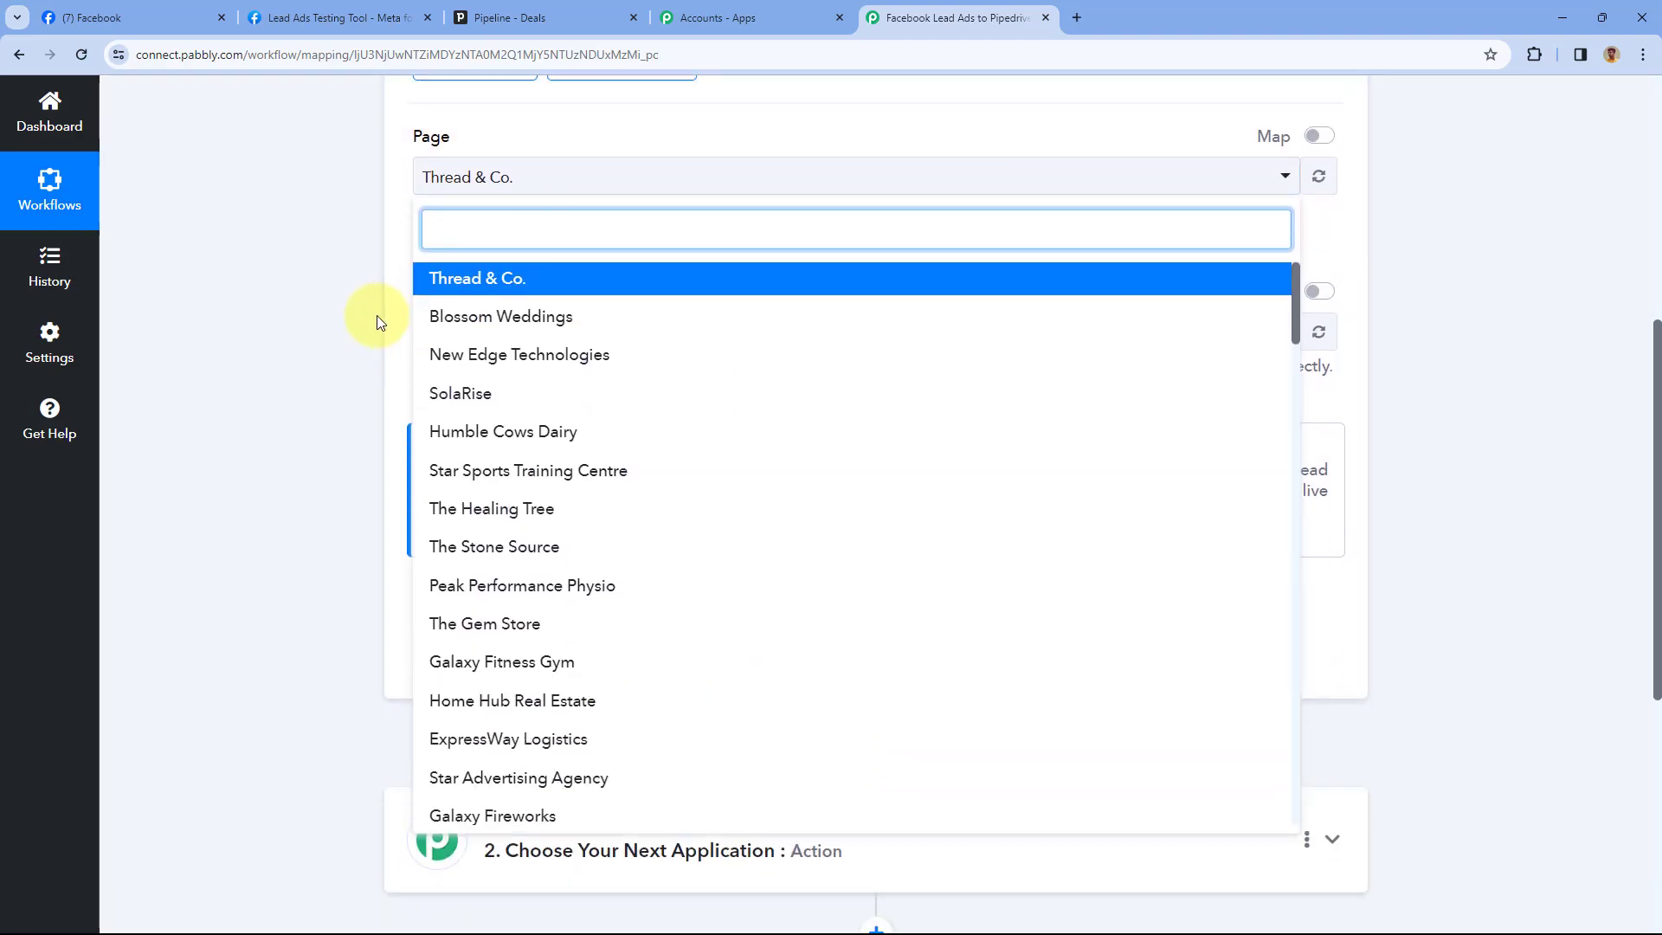
pyautogui.scroll(-3, 622, 325)
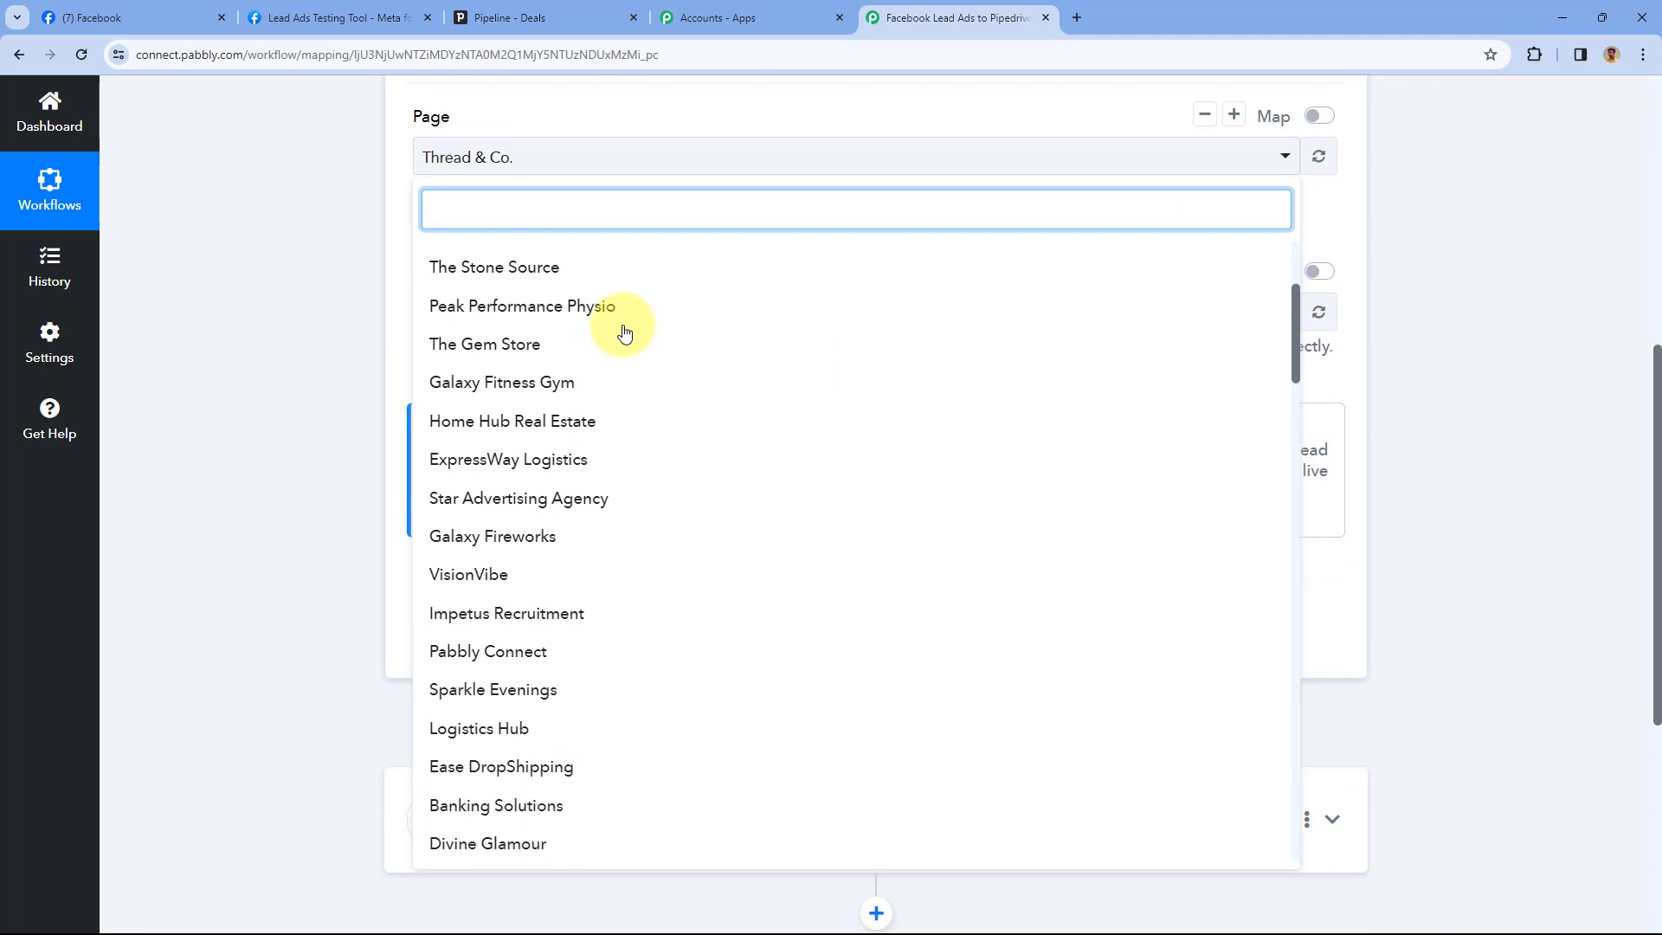
pyautogui.scroll(-3, 624, 334)
pyautogui.scroll(-4, 625, 336)
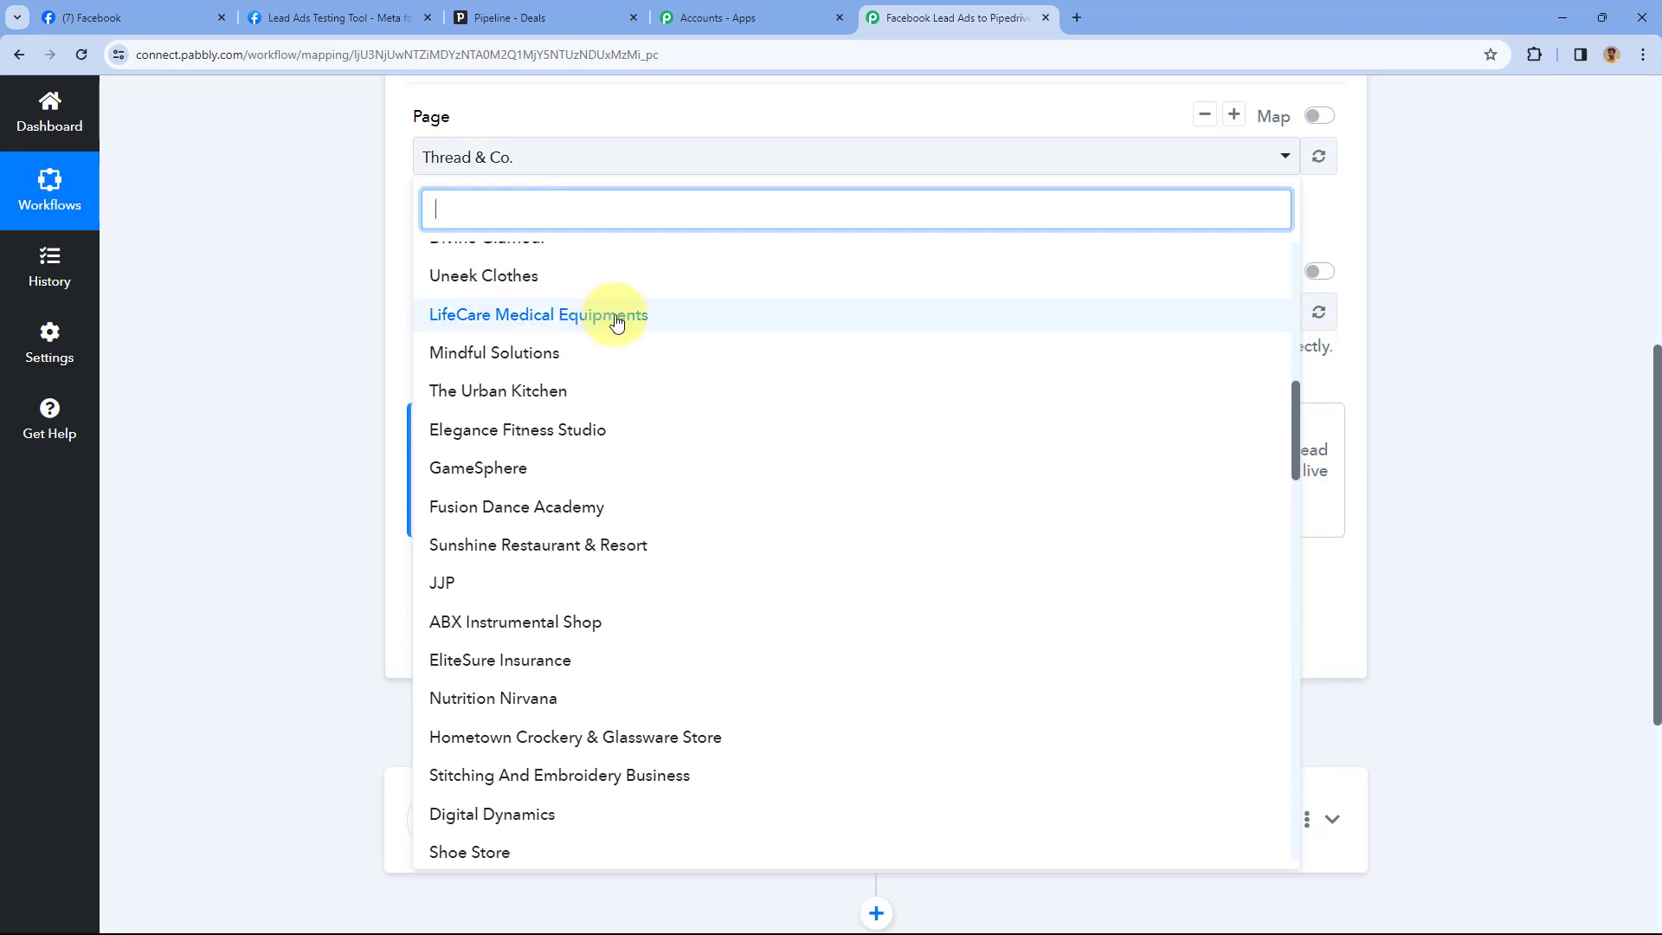
pyautogui.scroll(-4, 619, 318)
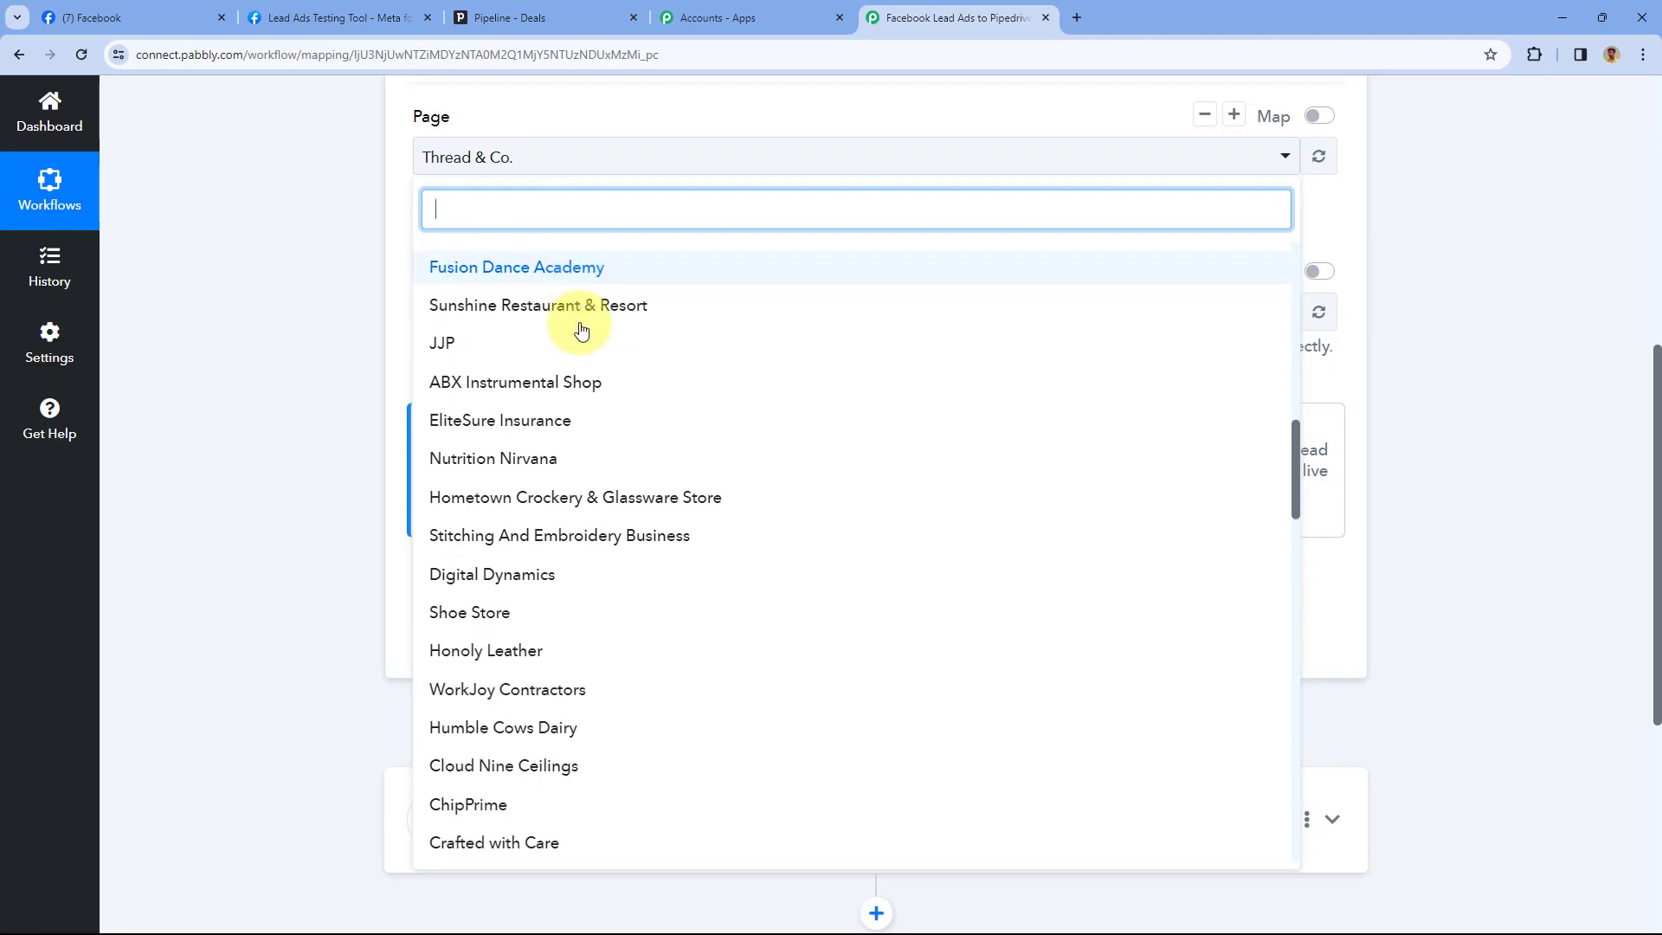
pyautogui.click(183, 7)
pyautogui.scroll(-2, 419, 308)
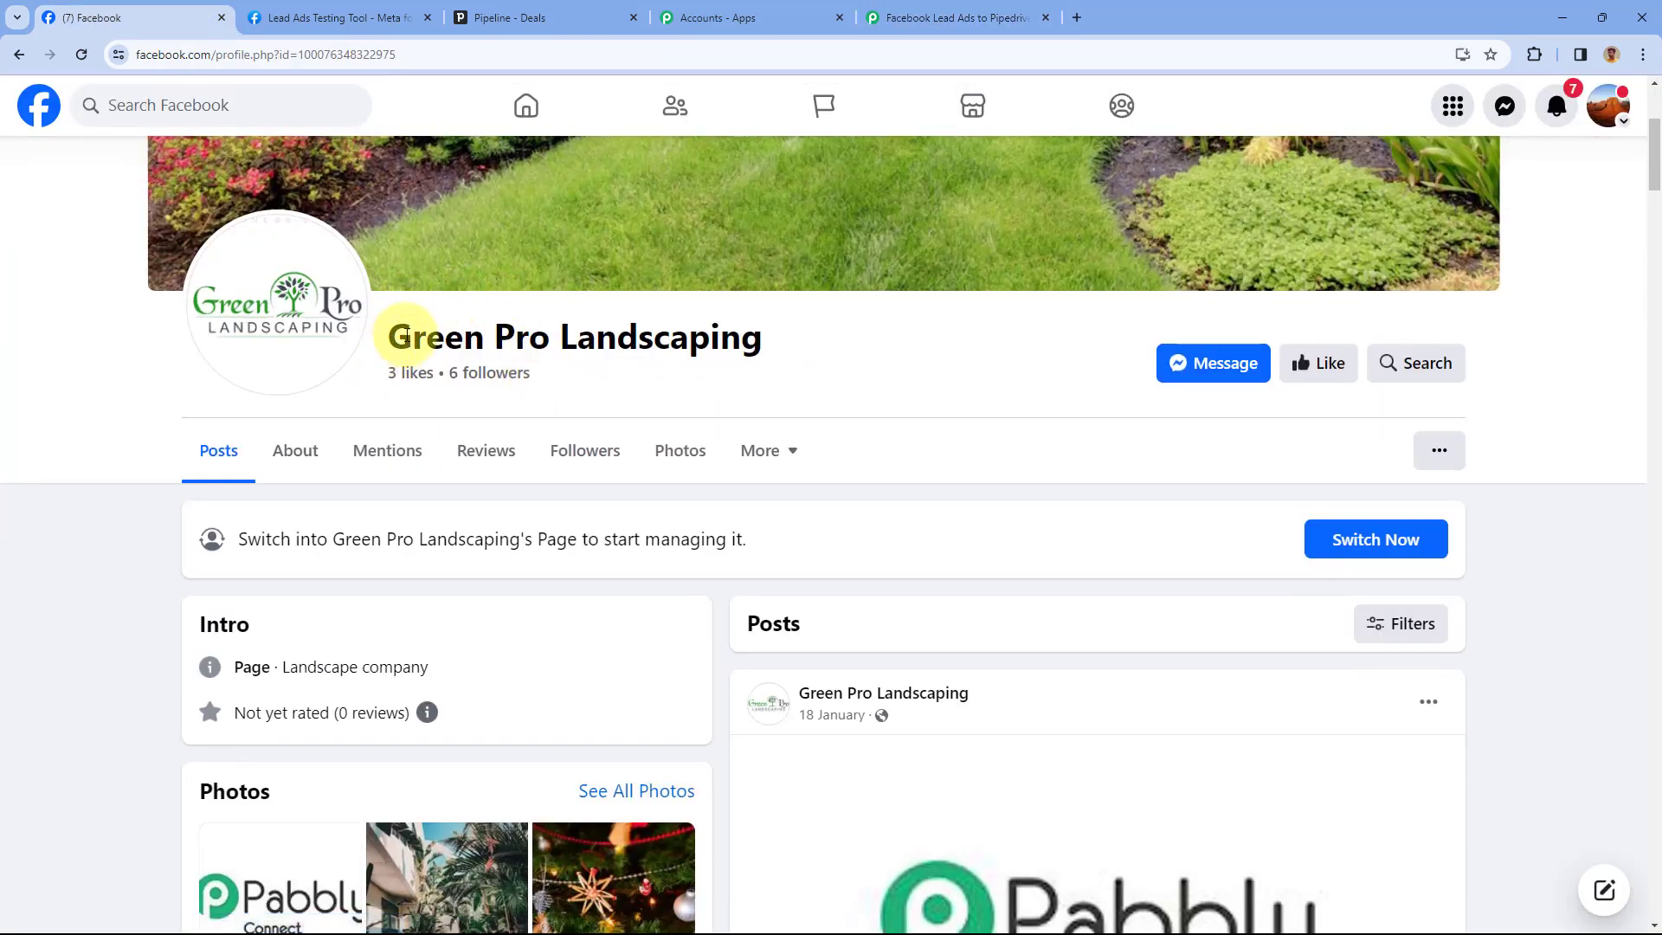
pyautogui.click(956, 17)
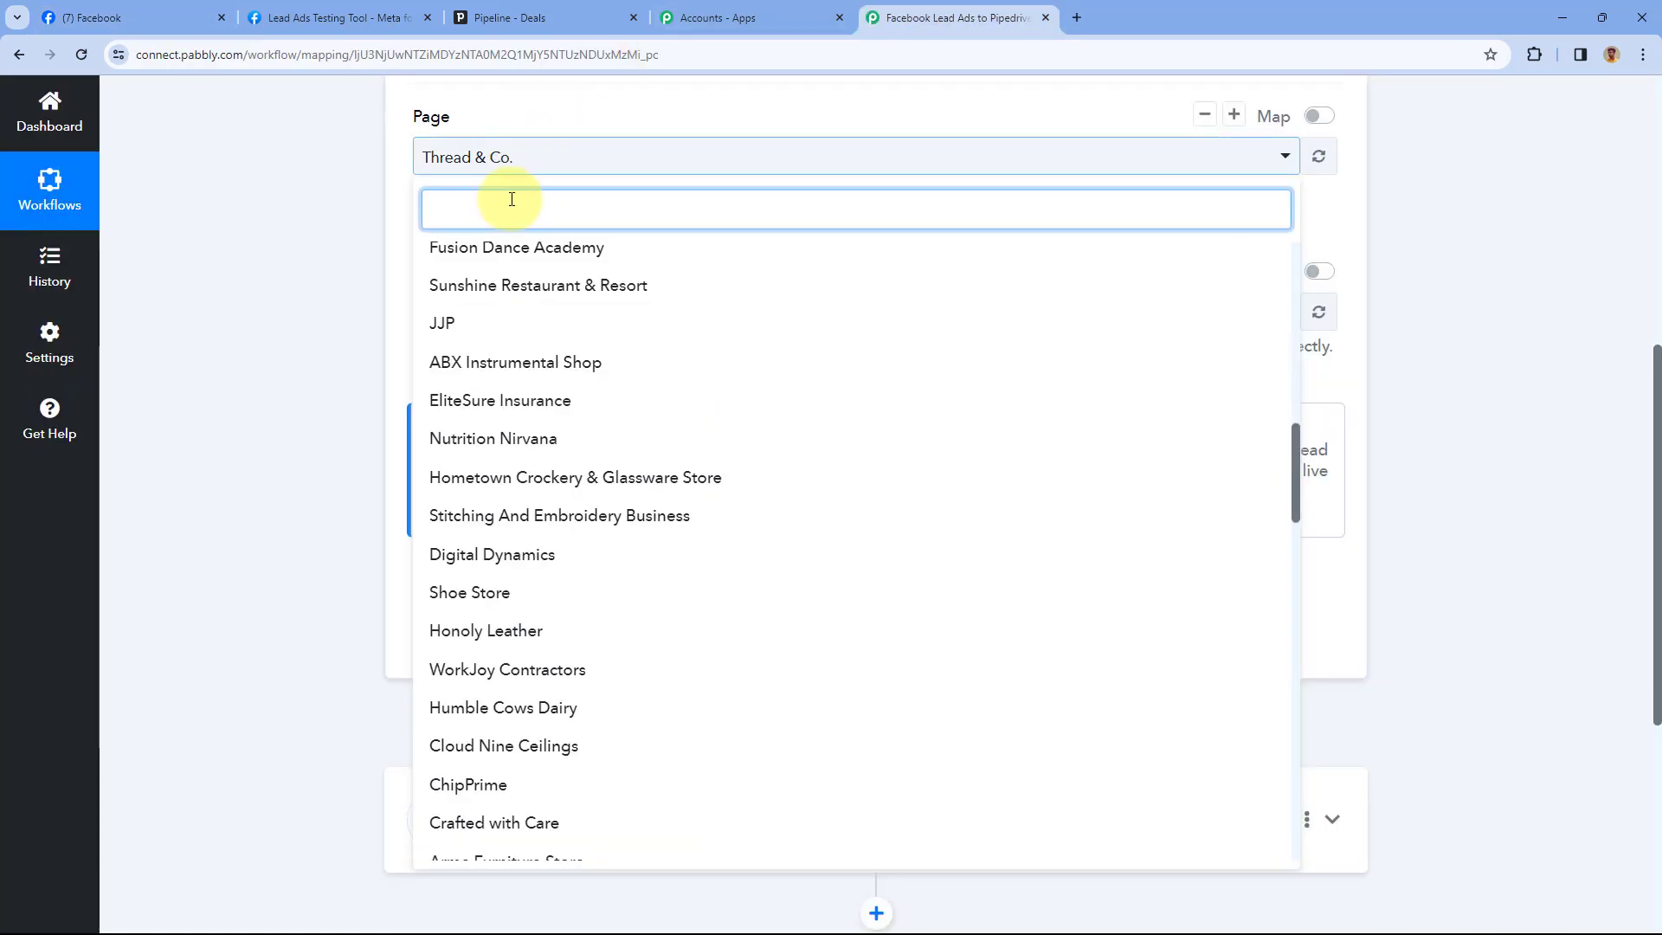
pyautogui.write('Gre')
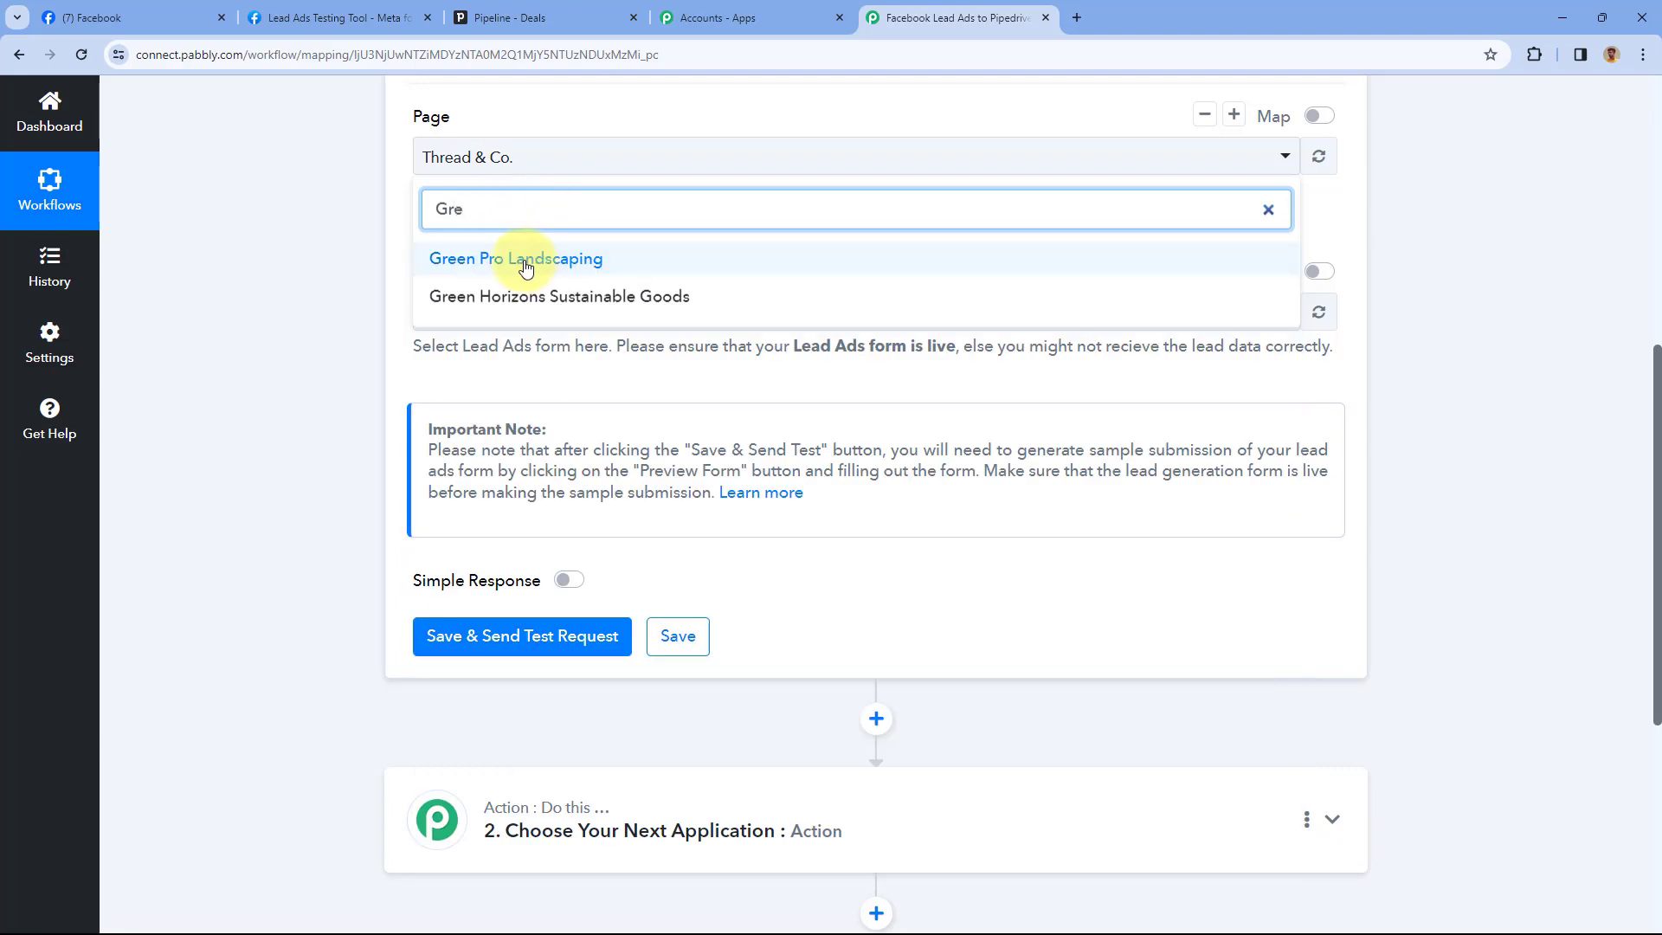
pyautogui.click(525, 260)
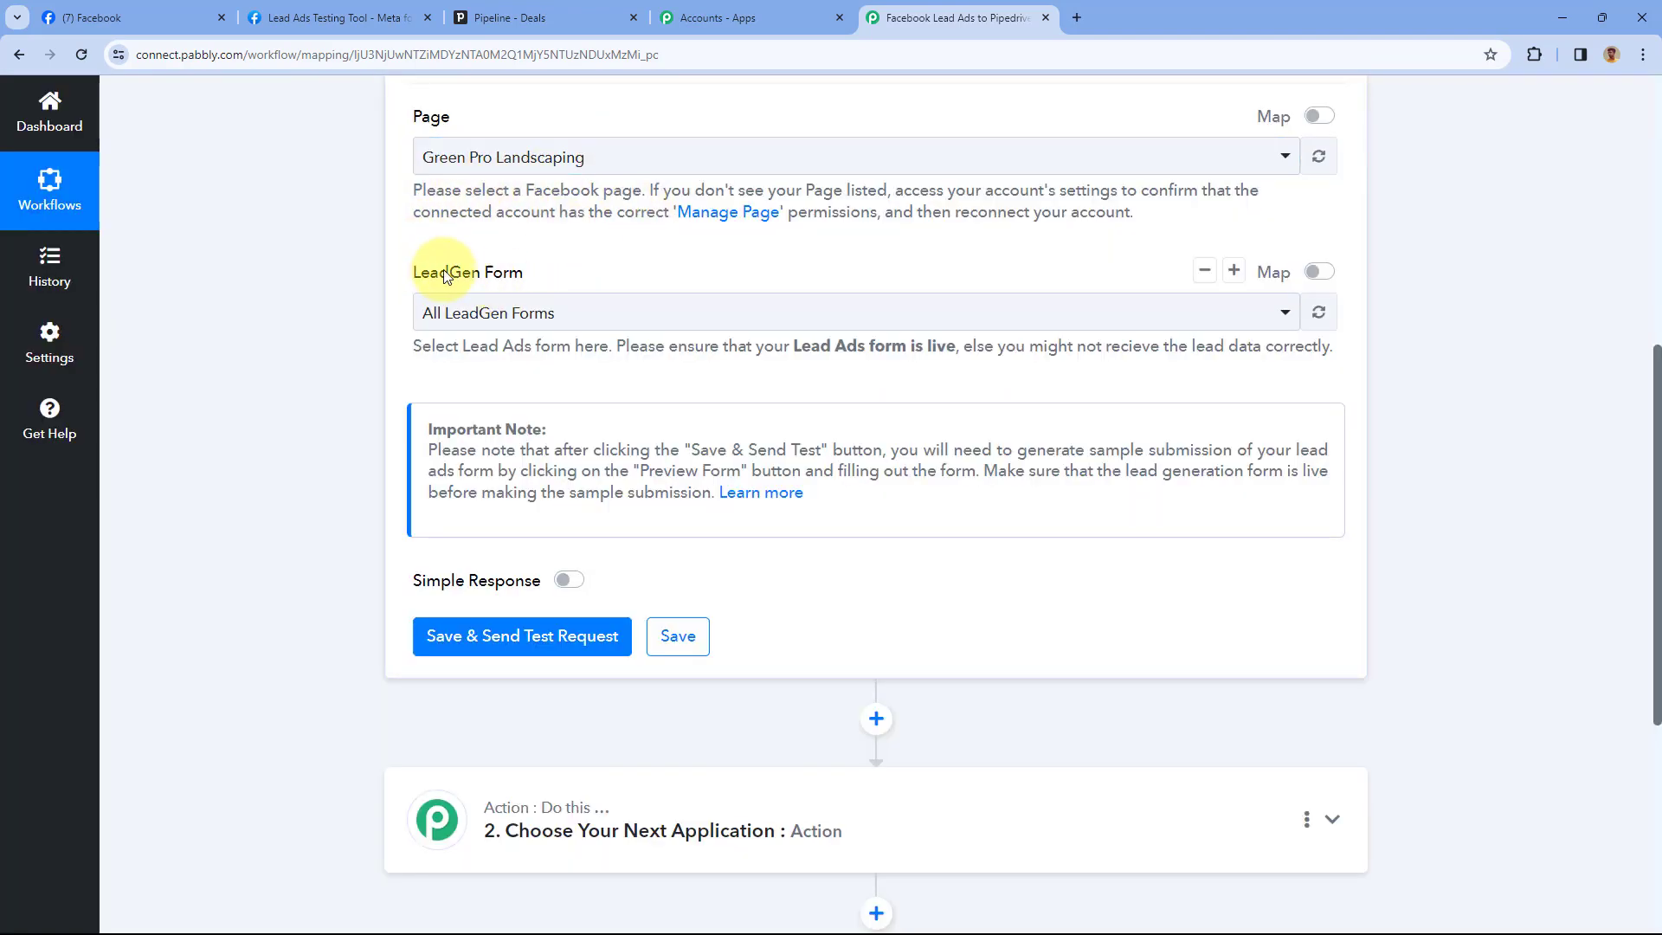
# Keep All LeadGen Forms as the form, then save the trigger and send a test request
pyautogui.click(607, 322)
pyautogui.scroll(-1, 385, 347)
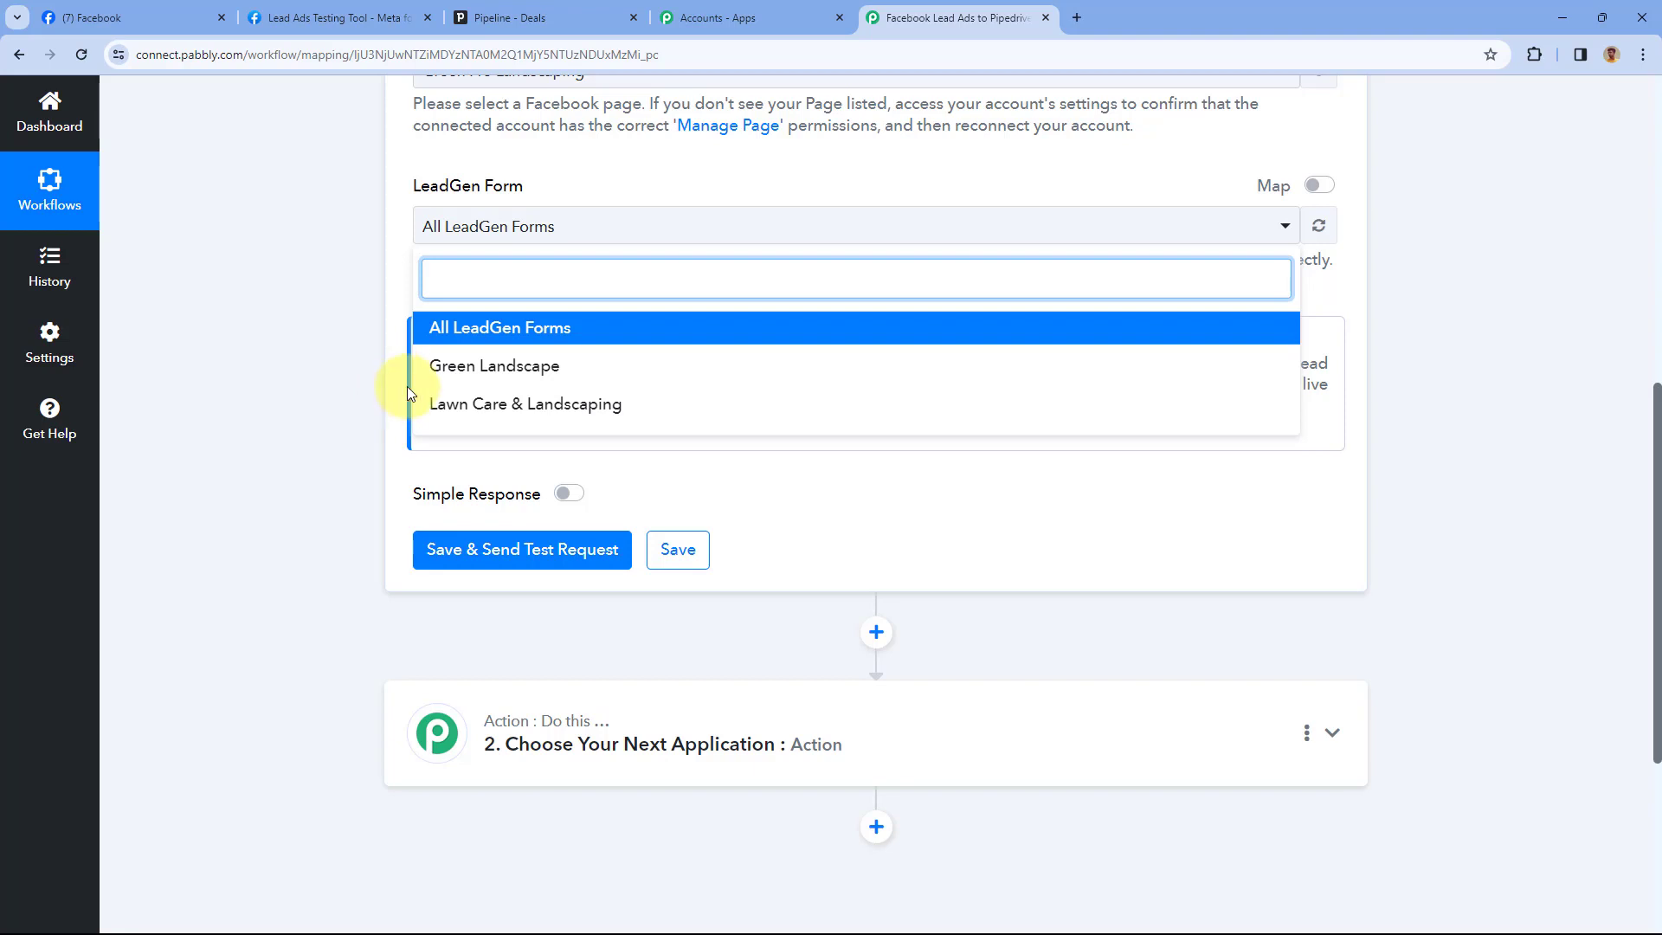
pyautogui.click(164, 17)
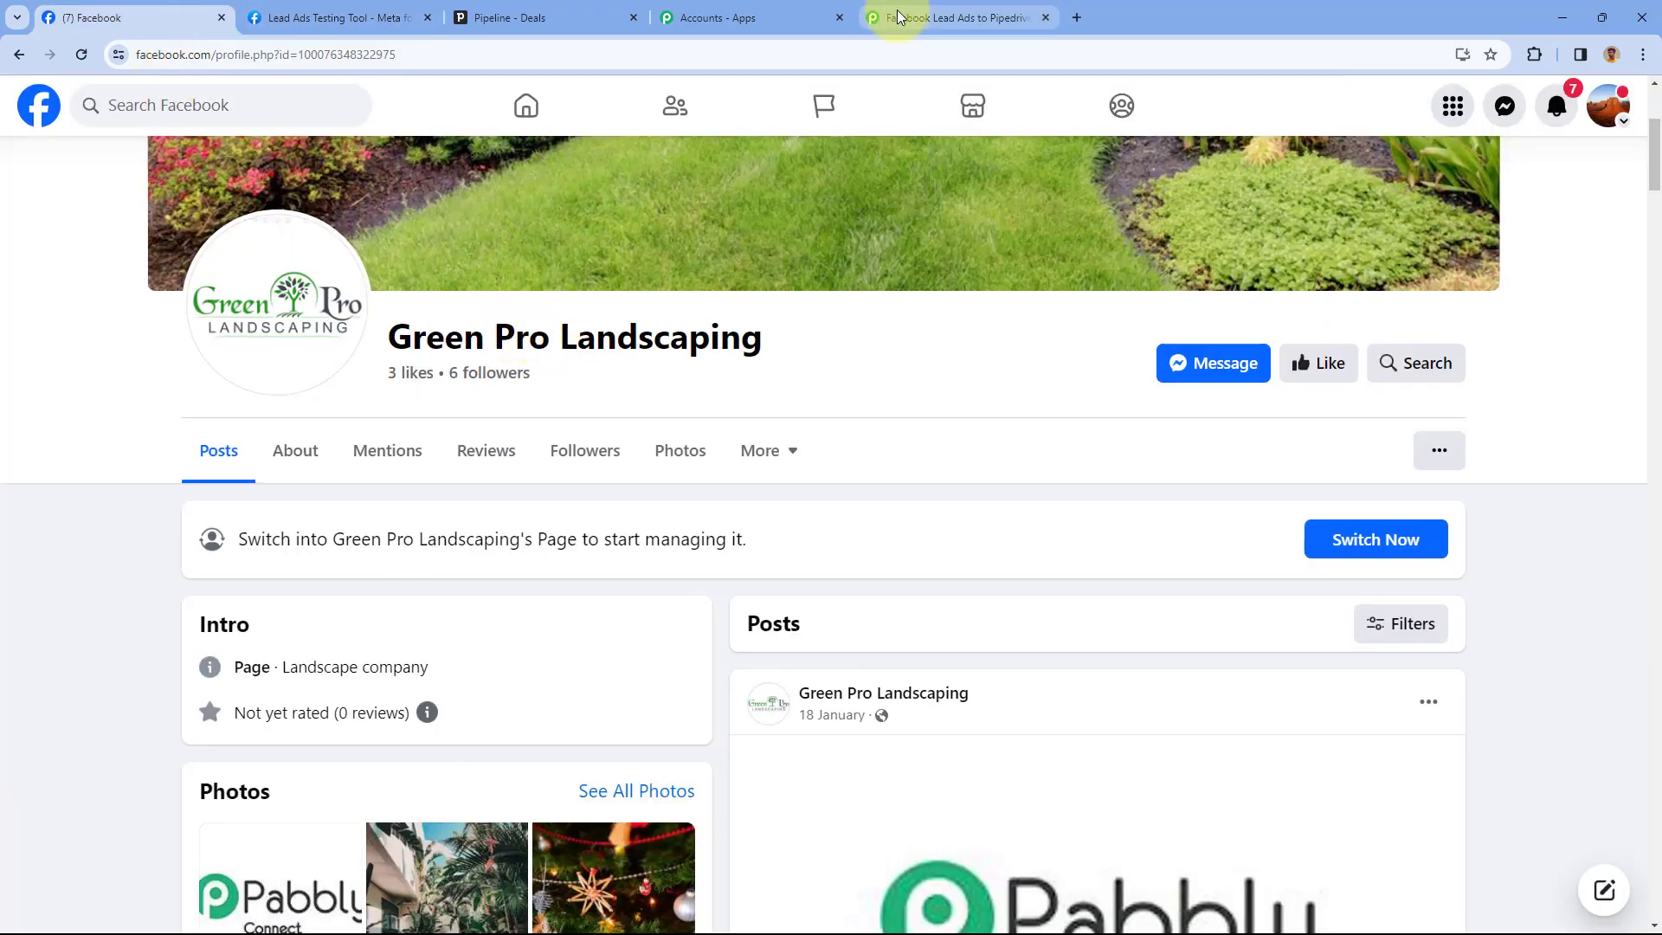
pyautogui.click(906, 18)
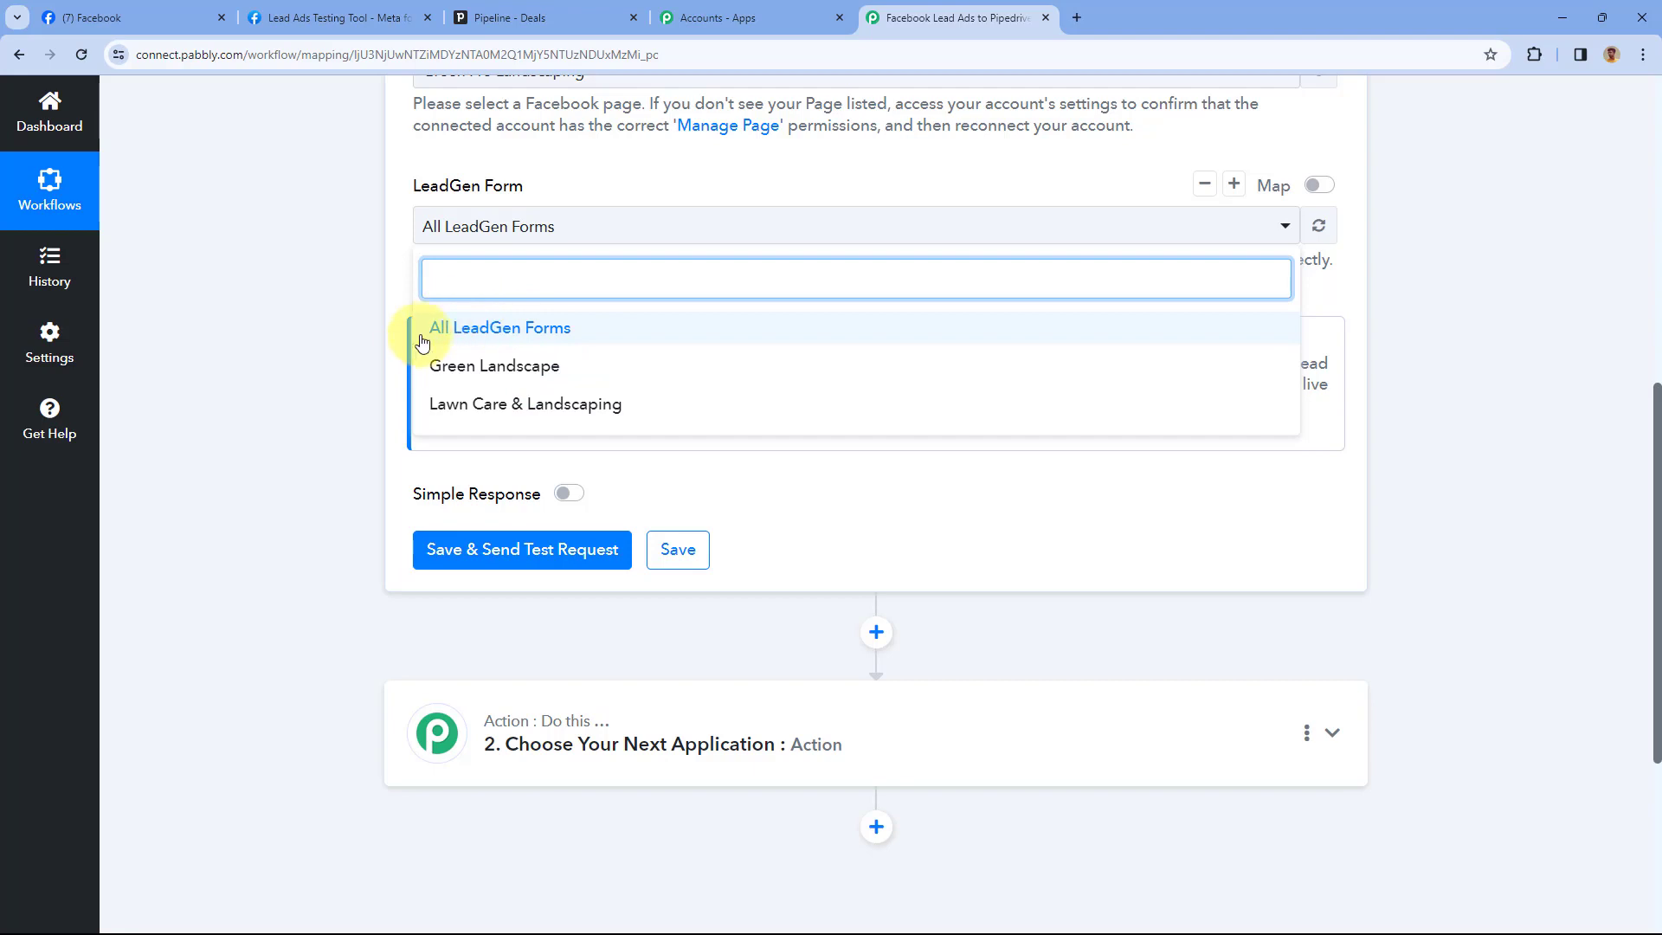
pyautogui.click(529, 328)
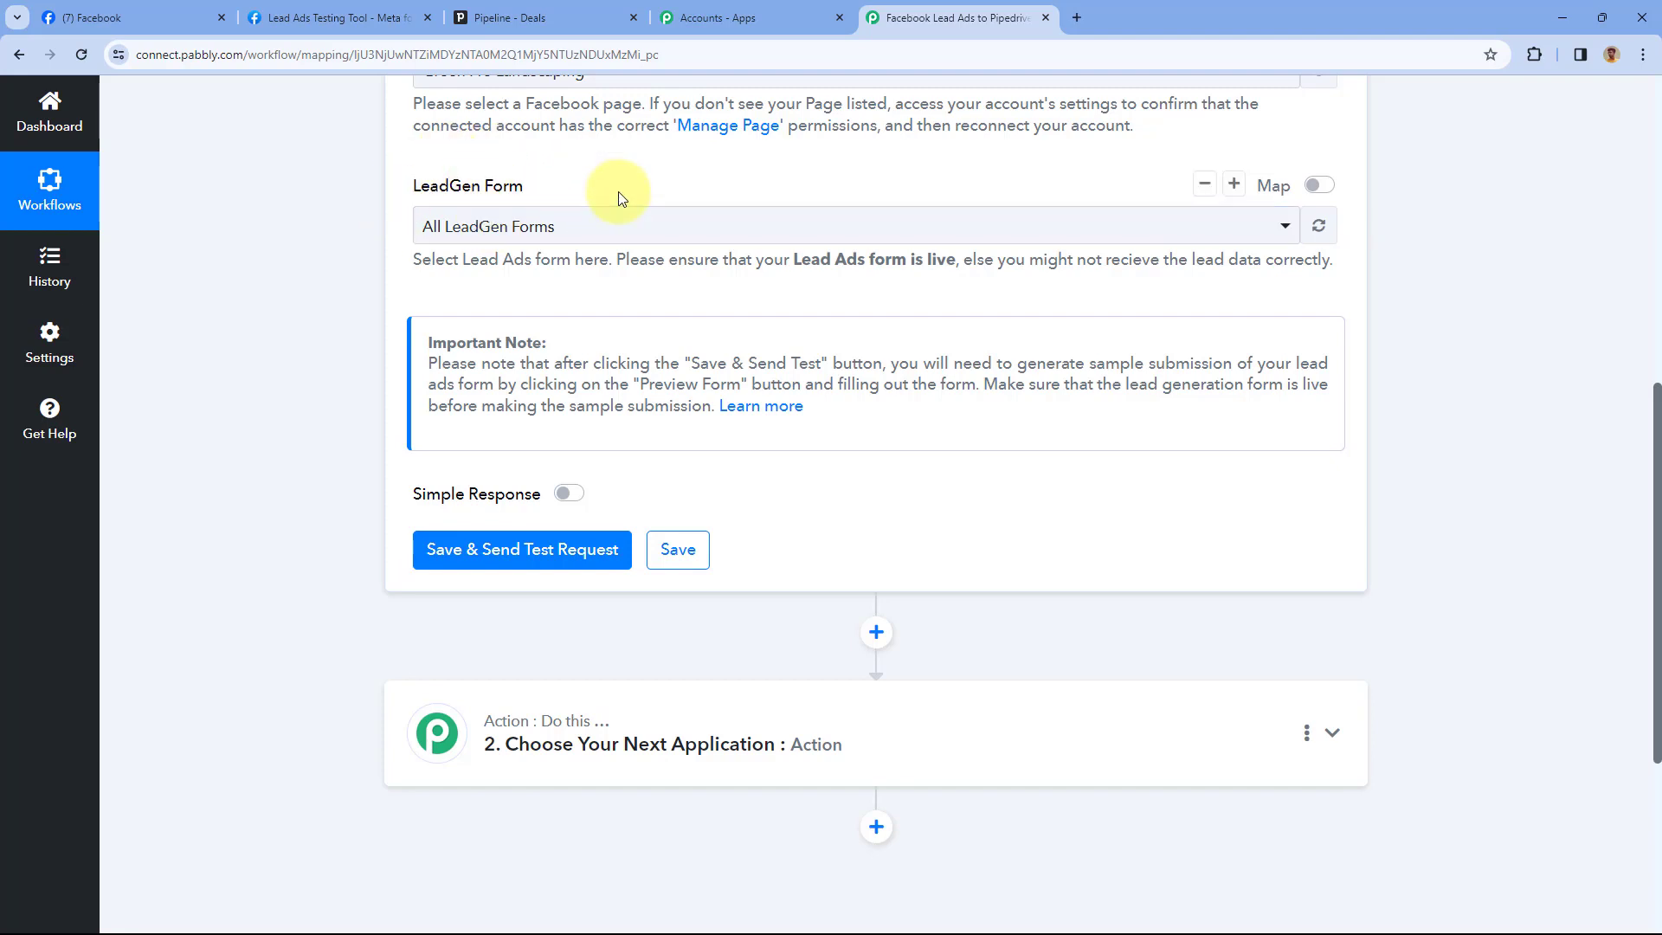
pyautogui.scroll(-2, 589, 186)
pyautogui.click(535, 378)
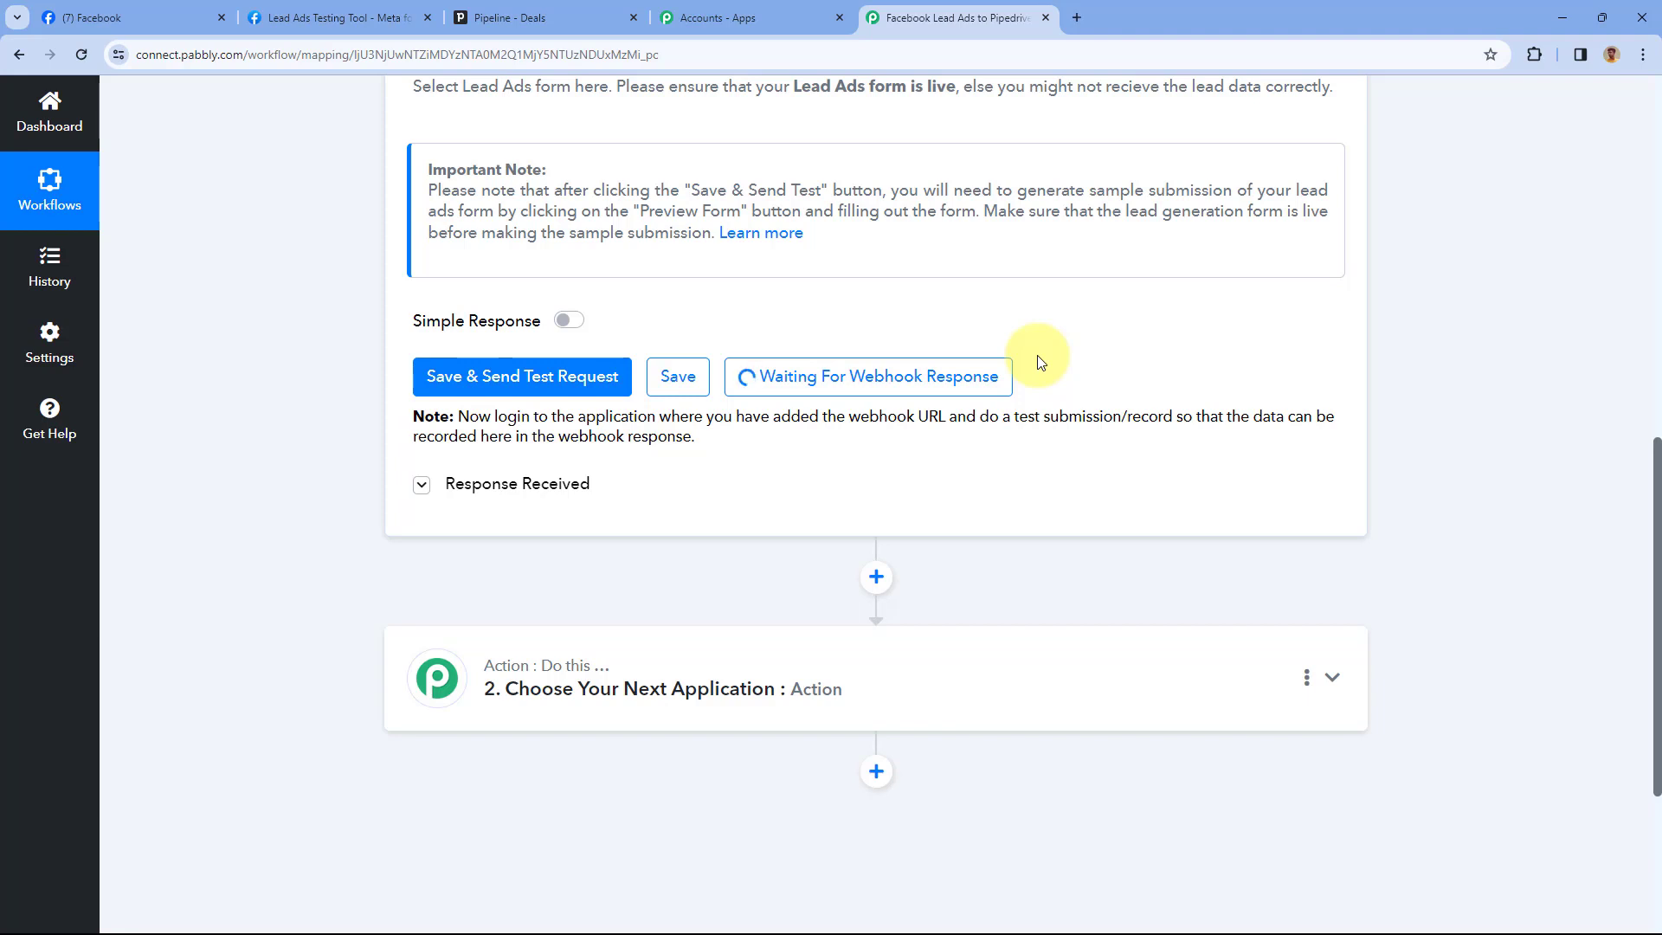
# Leave the saved trigger waiting for its webhook response and bring up the Lead Ads Testing Tool
pyautogui.scroll(3, 772, 279)
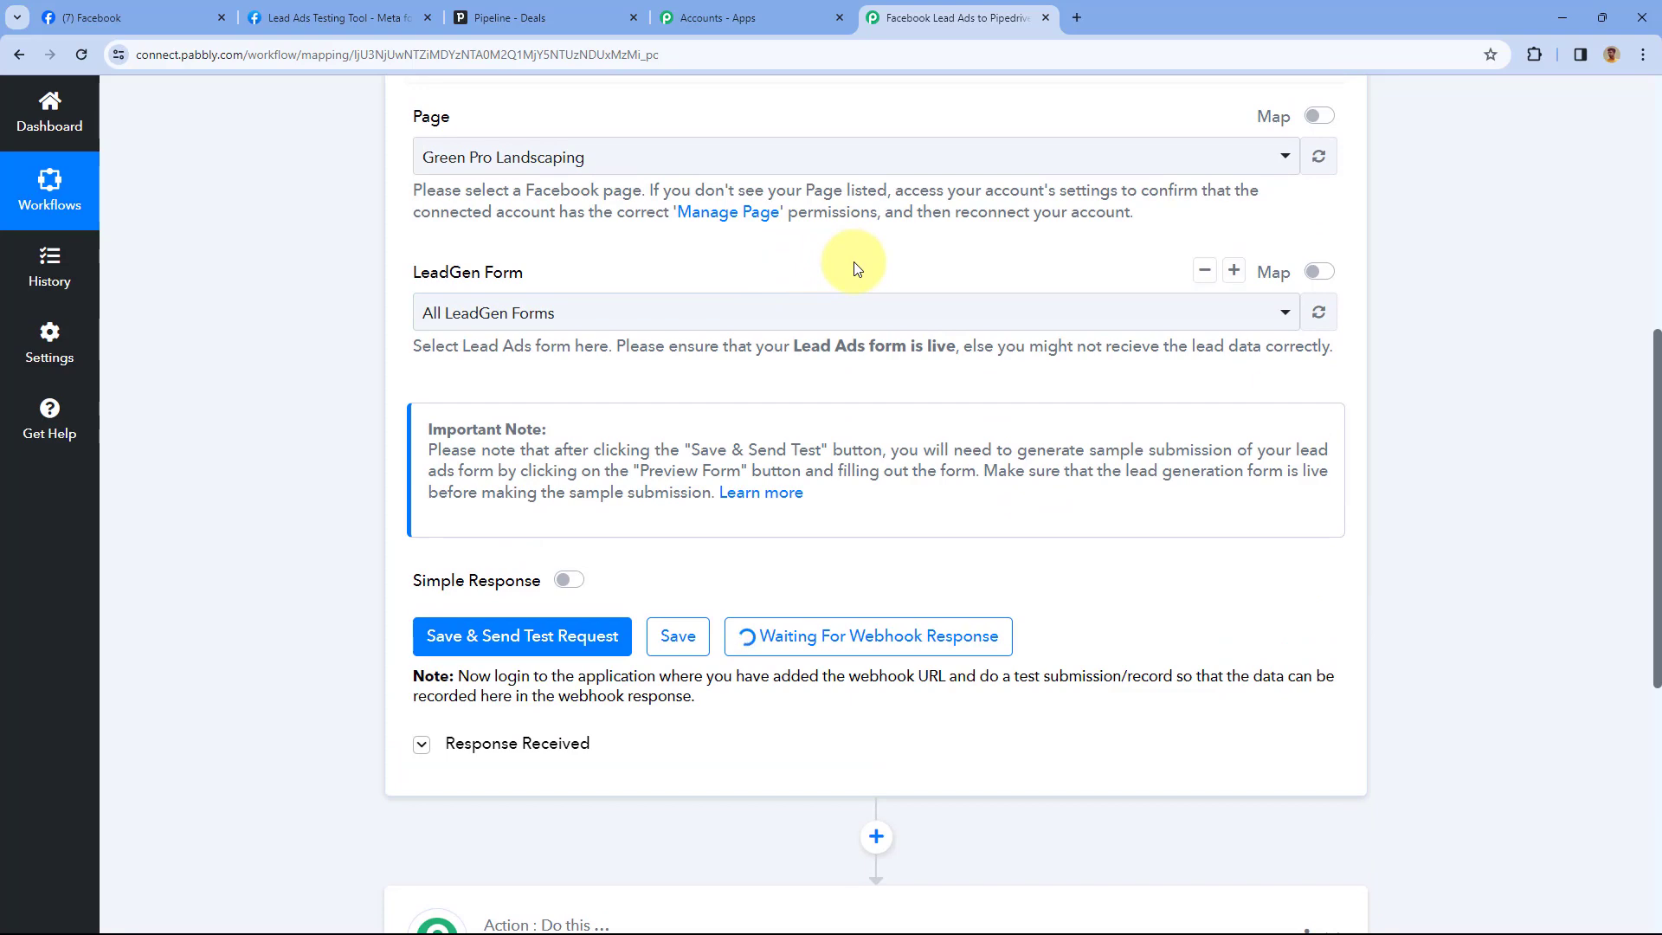
pyautogui.scroll(-4, 860, 286)
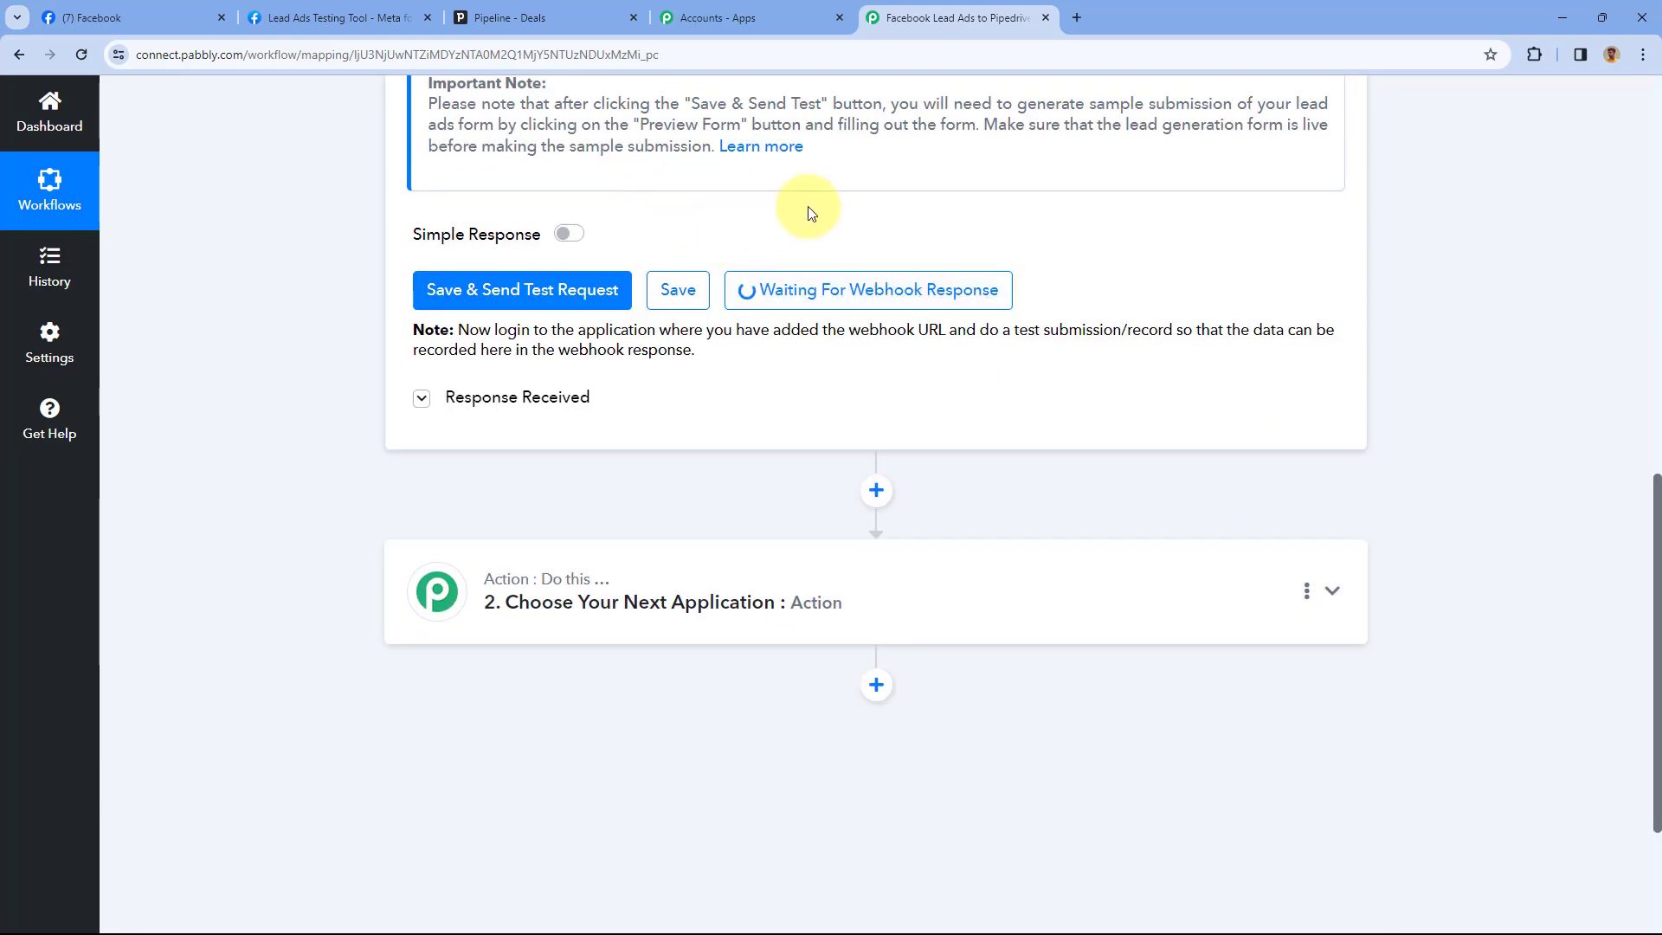
pyautogui.click(338, 19)
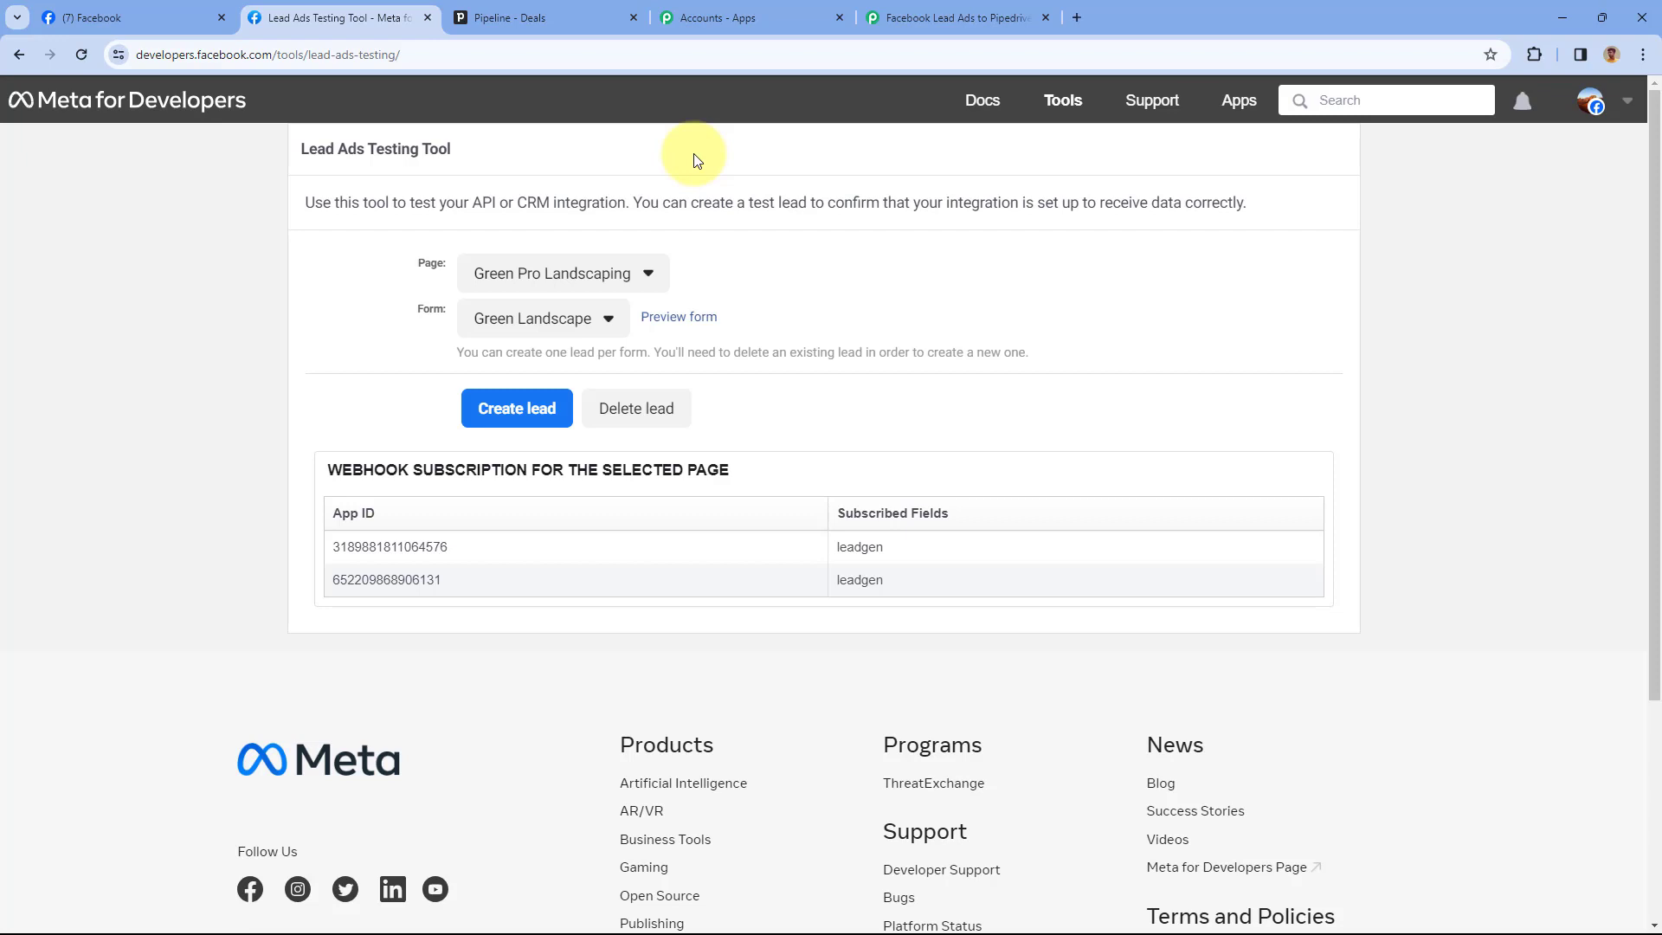
# Select page Green Pro Landscaping and form Green Landscape, then preview the form
pyautogui.click(517, 277)
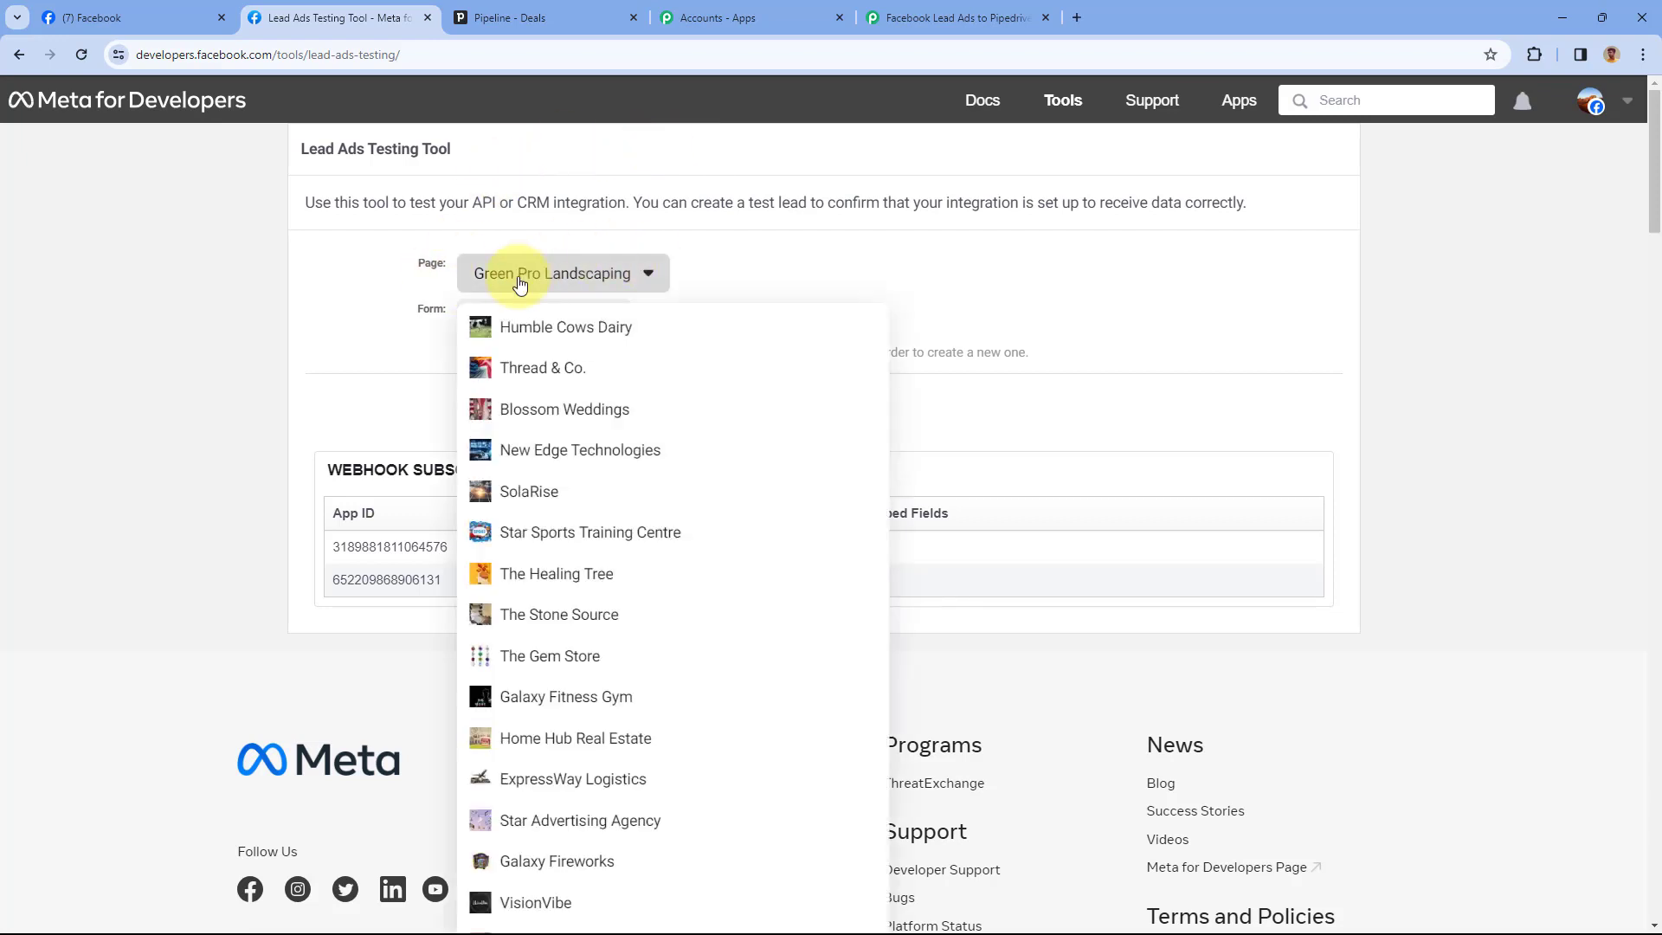
pyautogui.click(696, 271)
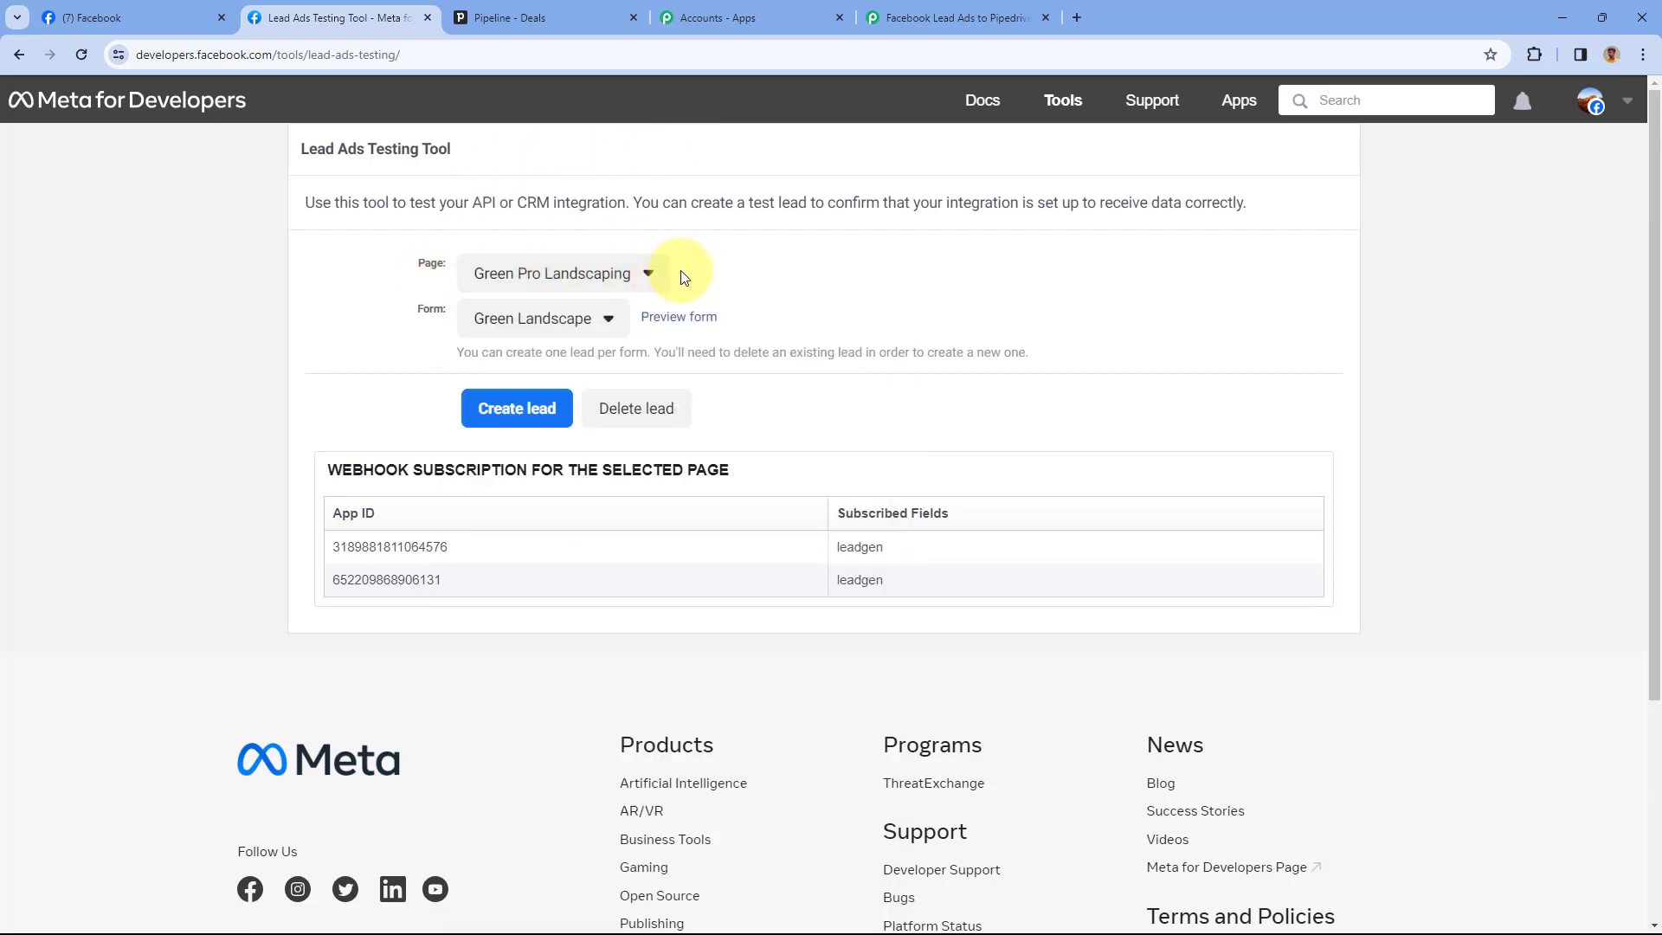
pyautogui.click(591, 329)
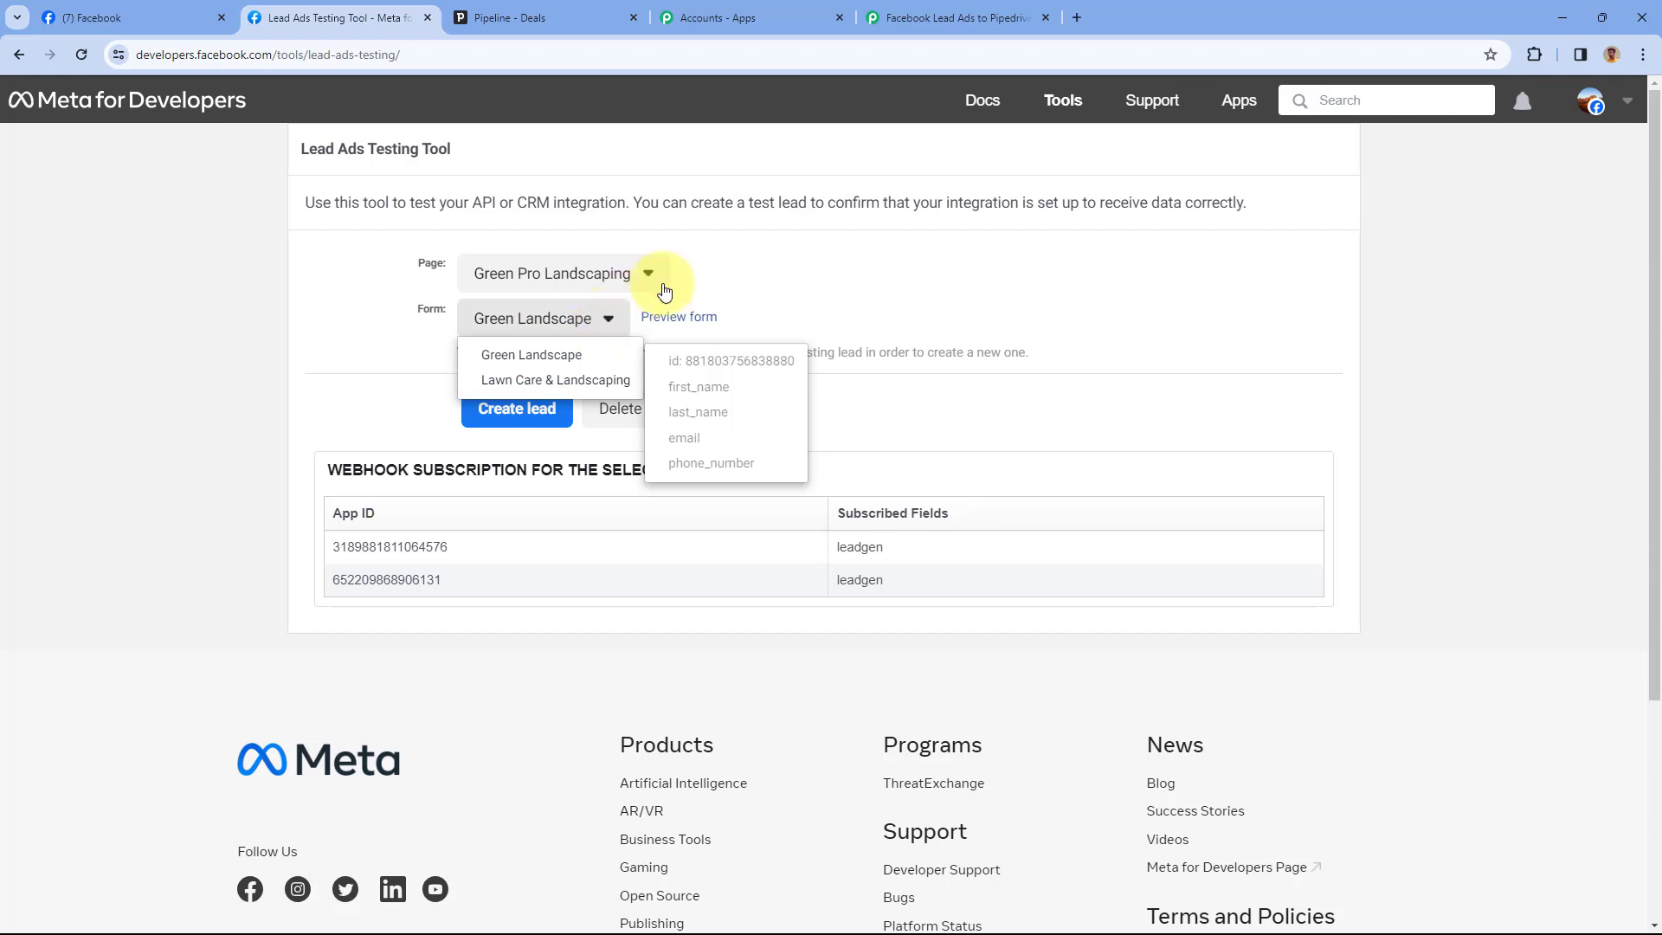
pyautogui.click(727, 292)
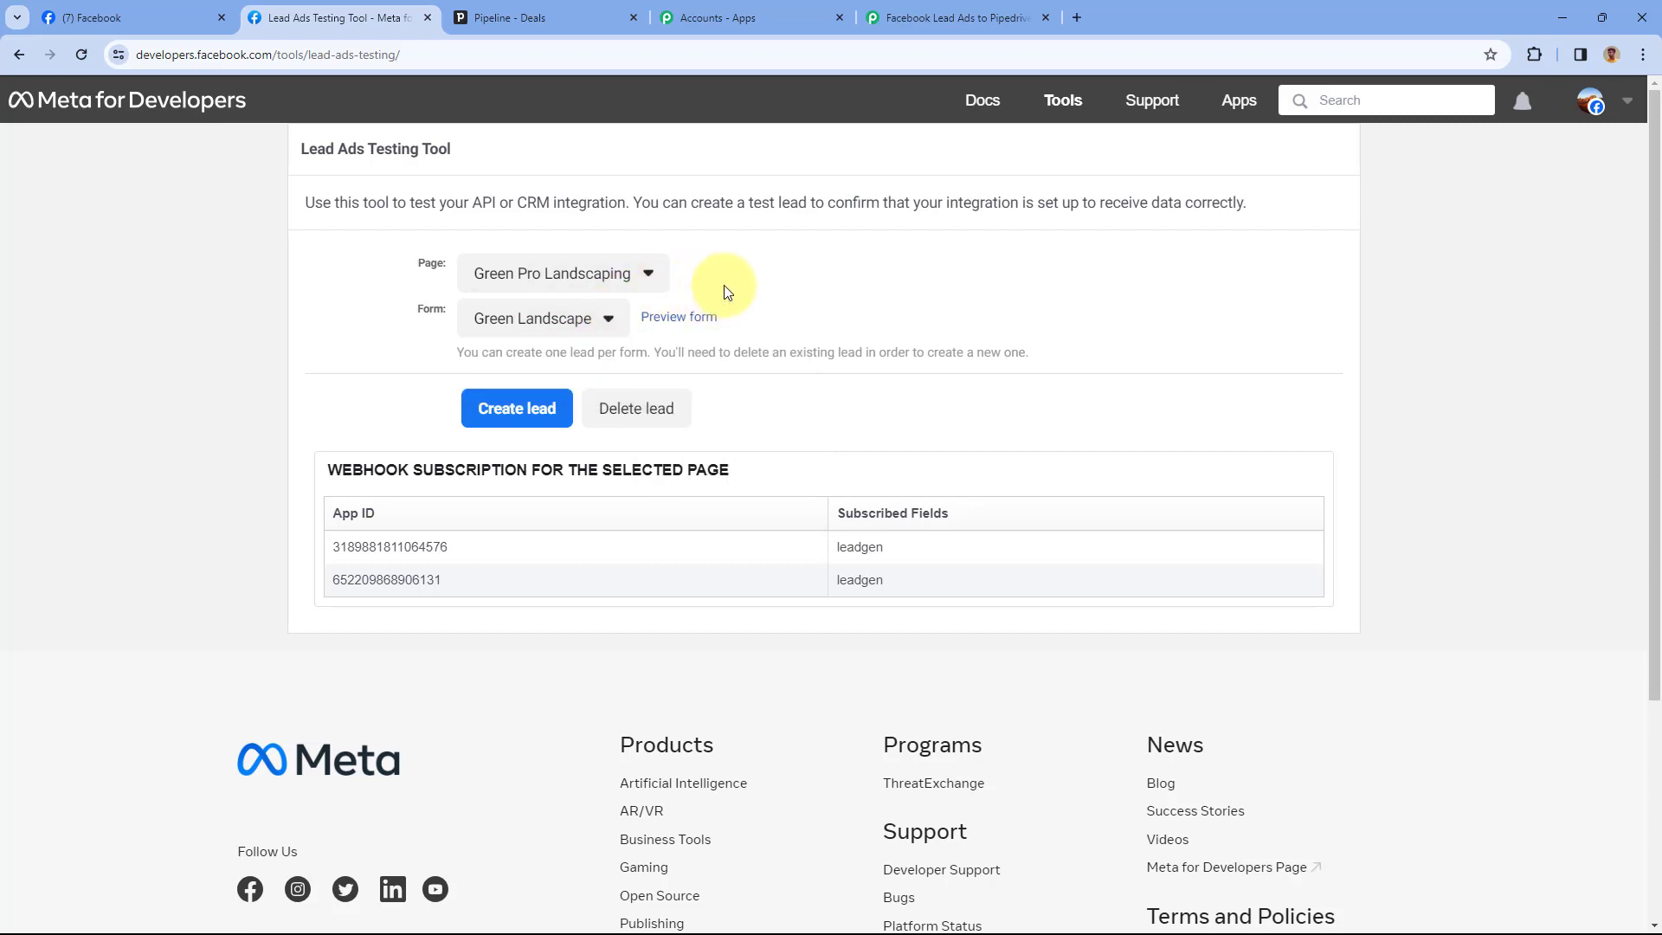
pyautogui.click(688, 327)
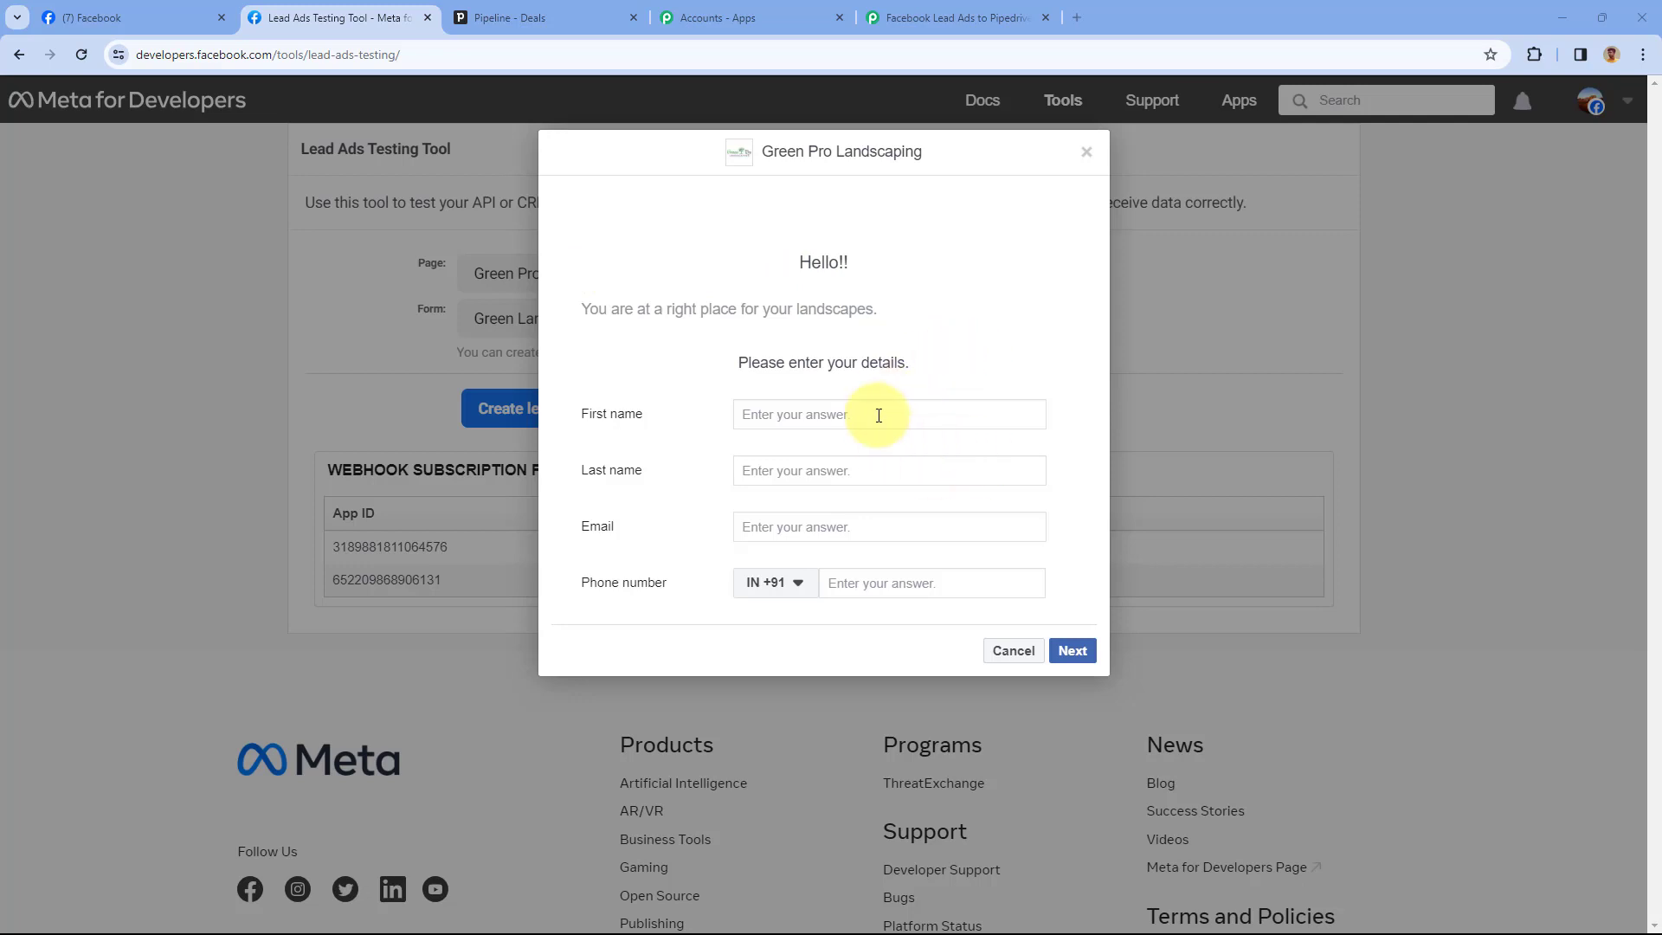
# Fill the lead form's first name, last name, email and phone with sample test values
pyautogui.click(825, 418)
pyautogui.write('Demo')
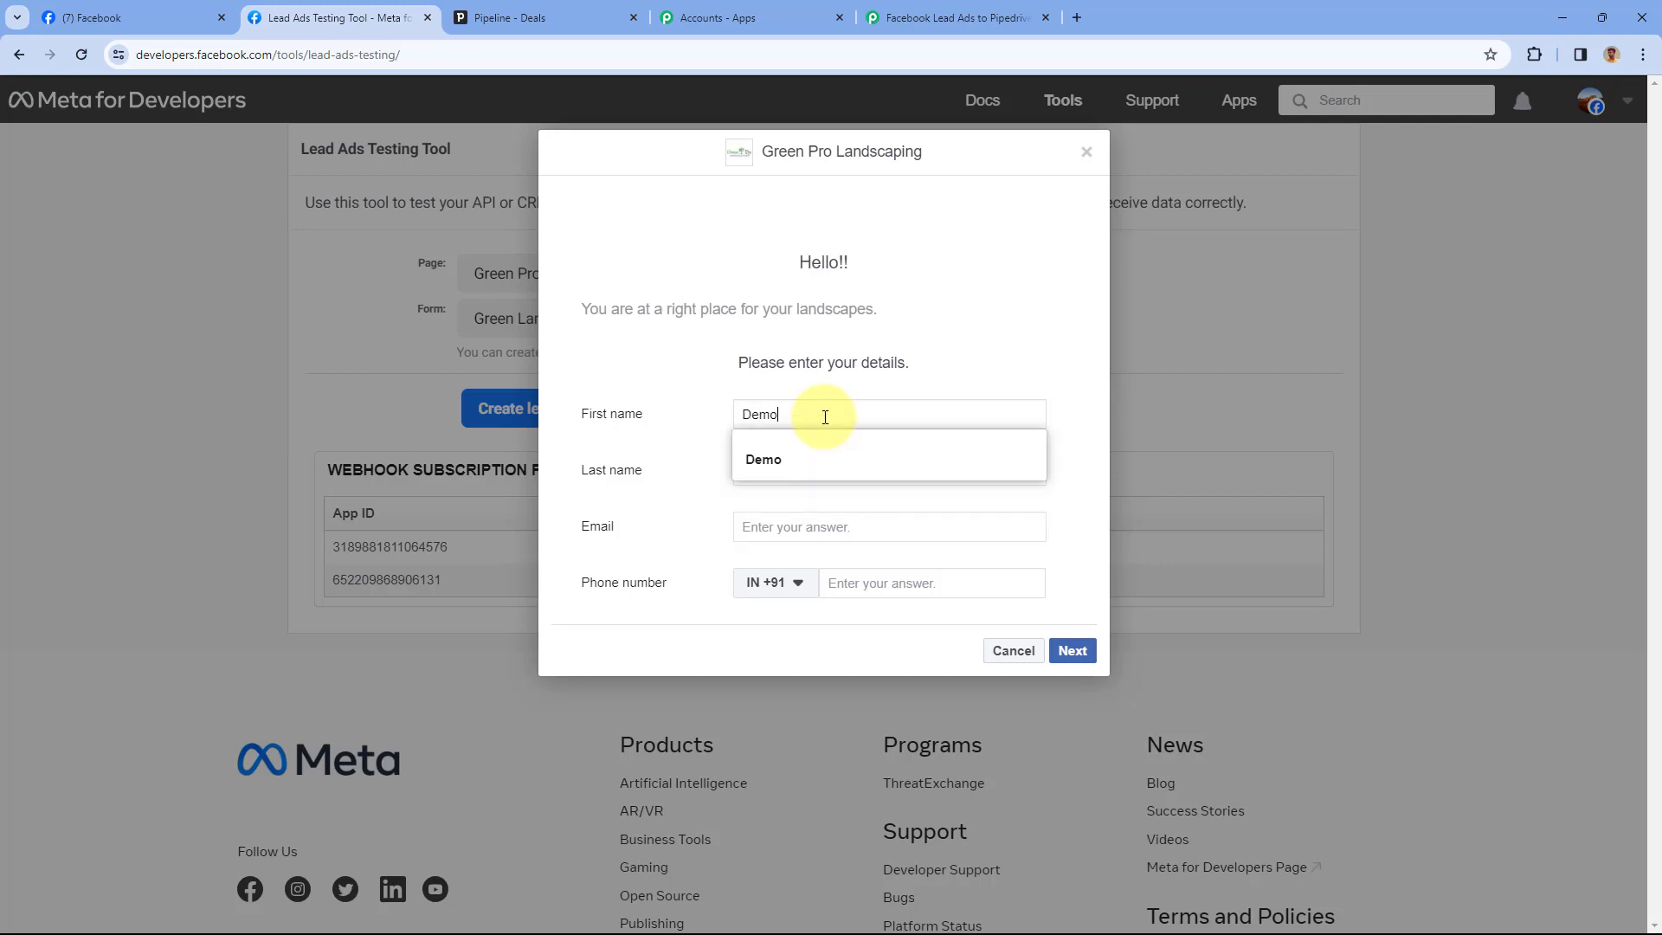
pyautogui.press('Tab')
pyautogui.write('Test')
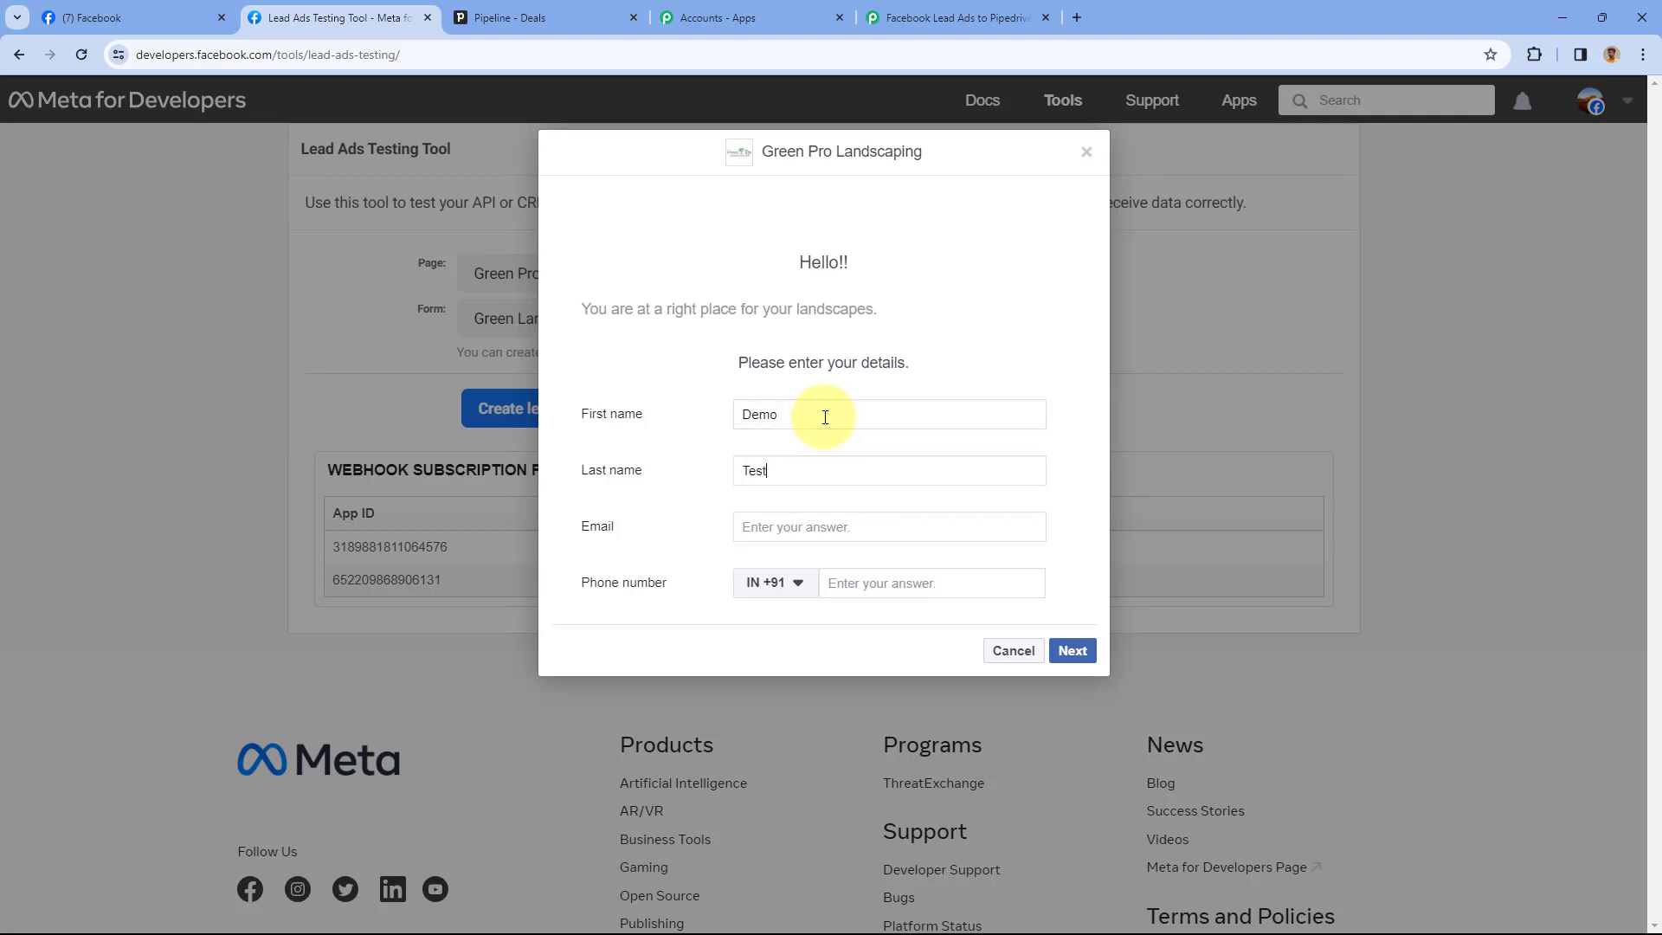
pyautogui.press('Tab')
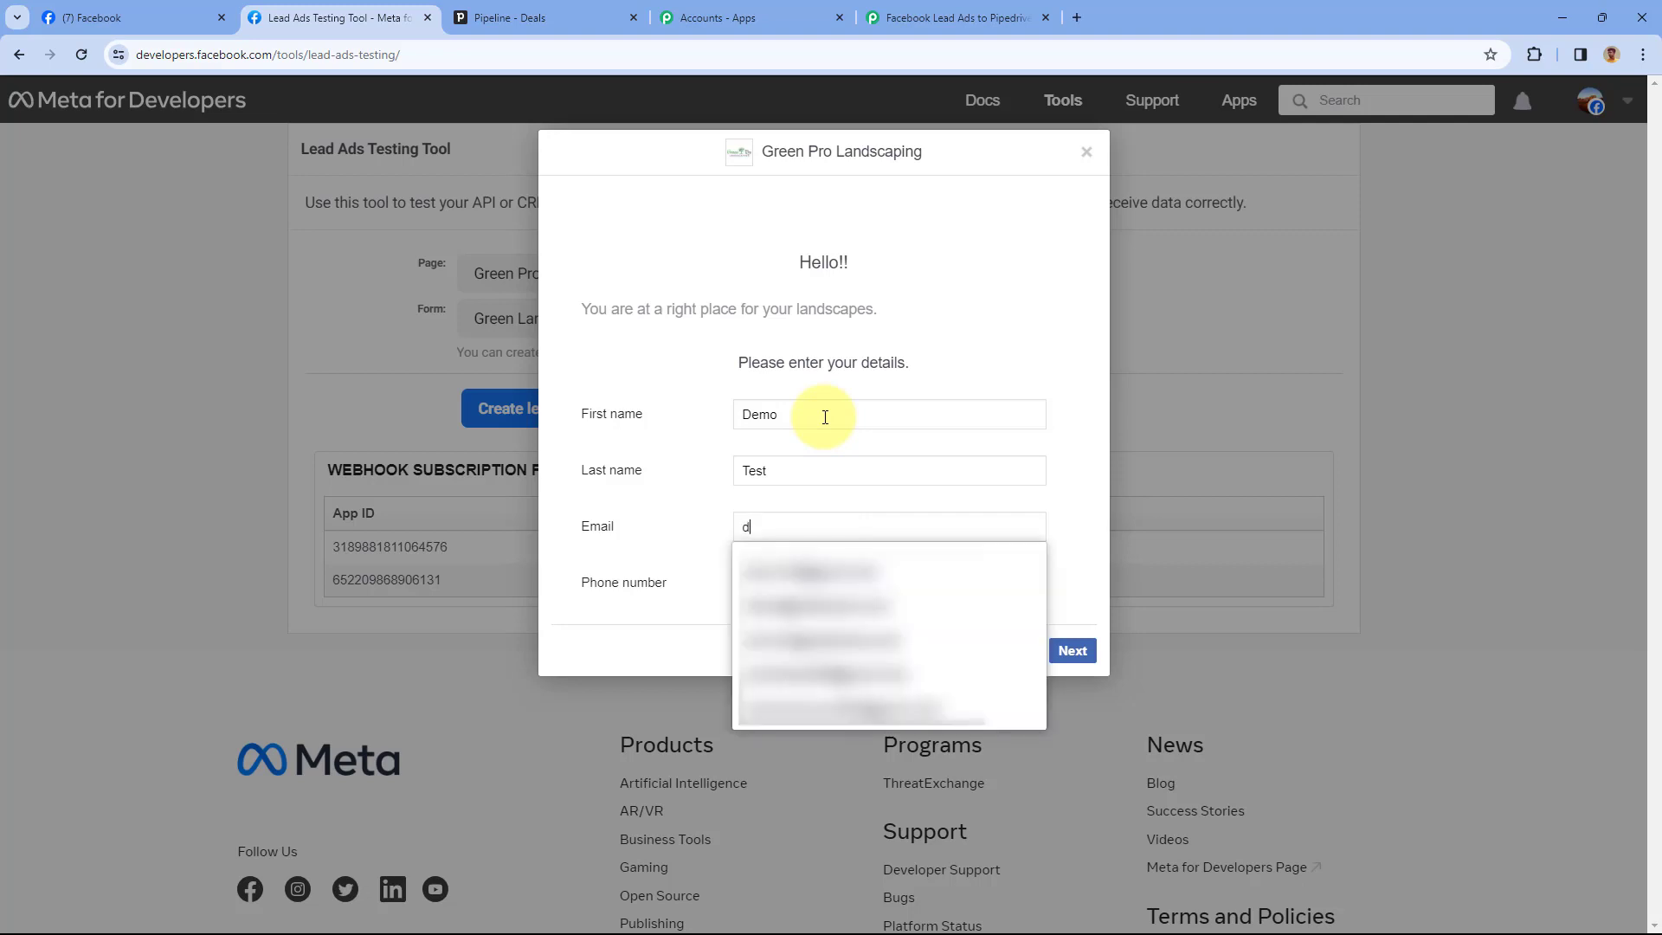
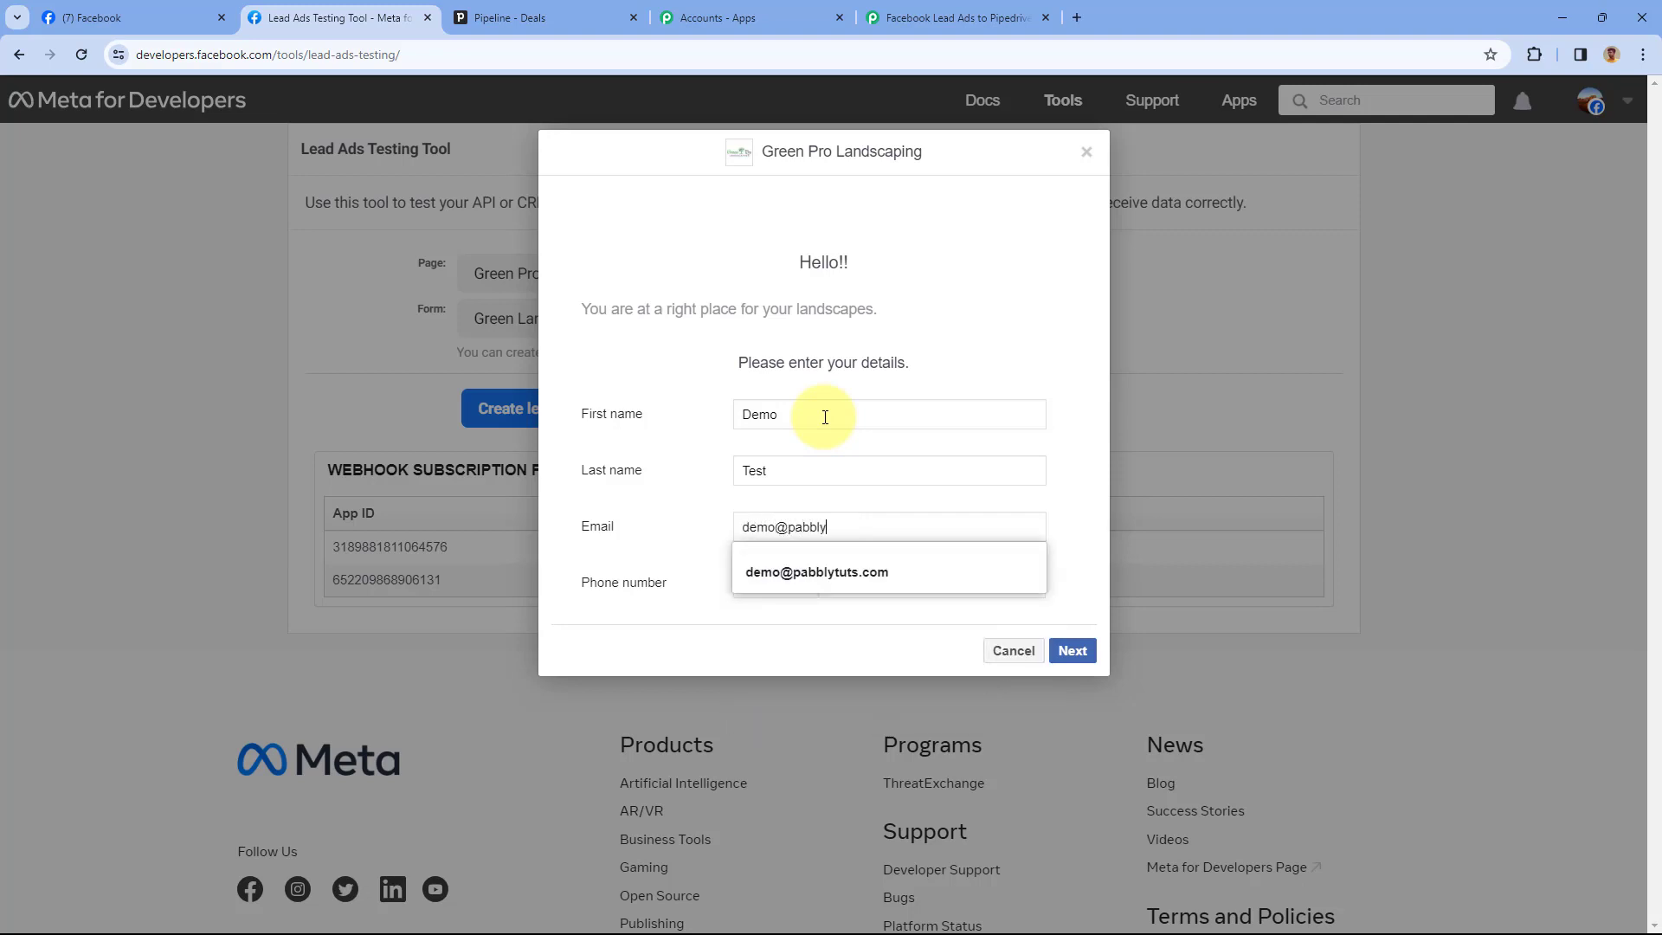
pyautogui.press('Tab')
pyautogui.press('Tab')
pyautogui.write('1234 567 890')
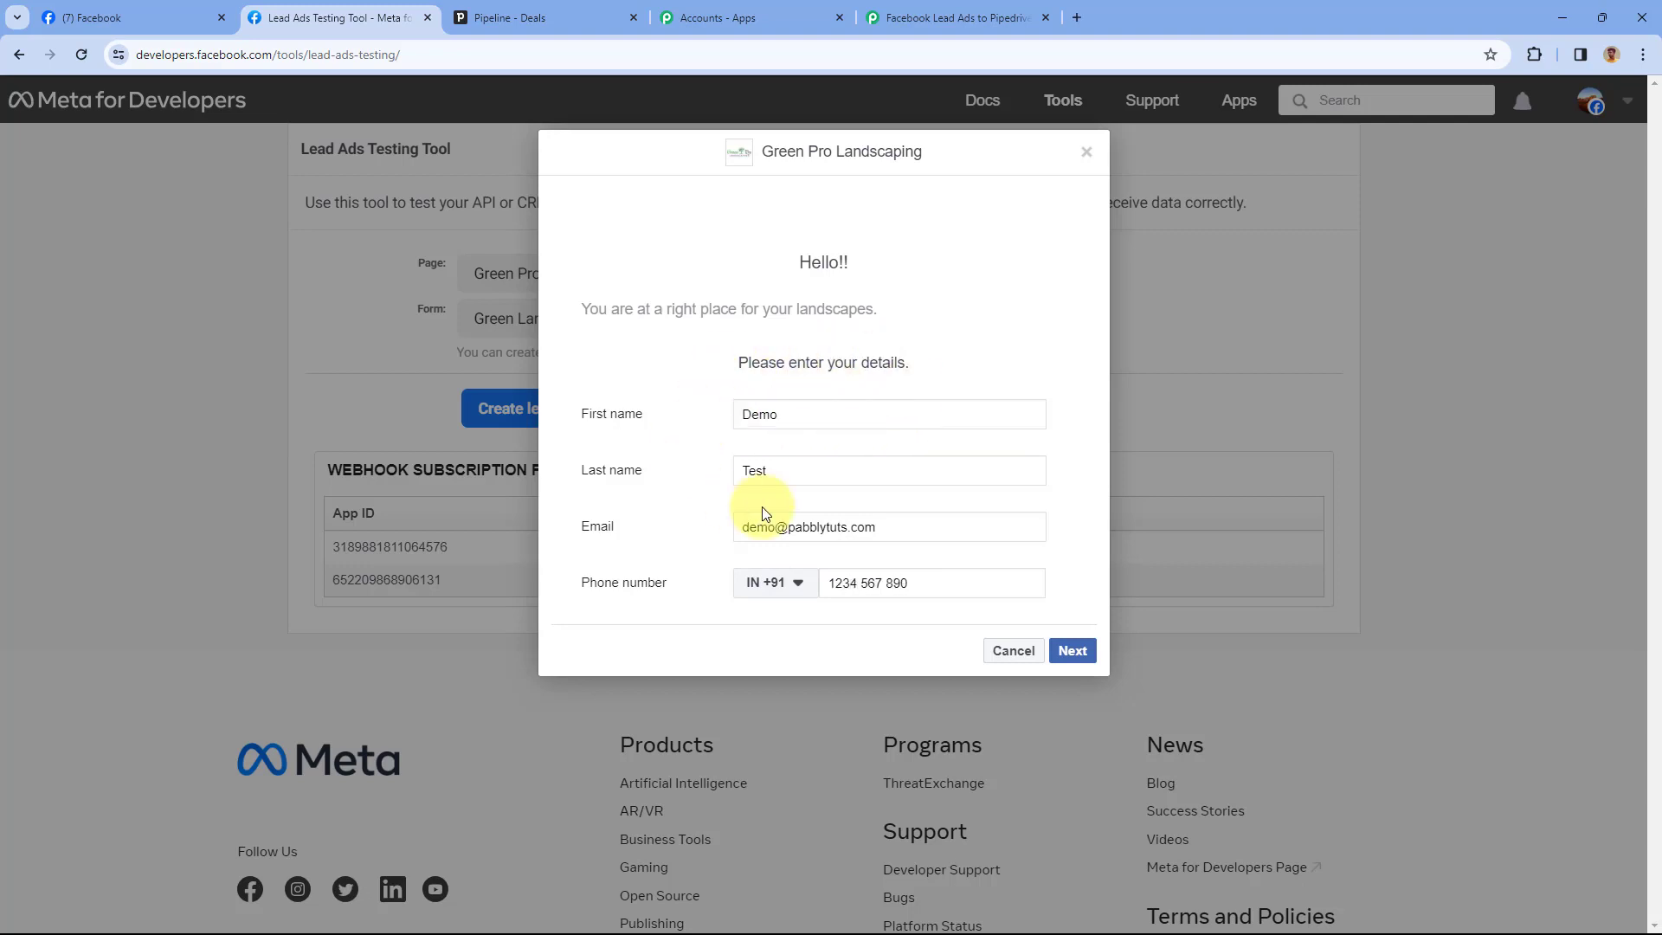
# Submit the sample lead through the terms page and close the Thanks dialog
pyautogui.click(1088, 649)
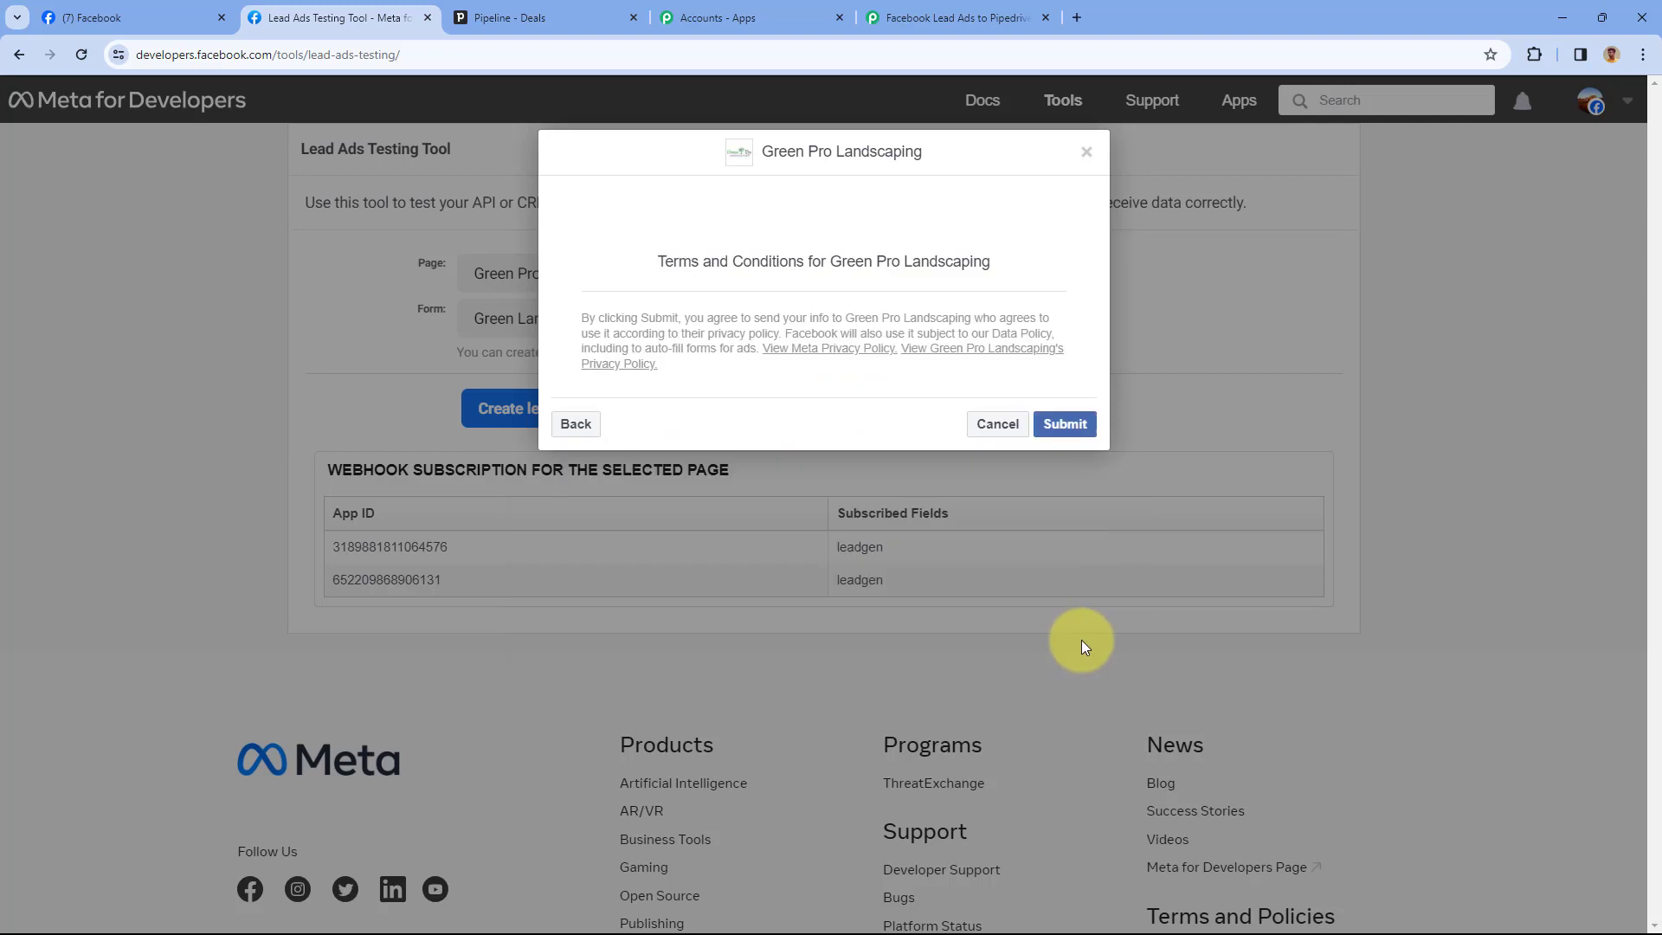
pyautogui.click(1060, 426)
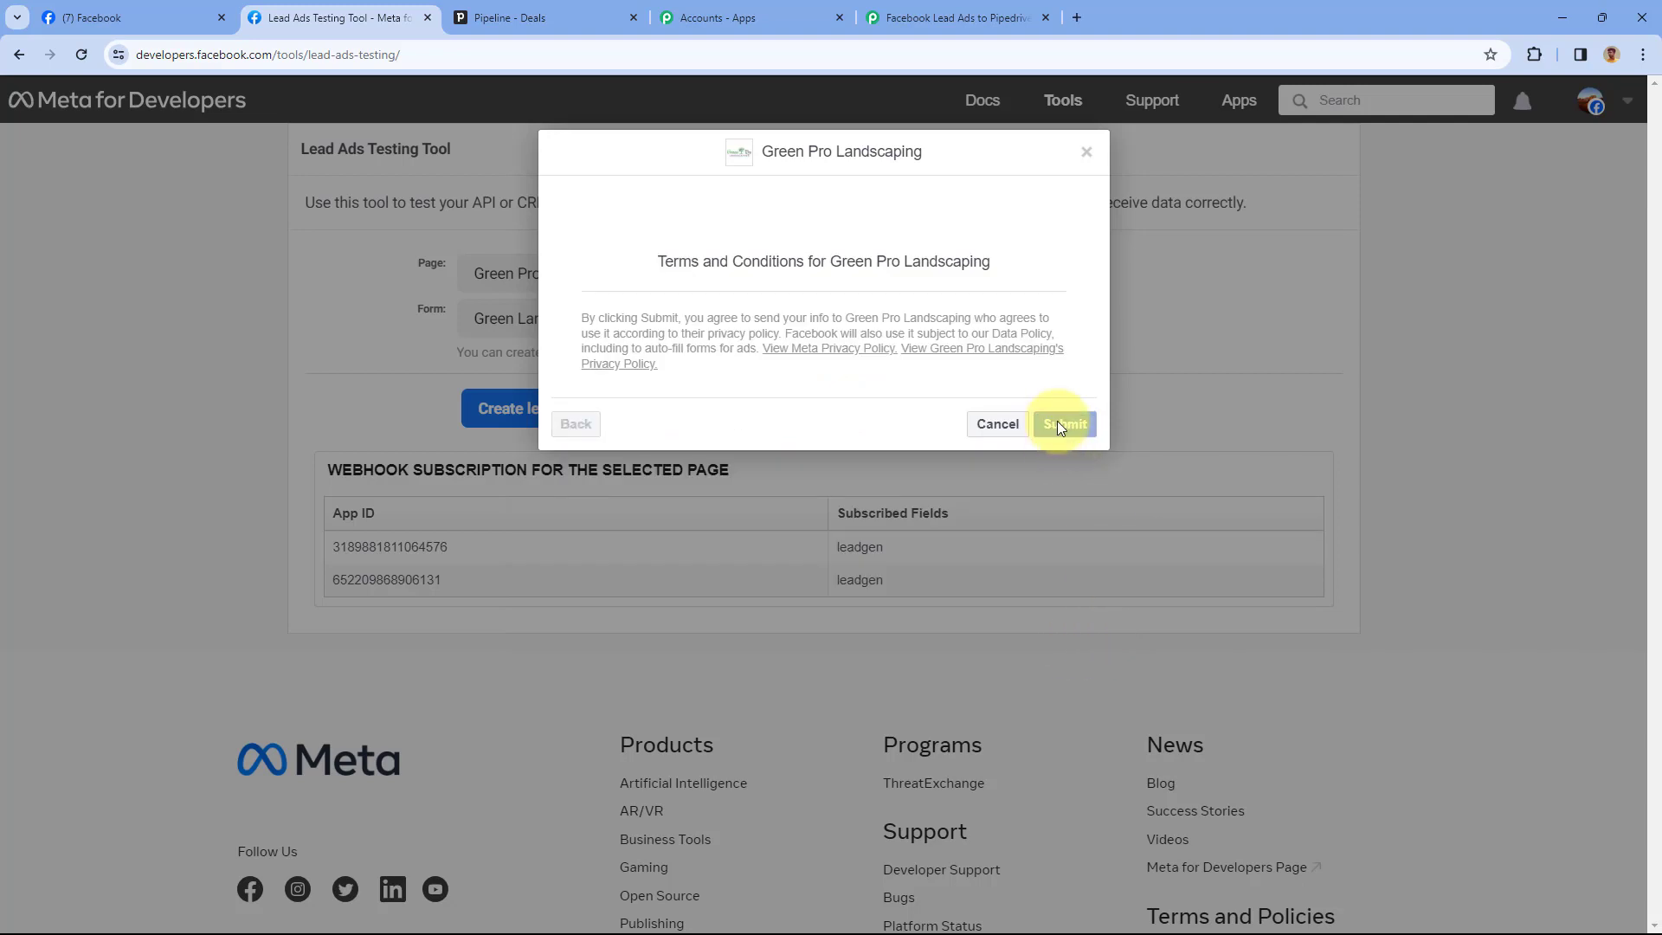
pyautogui.click(1087, 152)
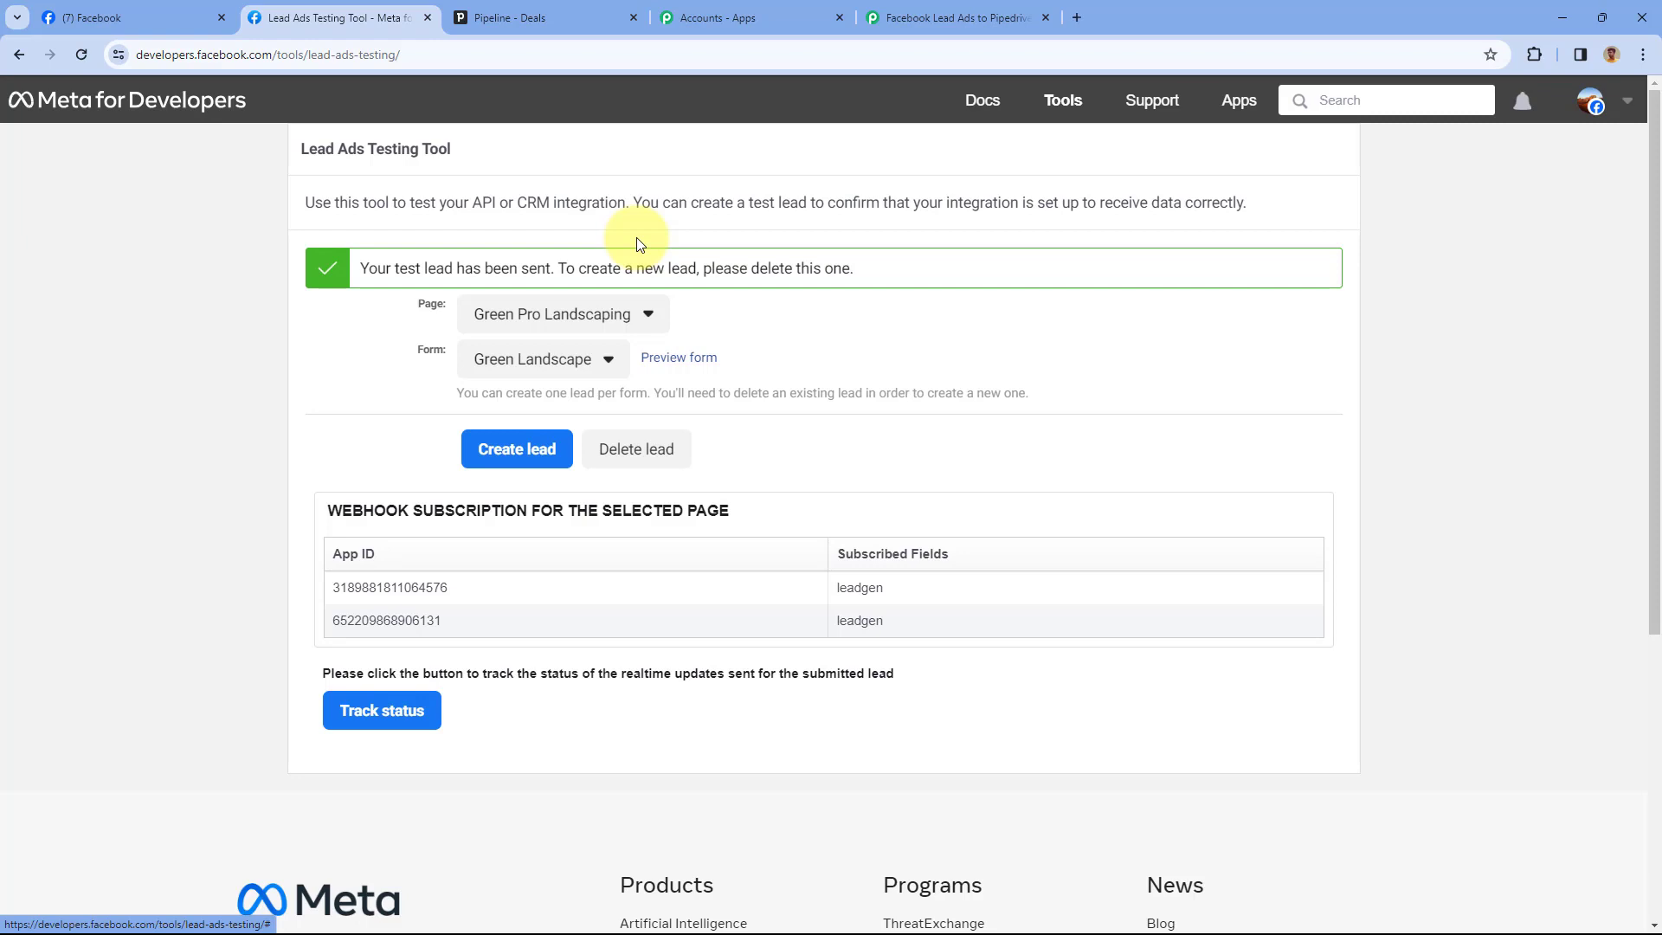
# Review the captured first name, last name, email and phone in the trigger's Response Received
pyautogui.click(953, 18)
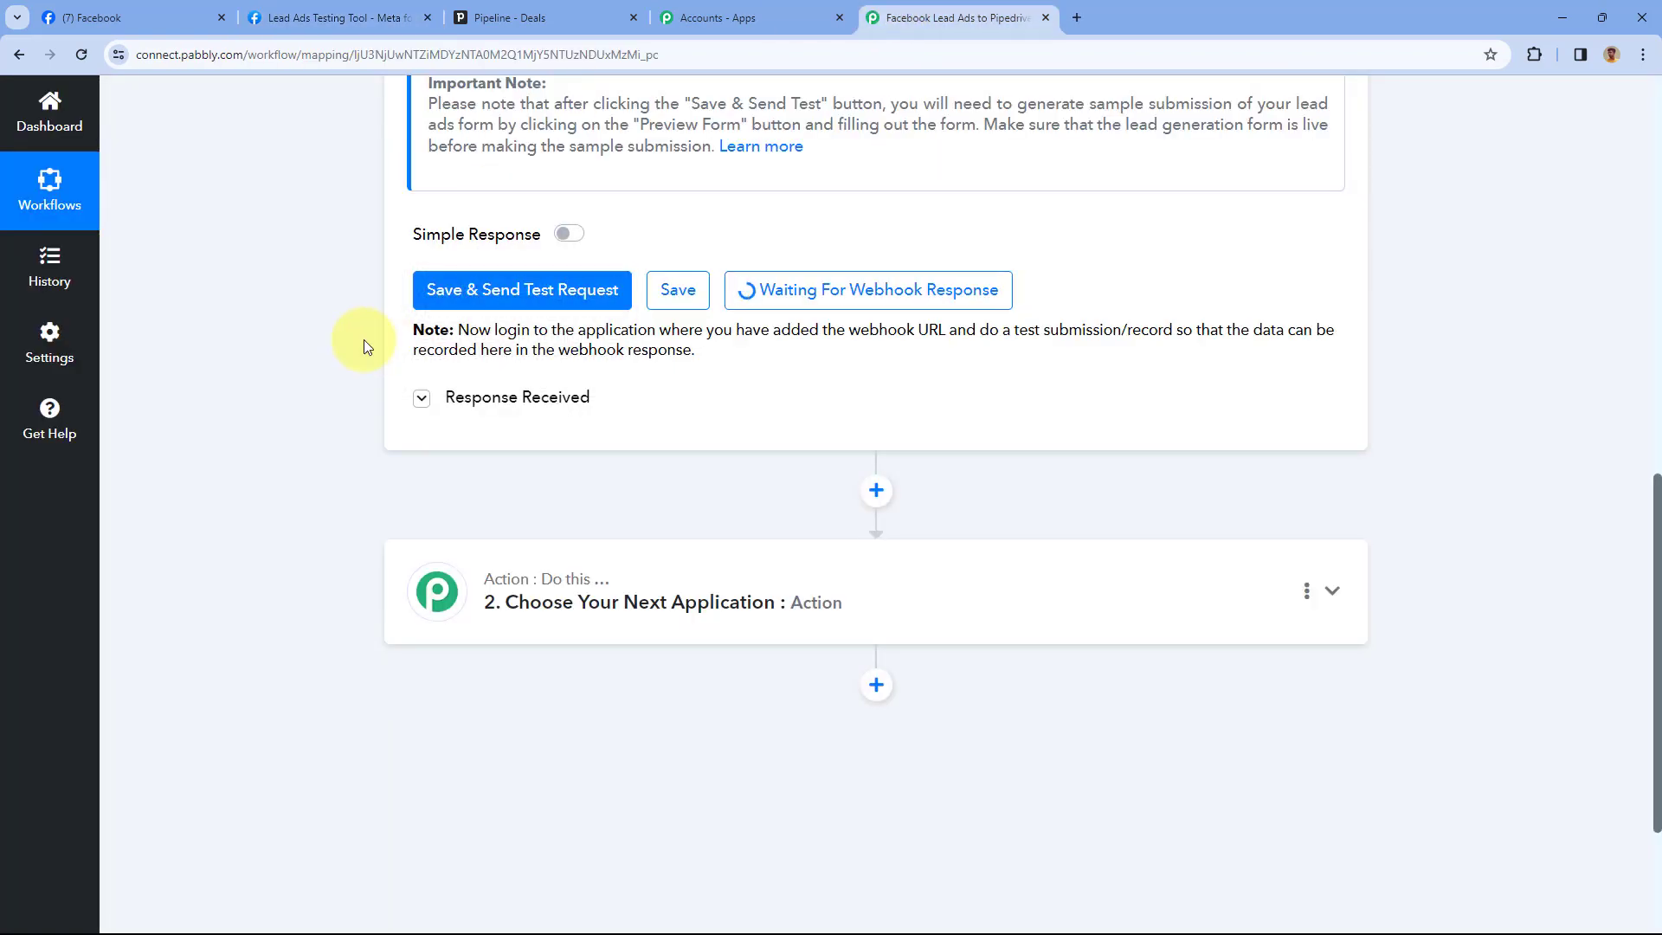
pyautogui.scroll(3, 351, 345)
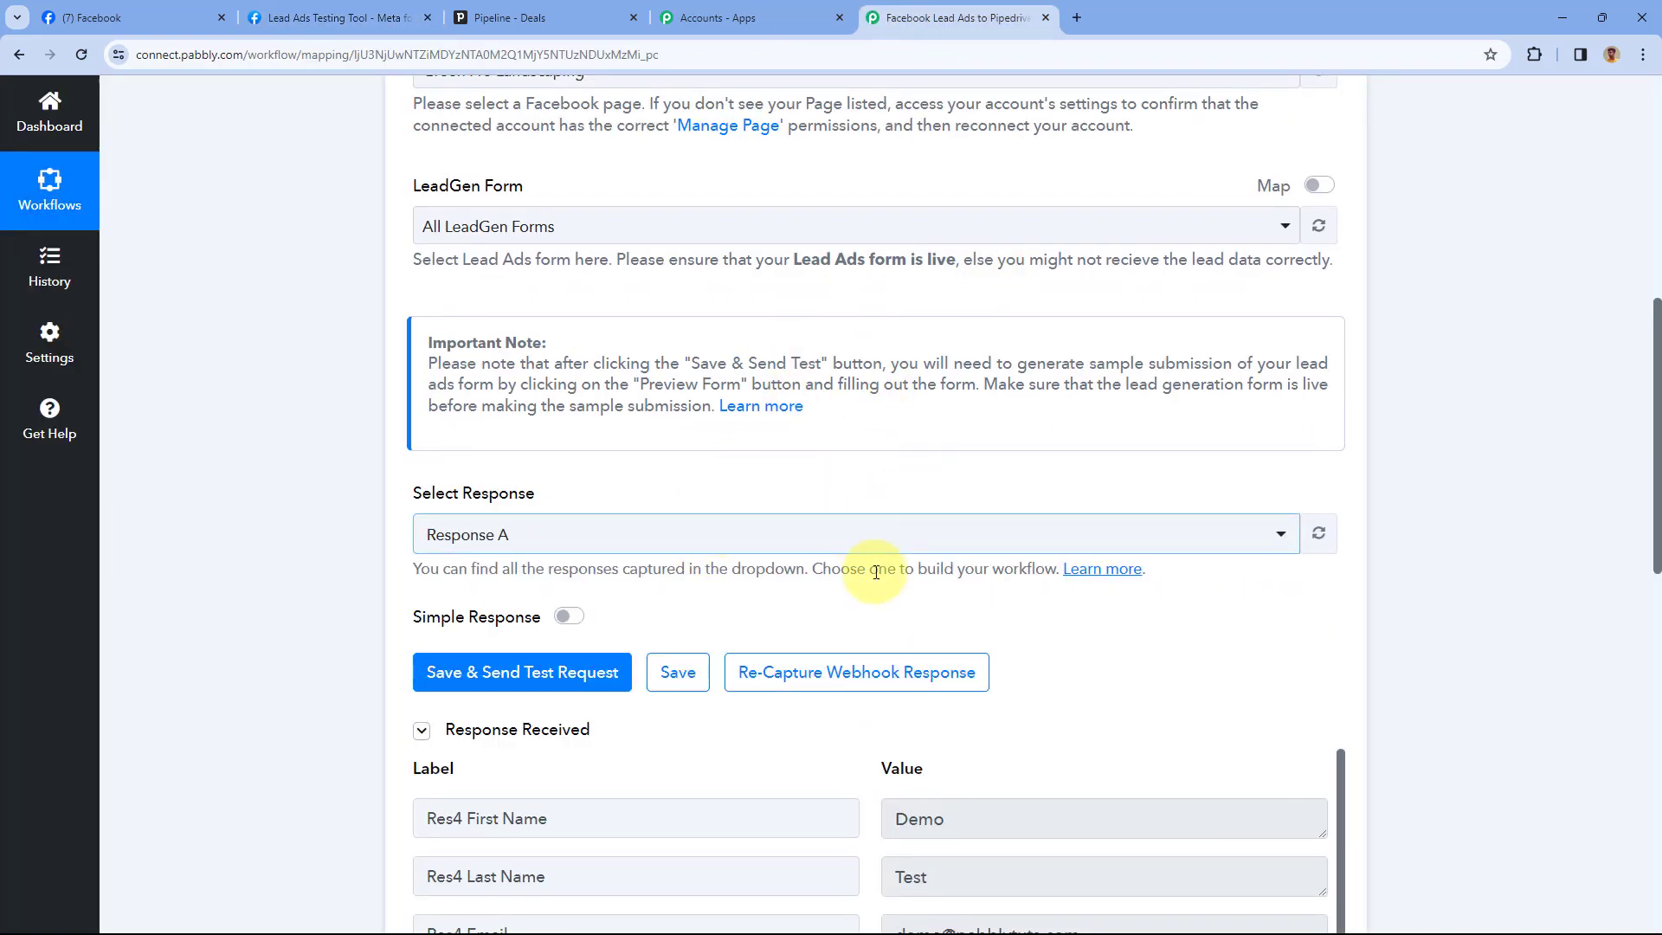
pyautogui.scroll(-3, 840, 511)
pyautogui.scroll(-1, 839, 510)
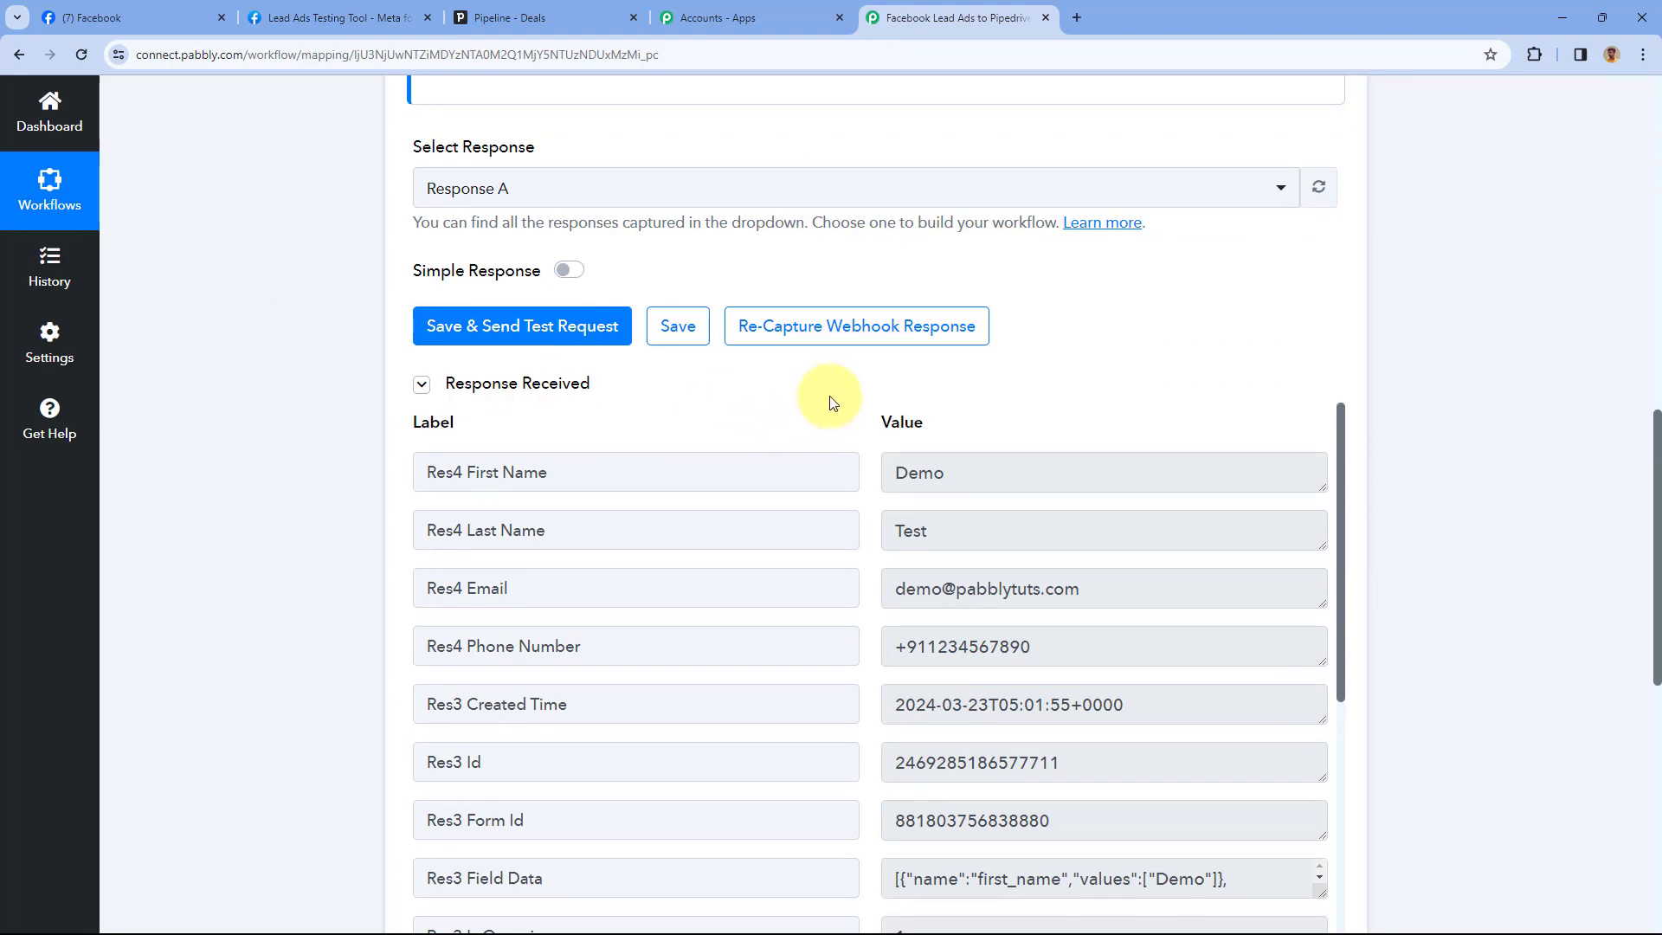
pyautogui.scroll(-2, 840, 399)
pyautogui.scroll(-3, 843, 397)
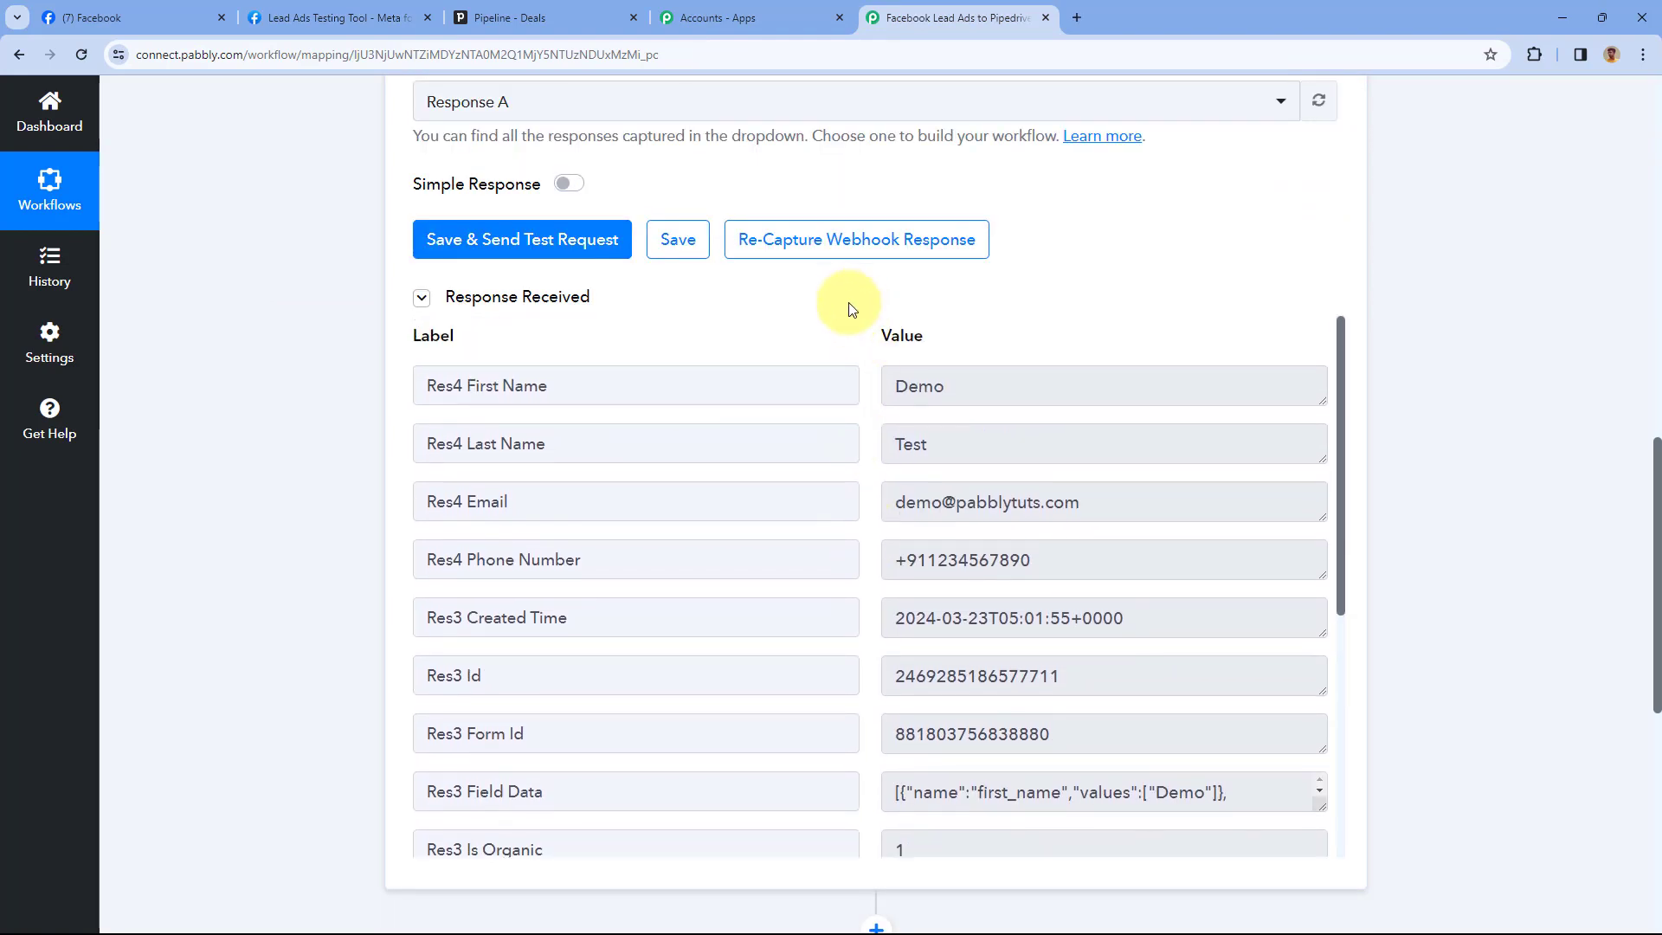
pyautogui.doubleClick(938, 299)
pyautogui.doubleClick(909, 357)
pyautogui.doubleClick(900, 415)
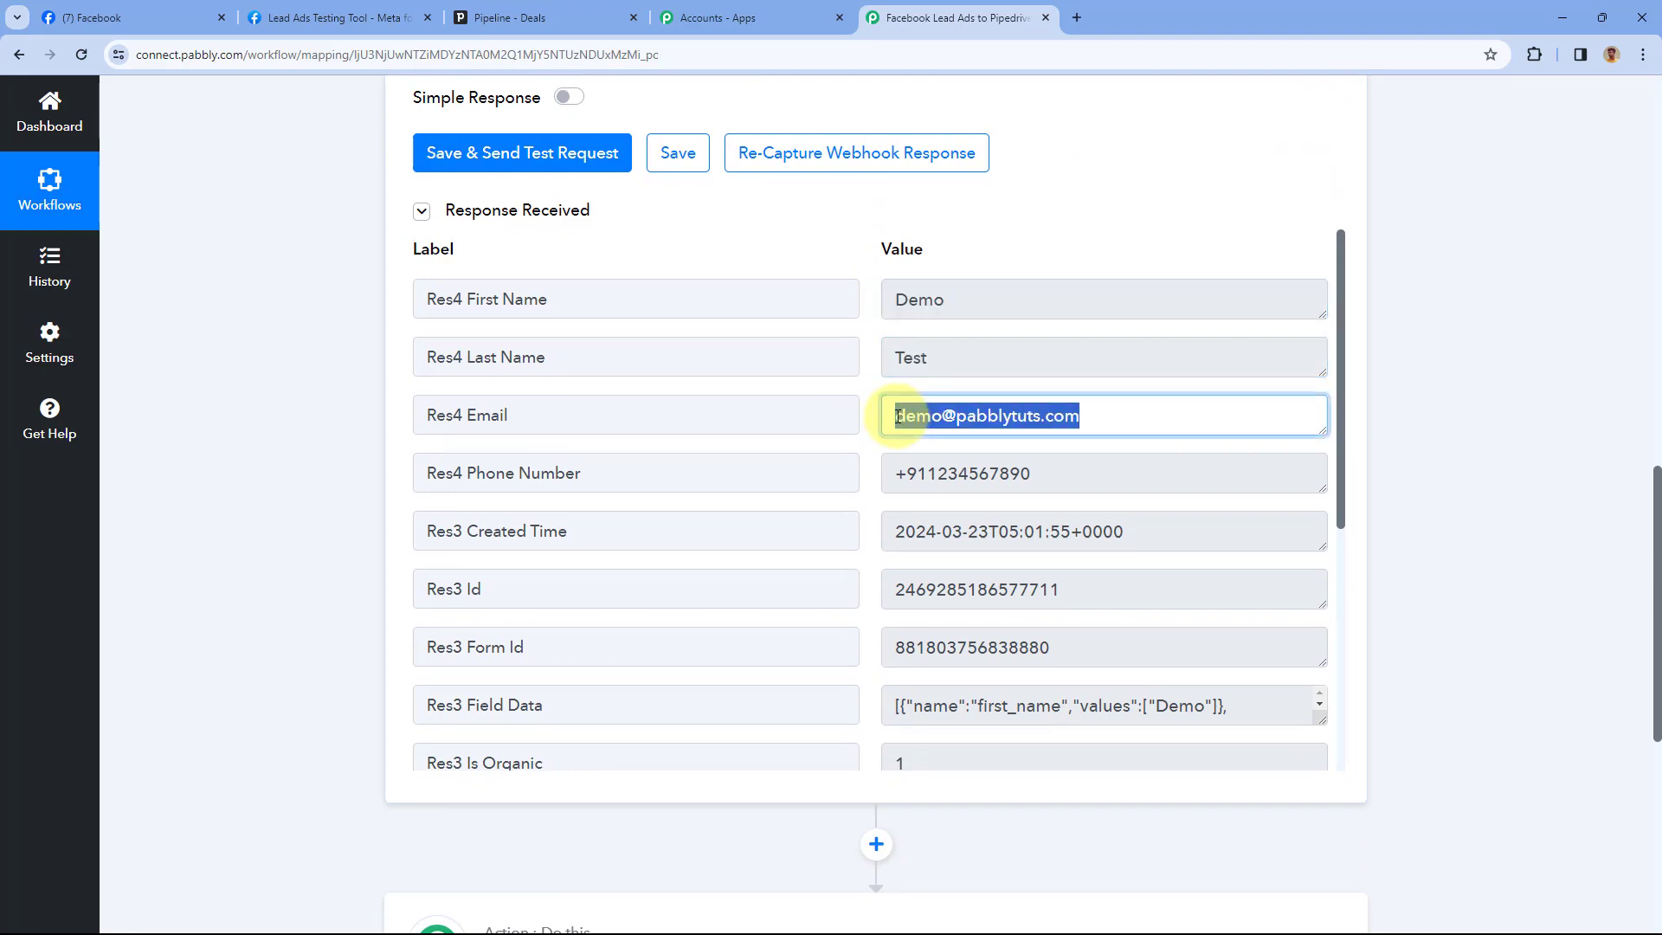
pyautogui.doubleClick(1052, 474)
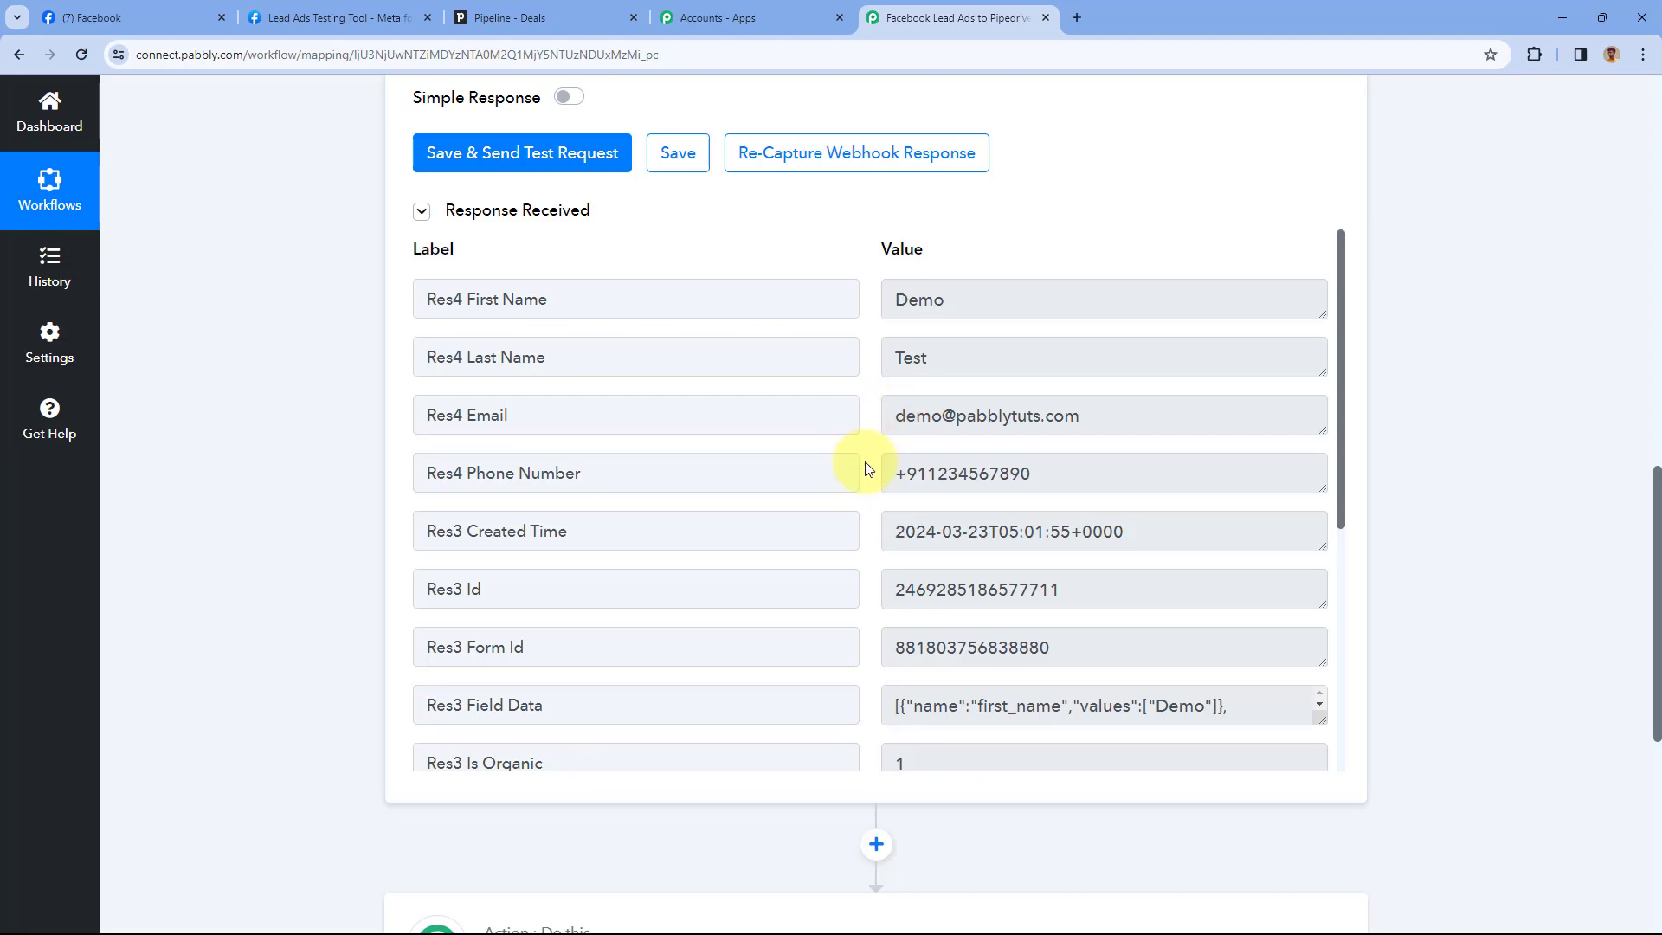
# Open the '2. Choose Your Next Application' action step
pyautogui.click(338, 17)
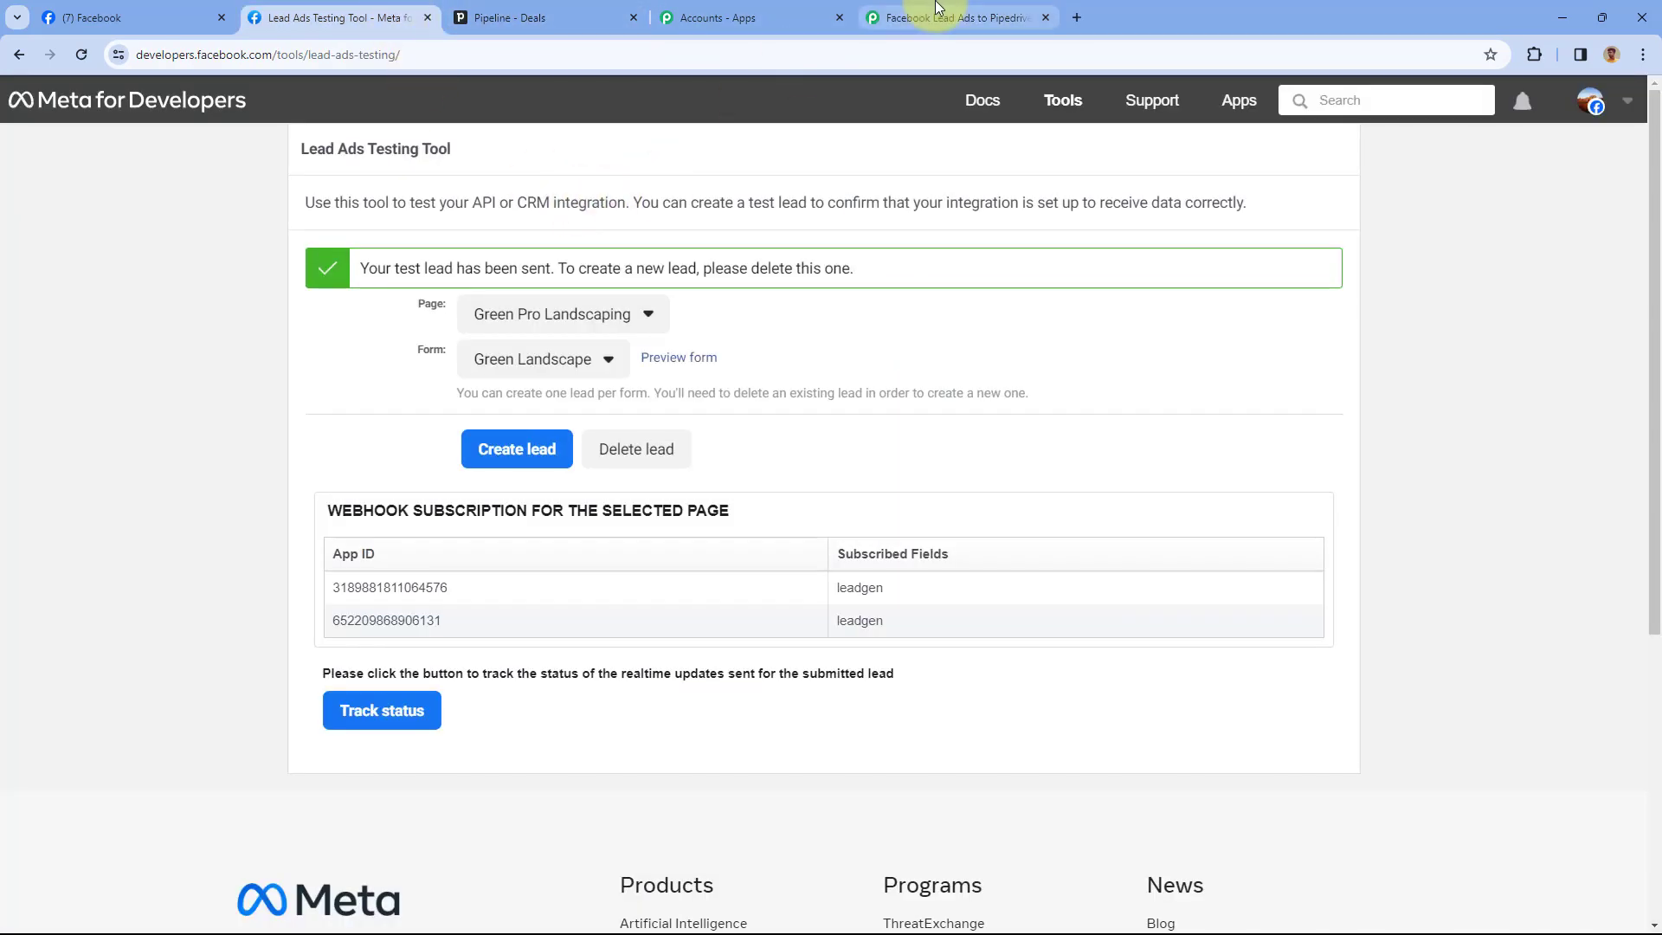
pyautogui.click(952, 17)
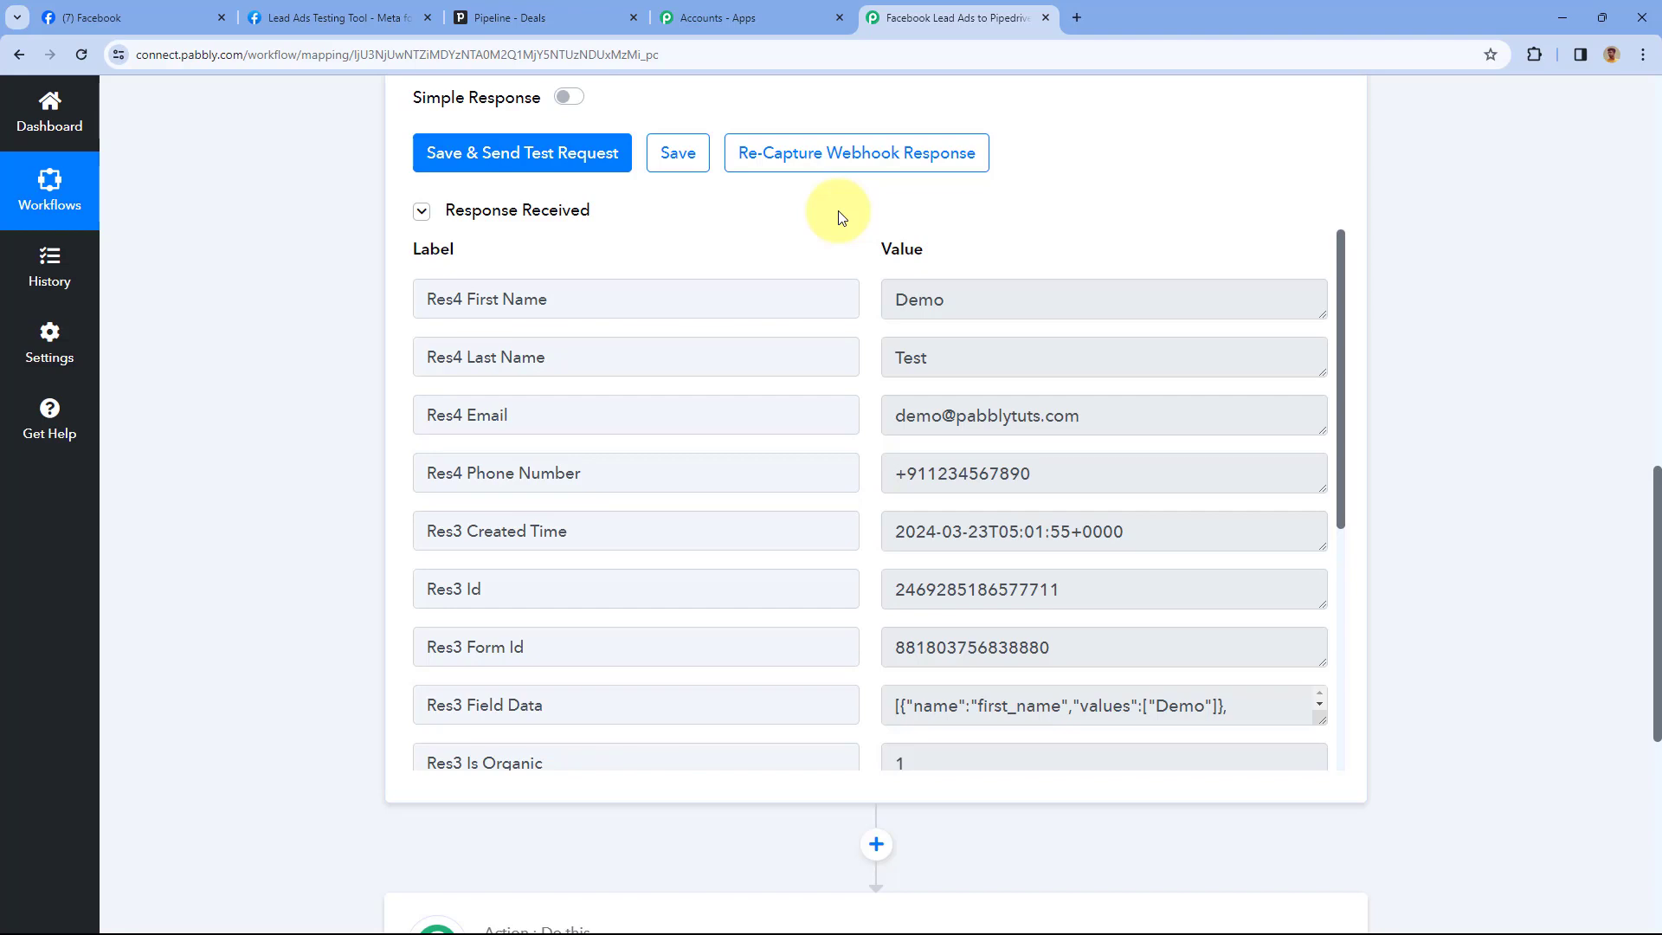
pyautogui.scroll(-2, 814, 205)
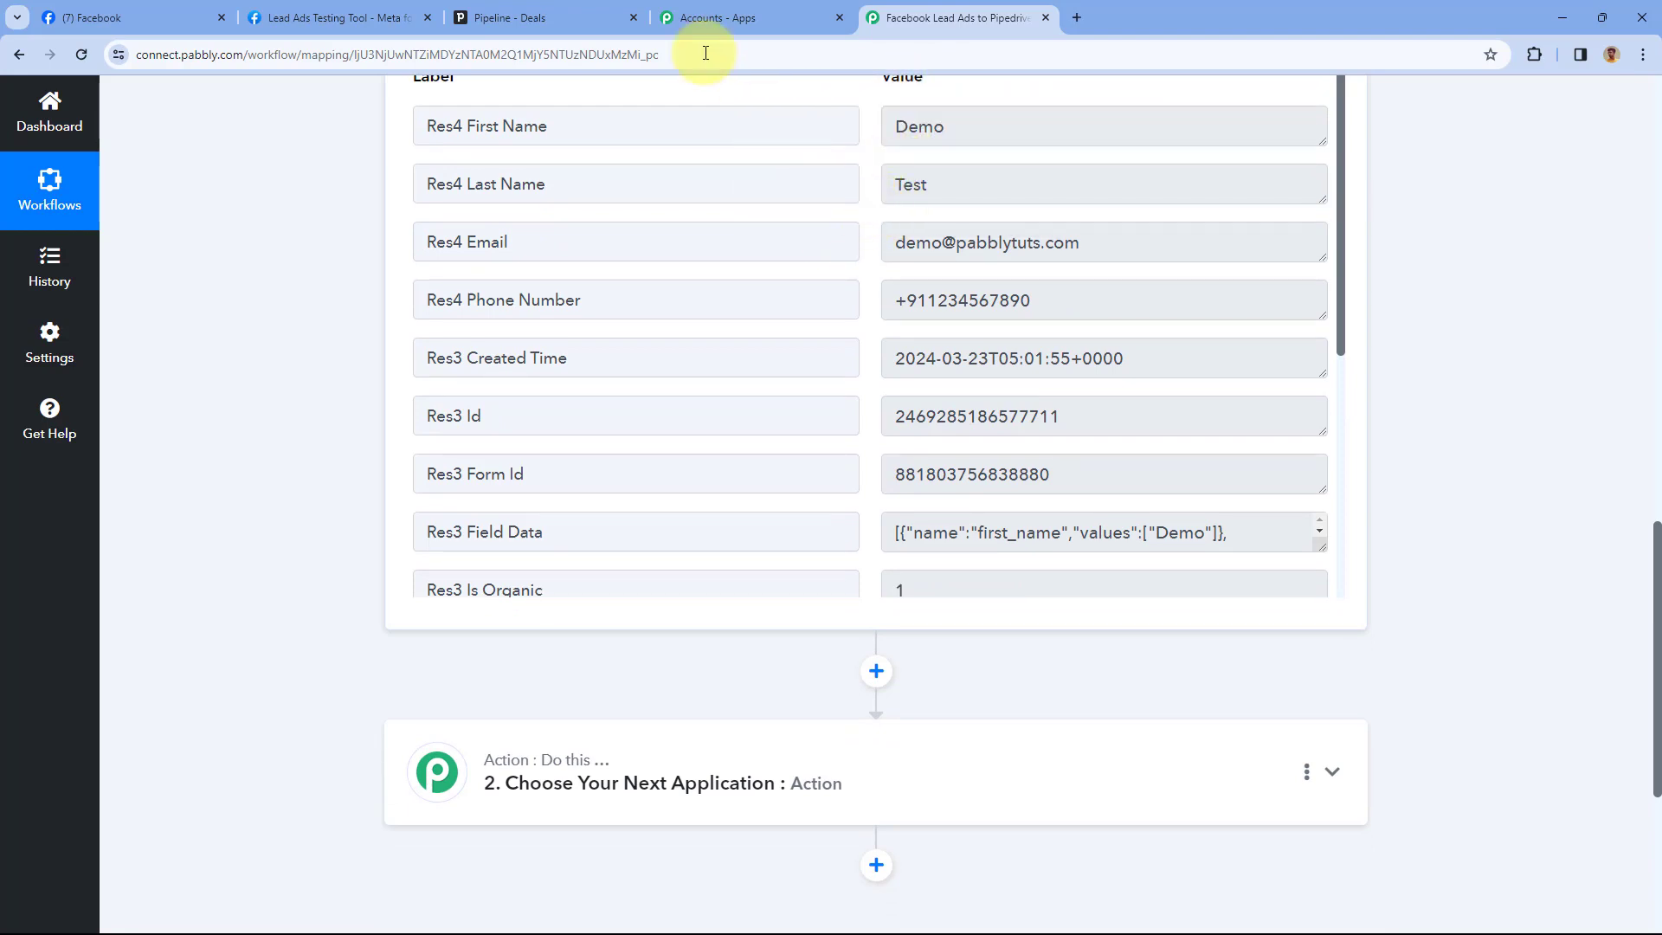
pyautogui.scroll(-5, 358, 317)
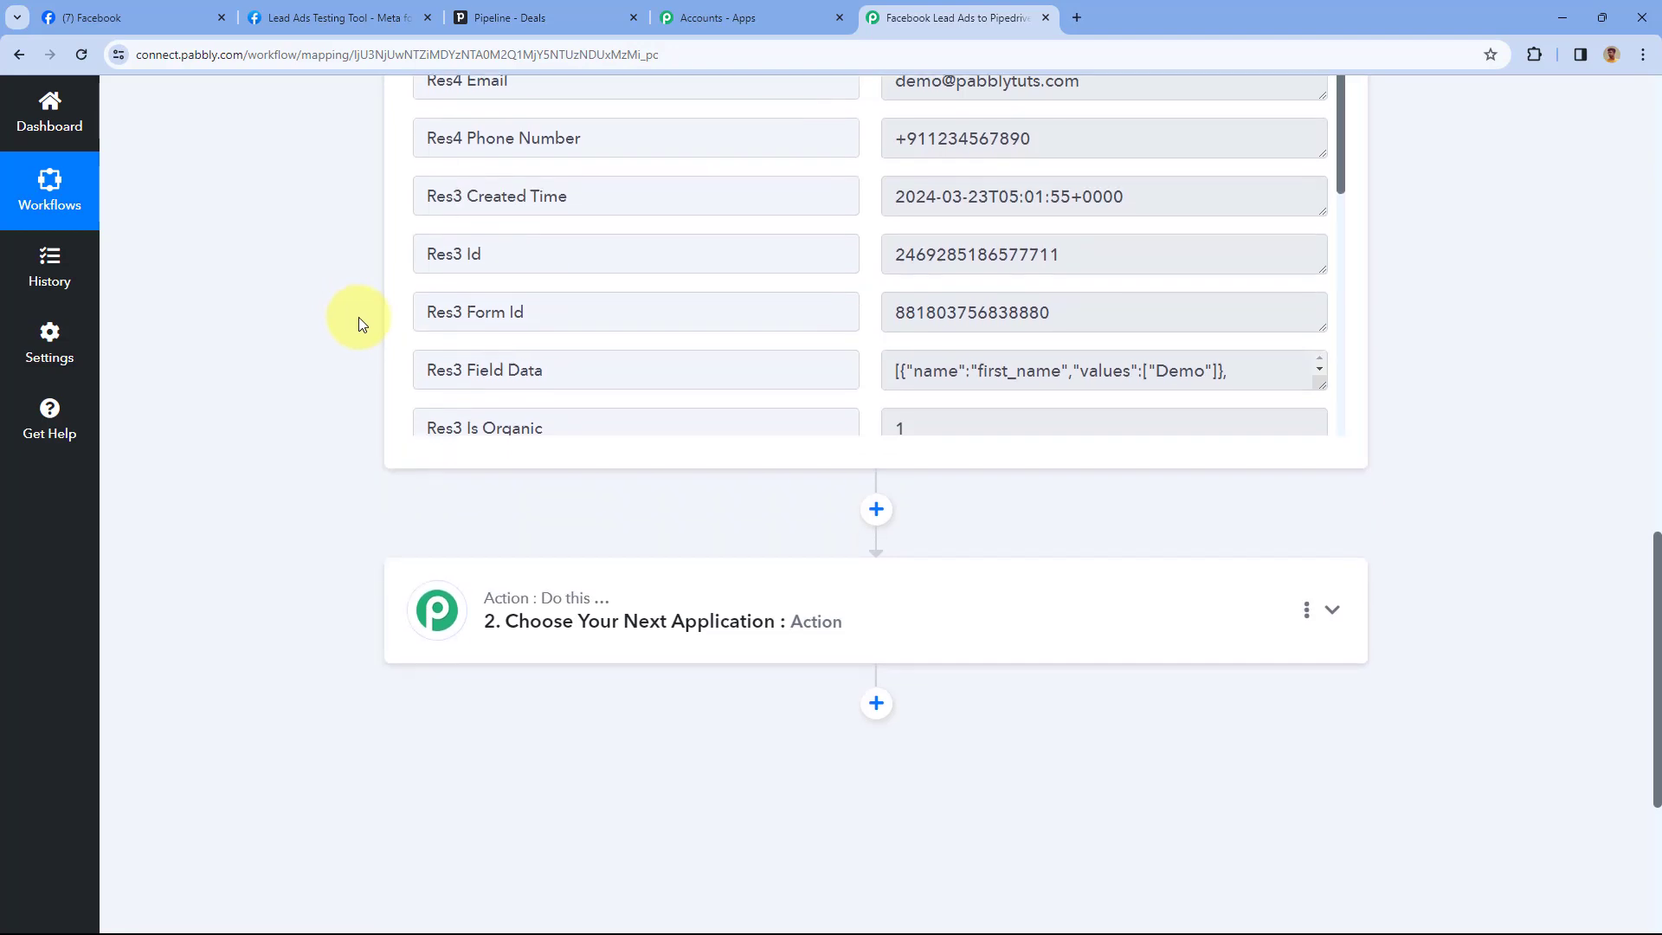
pyautogui.click(694, 345)
# Search for 'Pipedrive' and pick it as the action app
pyautogui.scroll(-5, 386, 303)
pyautogui.scroll(5, 331, 386)
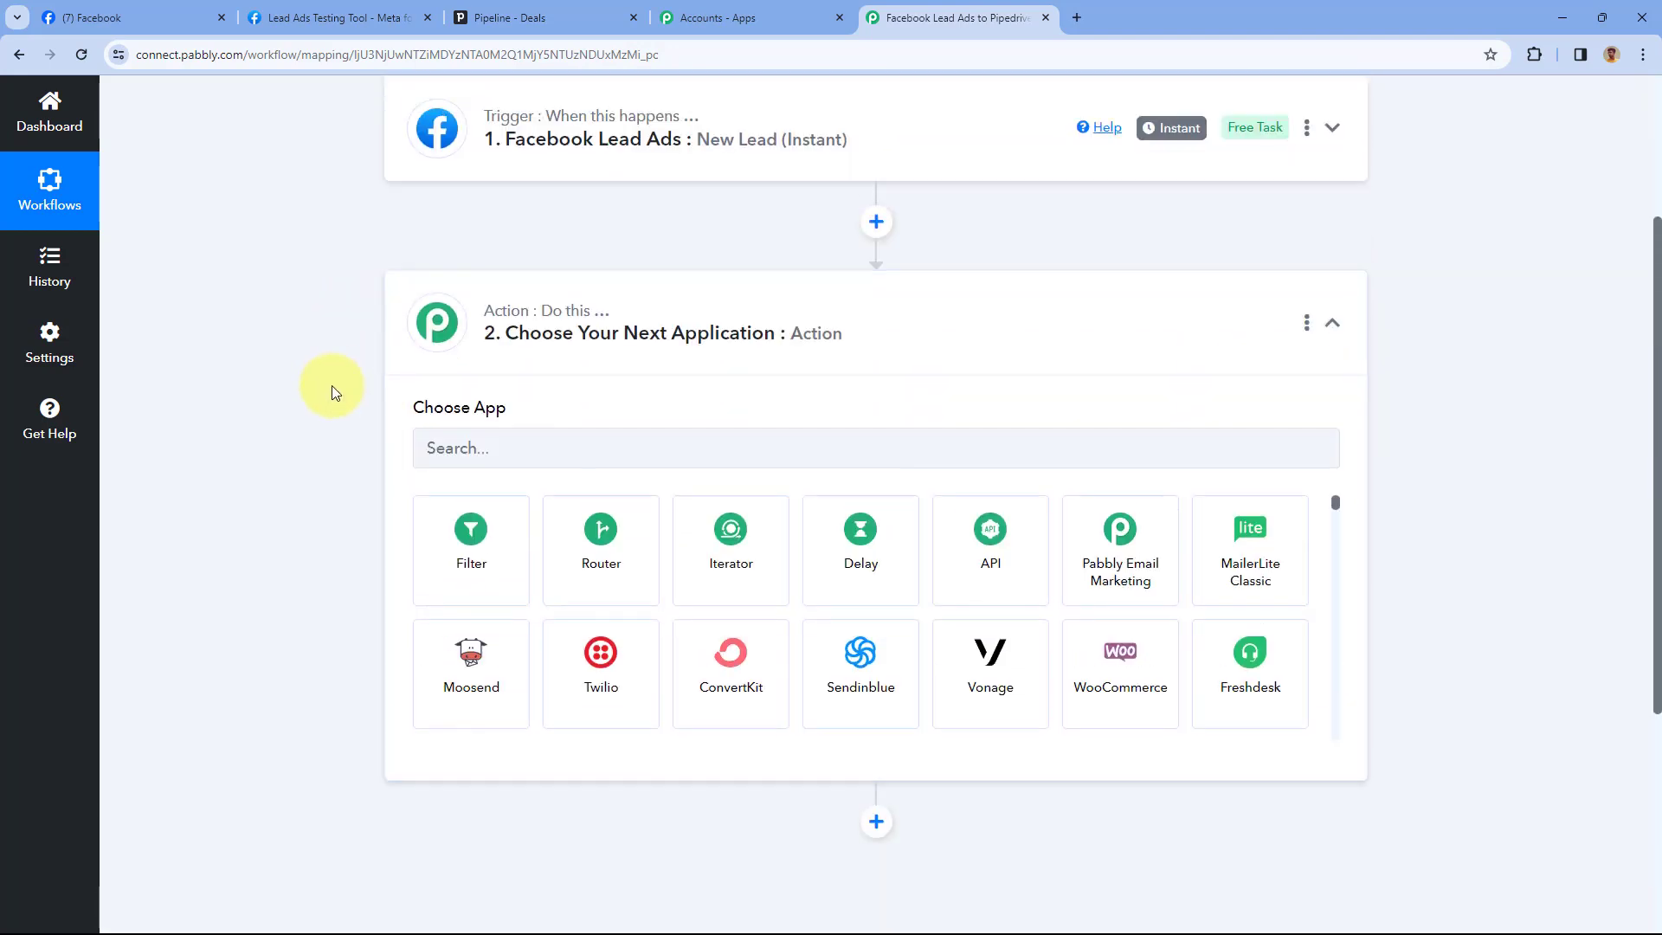
pyautogui.scroll(-1, 505, 364)
pyautogui.click(504, 364)
pyautogui.write('Pipedrive')
pyautogui.click(478, 485)
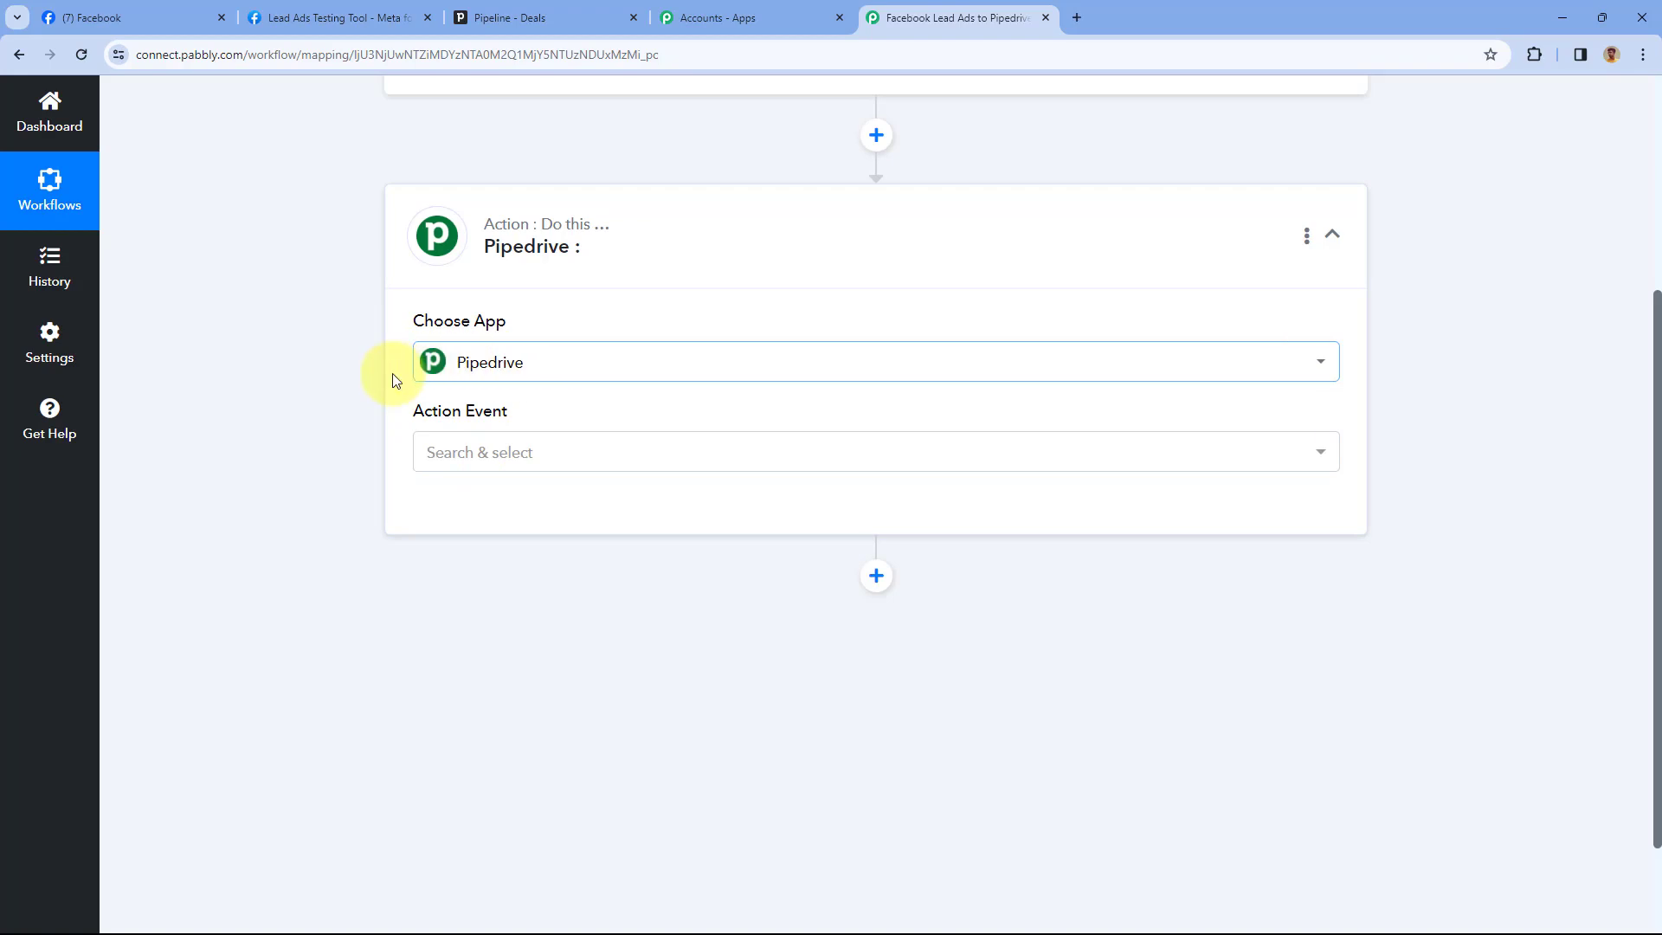
# List Pipedrive's action events, then switch to the Pipedrive 'Pipeline - Deals' tab
pyautogui.scroll(-2, 485, 355)
pyautogui.click(508, 319)
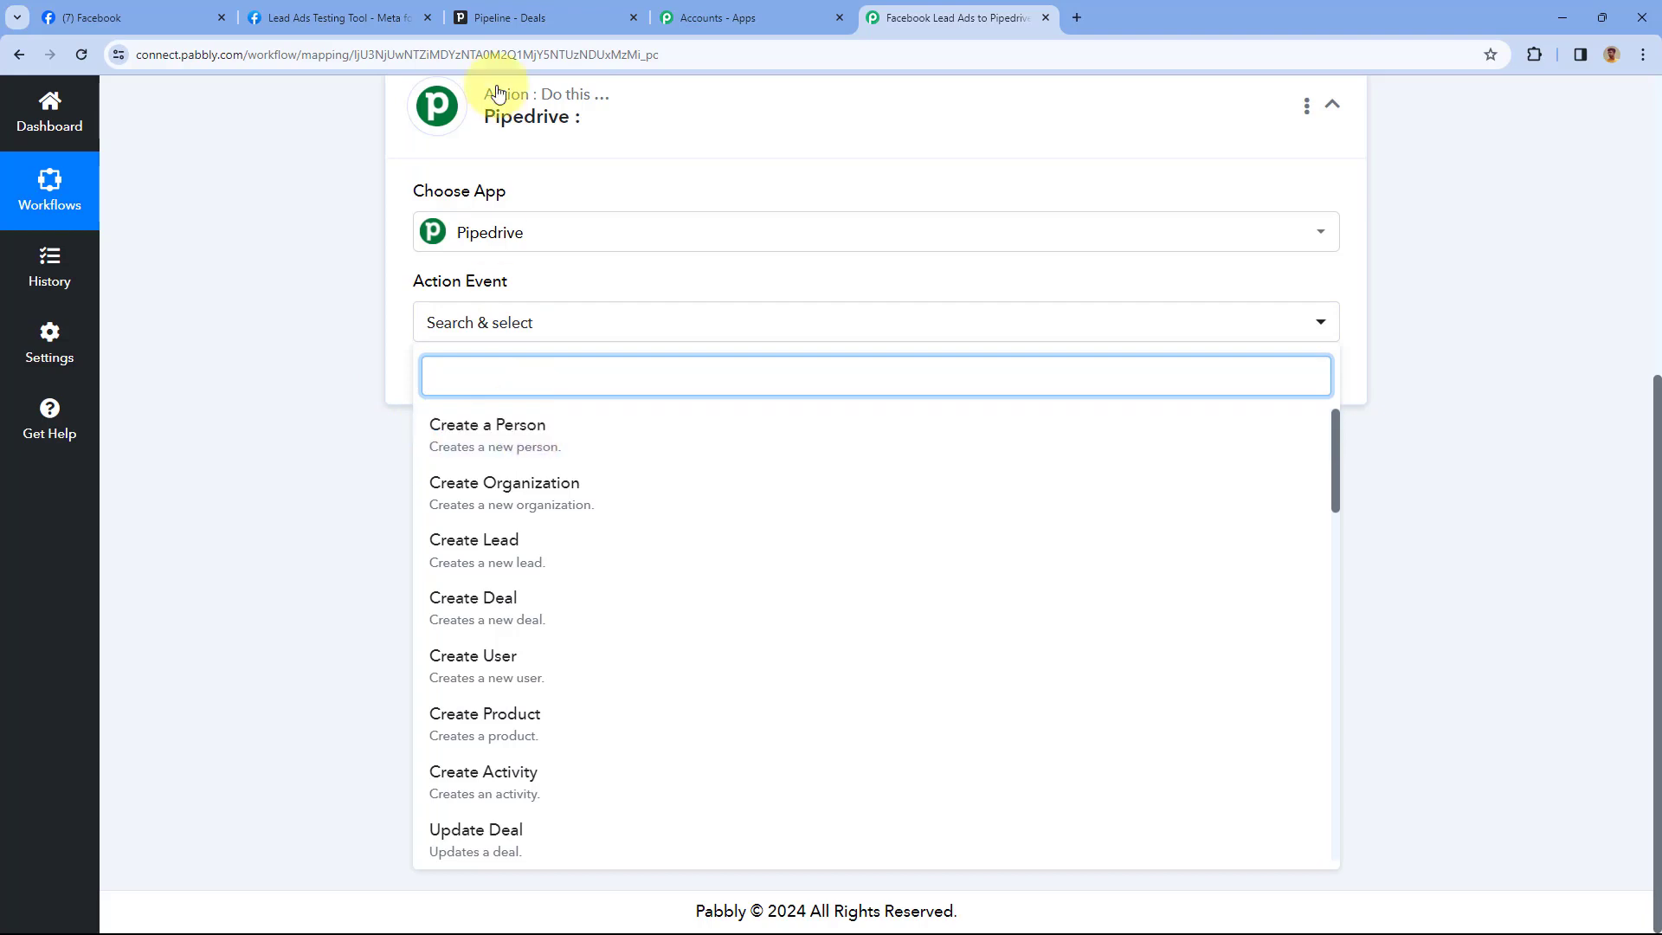
pyautogui.click(510, 17)
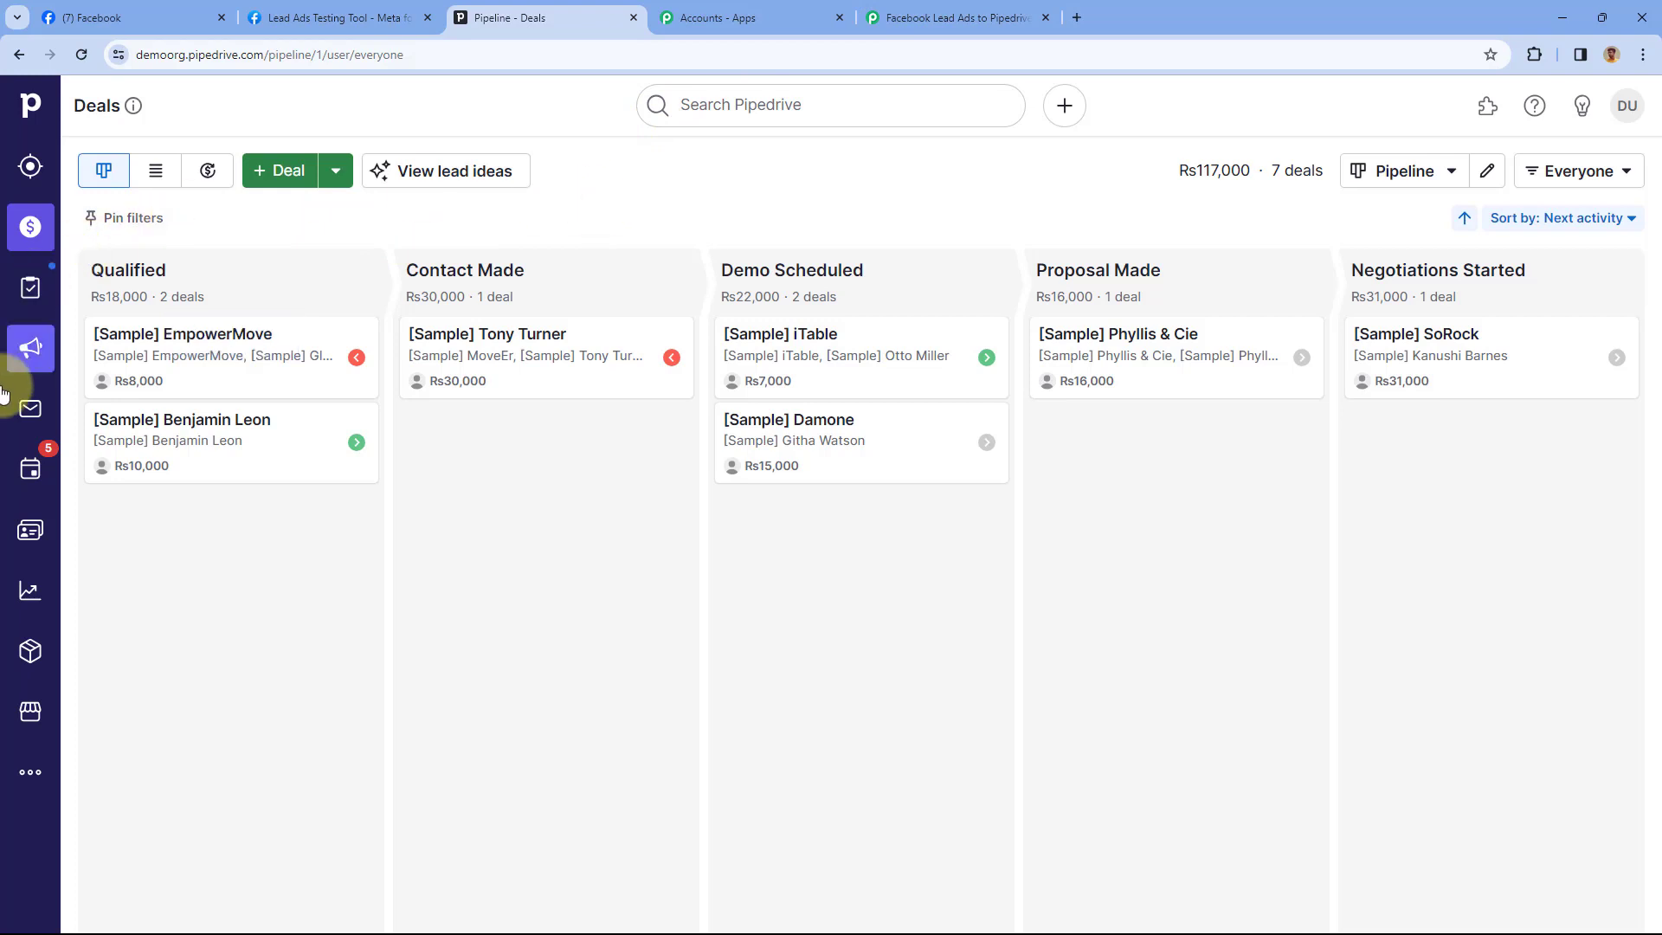
# Look over Pipedrive's People list and Leads Inbox, then return to the Pabbly workflow
pyautogui.click(30, 542)
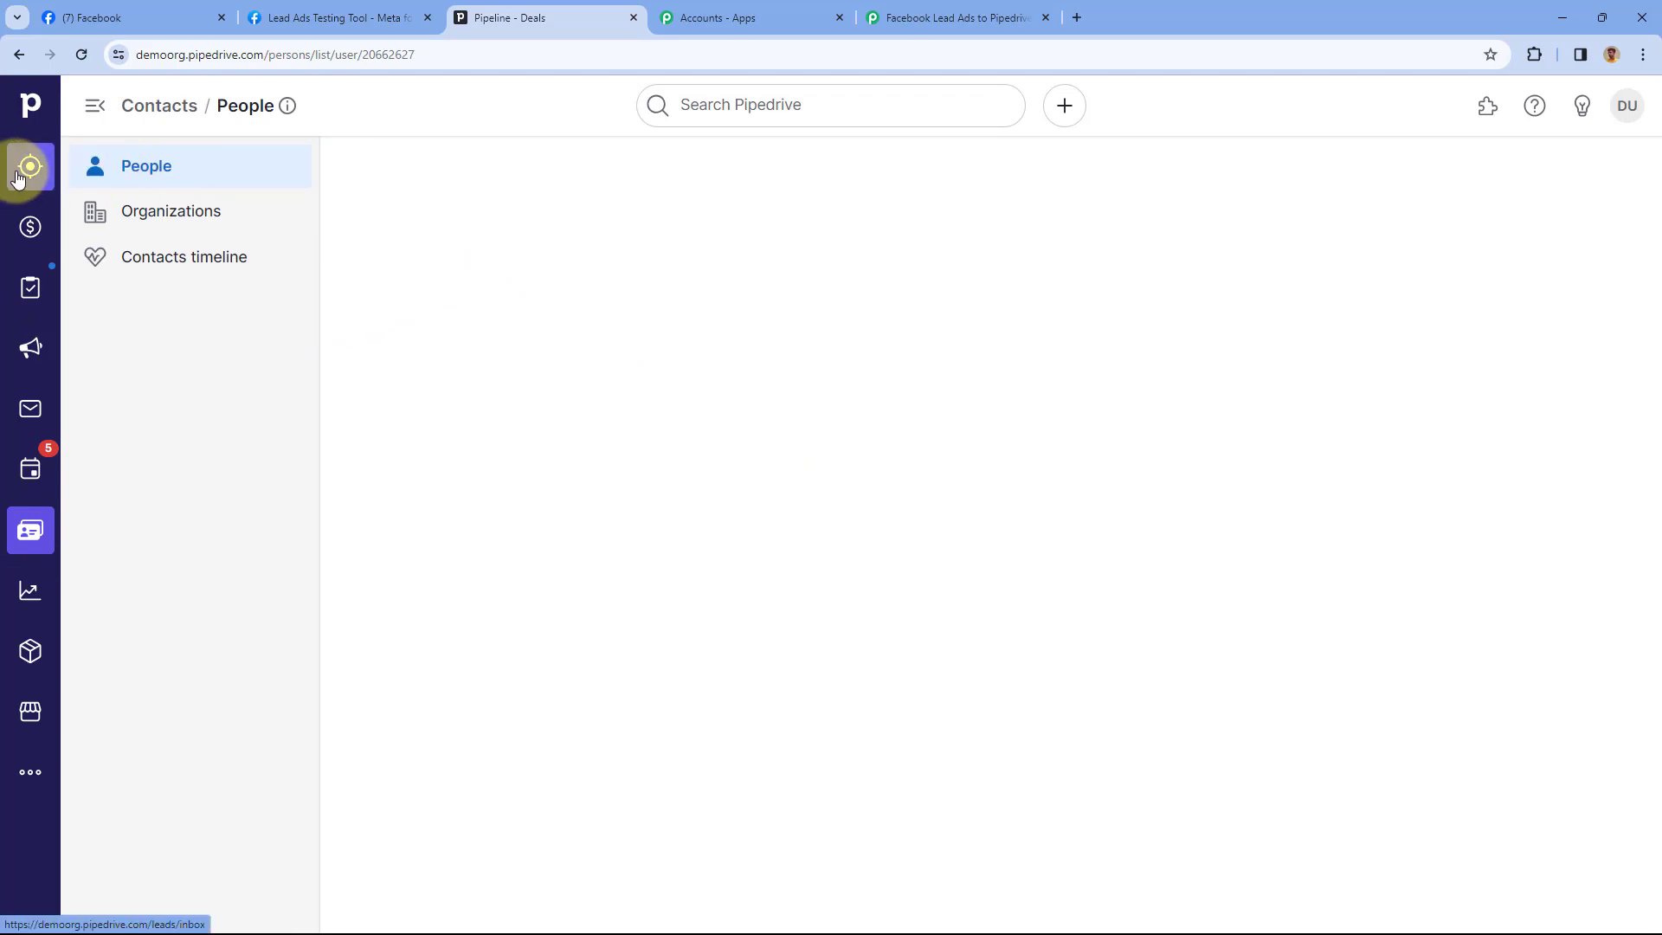
pyautogui.click(17, 176)
pyautogui.click(944, 19)
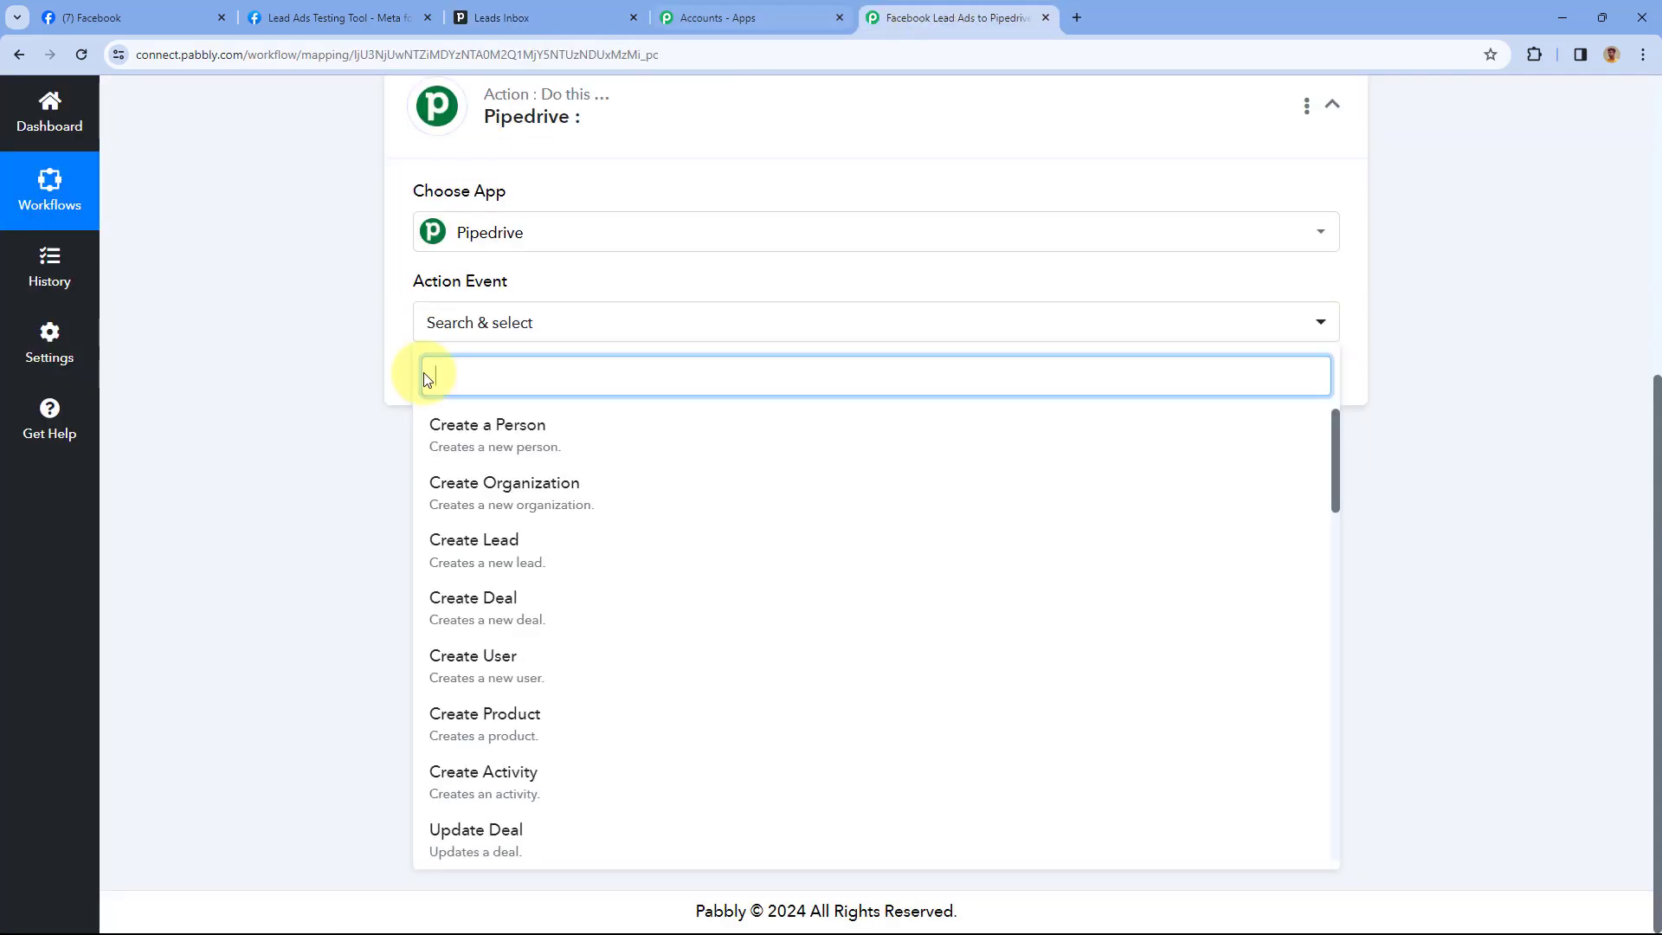
# Set the action event to Create a Person and add a new Pipedrive connection
pyautogui.click(555, 435)
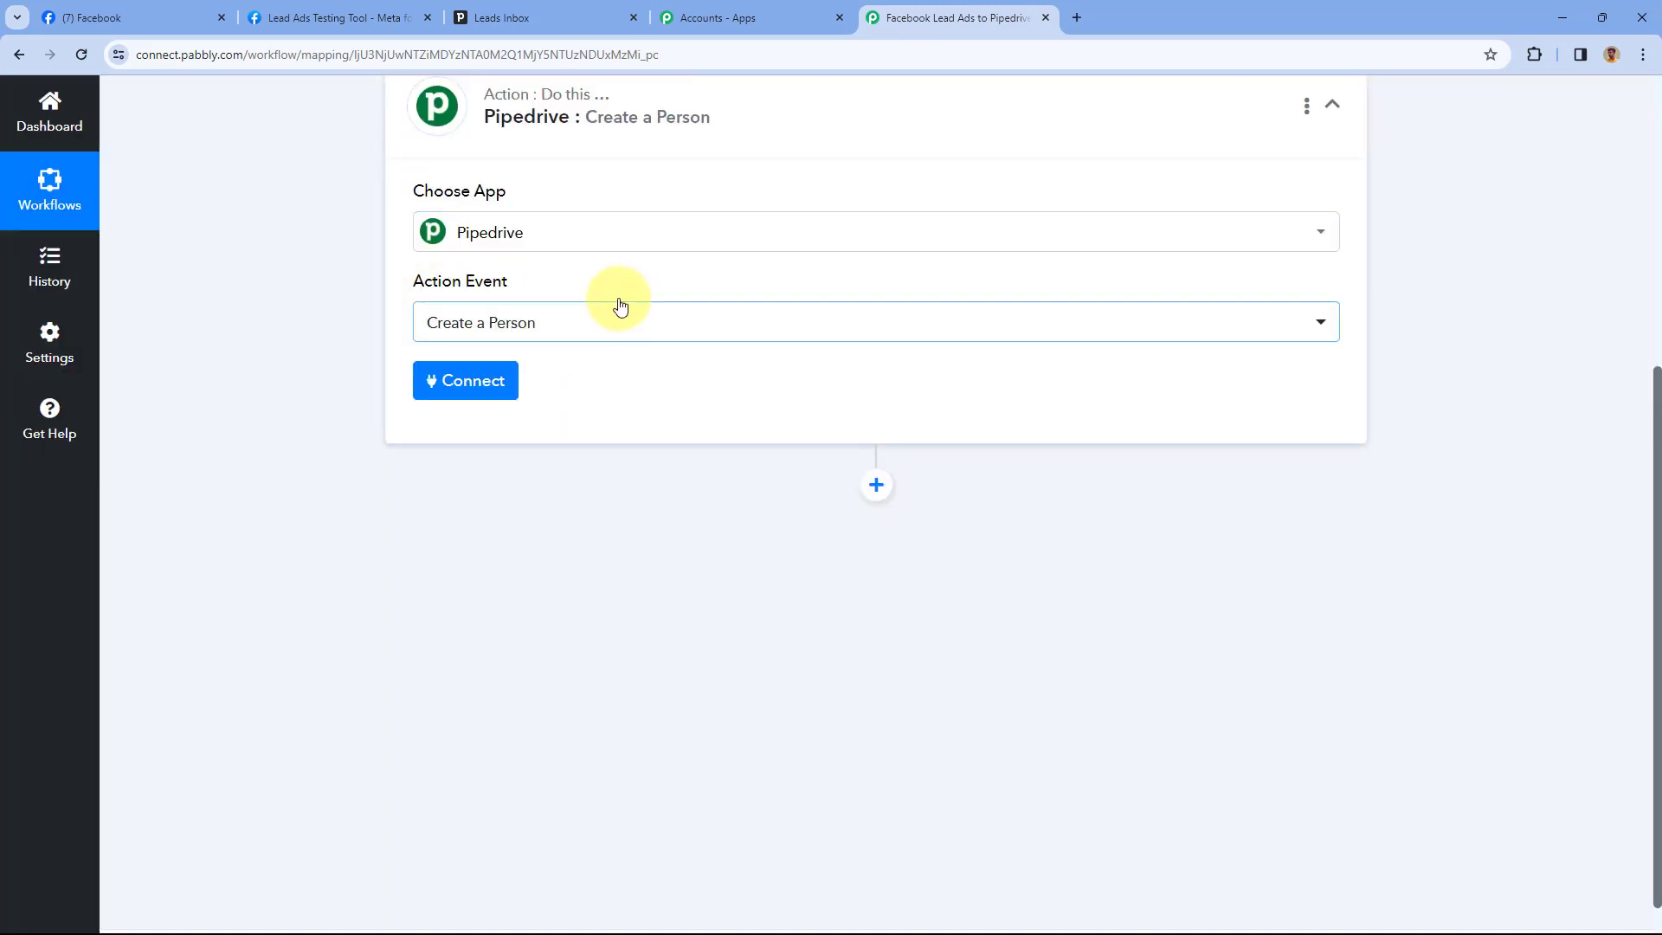
pyautogui.click(478, 385)
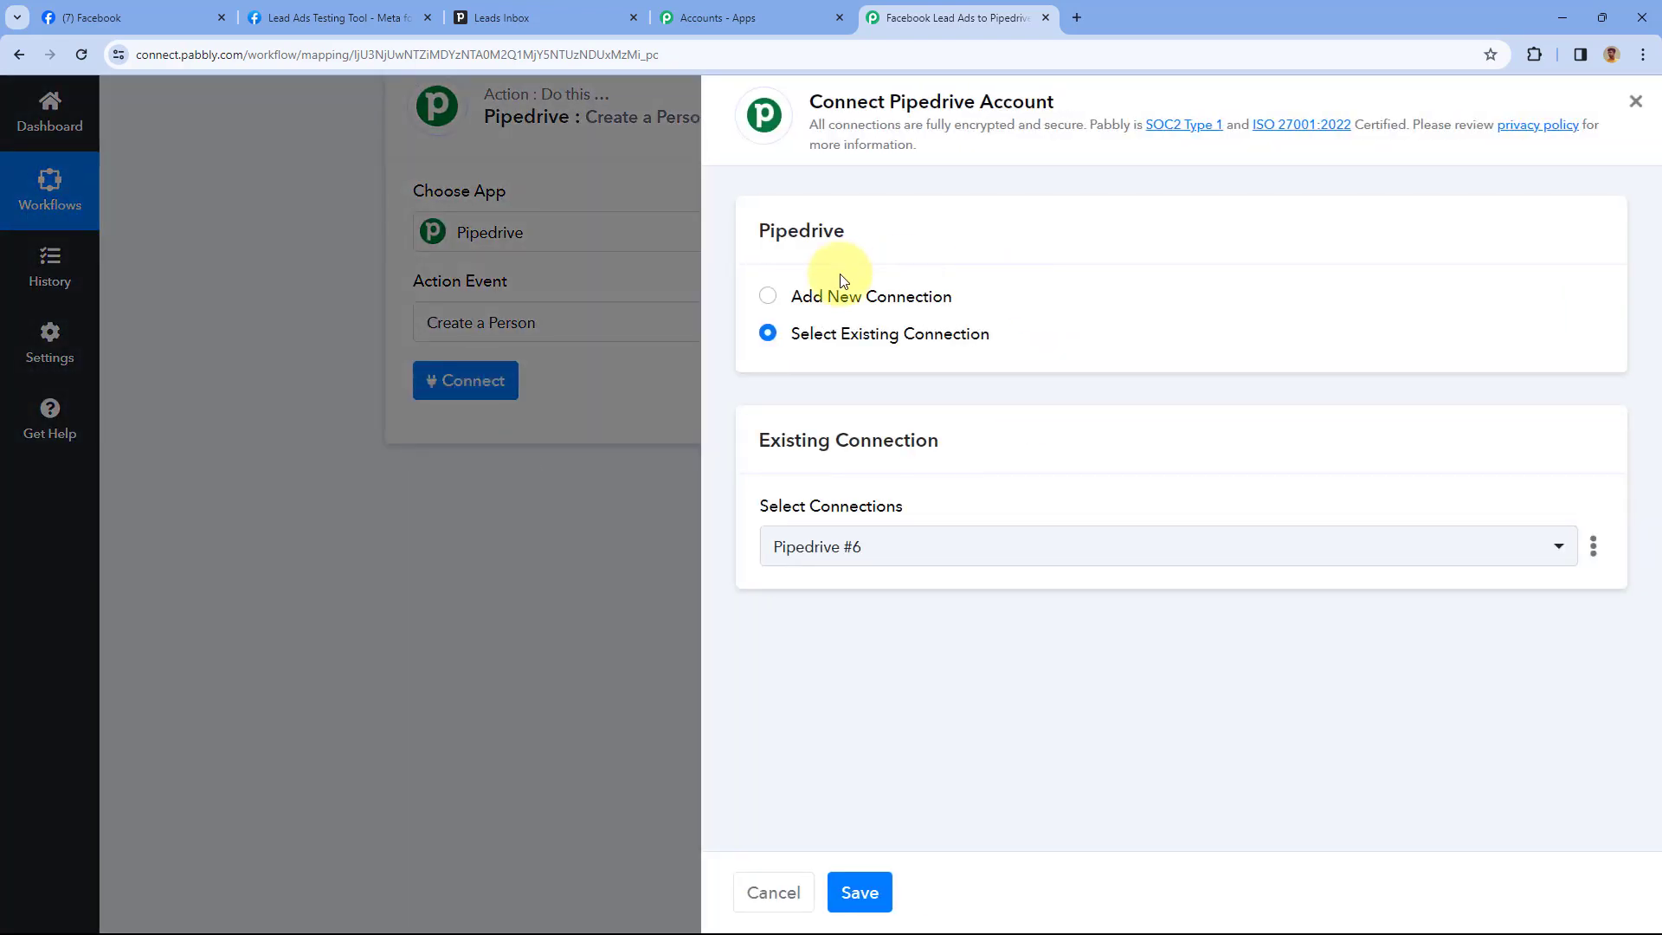
pyautogui.click(766, 299)
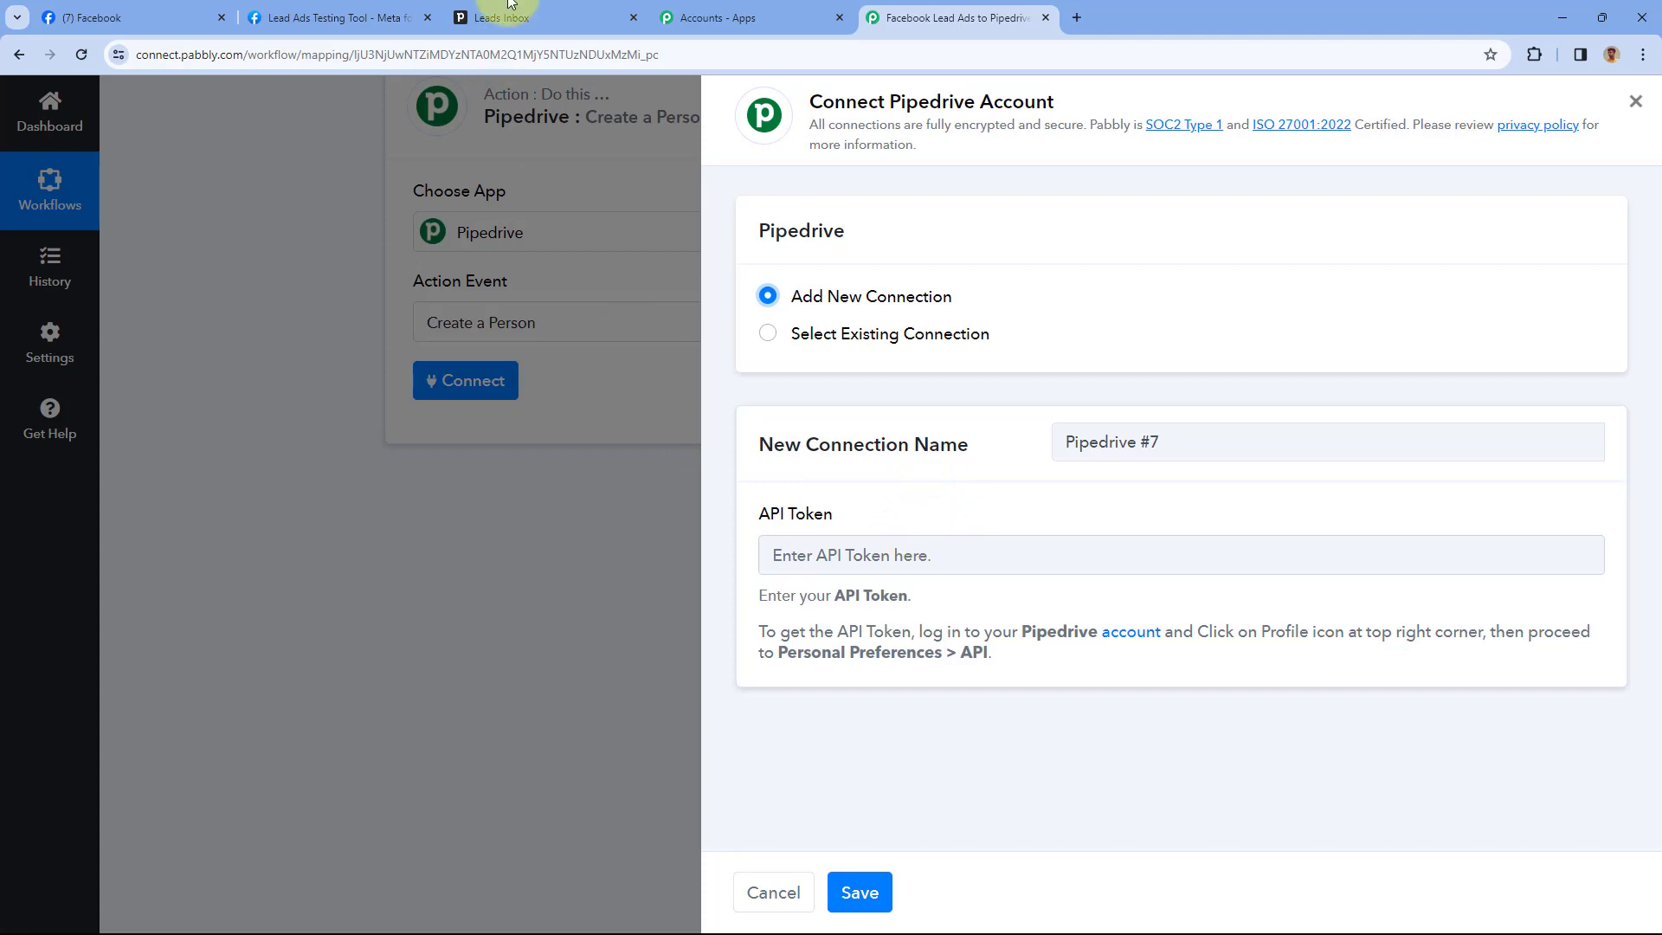
pyautogui.click(554, 12)
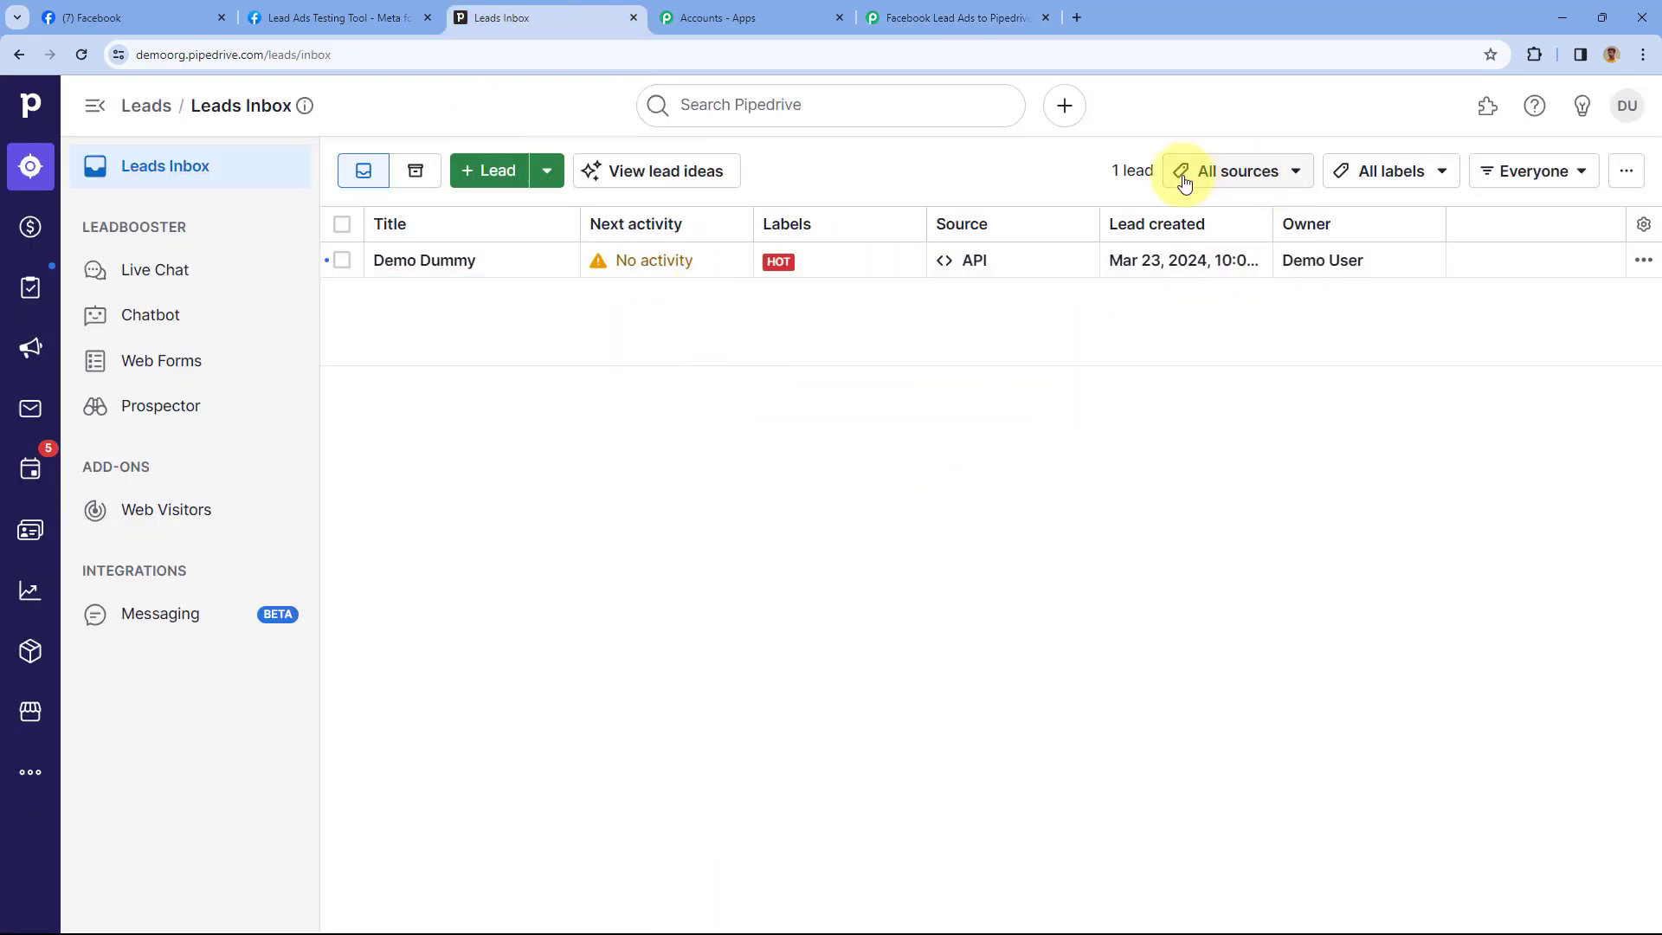
# Copy the personal API token from the API tab of Pipedrive's Personal preferences
pyautogui.click(1625, 110)
pyautogui.click(1463, 216)
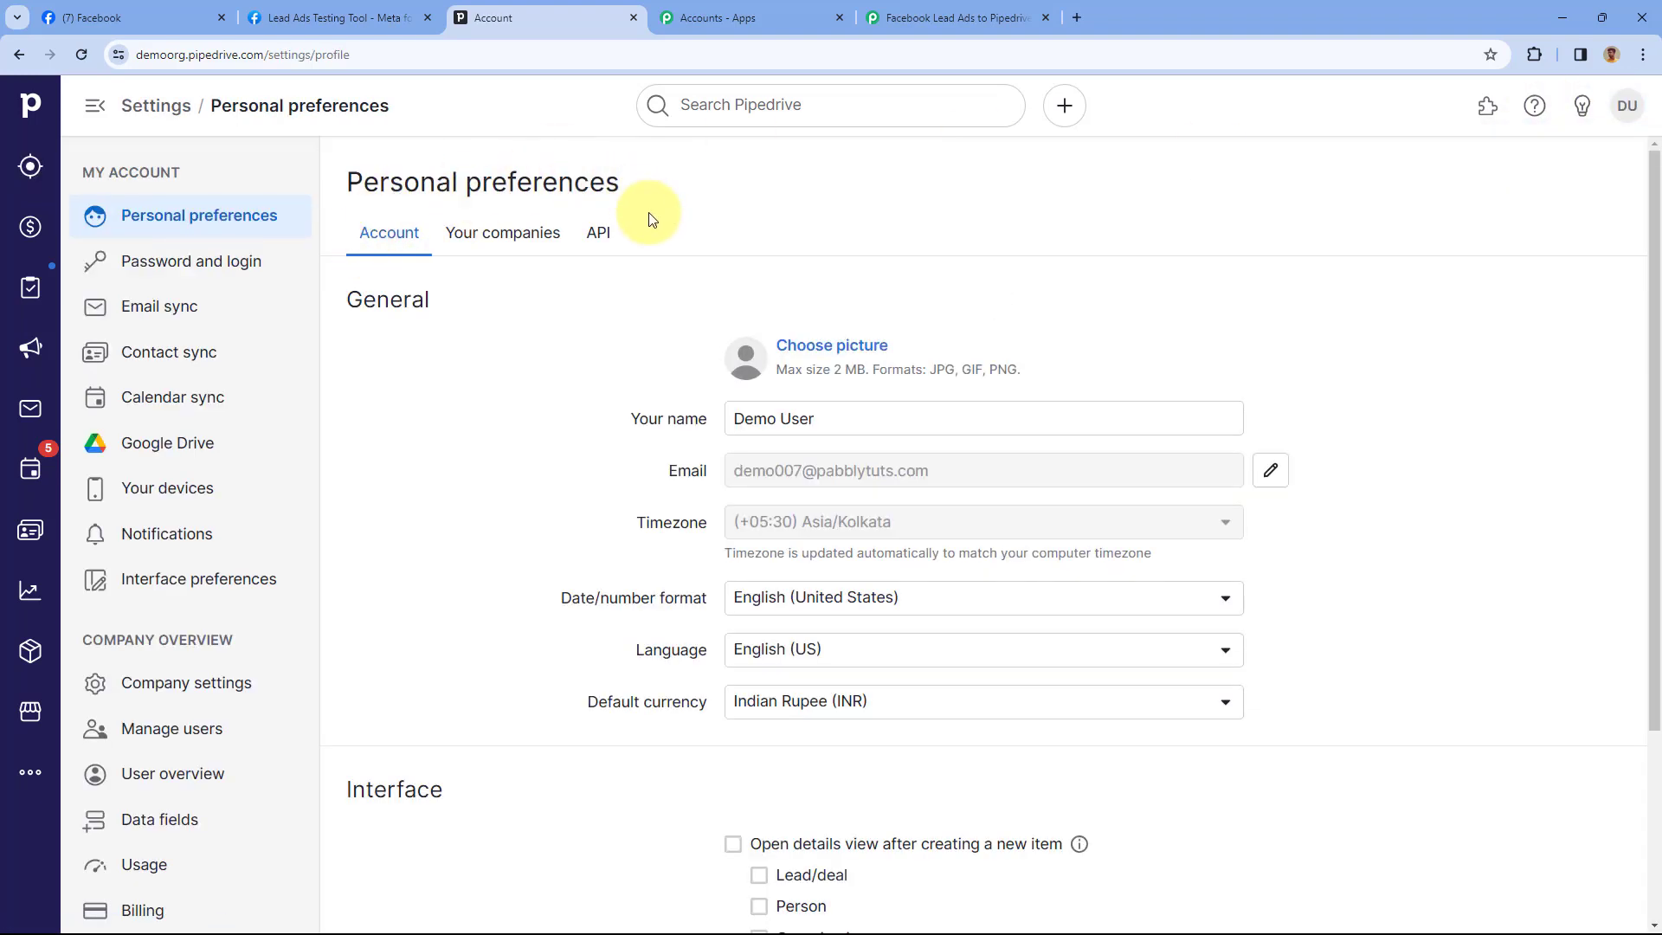
pyautogui.click(598, 248)
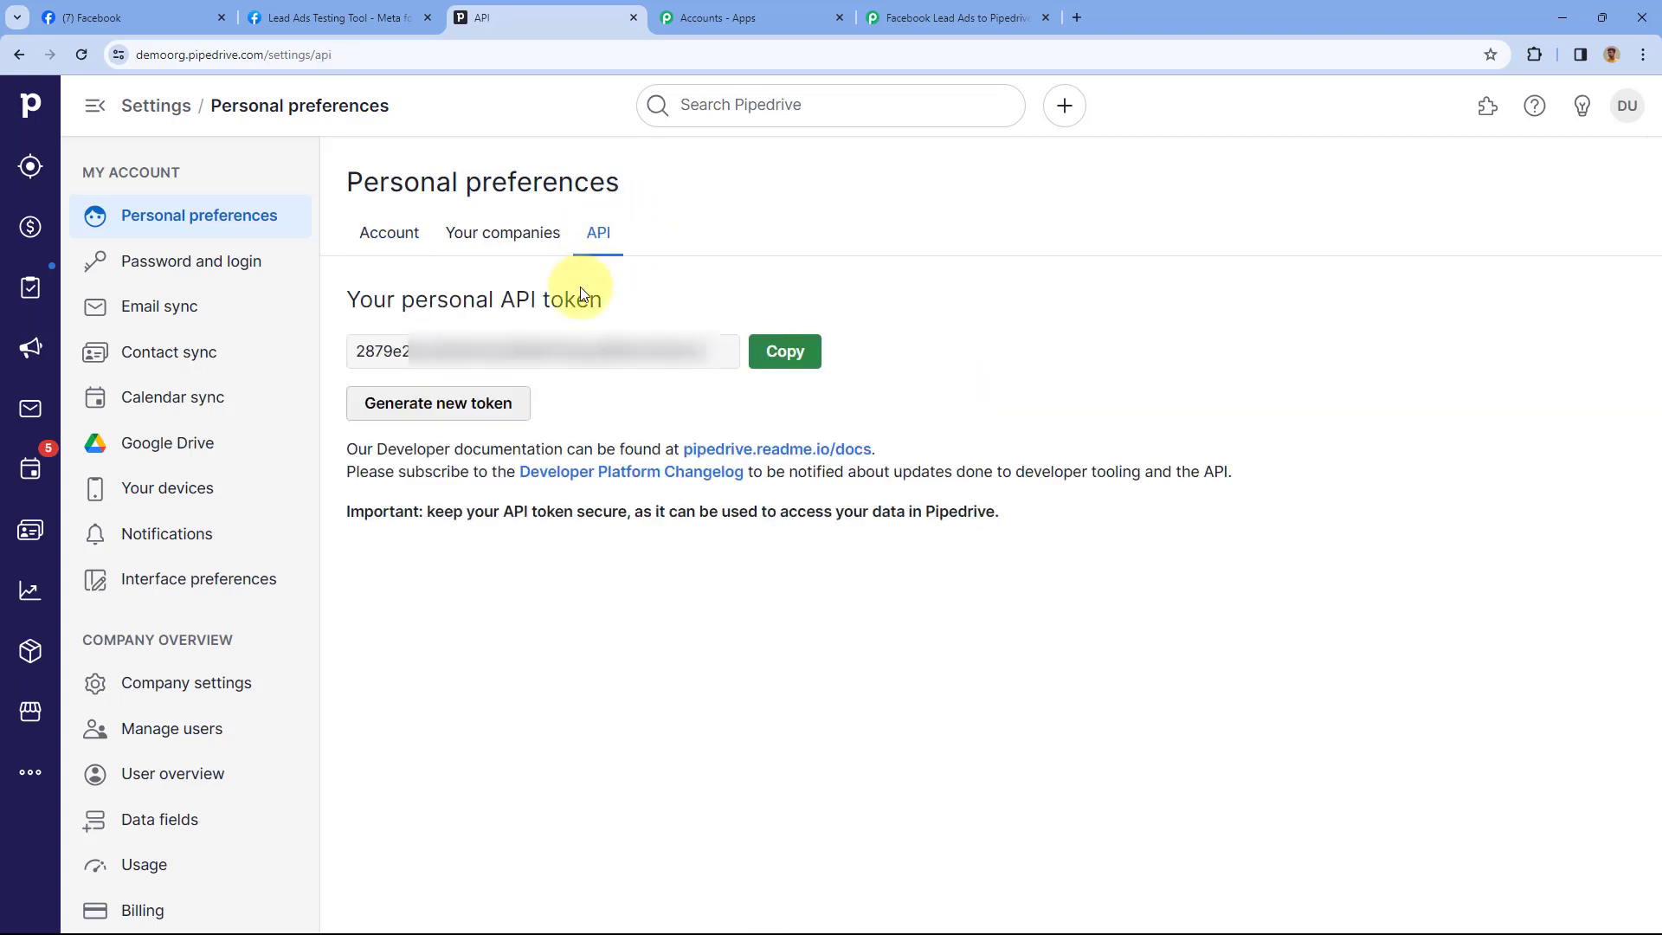
pyautogui.click(785, 355)
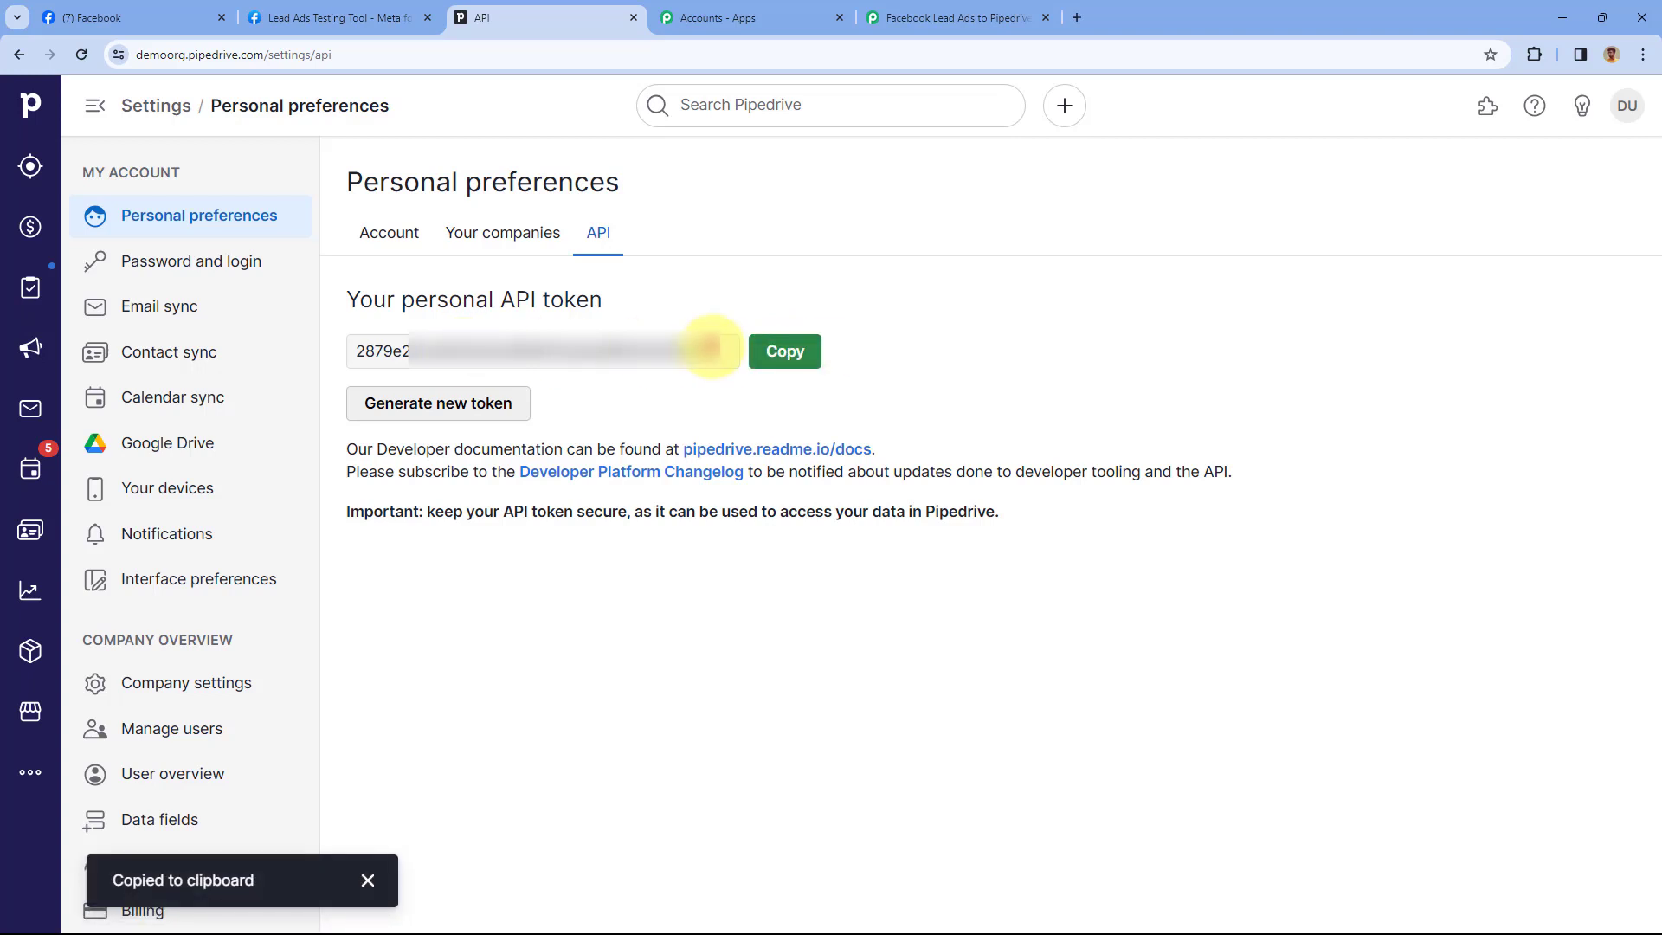
pyautogui.click(897, 14)
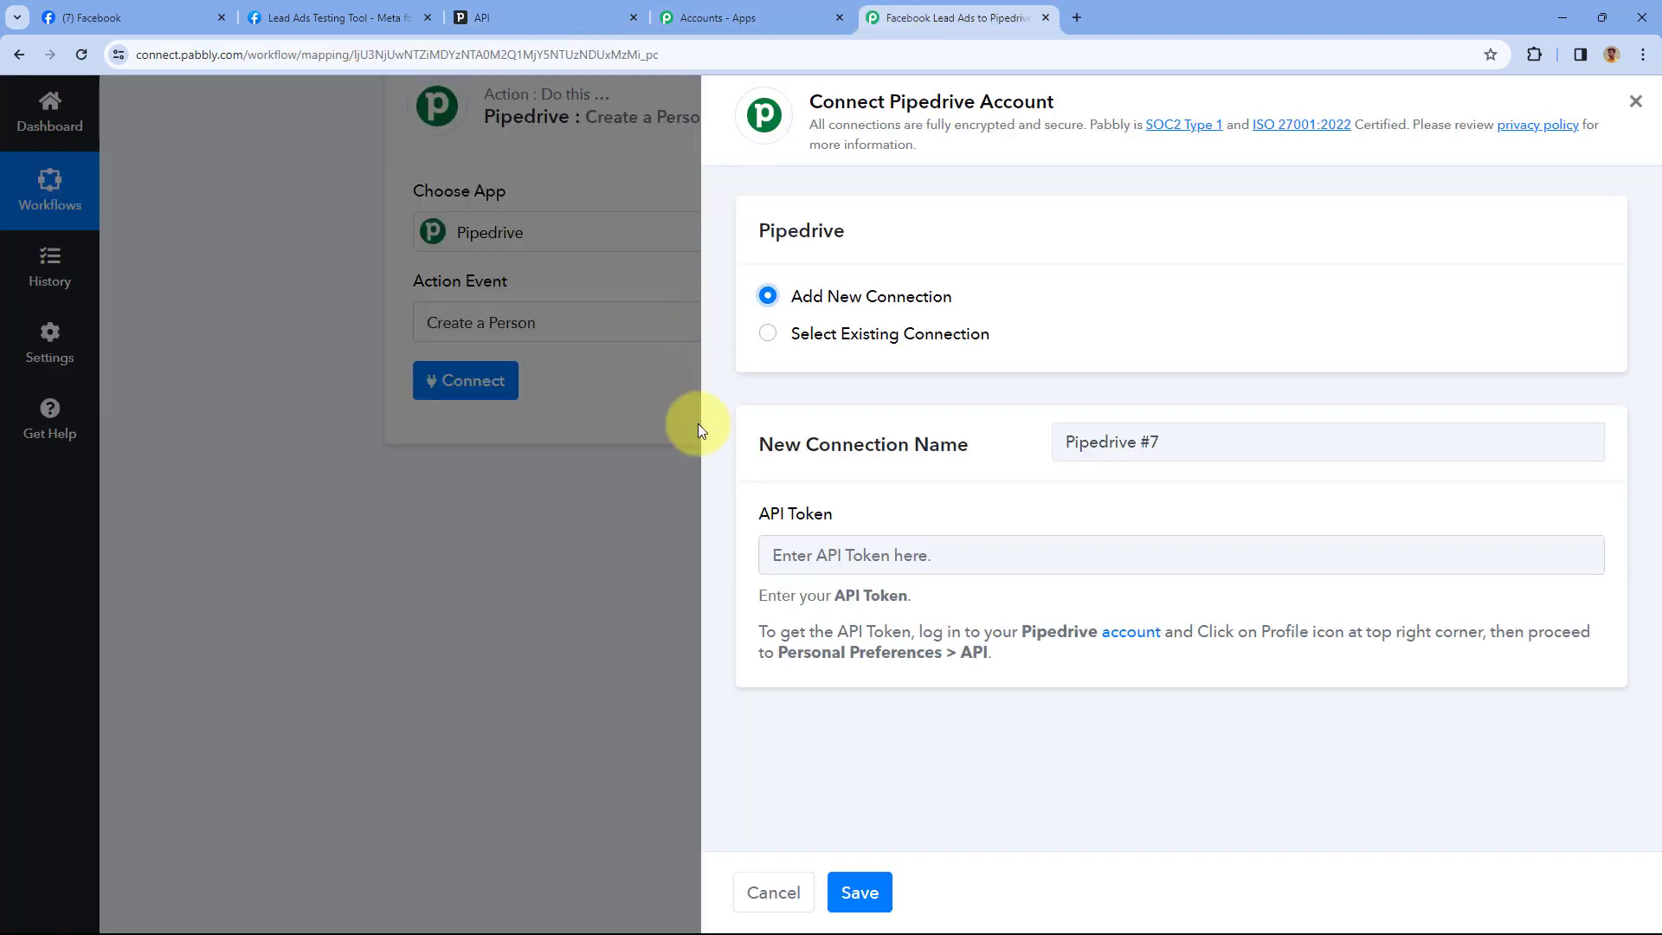
# Paste the copied token into the API Token field and save the Pipedrive connection
pyautogui.rightClick(837, 552)
pyautogui.click(899, 346)
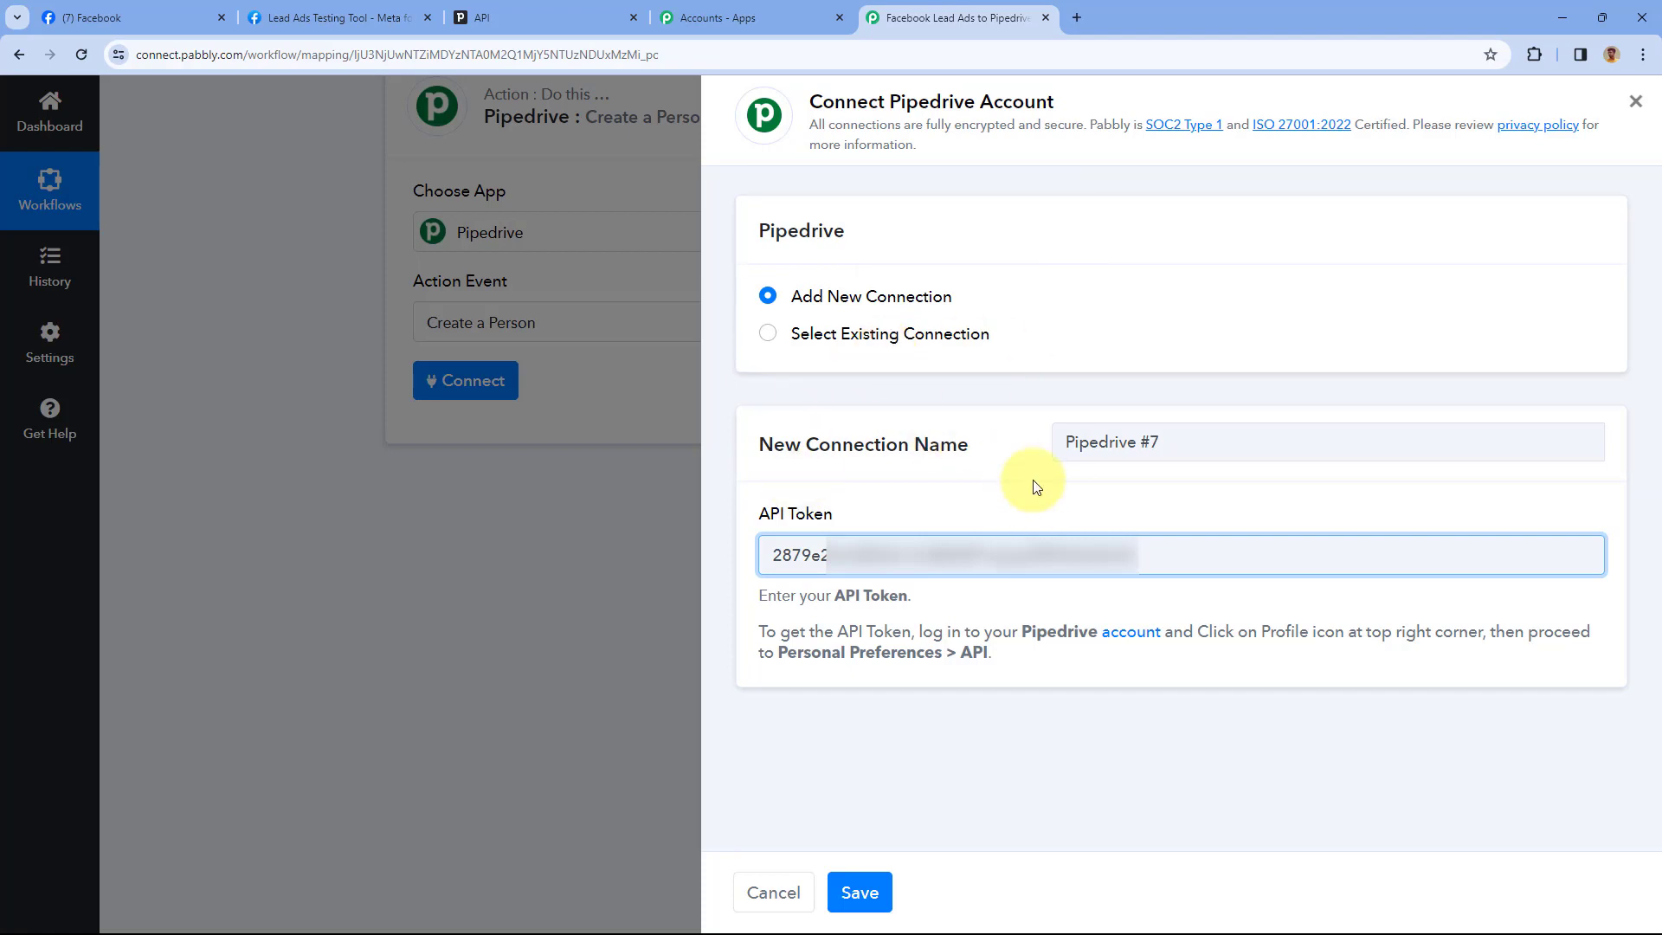
pyautogui.click(860, 891)
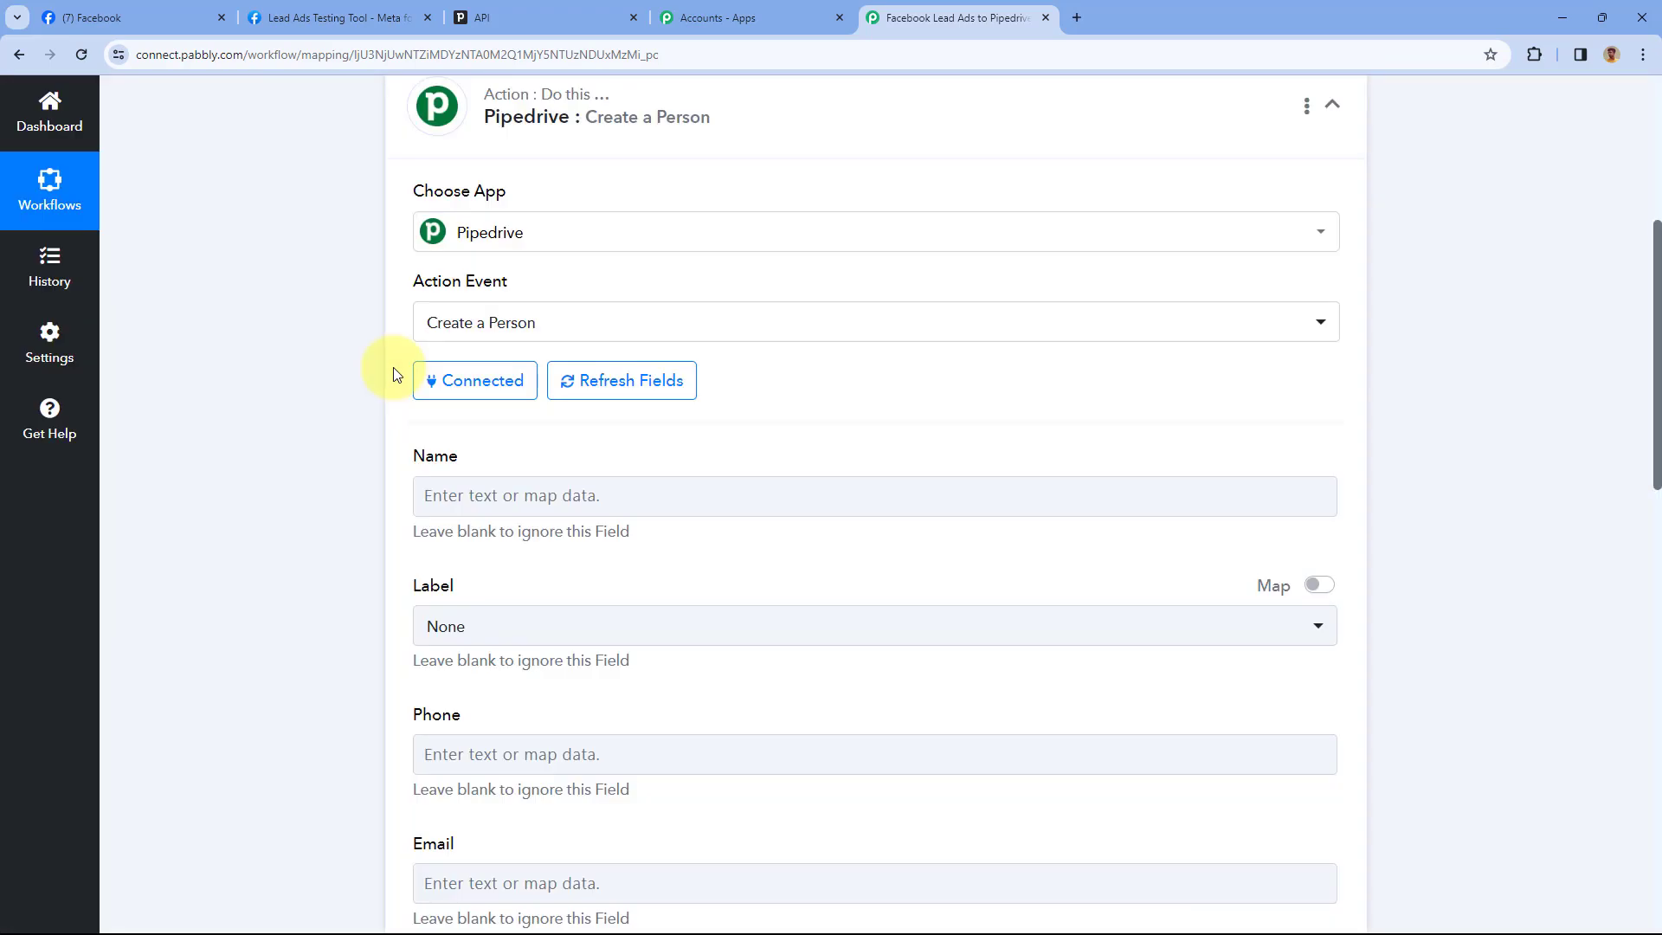
pyautogui.scroll(-1, 394, 353)
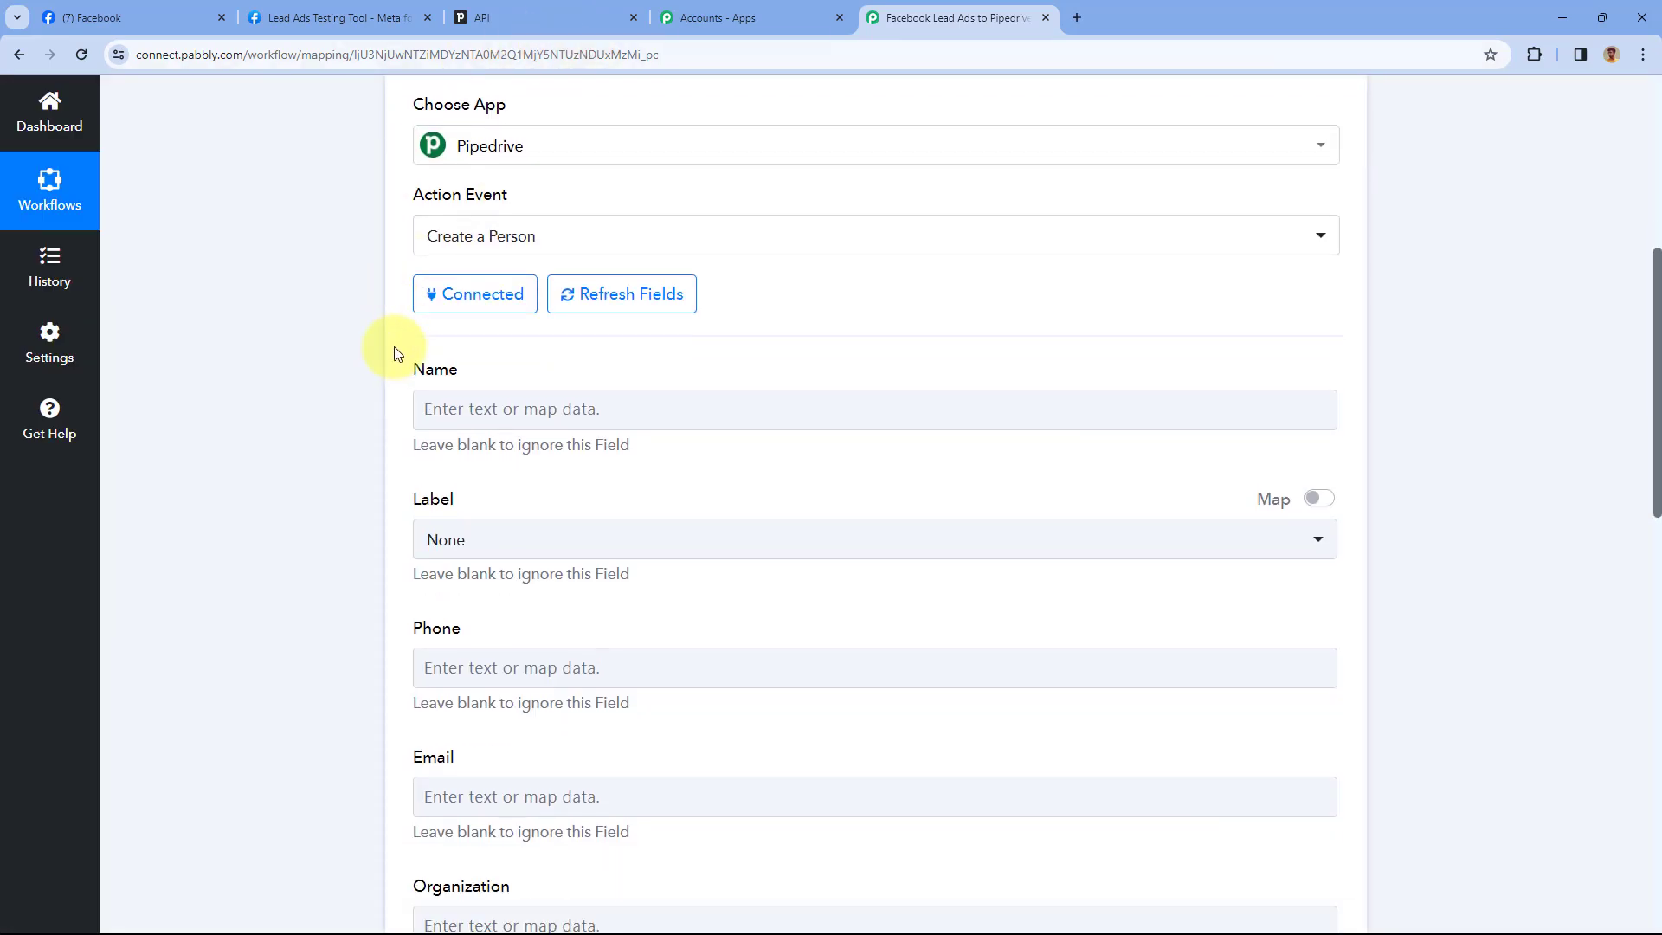
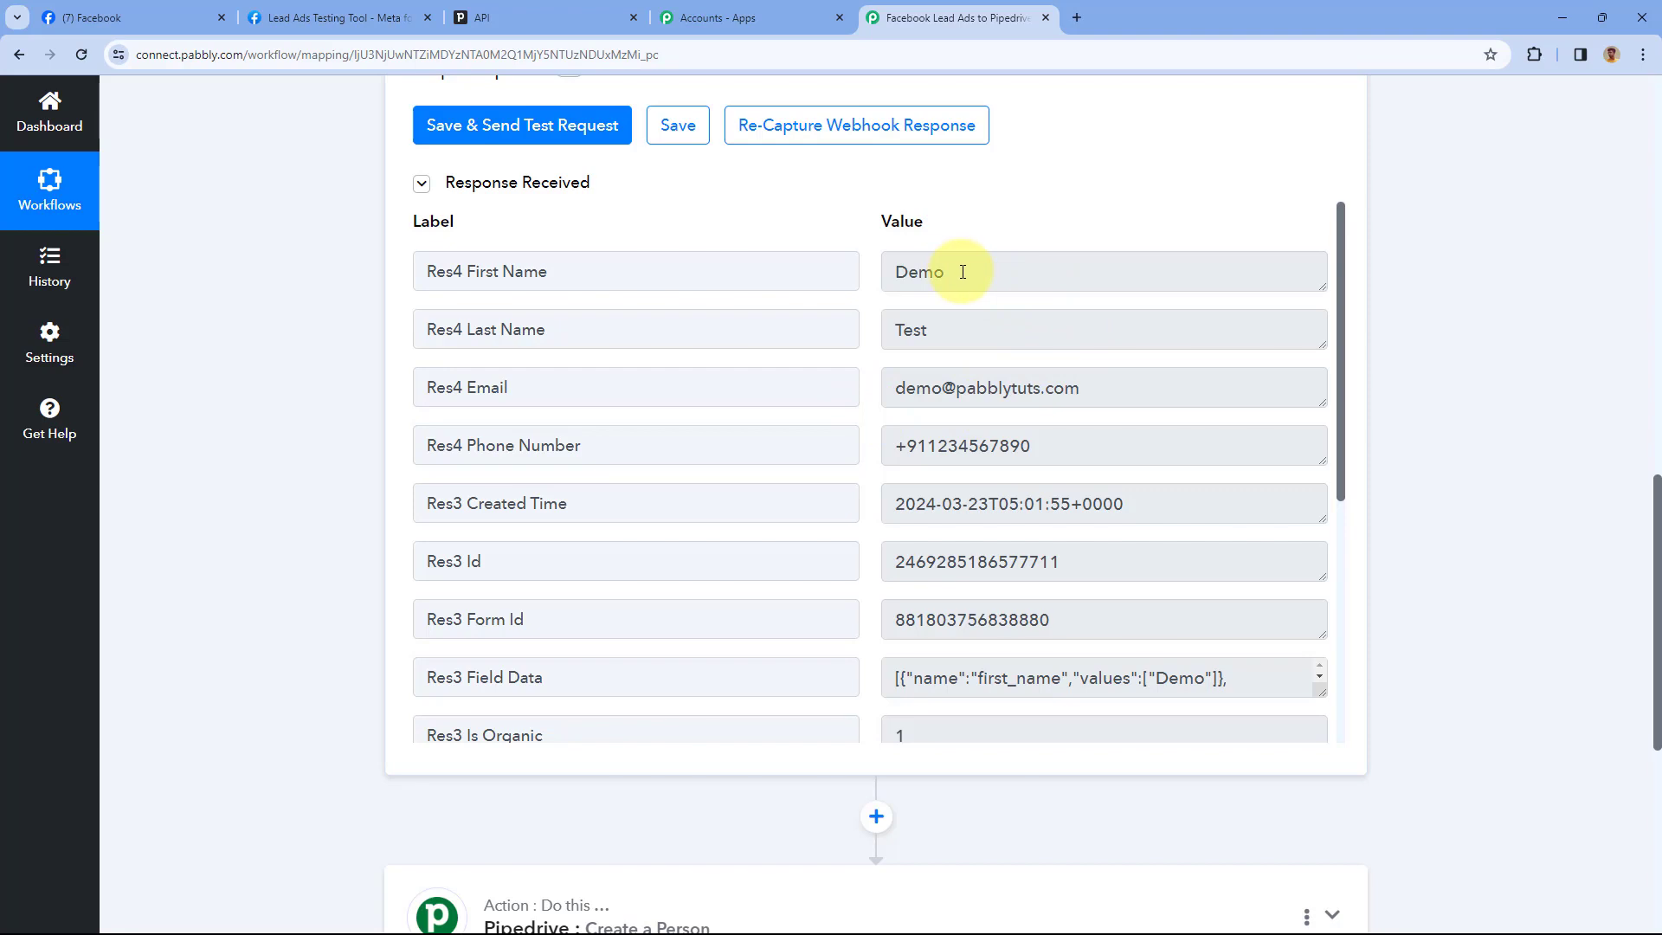
# Review the test lead's captured first name, last name, email and phone in the trigger response
pyautogui.moveTo(963, 272); pyautogui.dragTo(865, 283)
pyautogui.moveTo(933, 331); pyautogui.dragTo(885, 333)
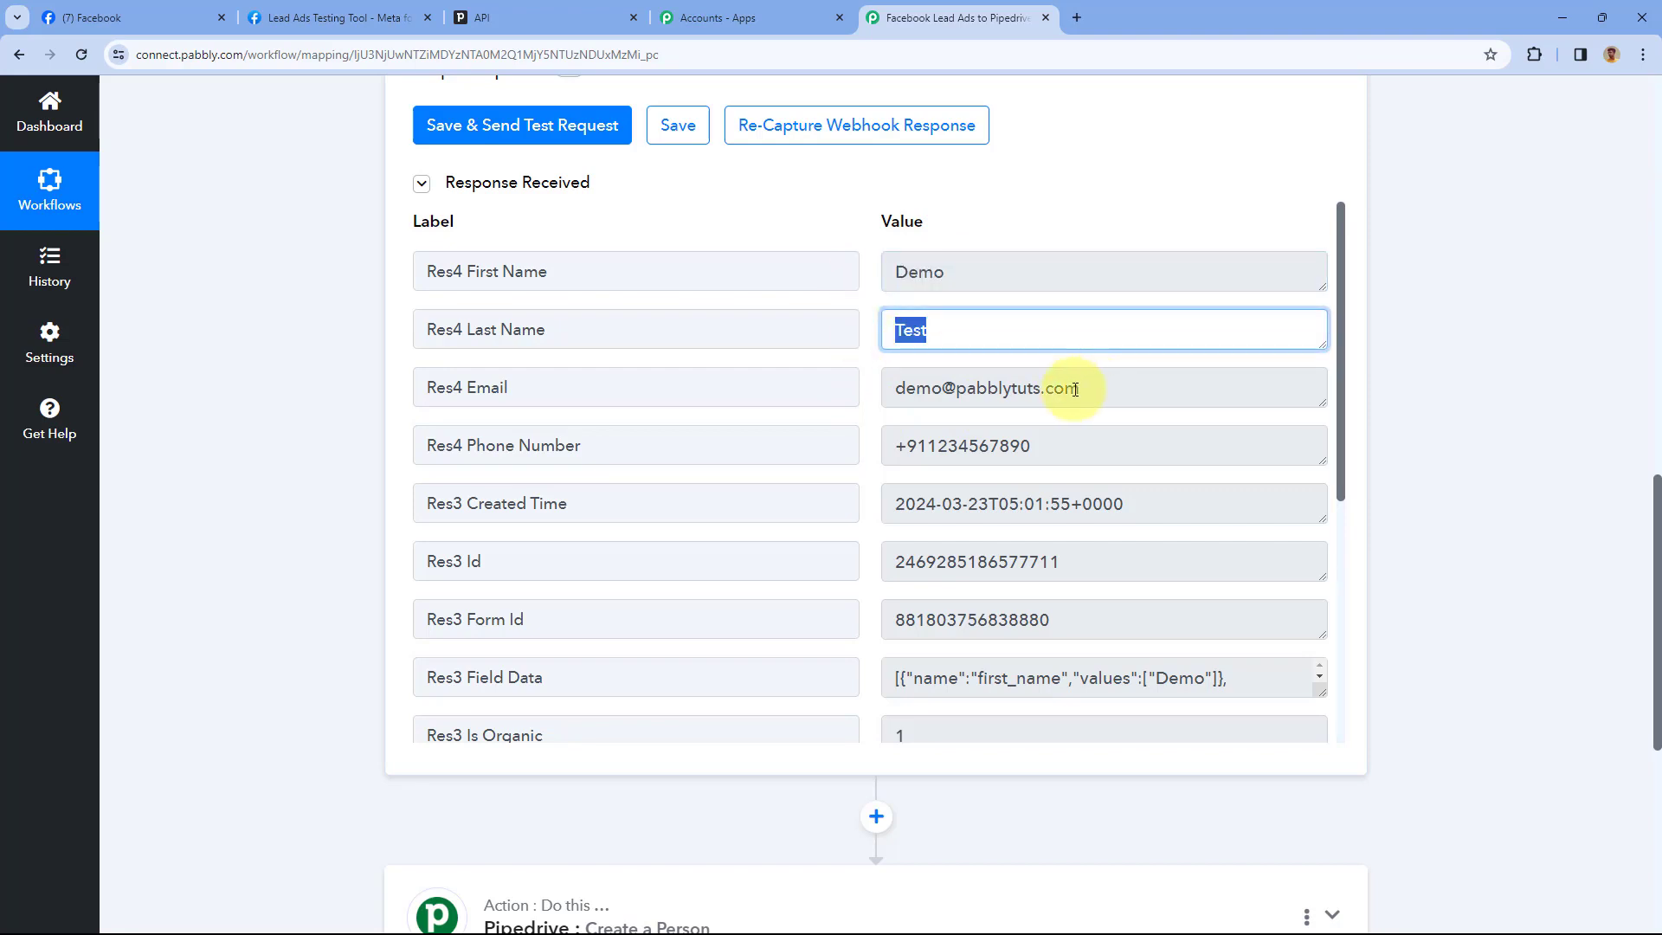
pyautogui.moveTo(1083, 388); pyautogui.dragTo(875, 389)
pyautogui.moveTo(1039, 445); pyautogui.dragTo(861, 438)
pyautogui.click(865, 349)
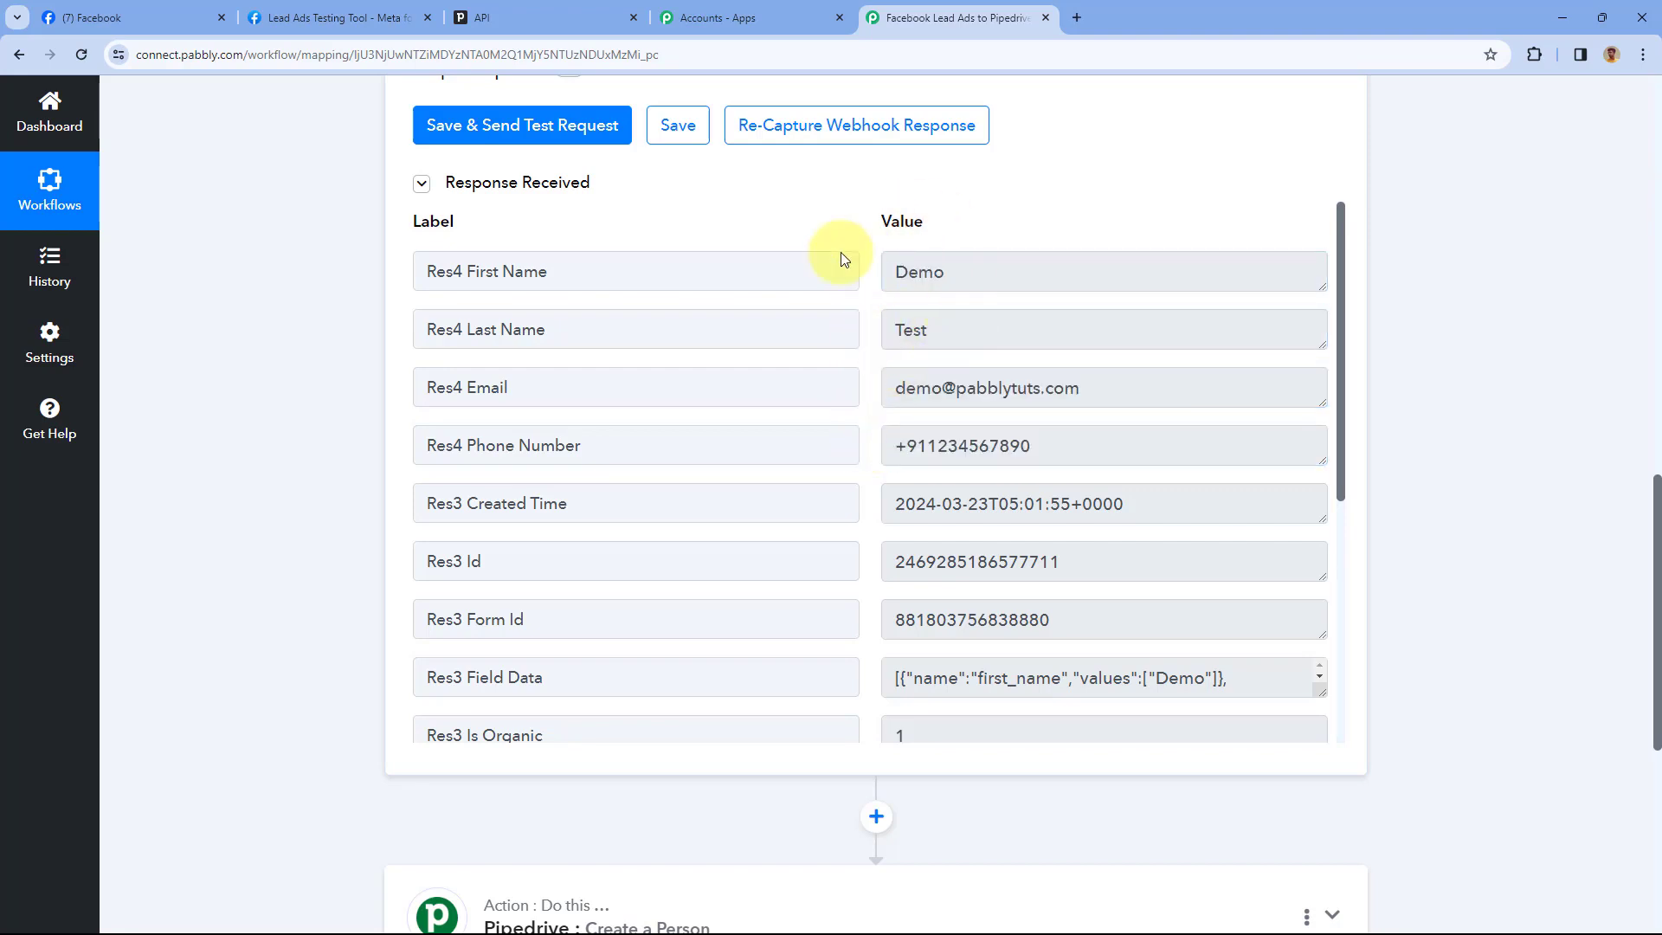
pyautogui.scroll(-5, 823, 347)
pyautogui.scroll(5, 606, 363)
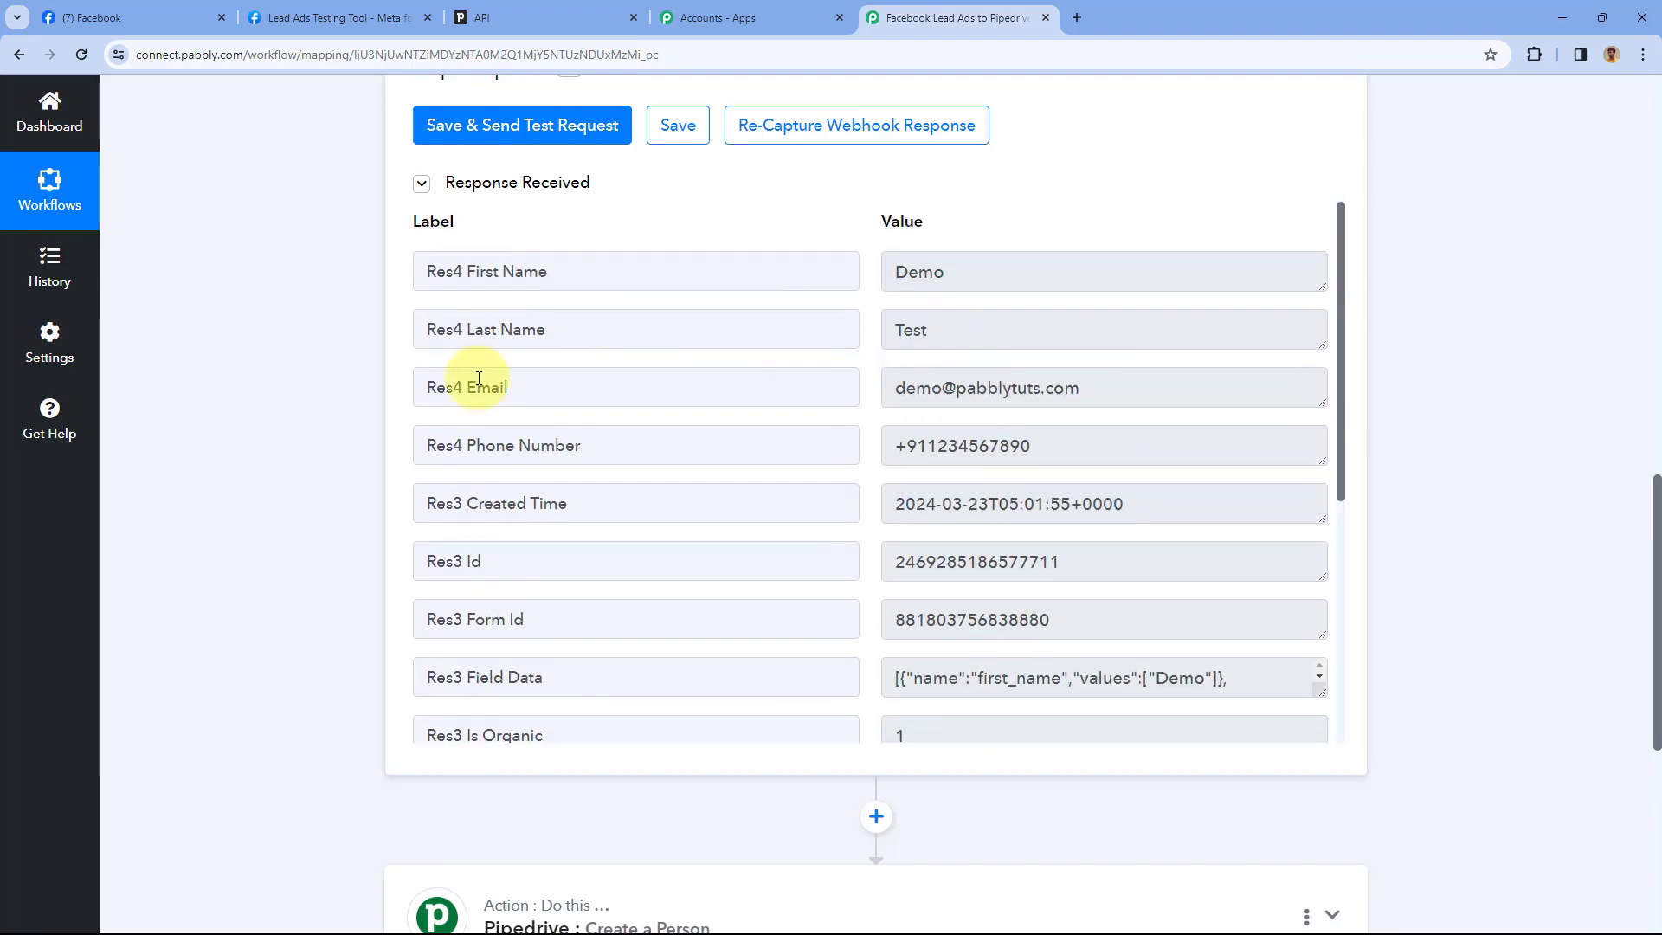
pyautogui.scroll(-6, 361, 407)
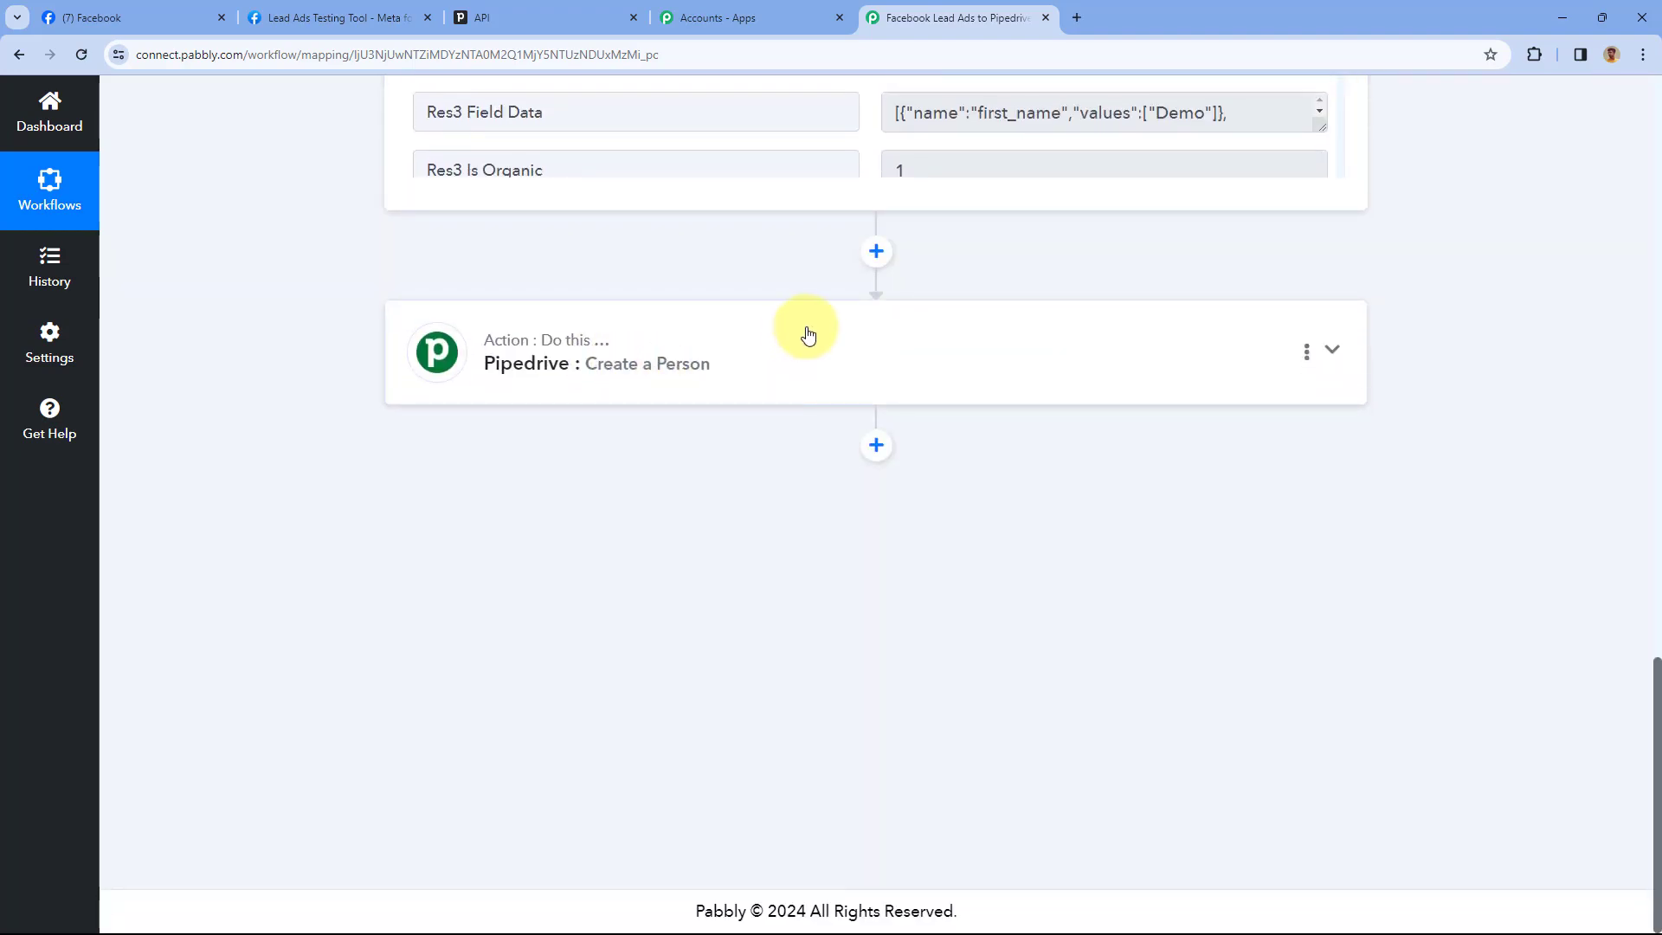
# Map the Facebook lead's Res4 First Name and Res4 Last Name into the Pipedrive person's Name
pyautogui.click(805, 336)
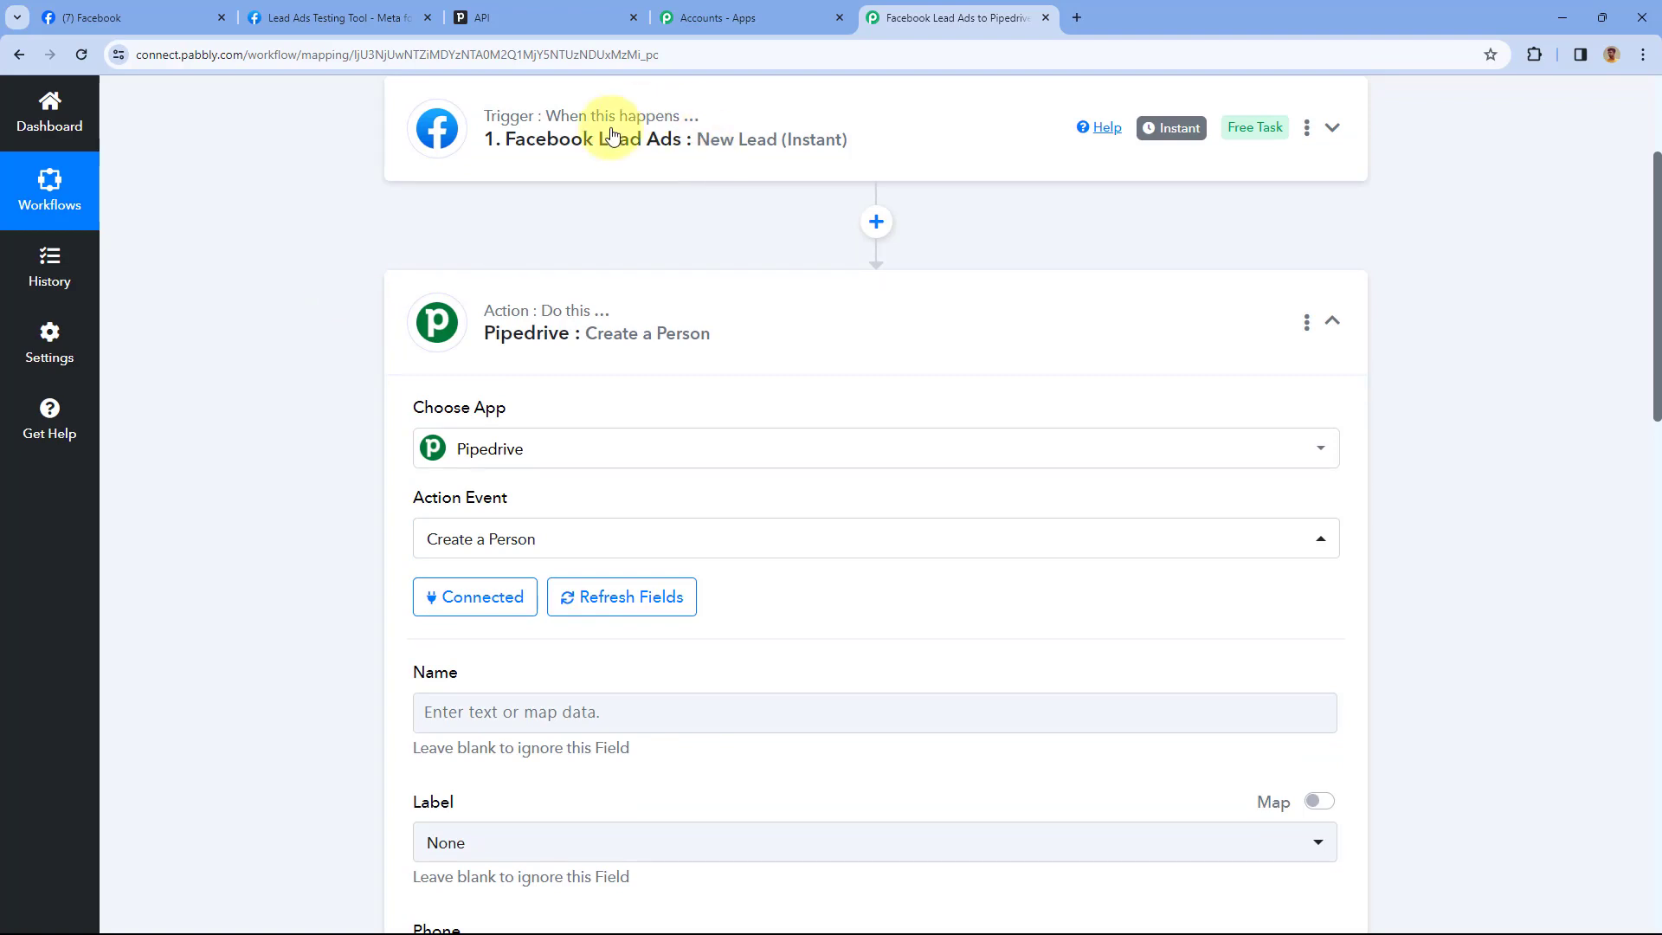
pyautogui.scroll(-1, 537, 221)
pyautogui.scroll(-4, 536, 221)
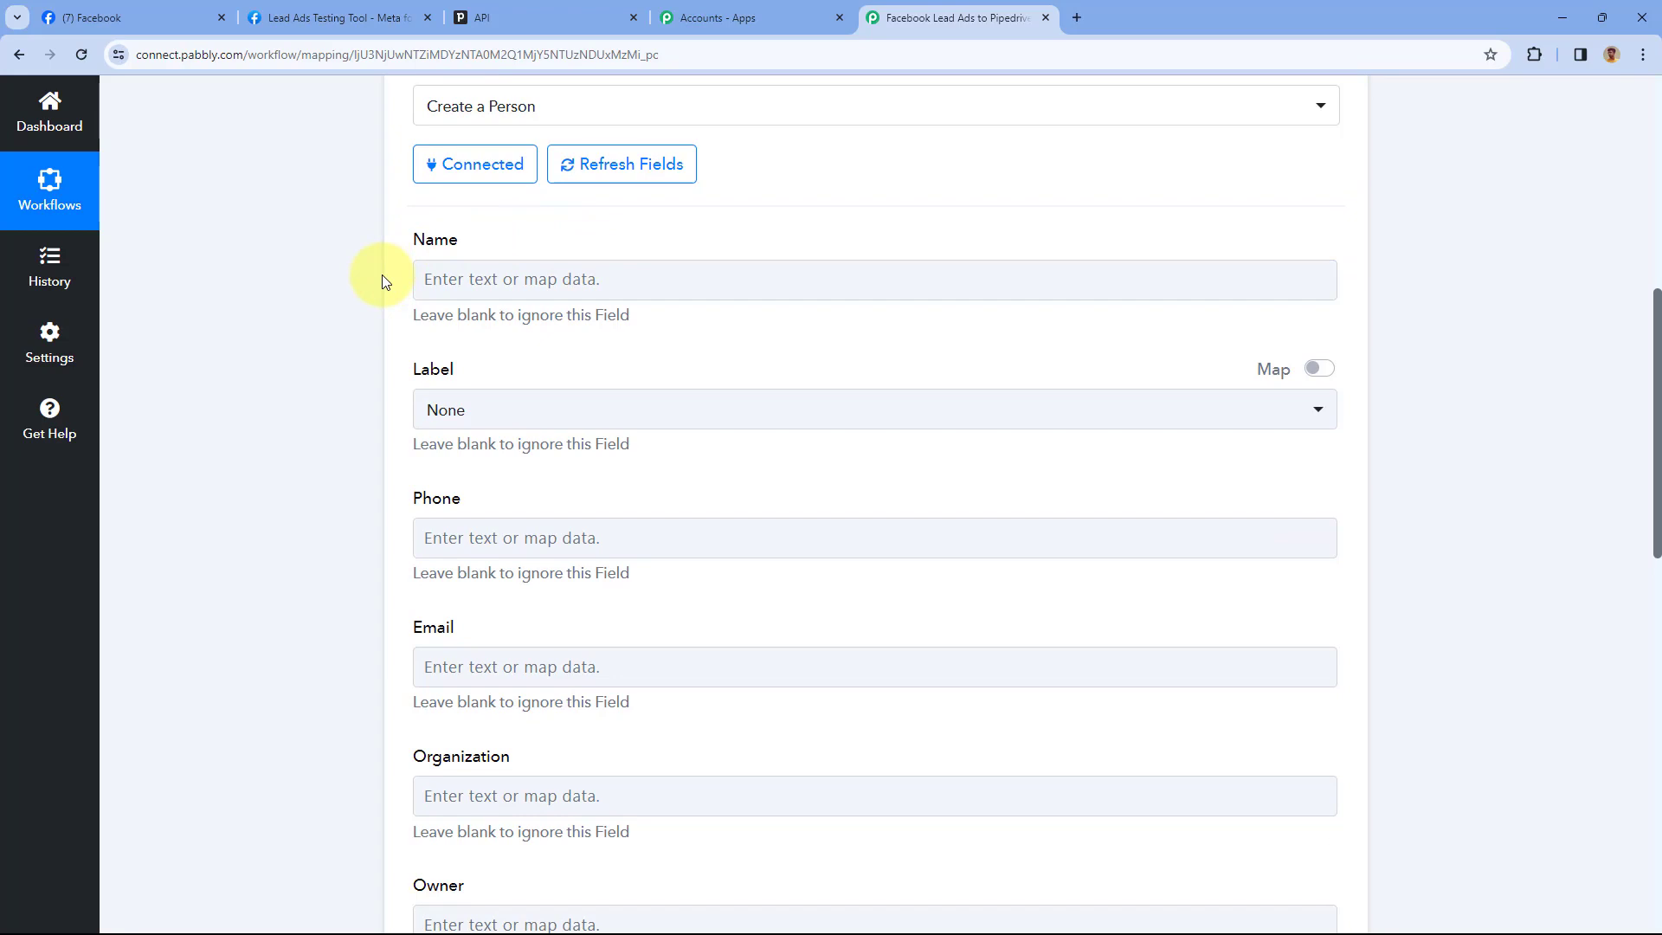
pyautogui.click(483, 281)
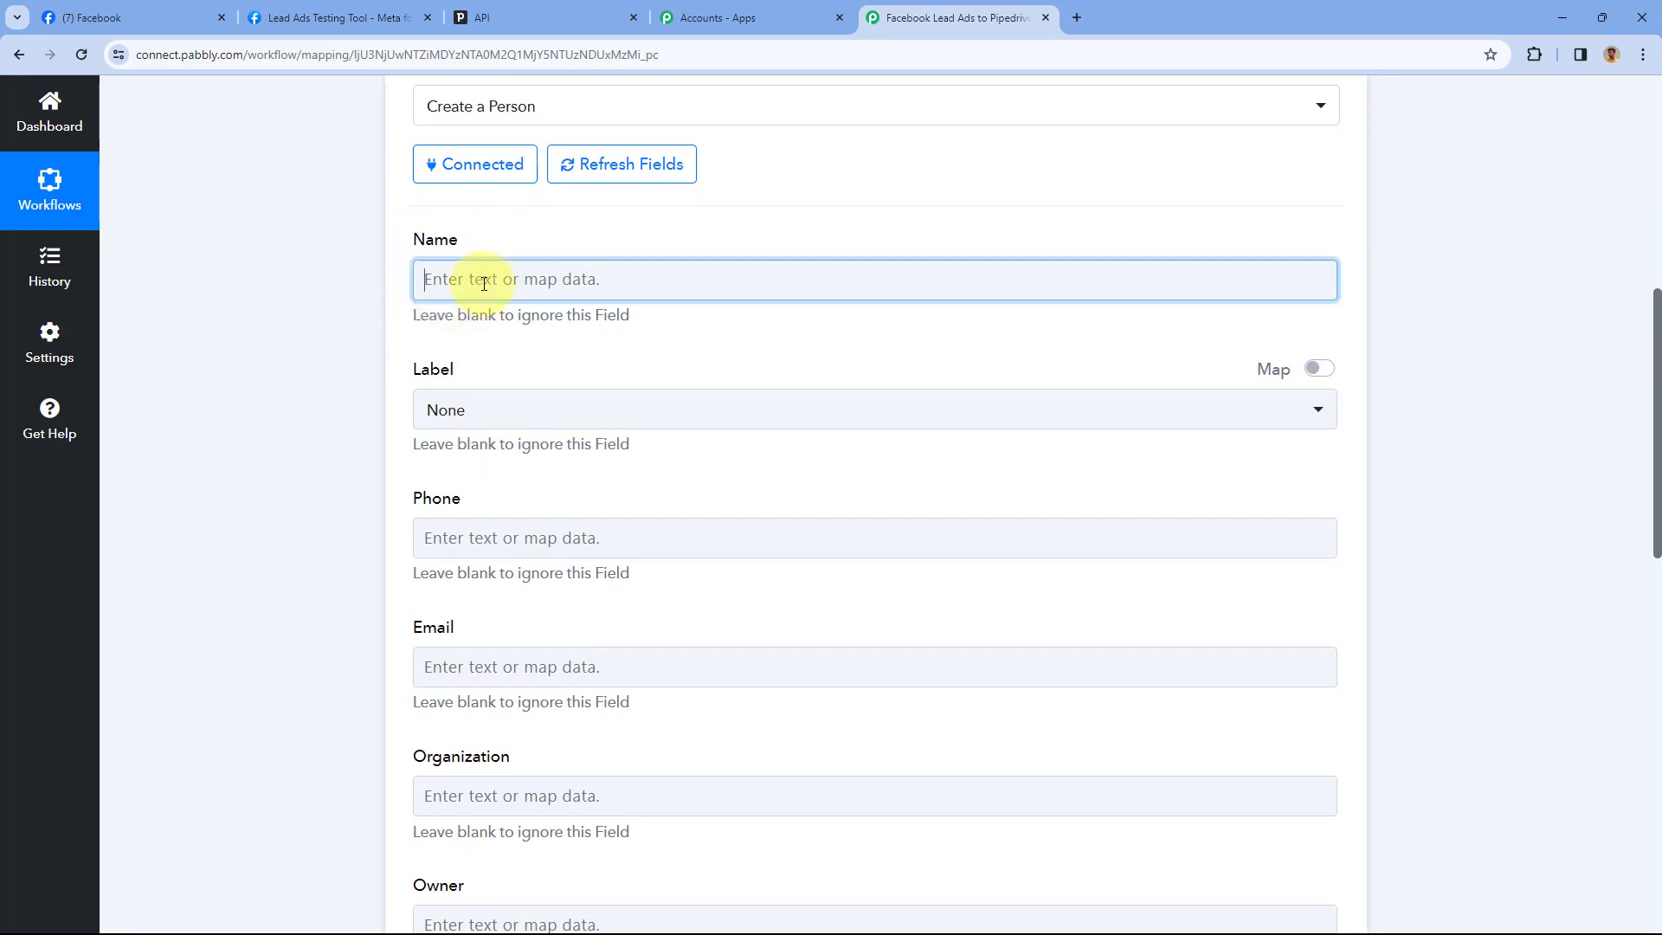
pyautogui.click(604, 442)
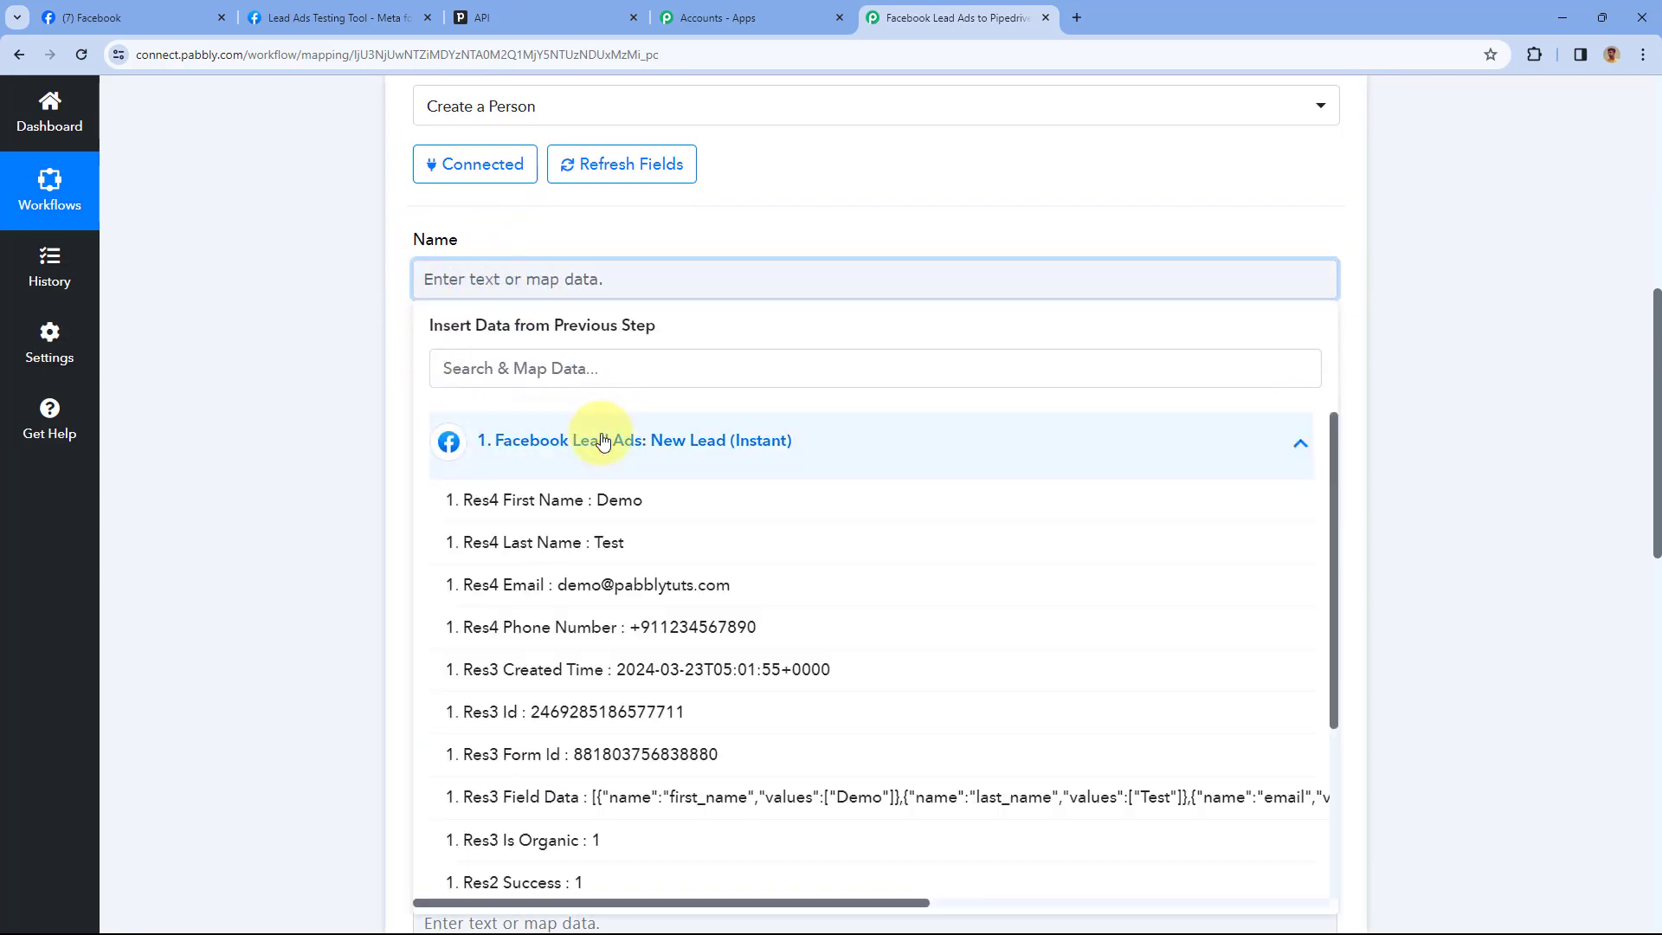
pyautogui.scroll(-2, 350, 353)
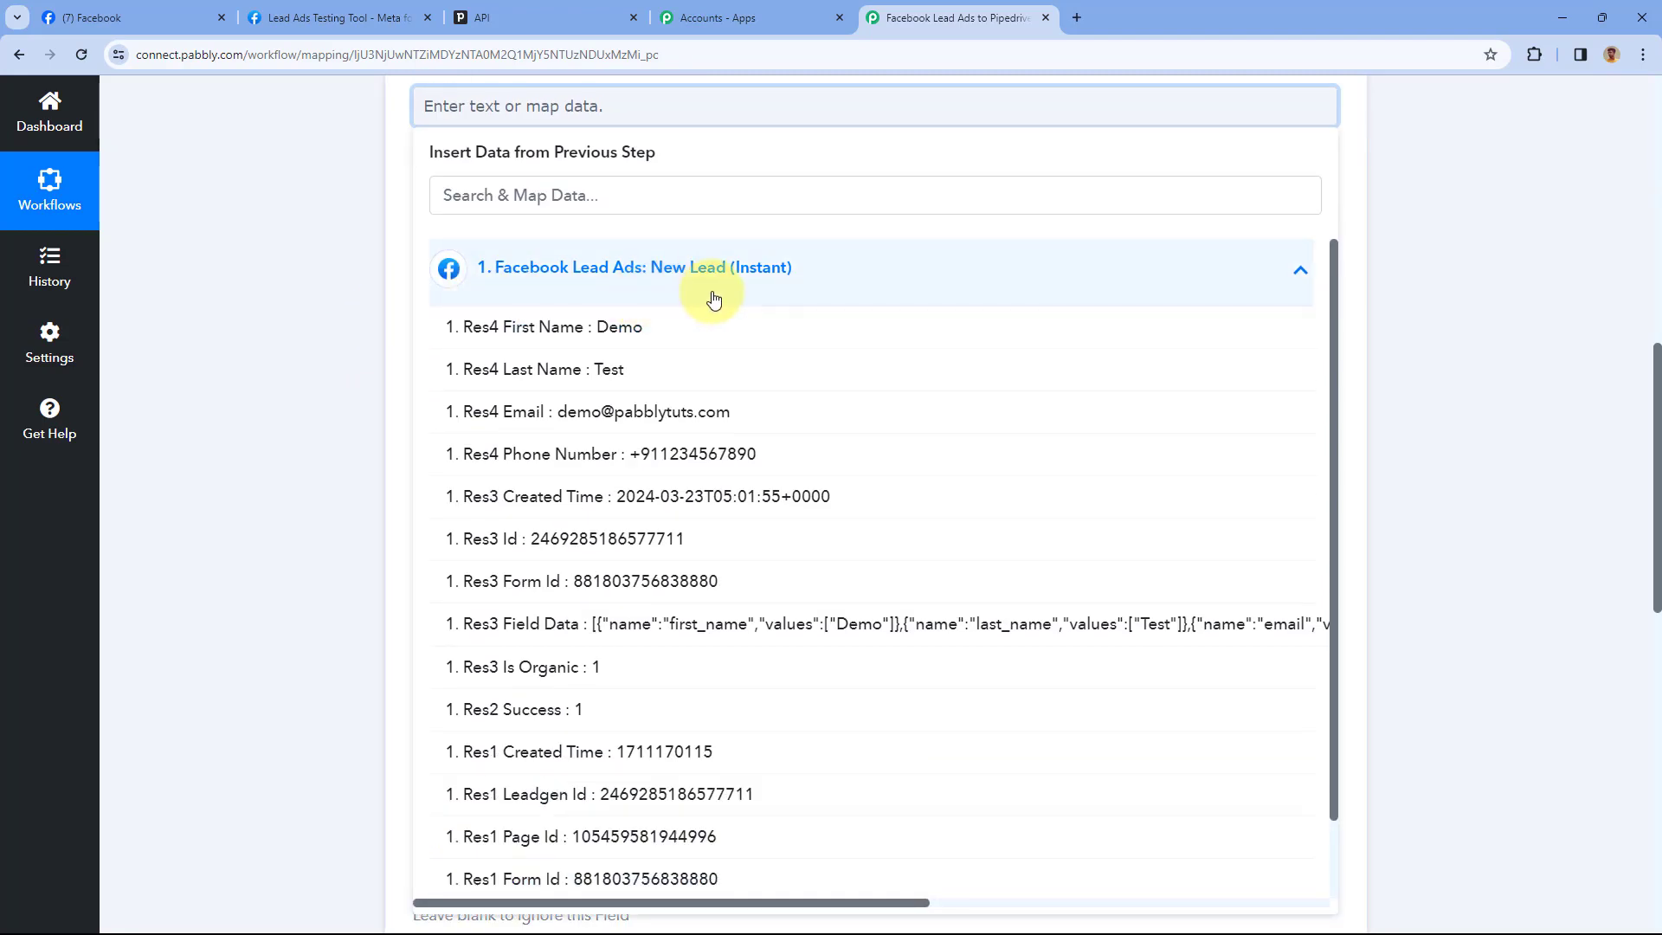
pyautogui.click(542, 336)
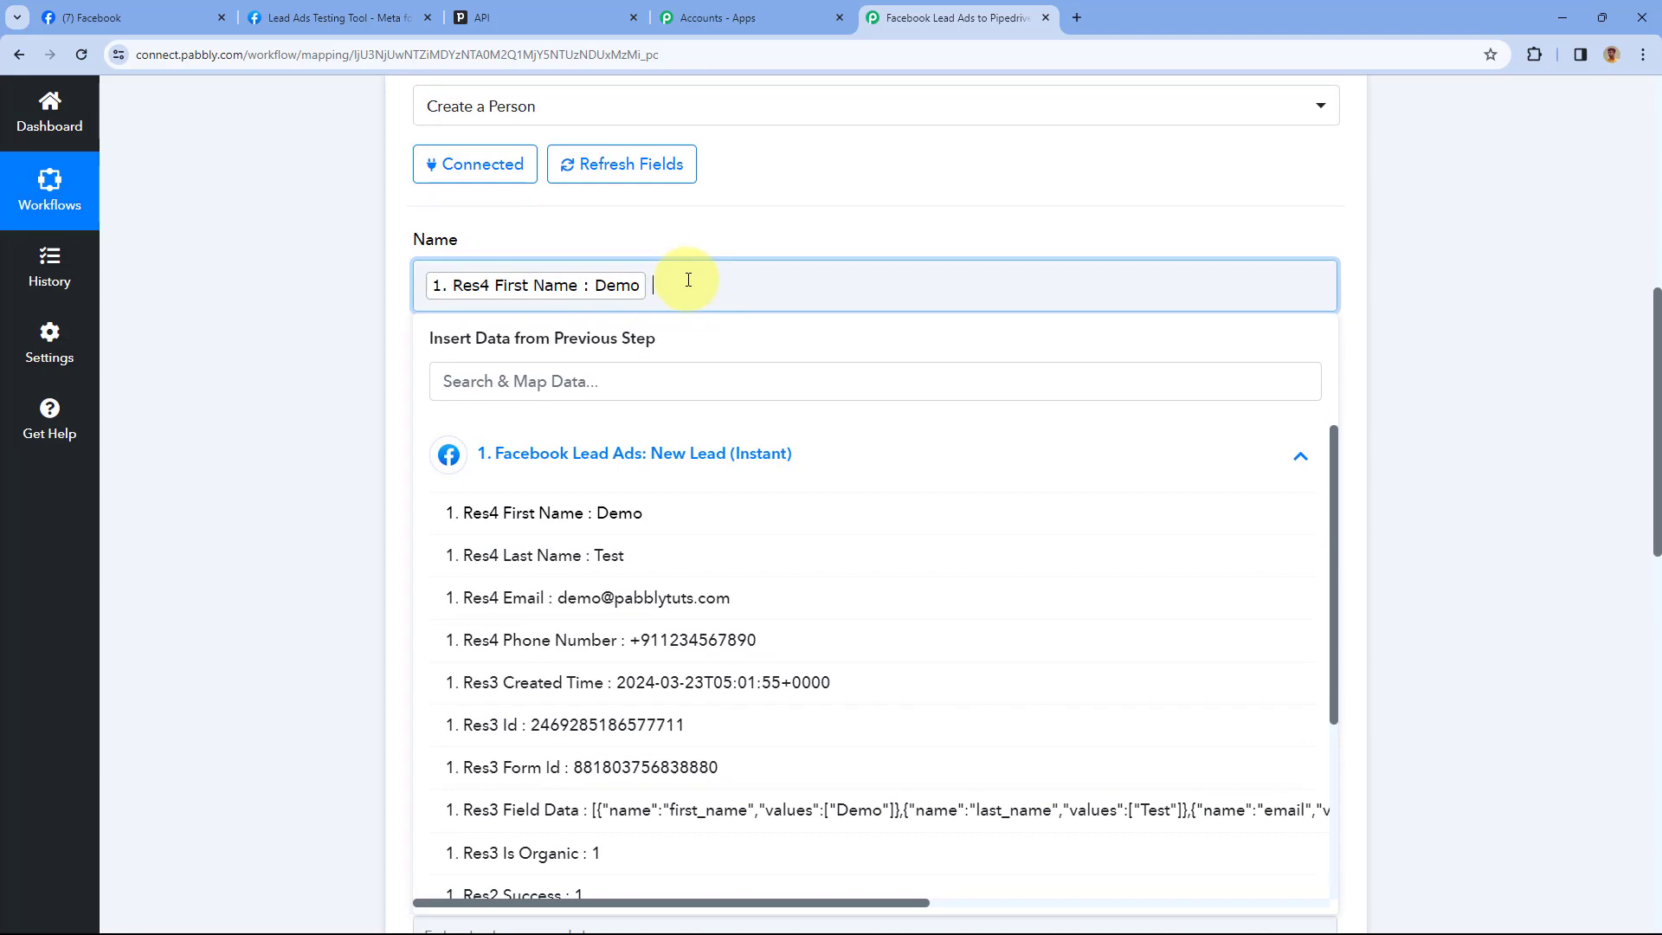
pyautogui.click(530, 565)
pyautogui.click(575, 230)
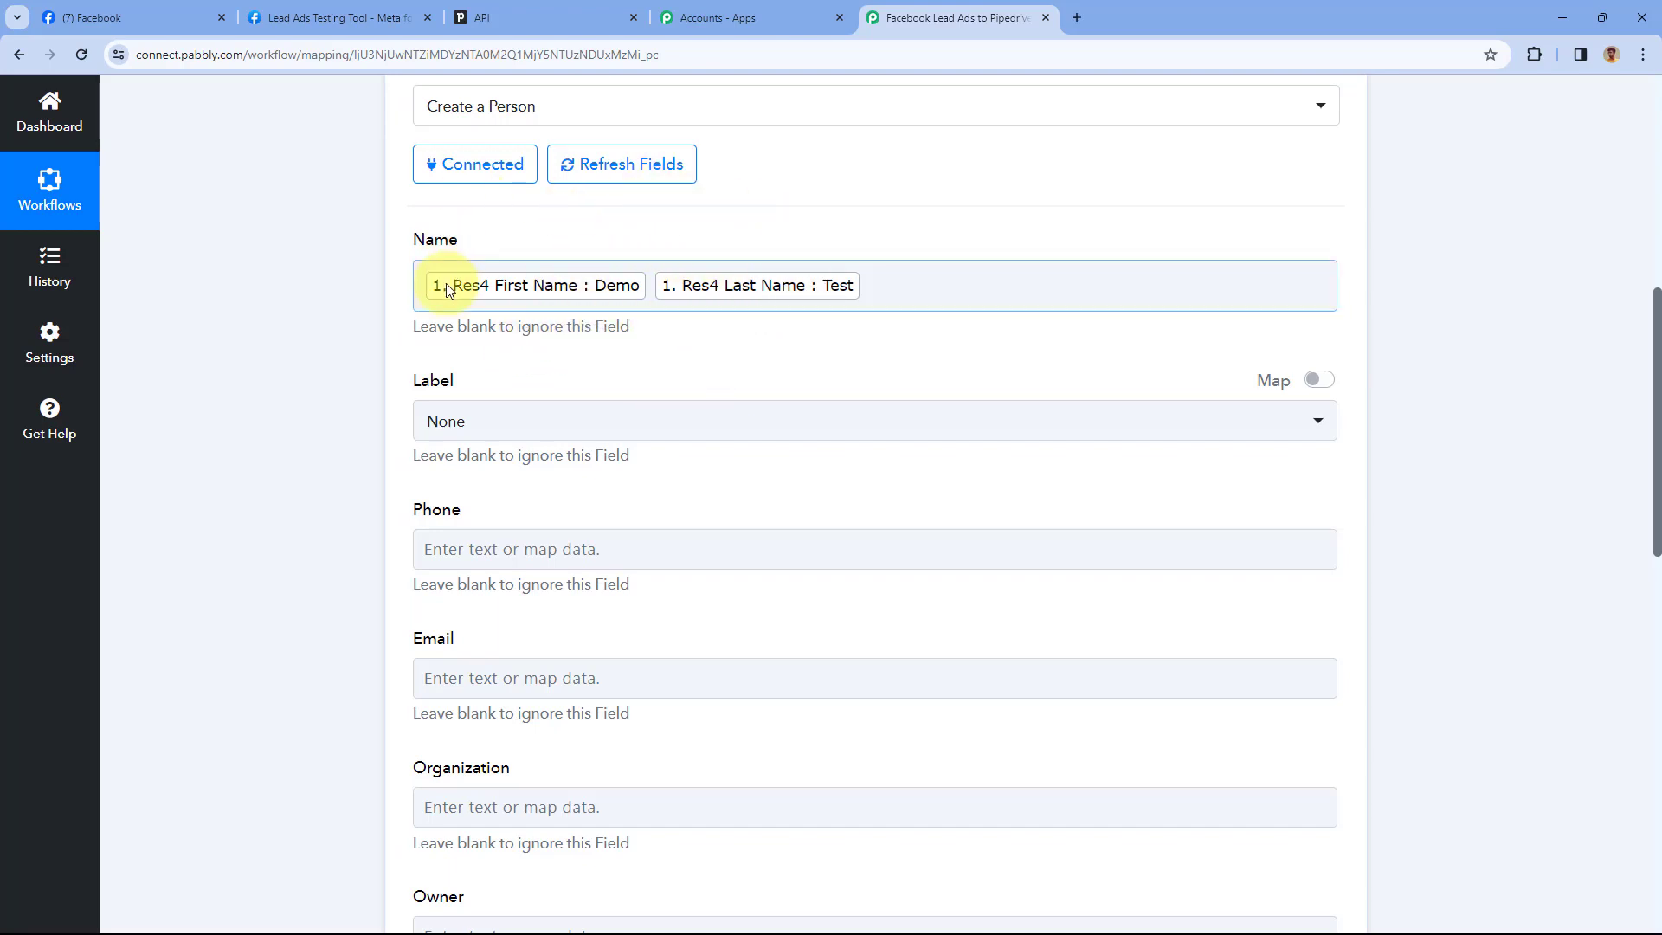
pyautogui.scroll(-2, 444, 188)
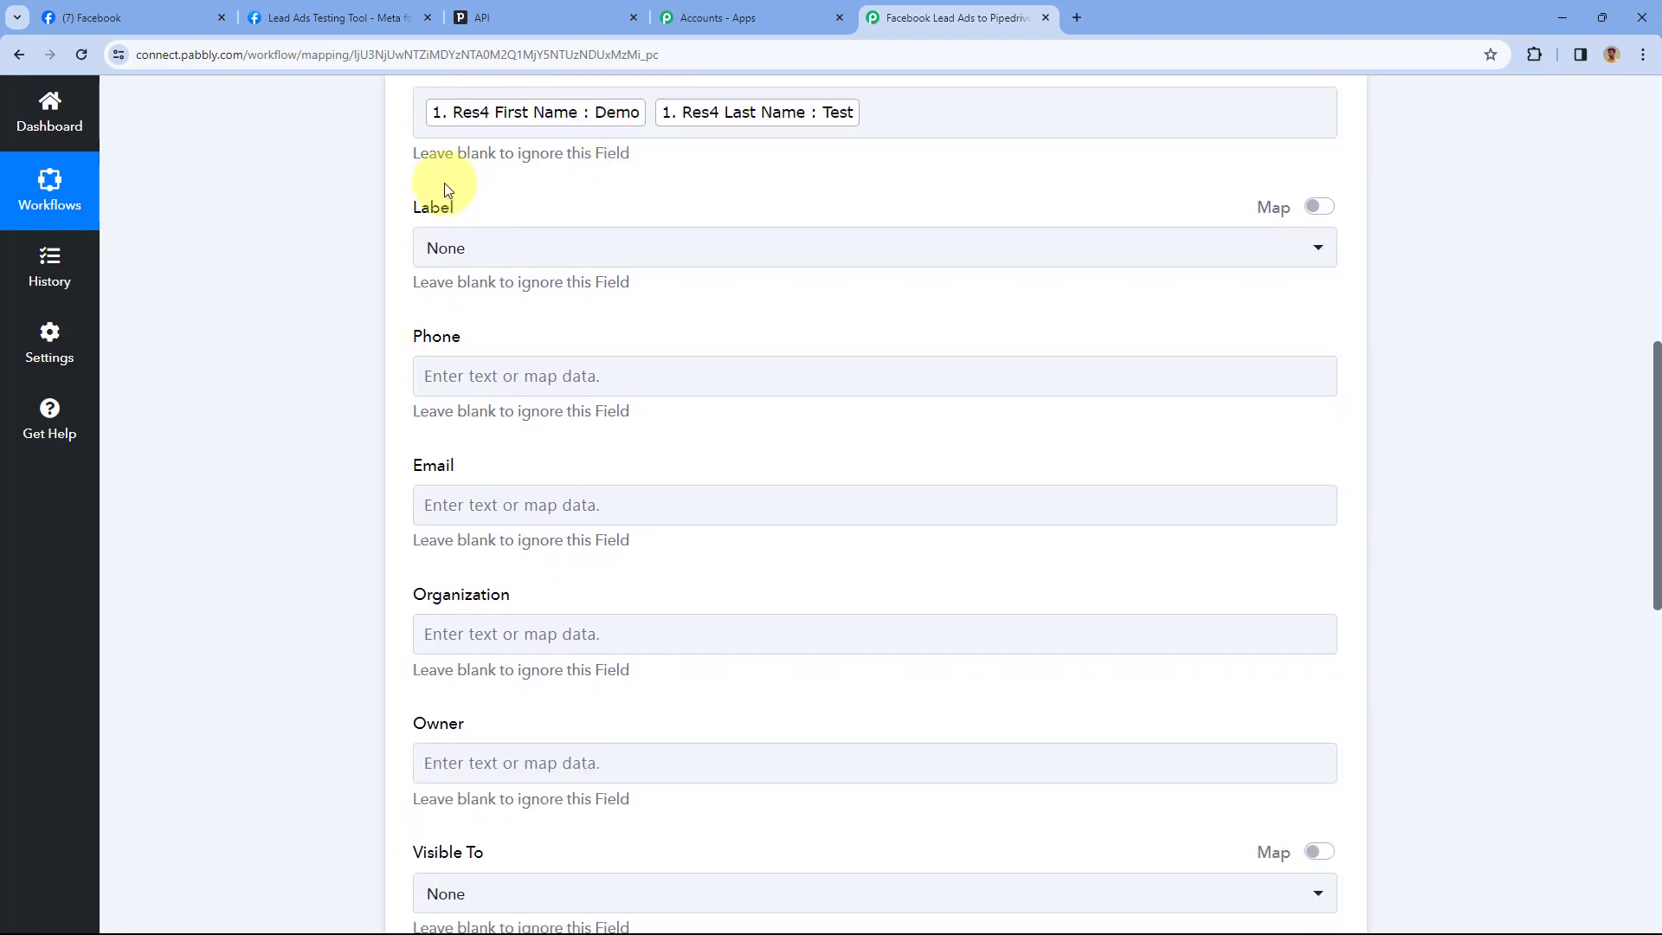
# Set the Pipedrive person's Label to Hot lead
pyautogui.click(702, 253)
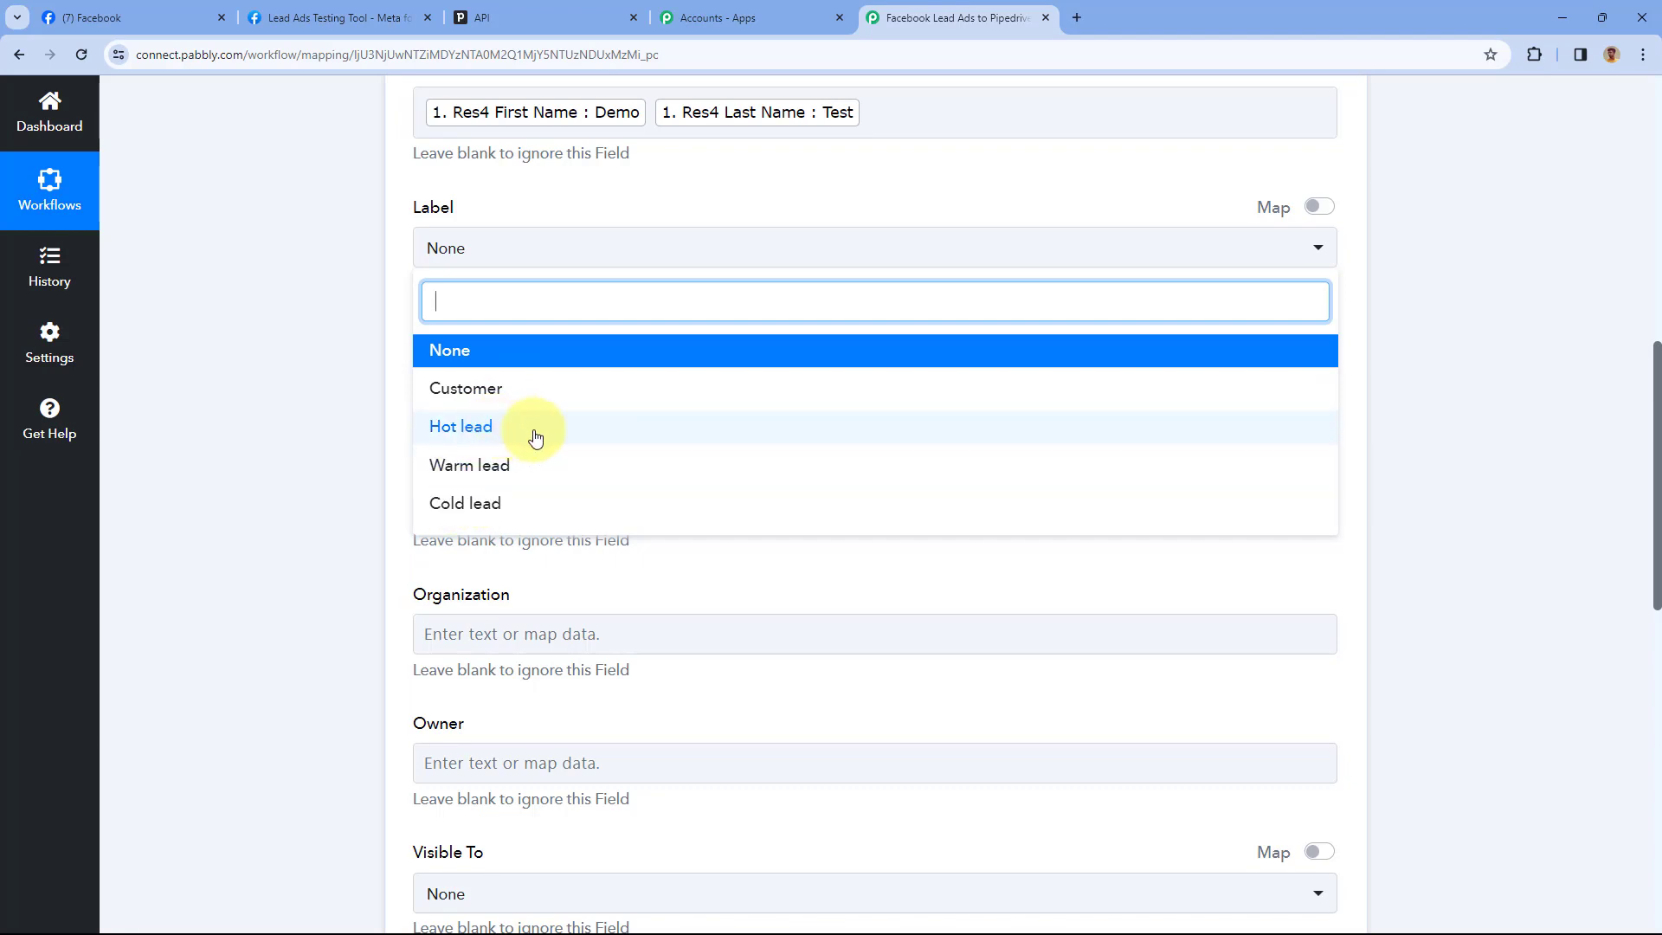
pyautogui.click(536, 439)
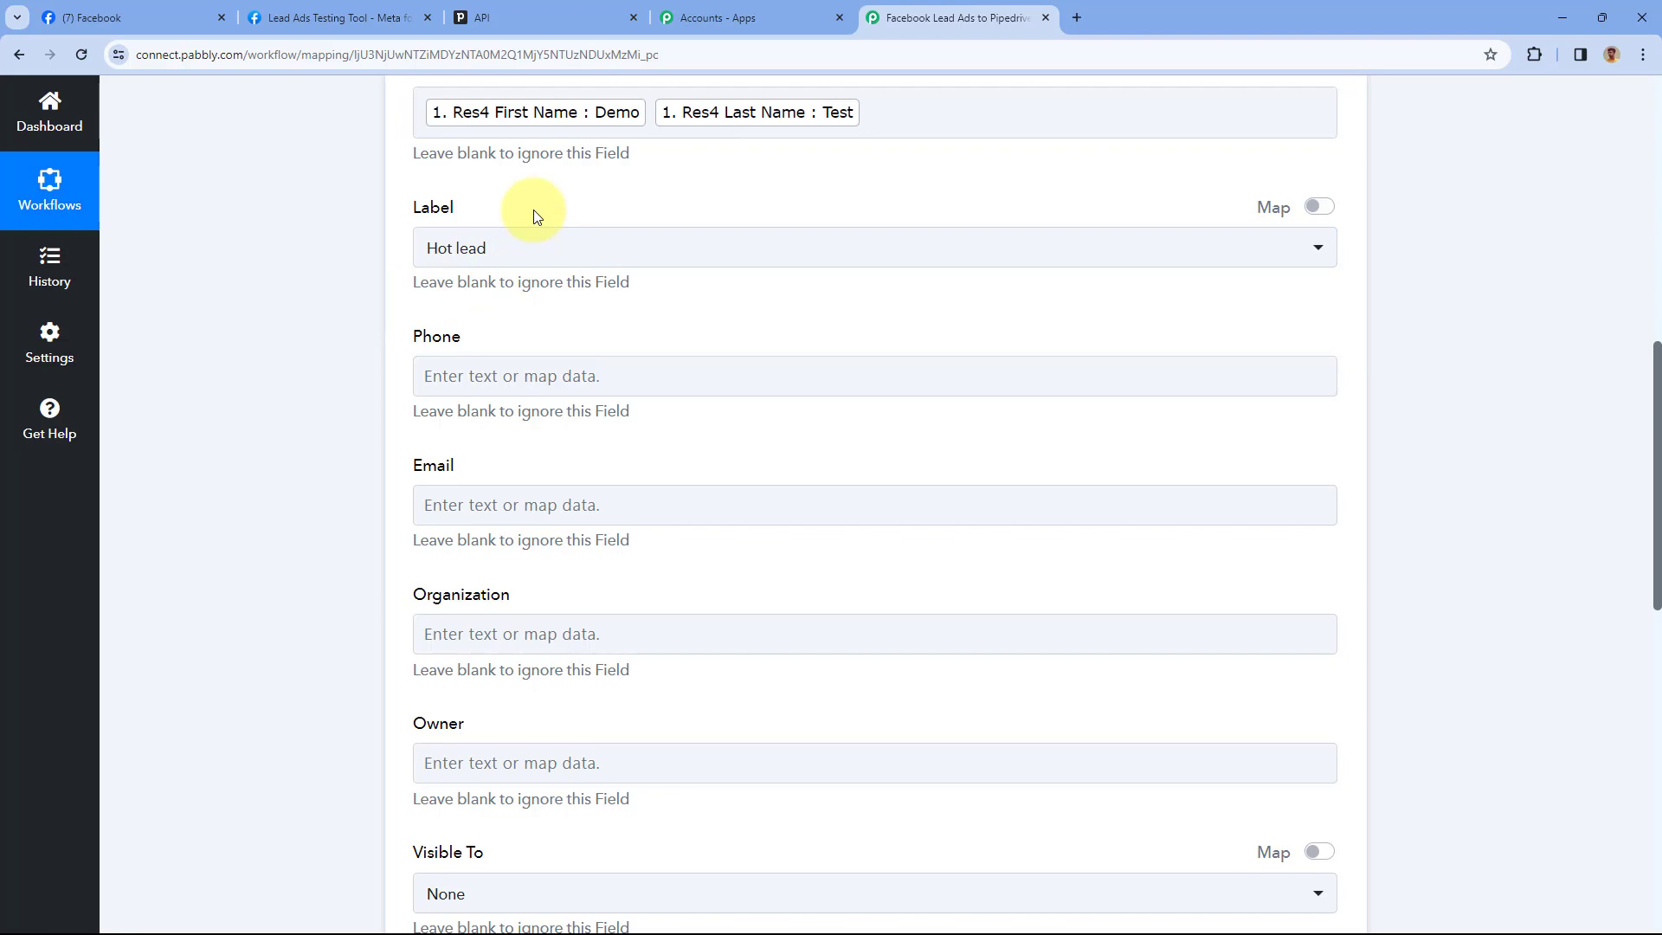
pyautogui.scroll(-1, 534, 216)
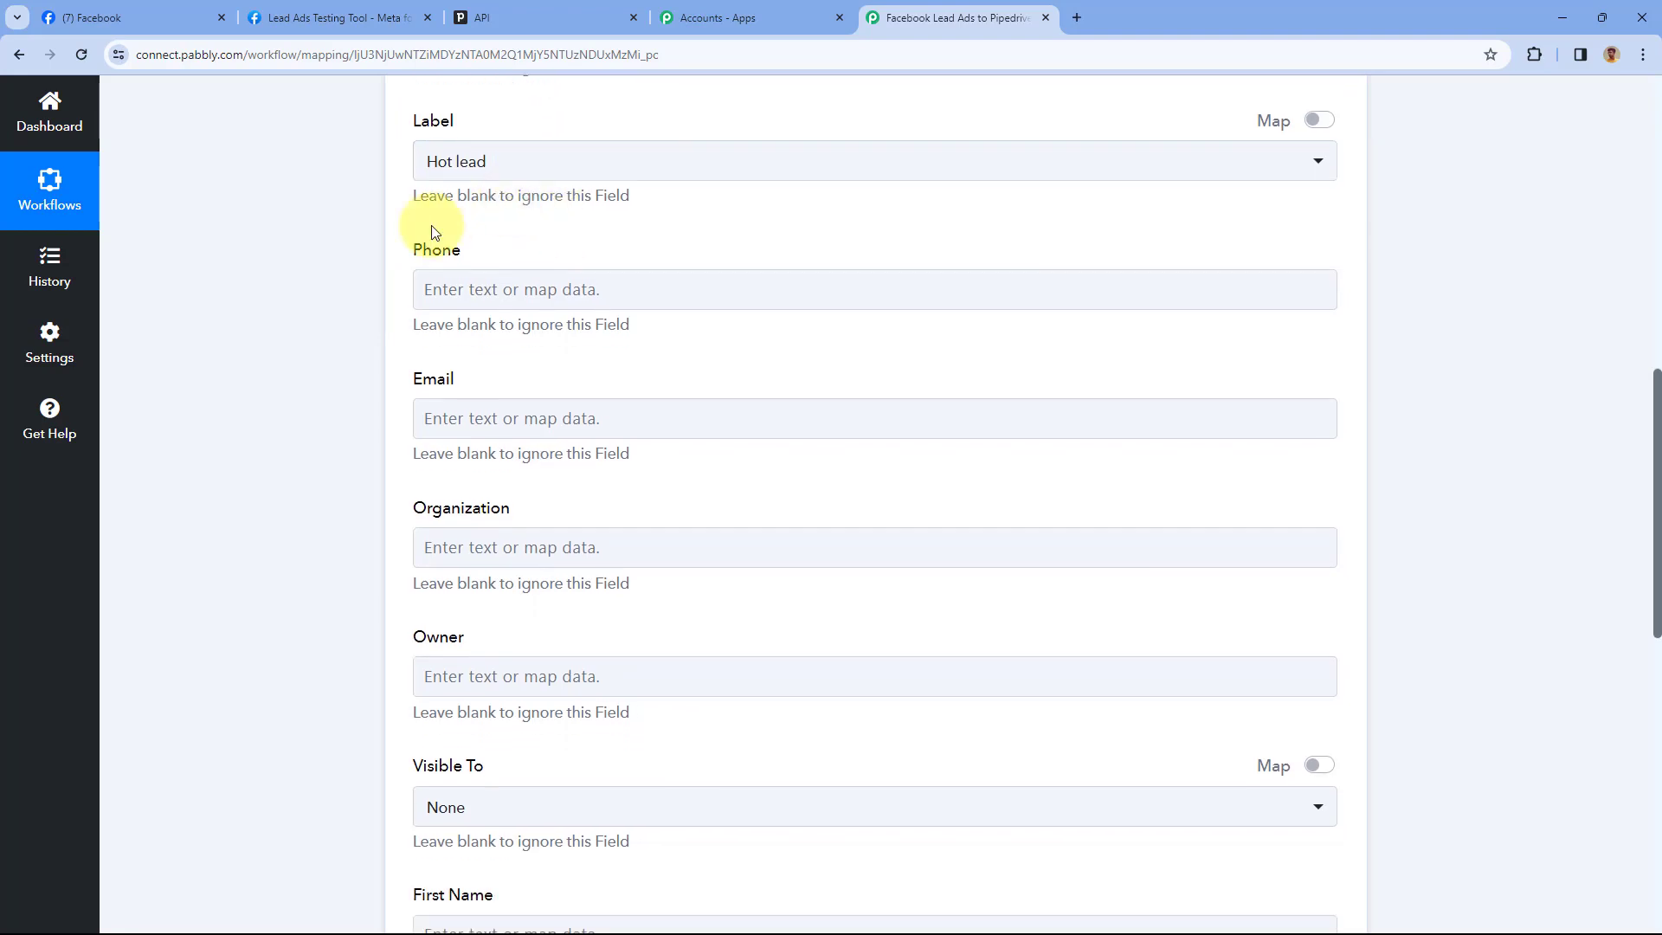
# Map the lead's Res4 Phone Number into Phone and Res4 Email into Email
pyautogui.click(471, 289)
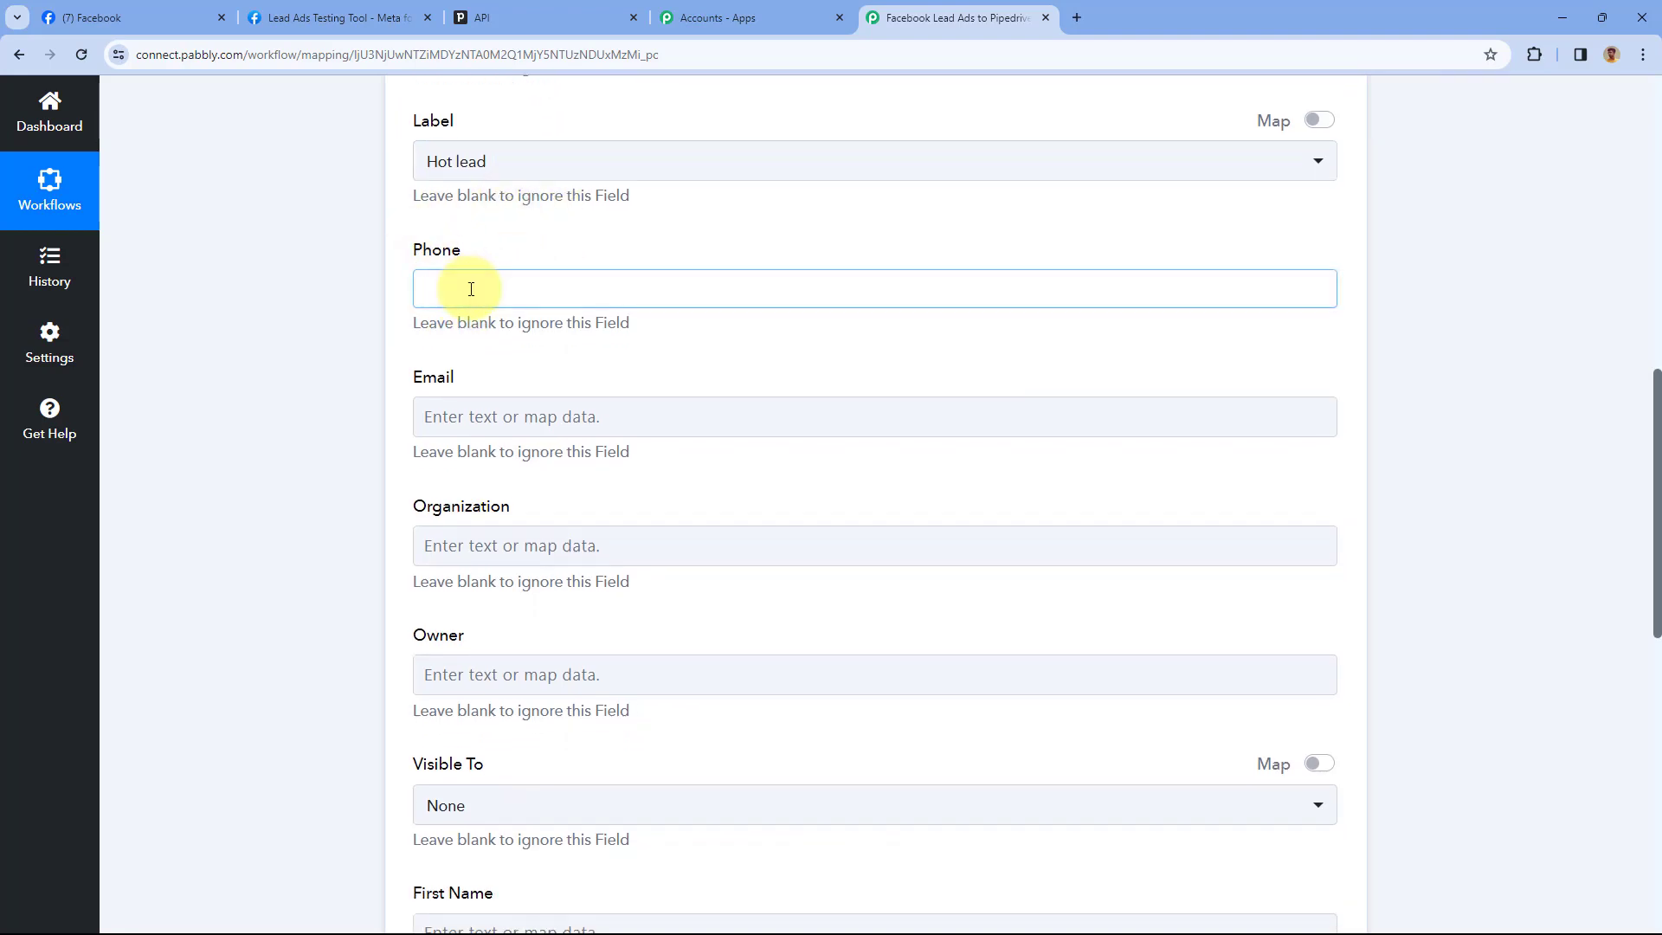
pyautogui.scroll(-1, 688, 379)
pyautogui.click(669, 372)
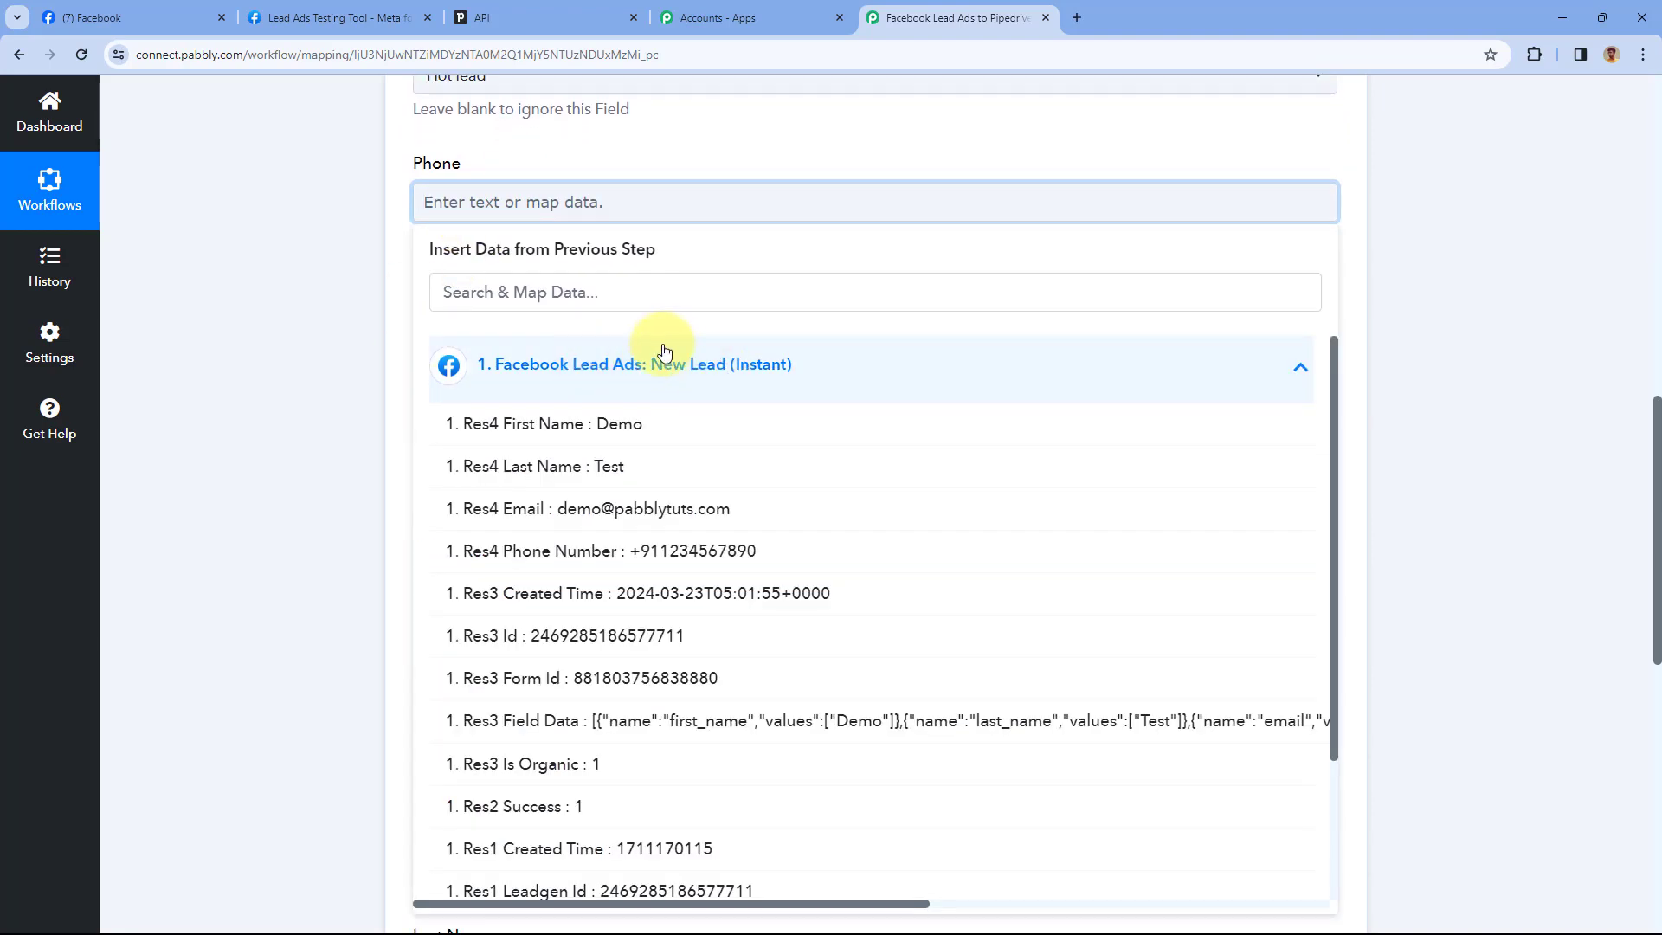
pyautogui.click(661, 554)
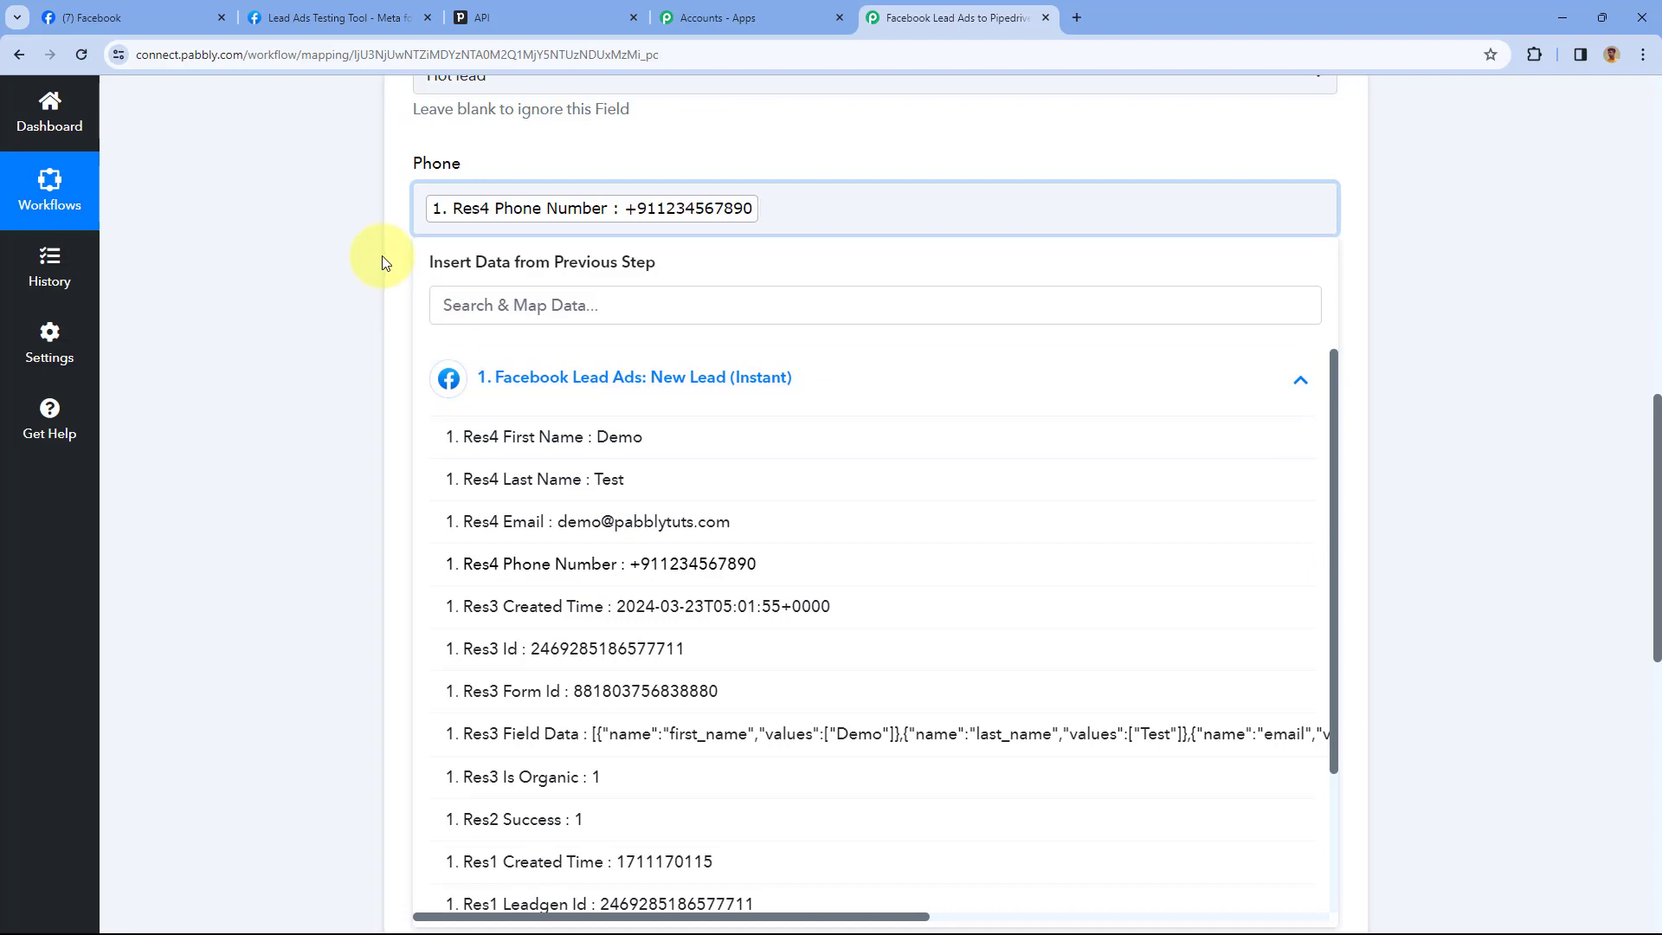
pyautogui.click(385, 260)
pyautogui.scroll(-1, 382, 278)
pyautogui.click(597, 253)
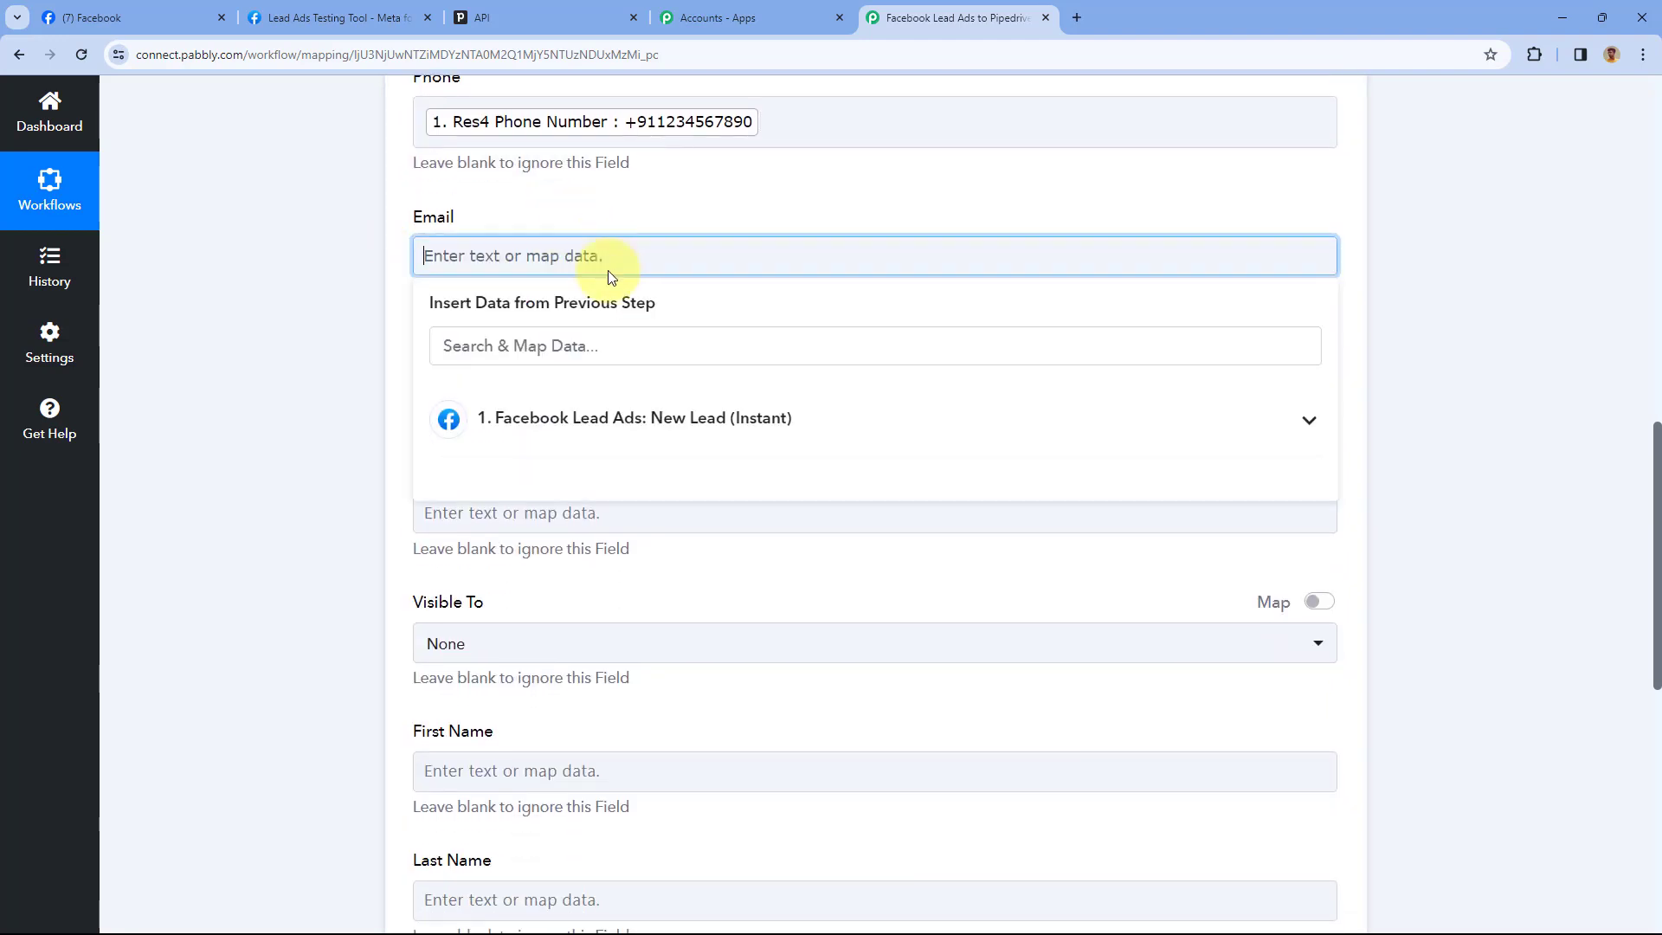
pyautogui.click(667, 450)
pyautogui.click(582, 561)
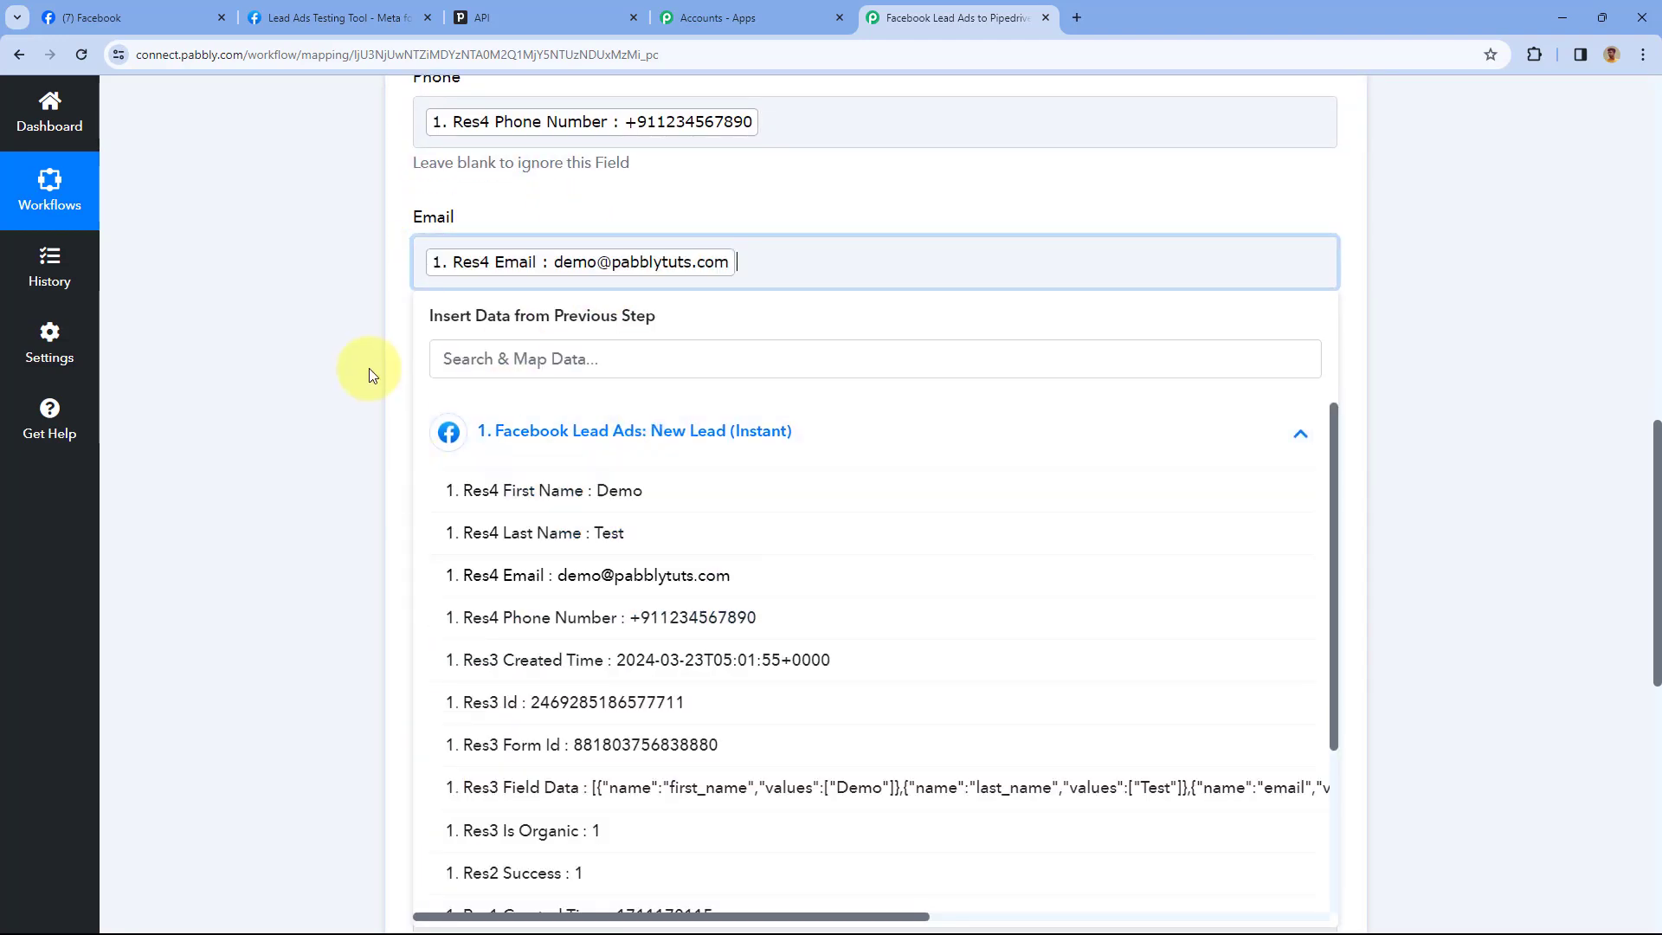
pyautogui.click(399, 344)
pyautogui.scroll(-2, 407, 337)
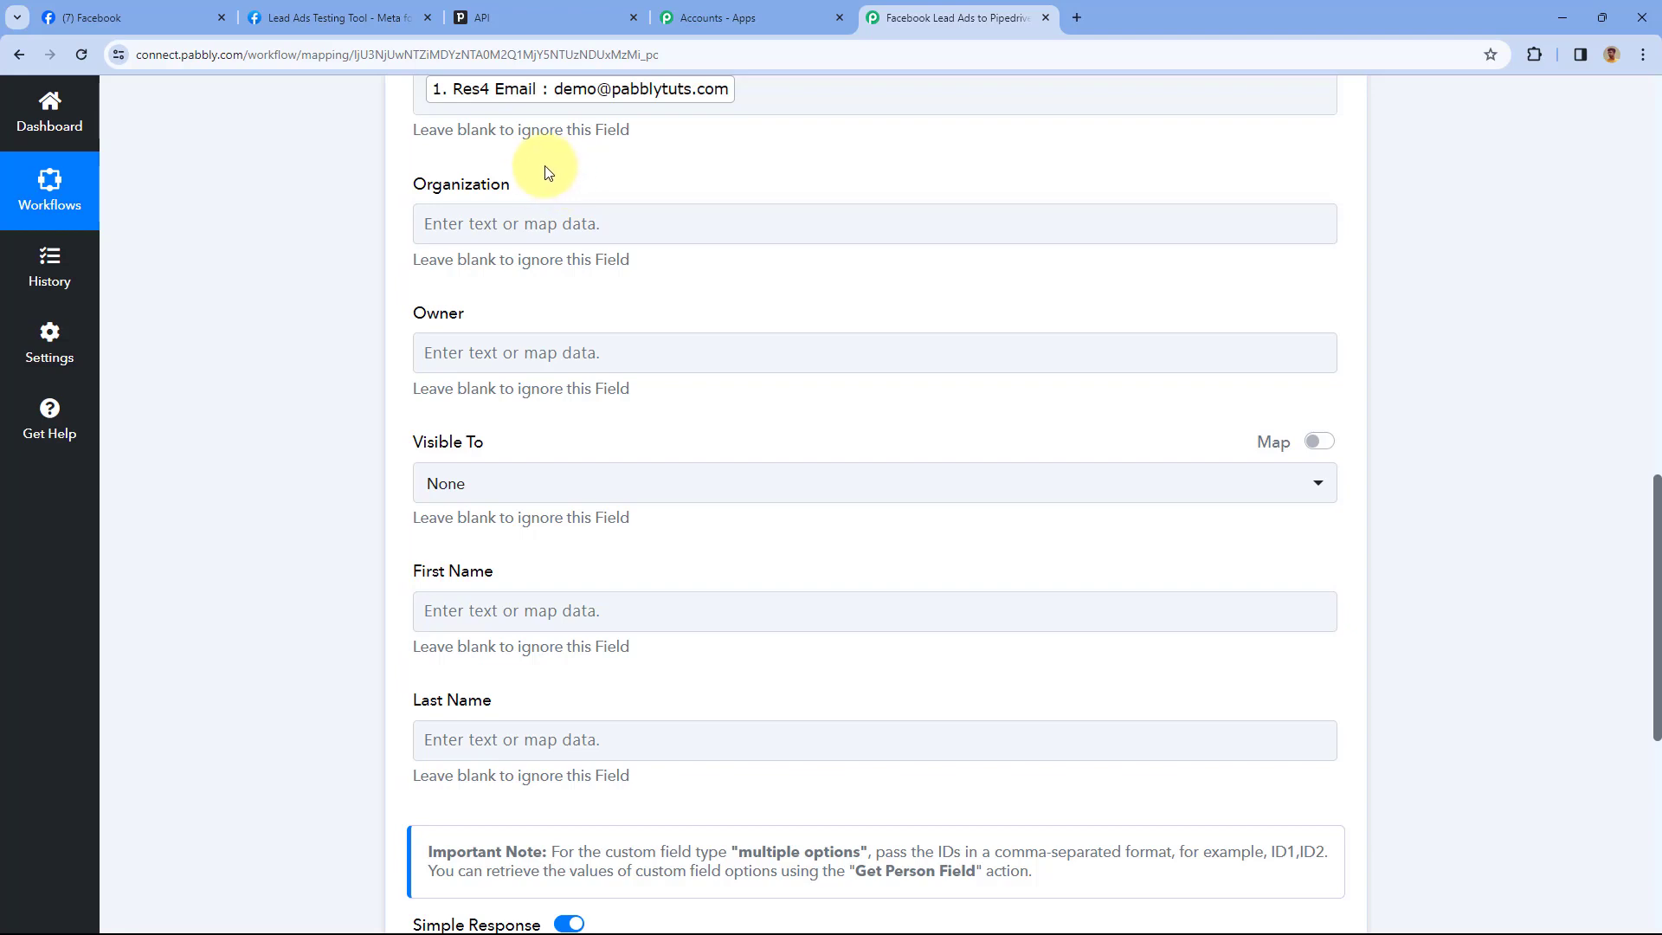
# Set the person's visibility to Item owner
pyautogui.scroll(-2, 409, 233)
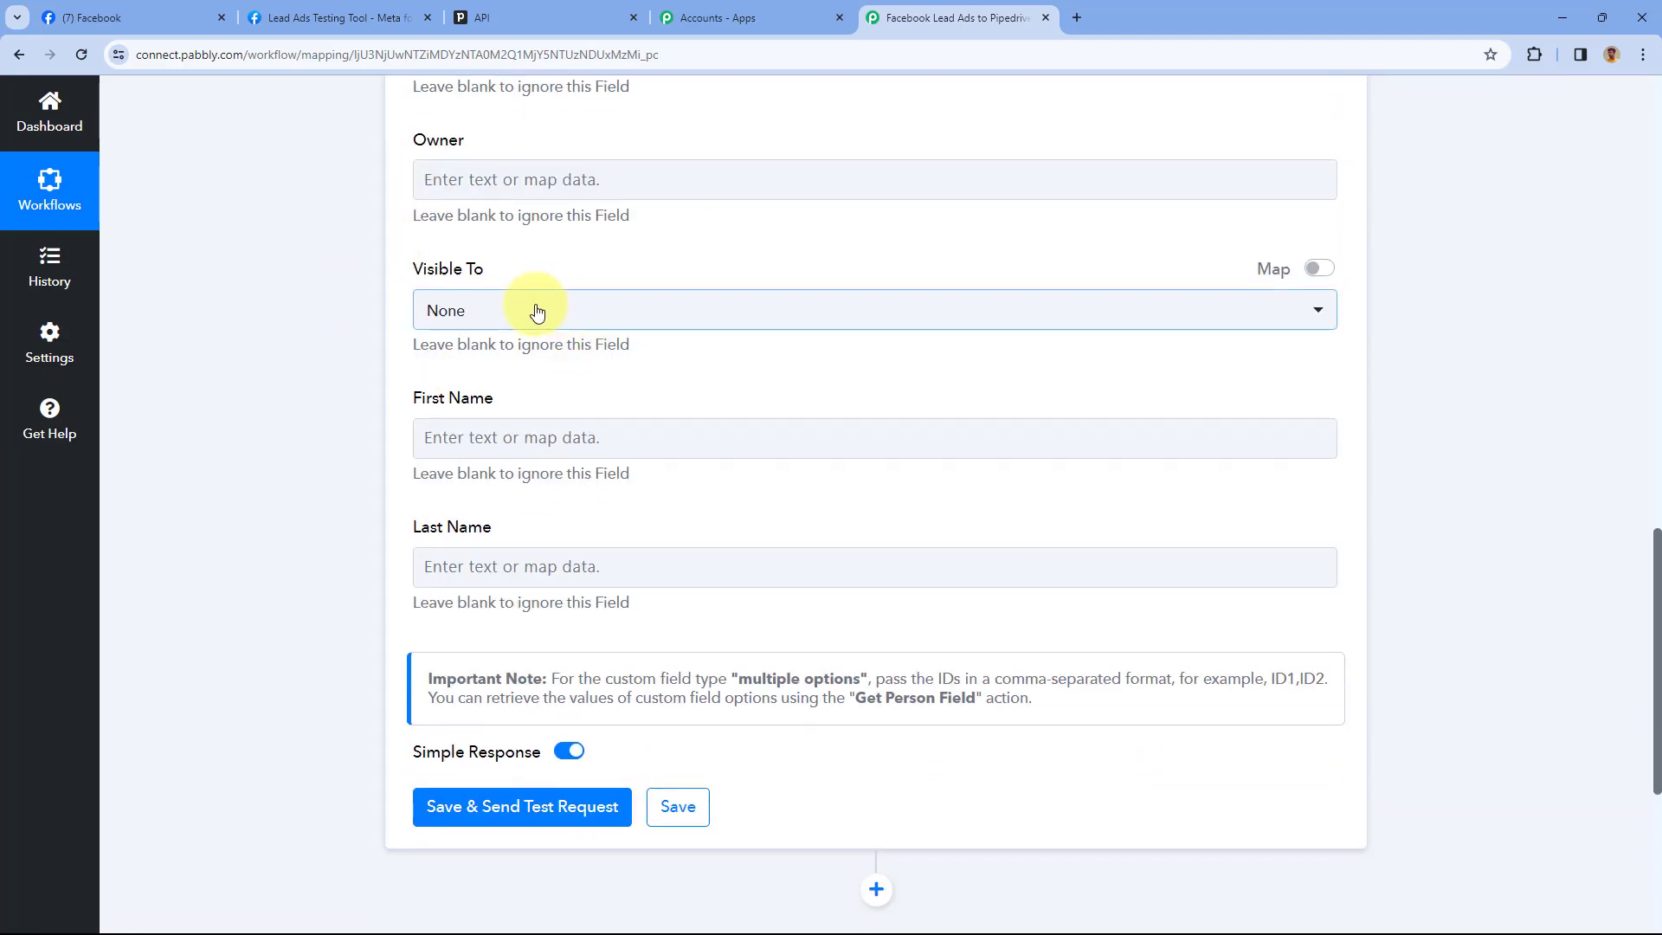
pyautogui.click(535, 314)
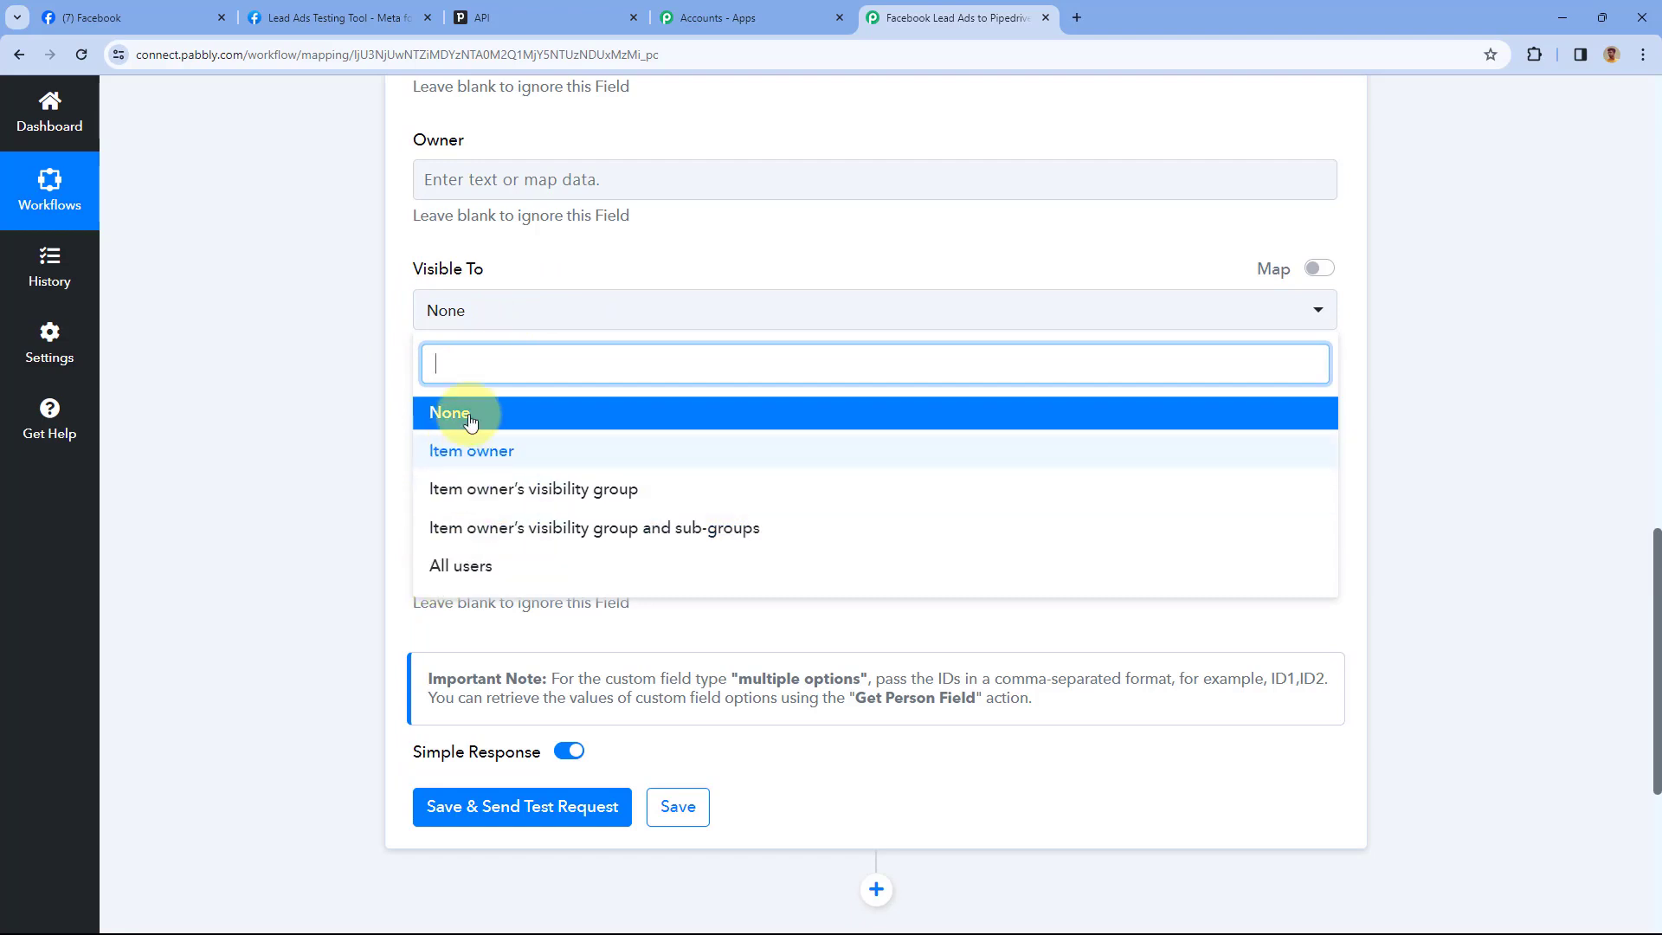
pyautogui.click(512, 461)
pyautogui.scroll(-1, 529, 192)
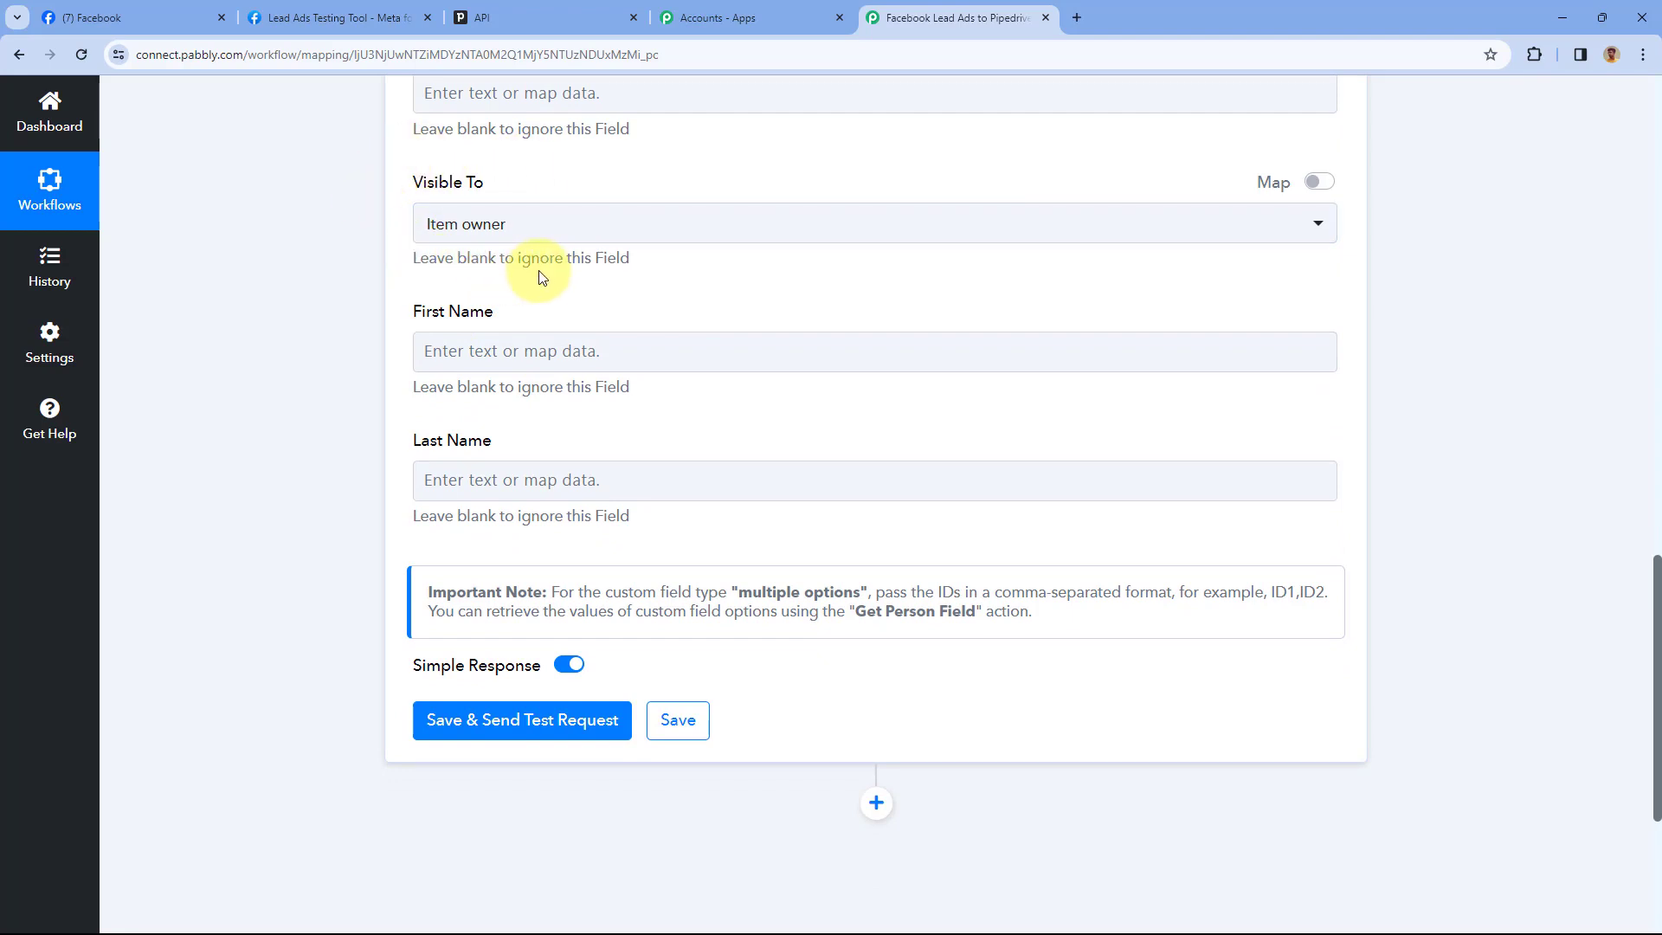
pyautogui.click(574, 226)
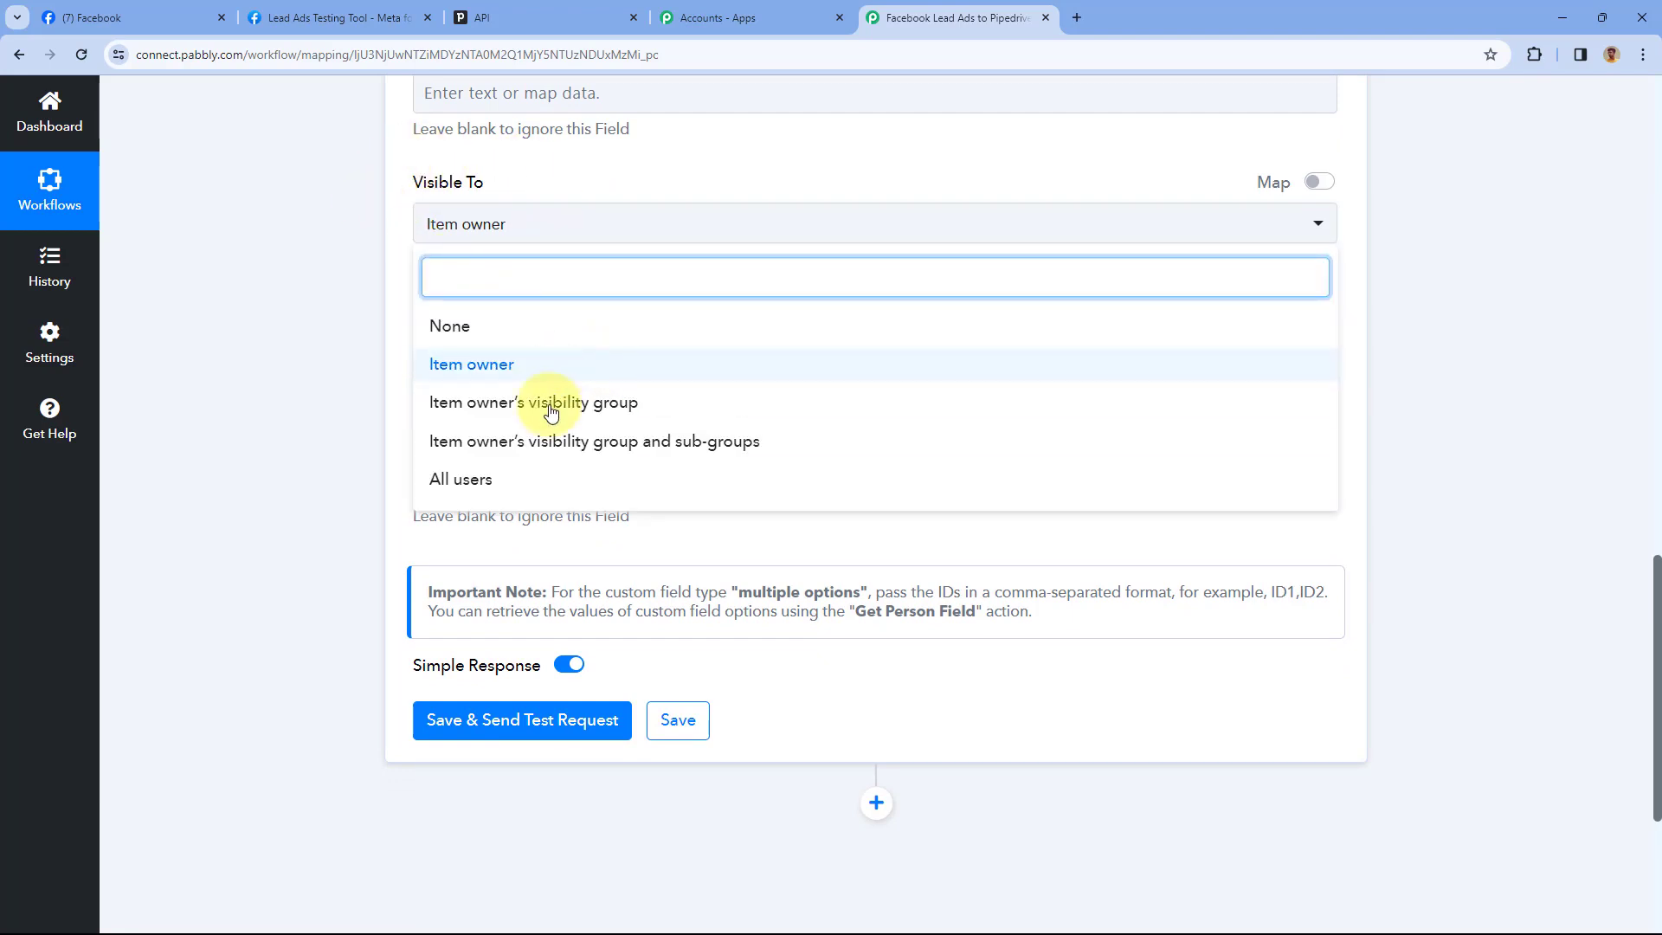
pyautogui.click(401, 274)
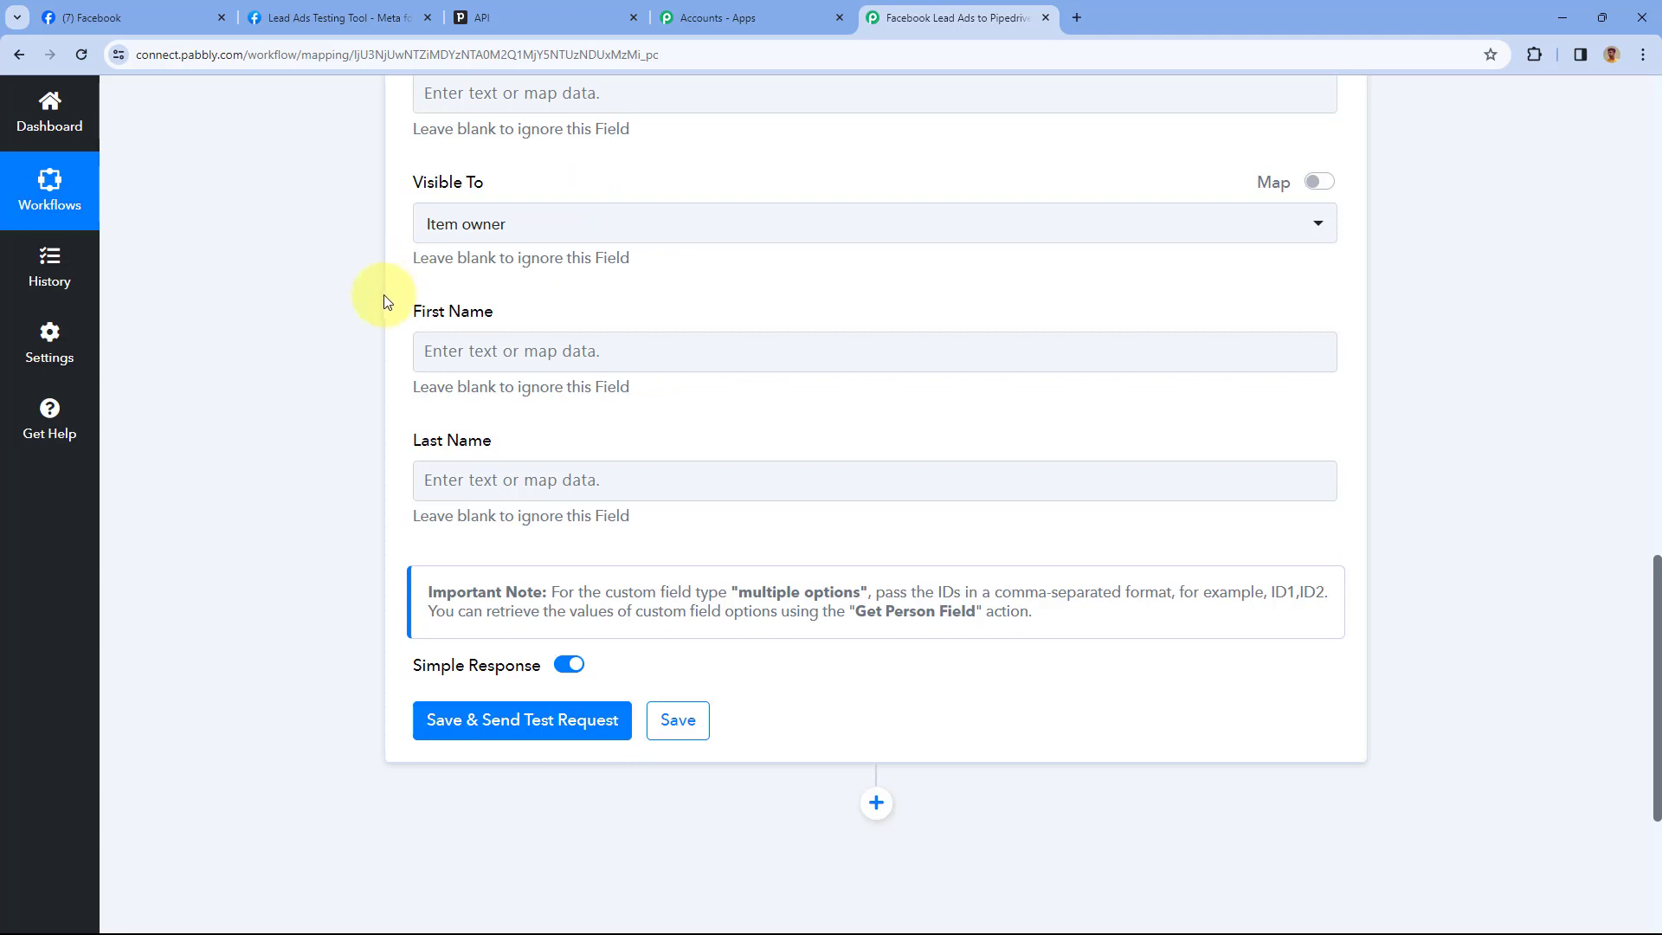
# Map Res4 First Name into First Name and Res4 Last Name into Last Name
pyautogui.click(449, 331)
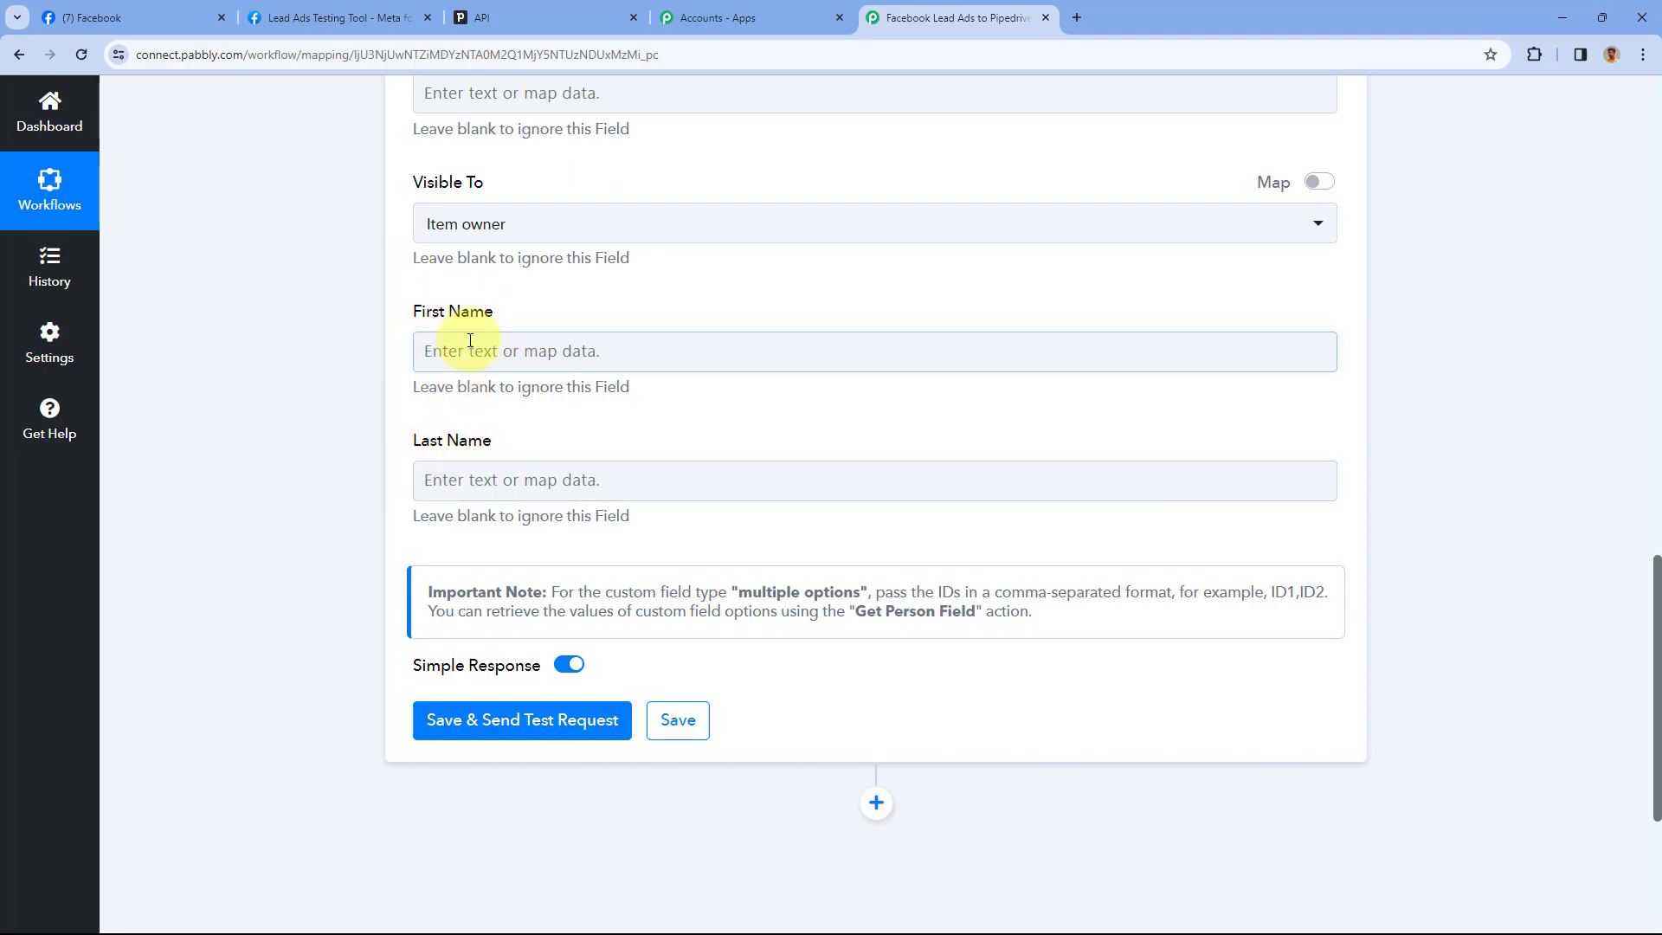
pyautogui.click(470, 342)
pyautogui.click(482, 511)
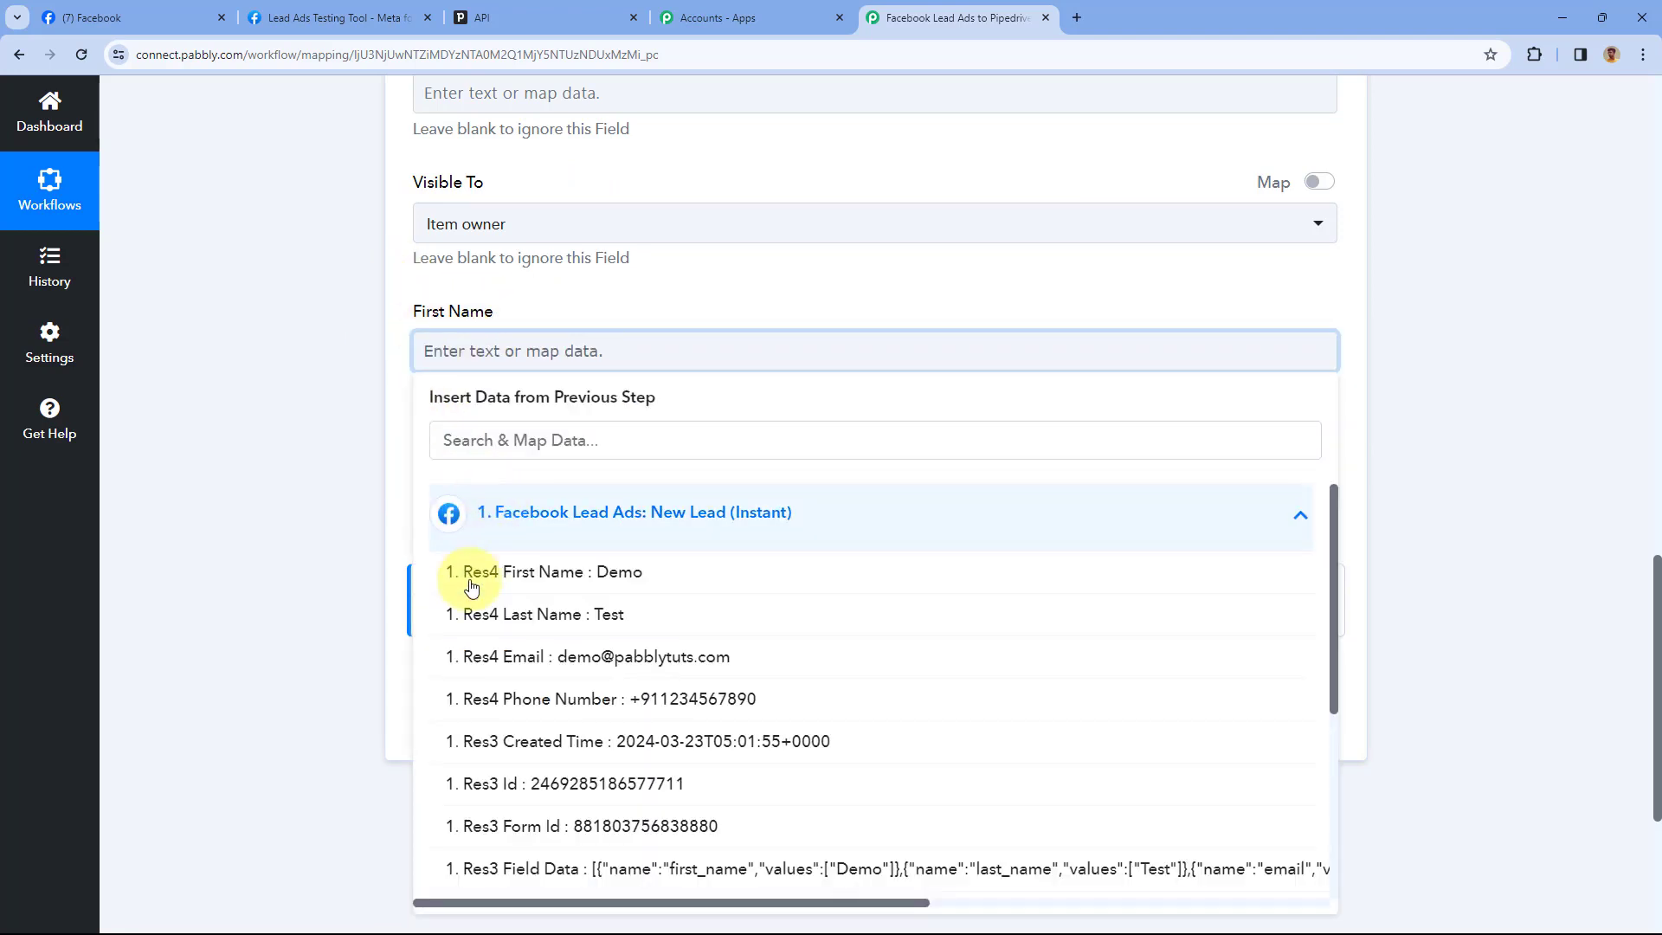
pyautogui.click(531, 573)
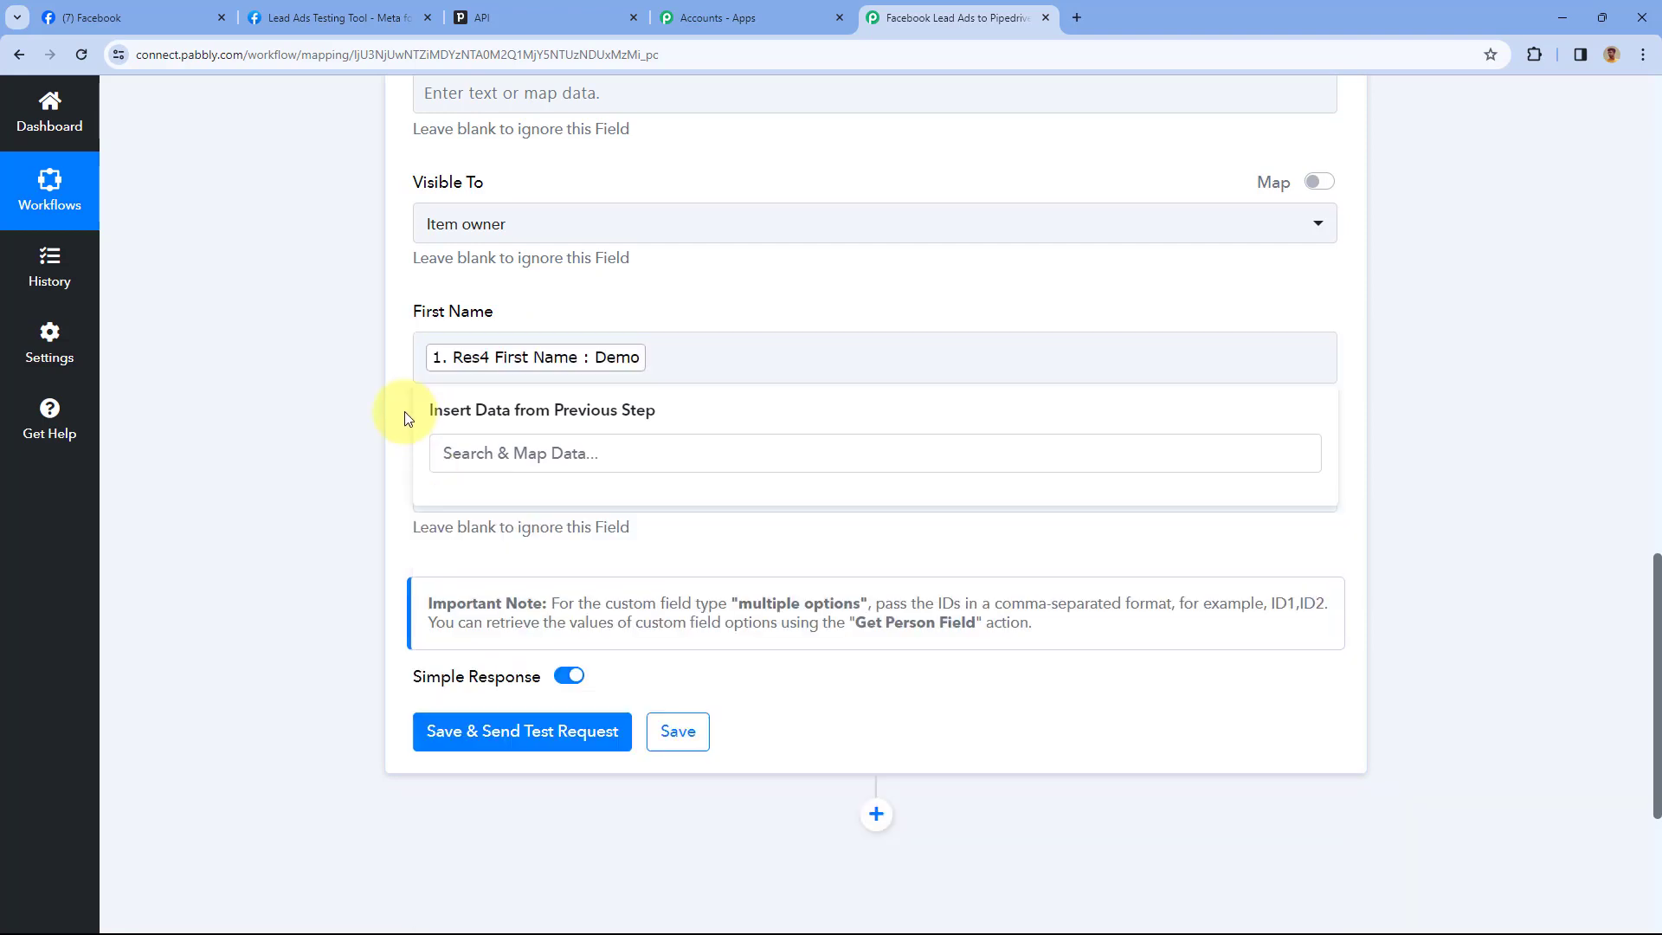
pyautogui.scroll(-3, 415, 407)
pyautogui.click(500, 235)
pyautogui.click(541, 389)
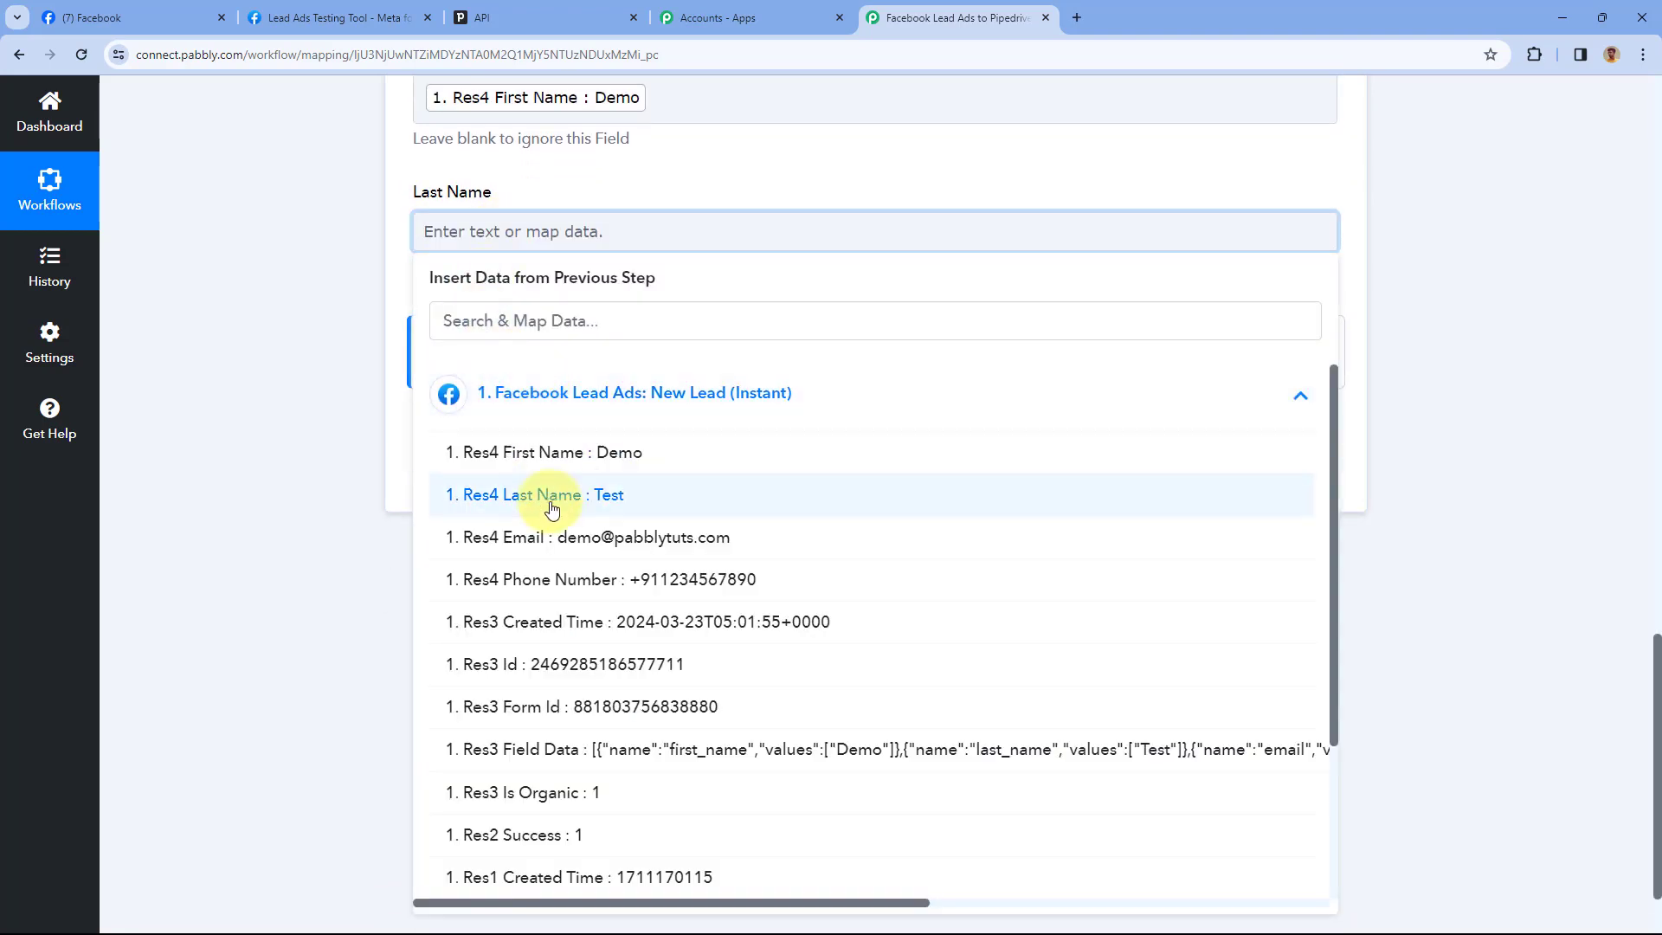
pyautogui.click(538, 493)
pyautogui.scroll(6, 412, 291)
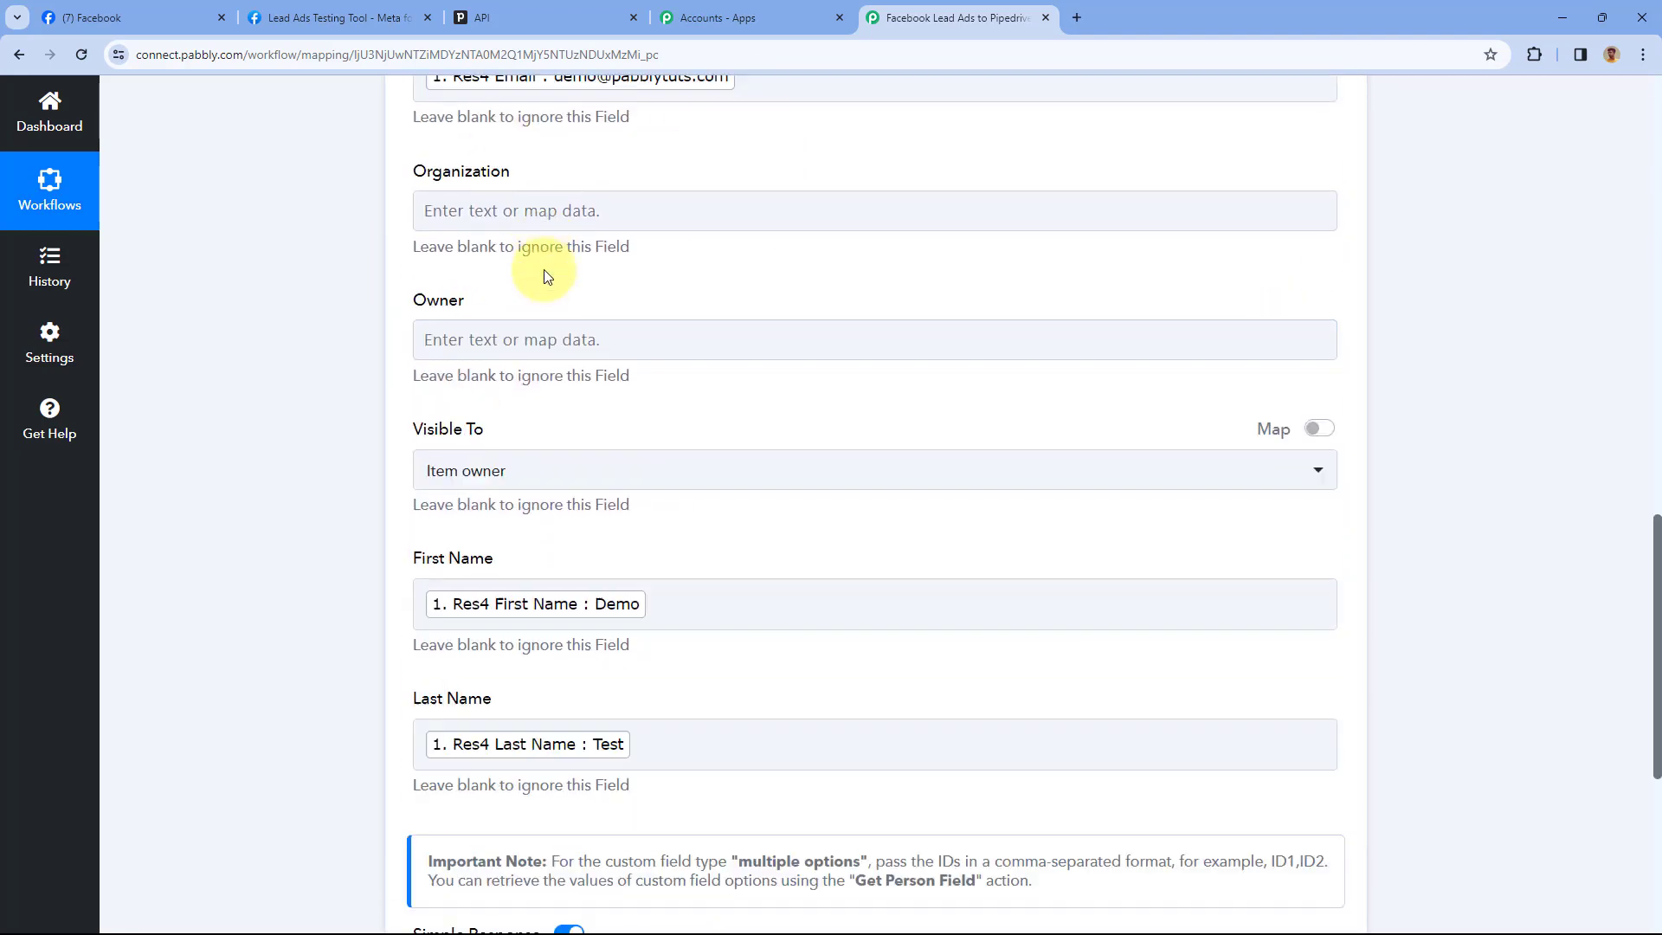
pyautogui.scroll(-6, 428, 308)
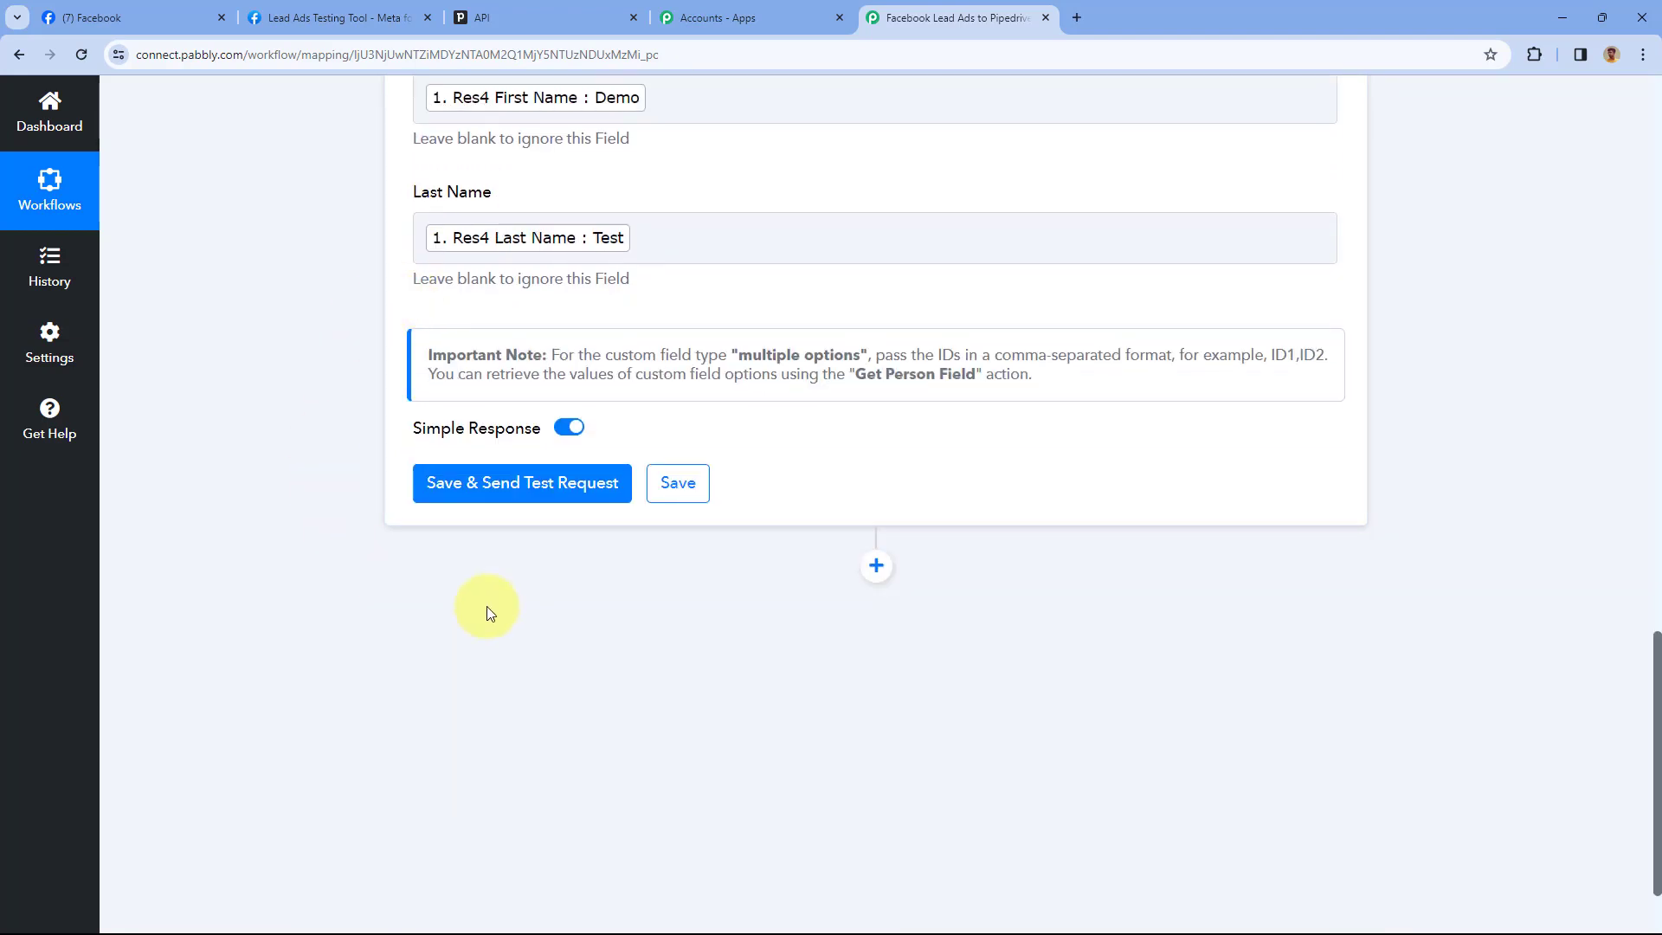
# Save the person step, send a test request, and confirm Data Name shows Demo Test
pyautogui.click(534, 487)
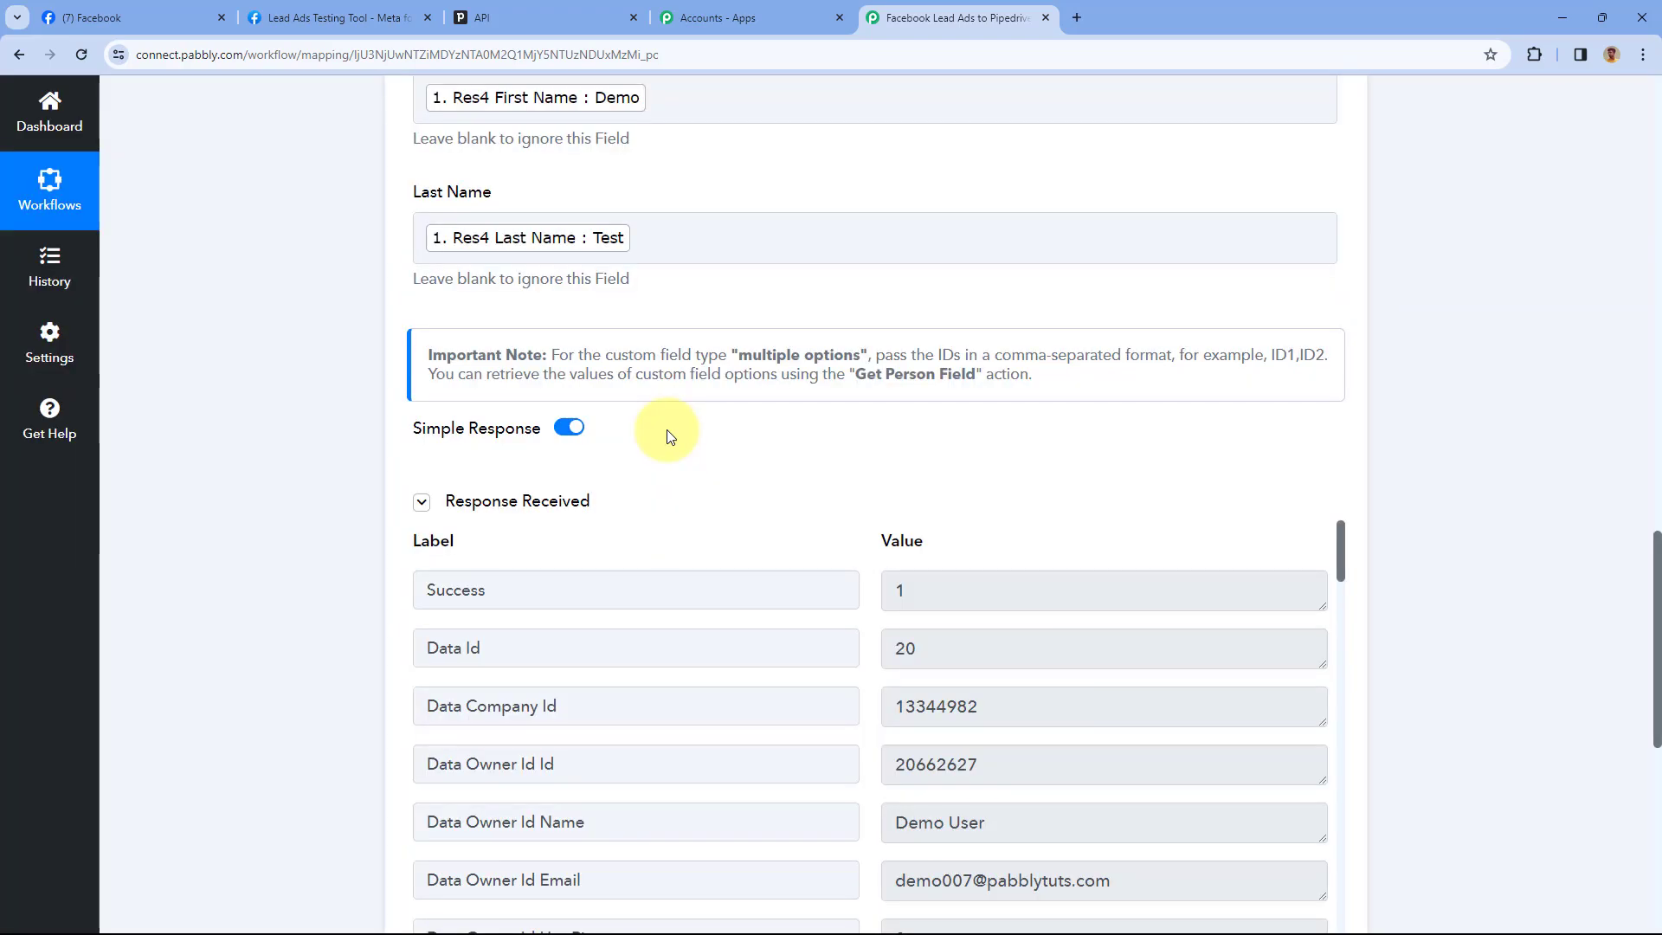
pyautogui.scroll(-2, 666, 435)
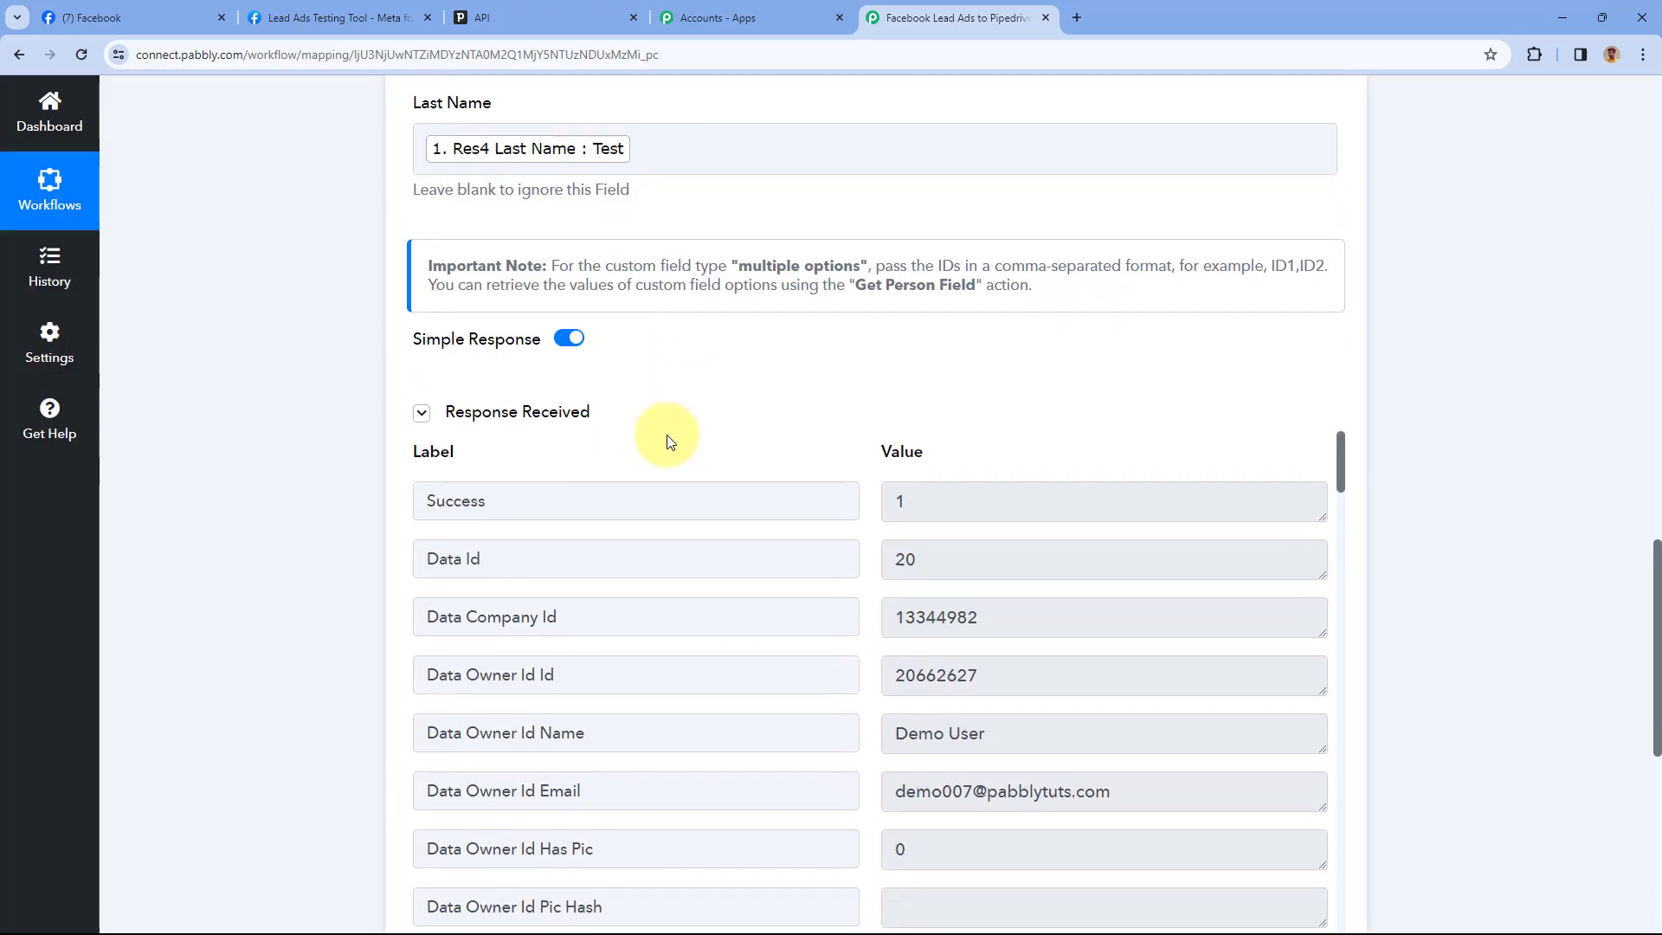
pyautogui.scroll(-2, 760, 359)
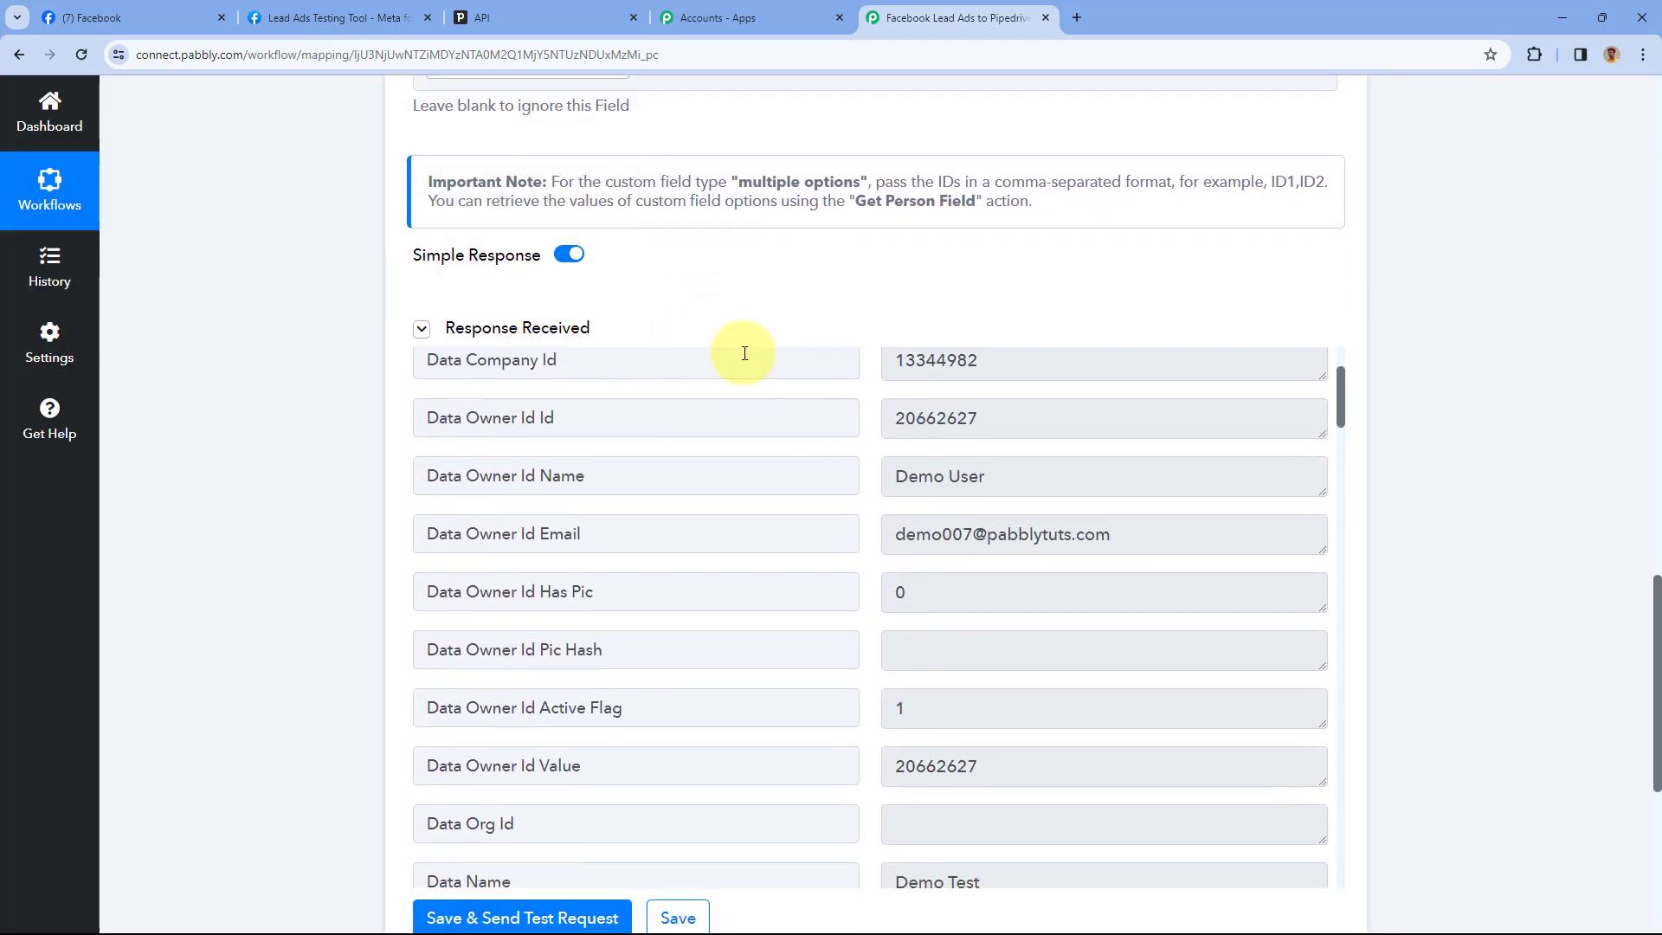
pyautogui.scroll(-2, 824, 399)
pyautogui.scroll(-3, 827, 271)
pyautogui.scroll(-2, 827, 297)
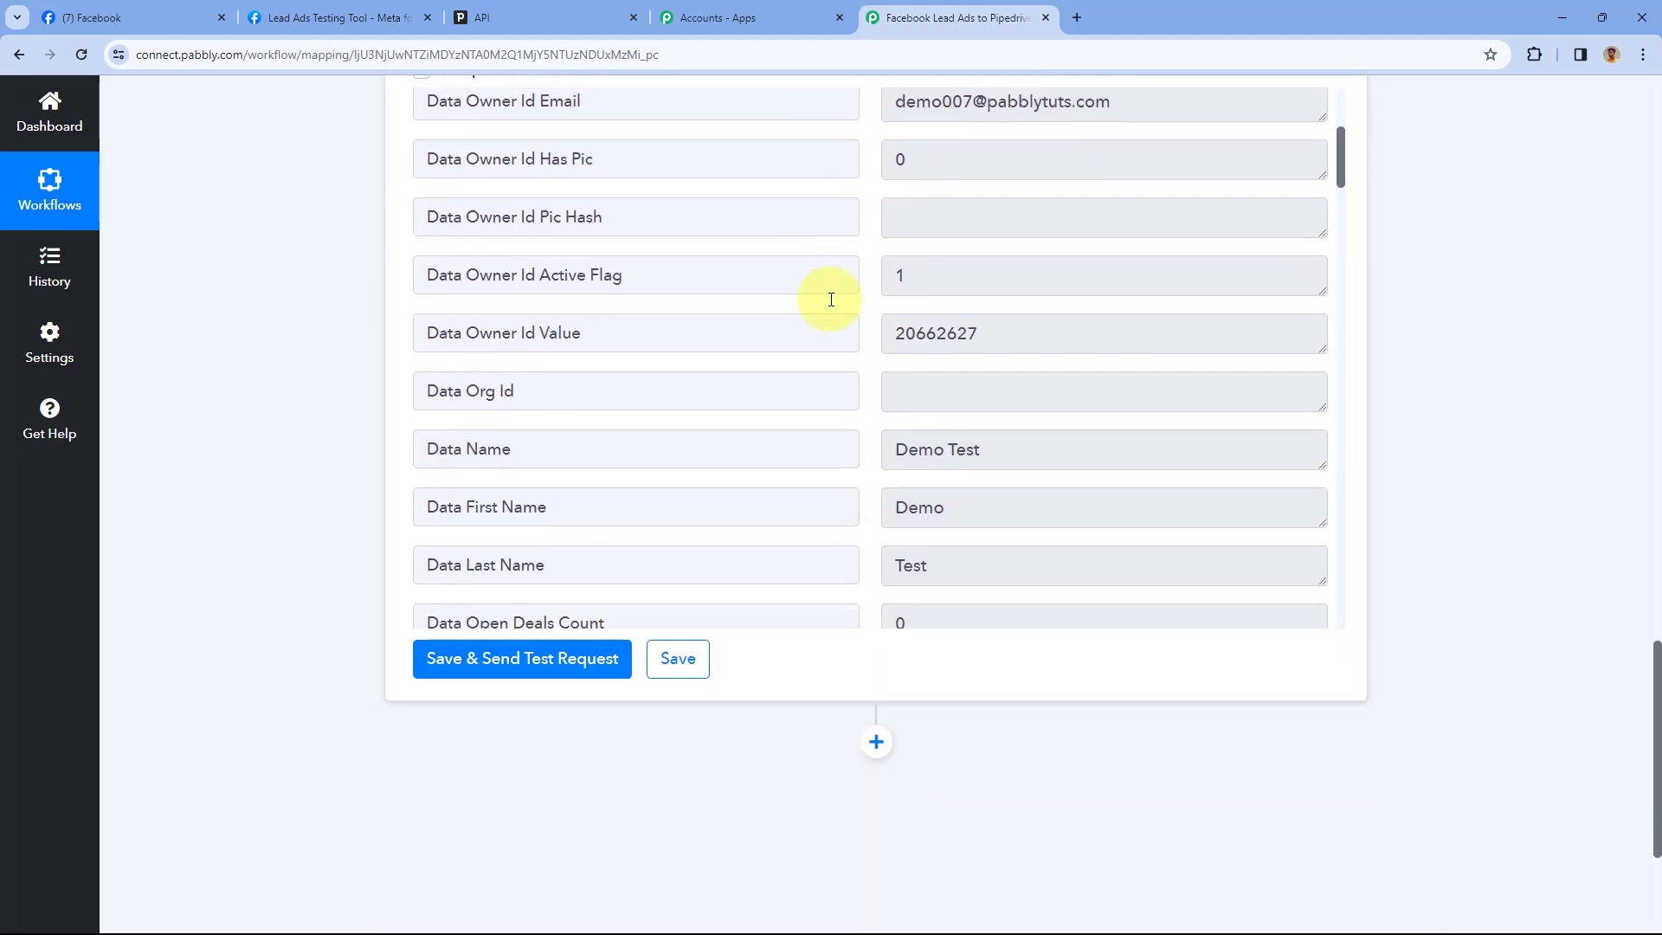
pyautogui.scroll(-2, 832, 303)
pyautogui.scroll(-1, 278, 286)
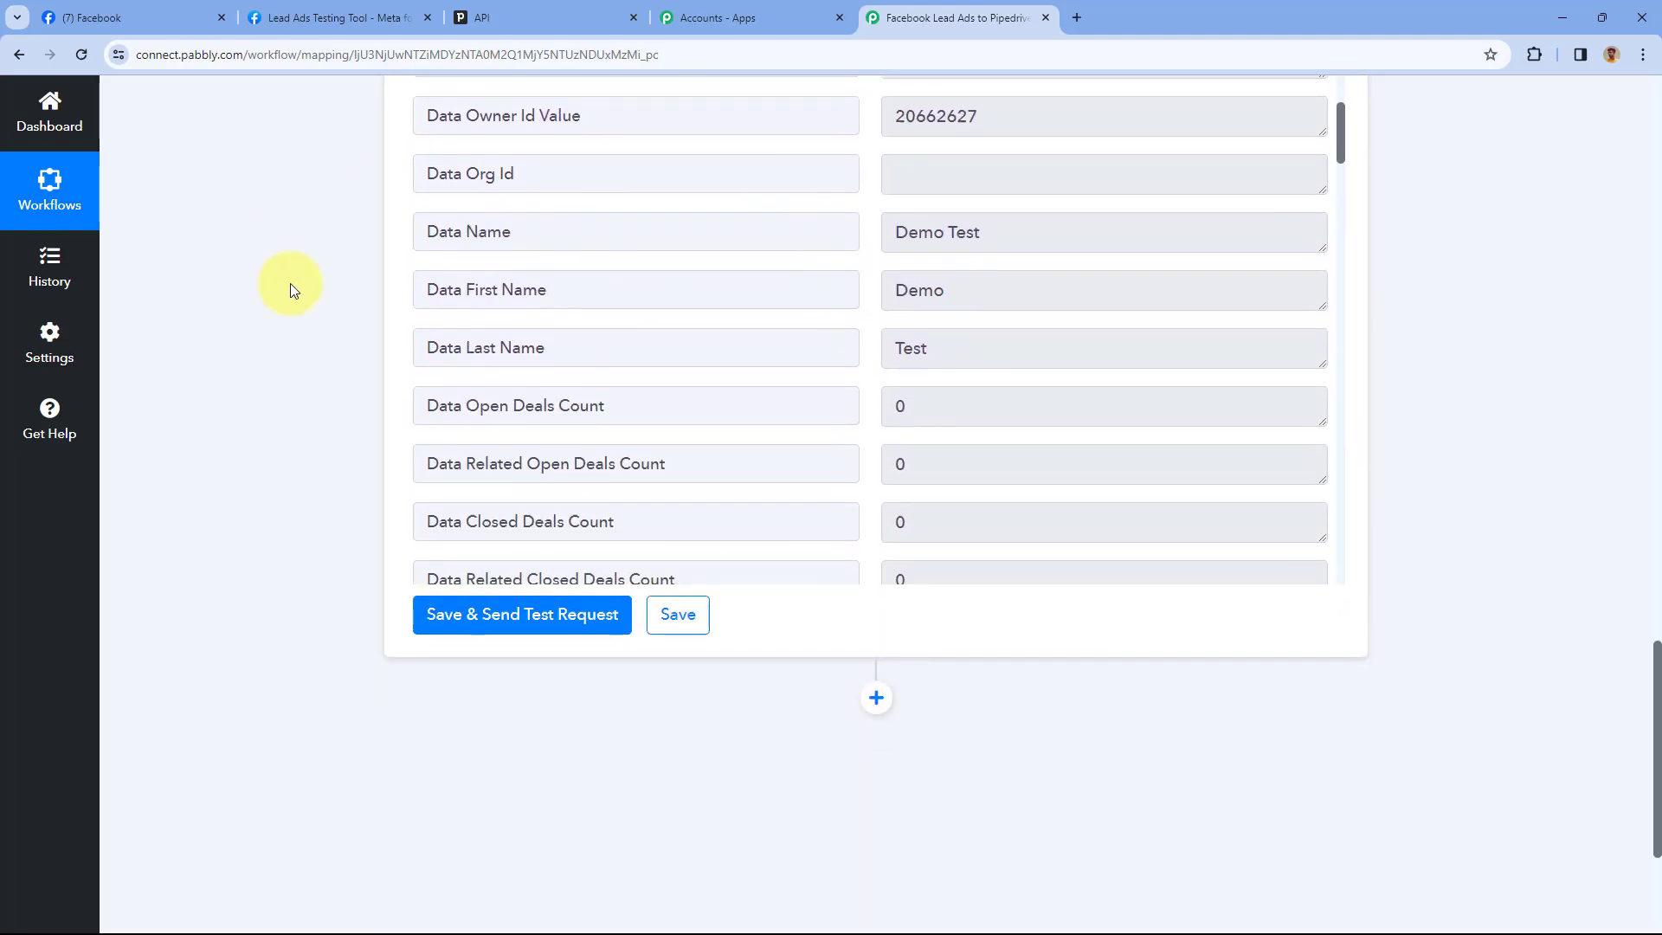
pyautogui.moveTo(1009, 193); pyautogui.dragTo(870, 210)
pyautogui.click(870, 210)
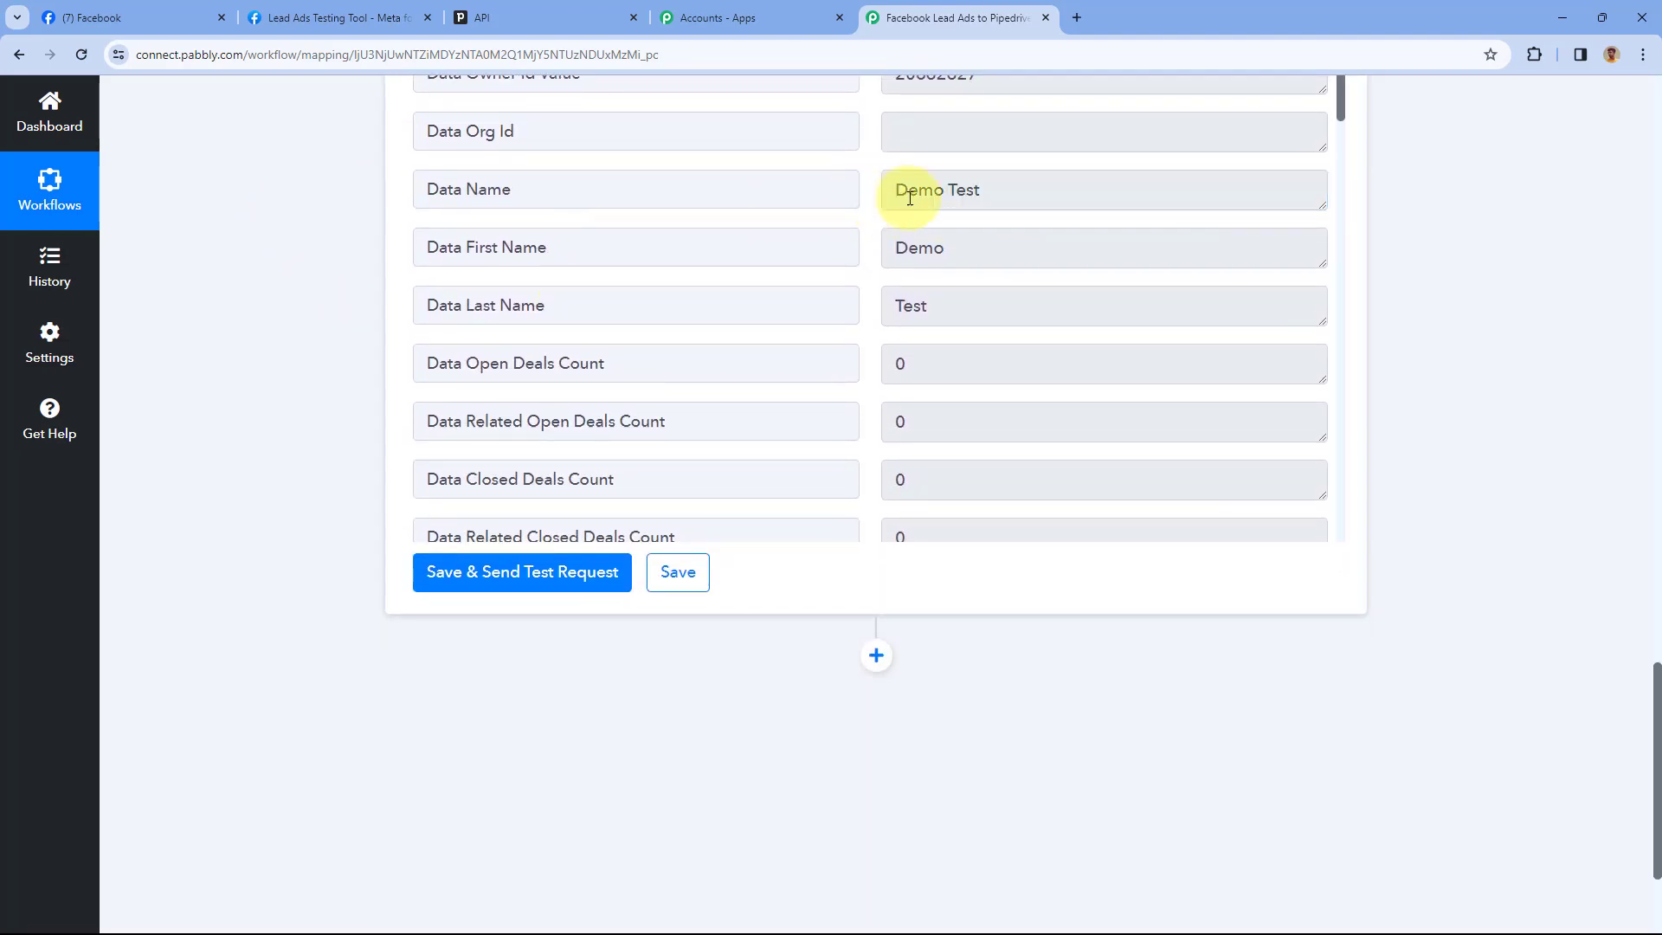
# Check the Lead Ads Testing Tool page, then return to the Pabbly workflow
pyautogui.click(339, 17)
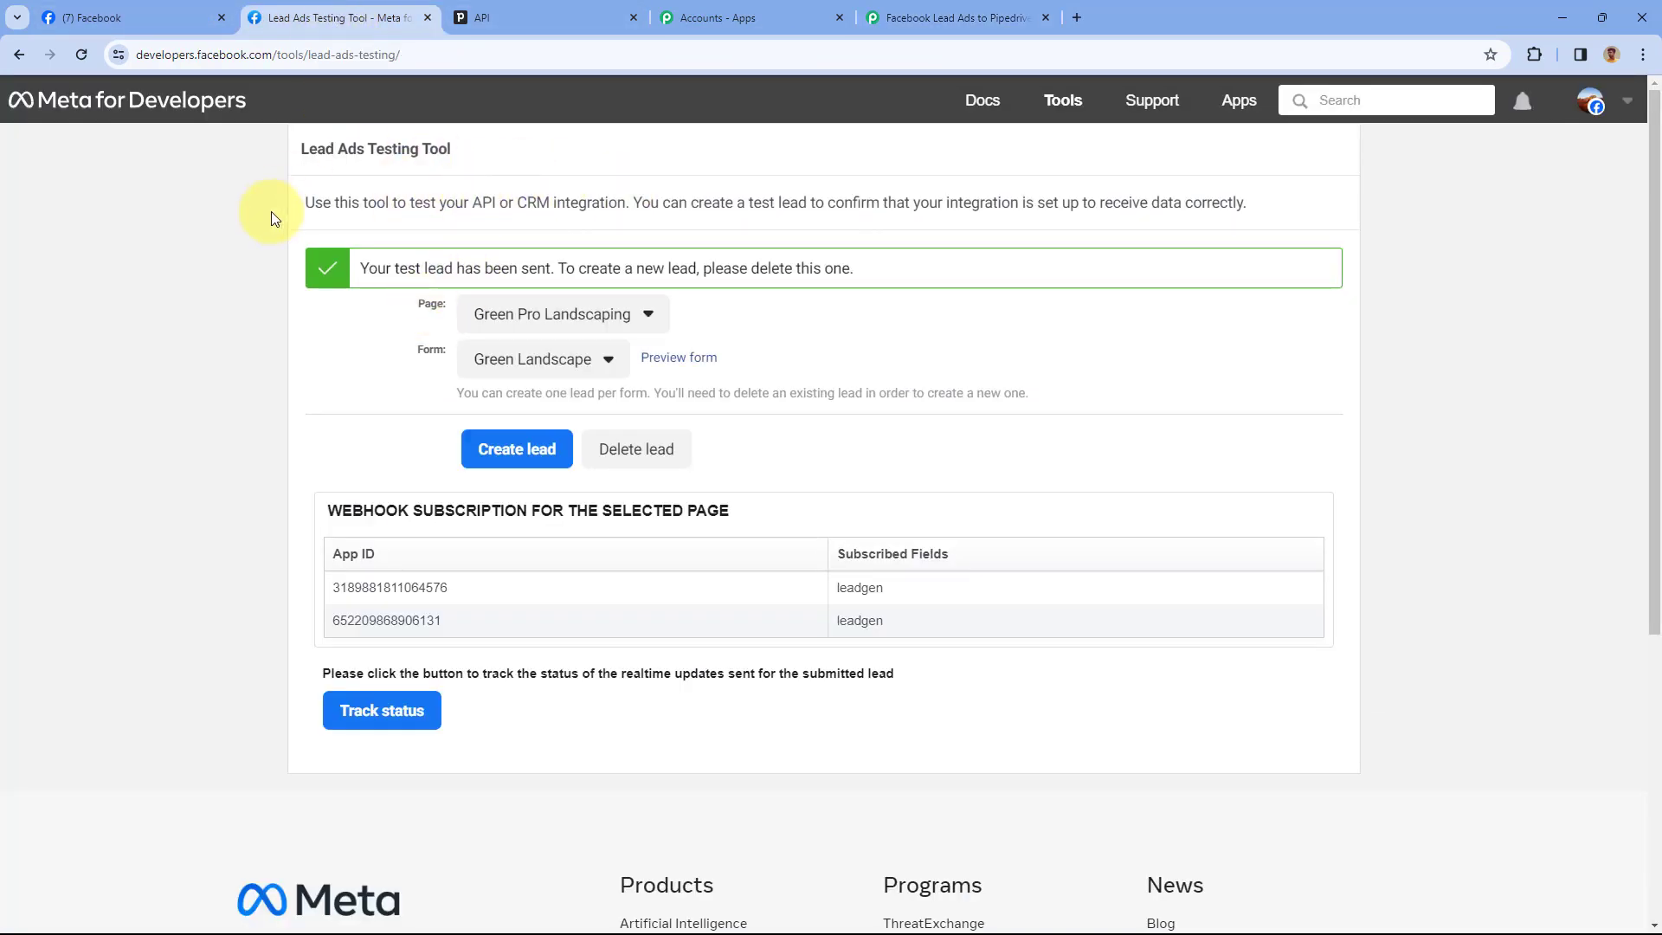
pyautogui.click(876, 17)
pyautogui.scroll(6, 319, 403)
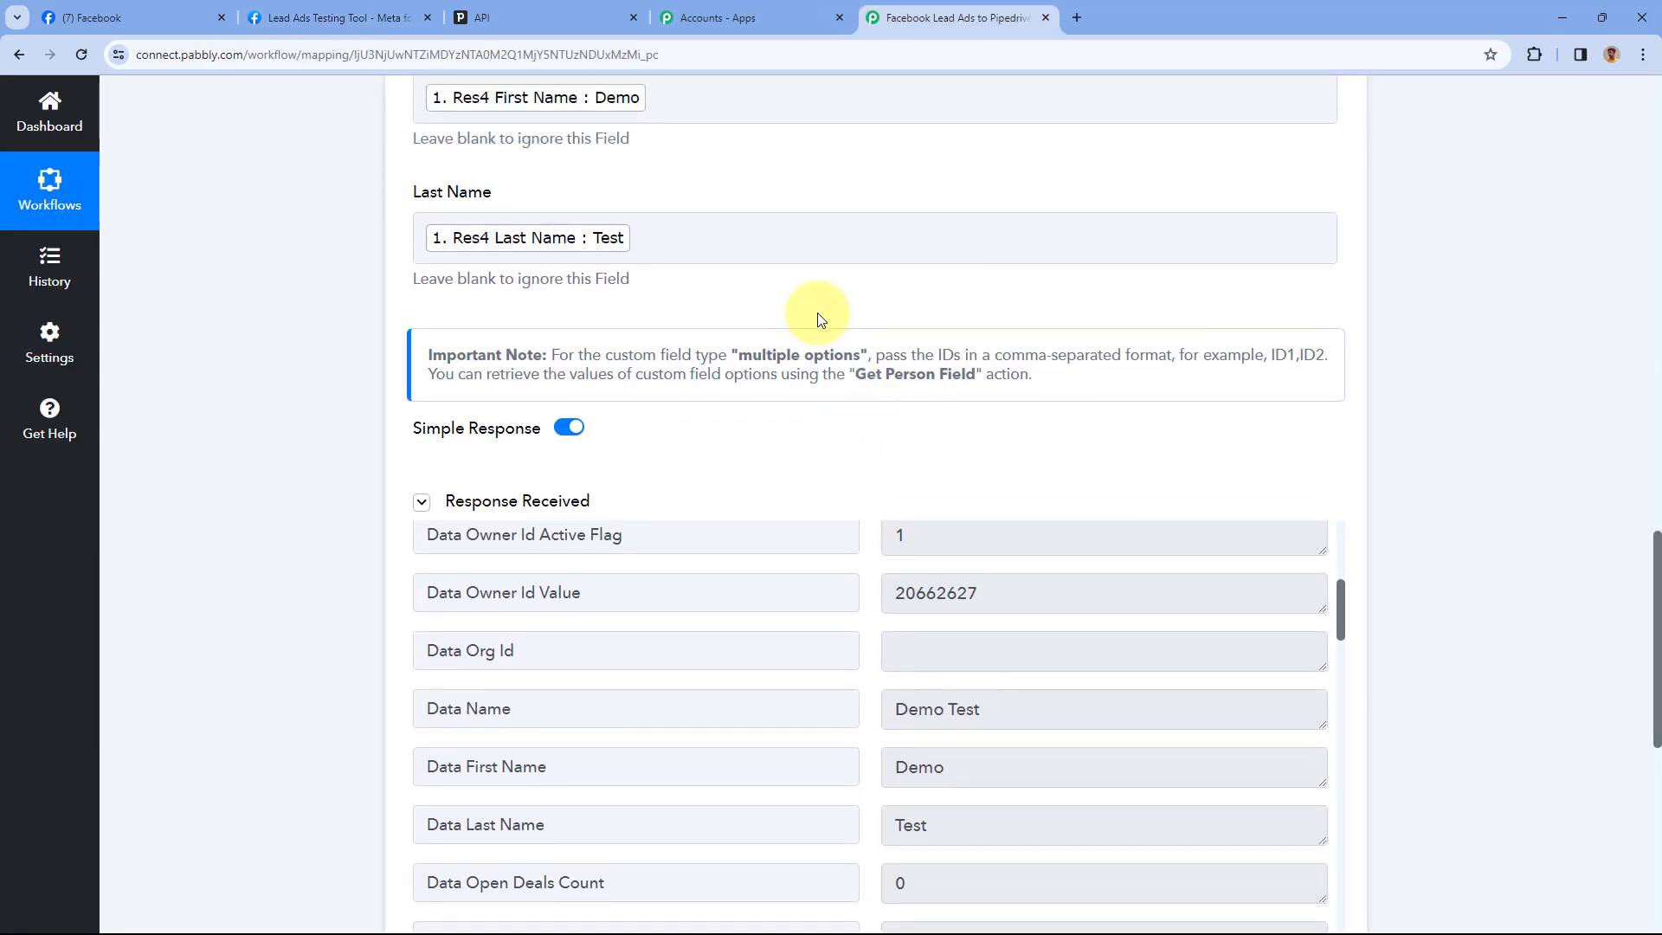
# In Pipedrive Contacts, open the Demo Test person record from the People list
pyautogui.click(530, 10)
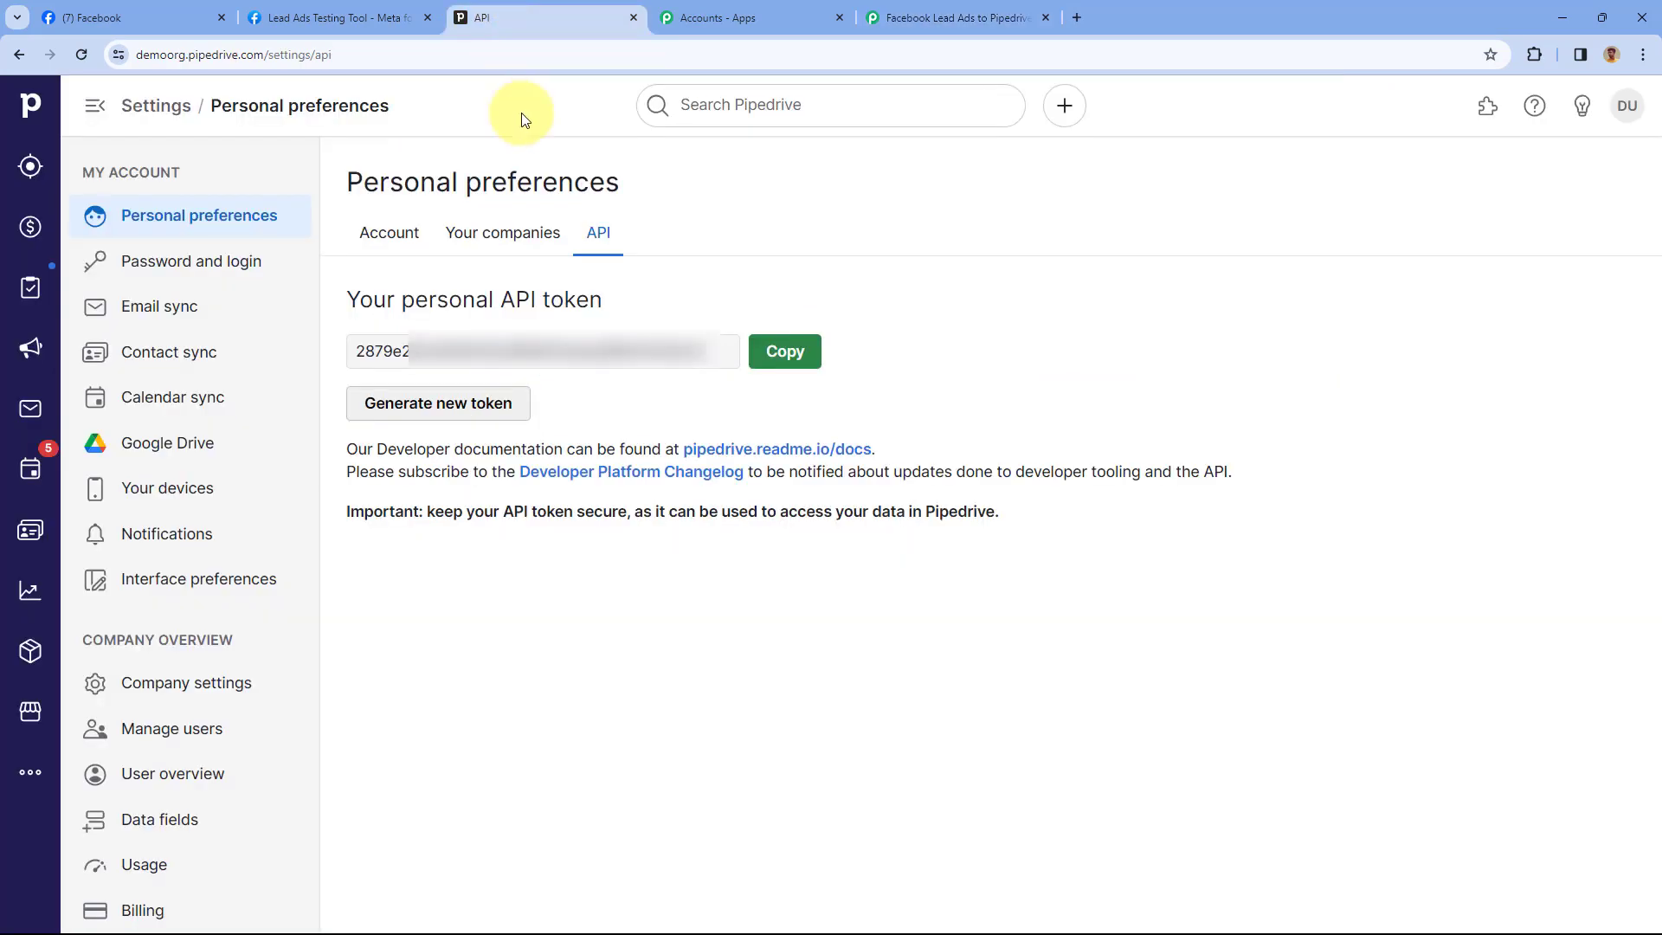
pyautogui.click(35, 535)
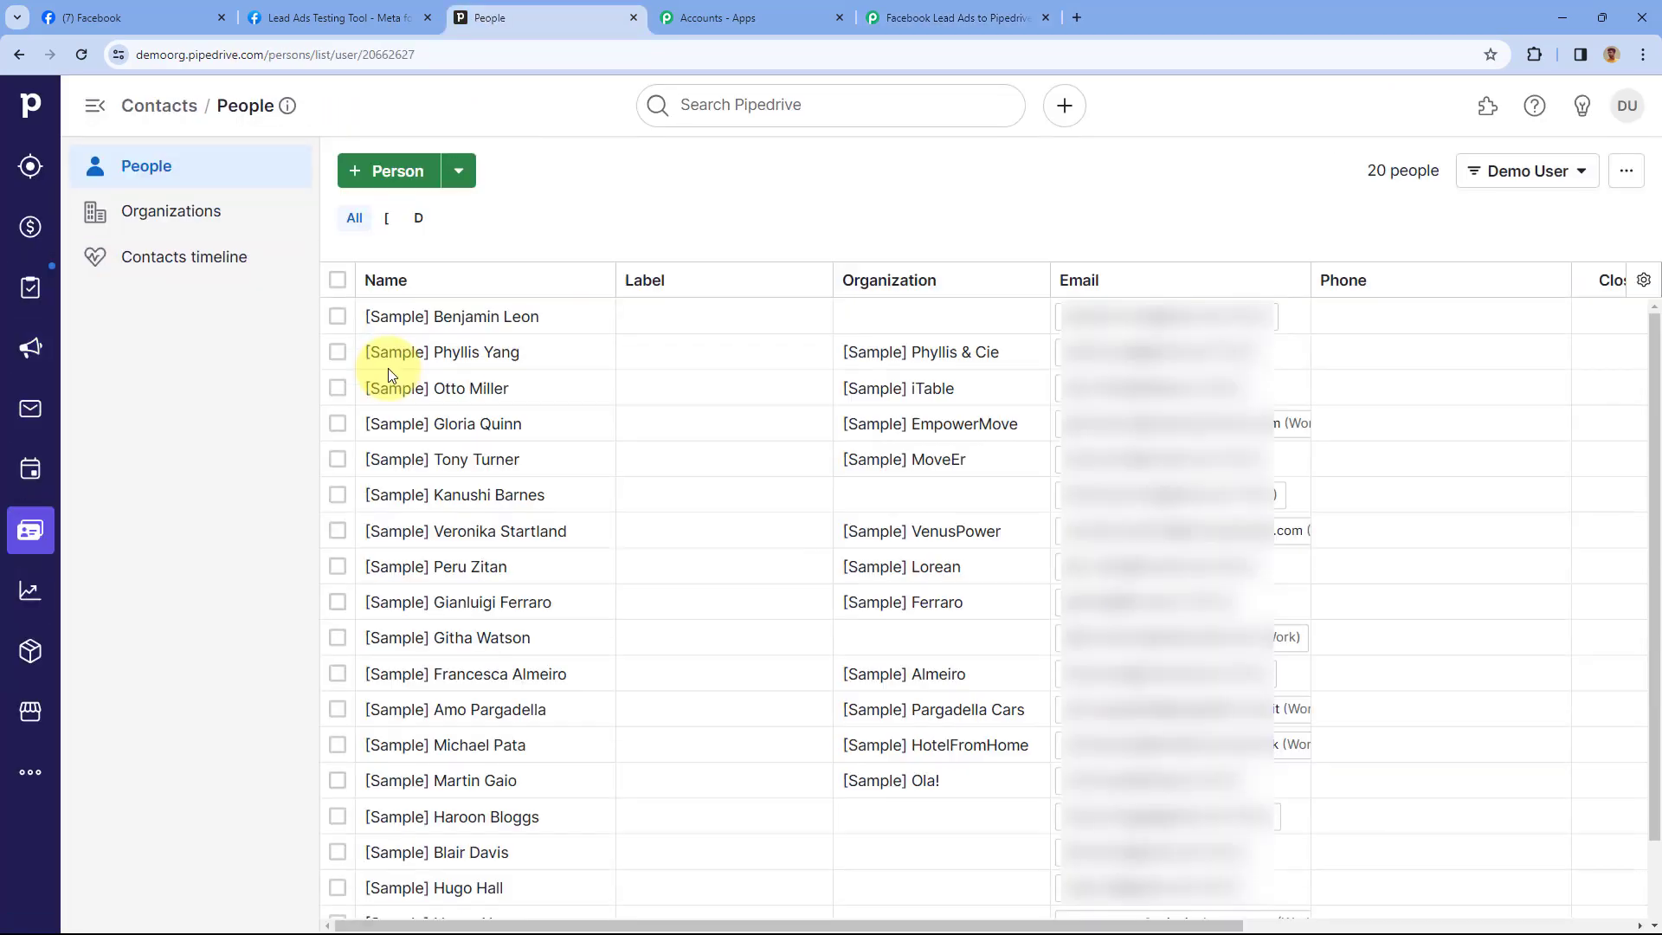
pyautogui.scroll(-2, 467, 433)
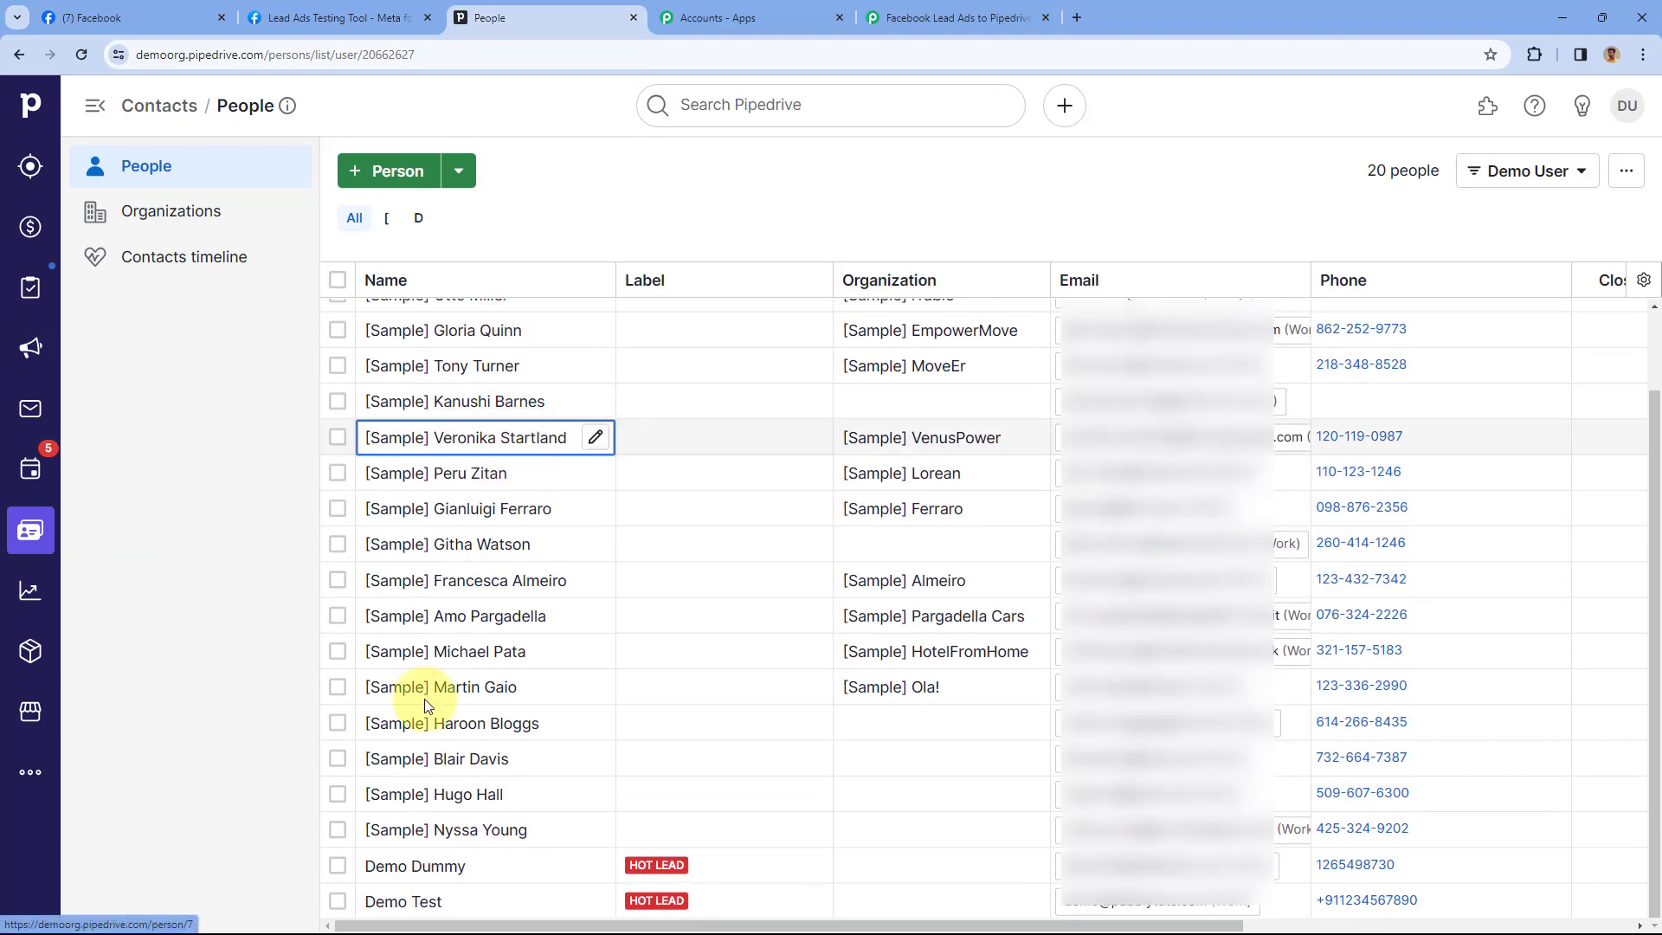
pyautogui.click(424, 903)
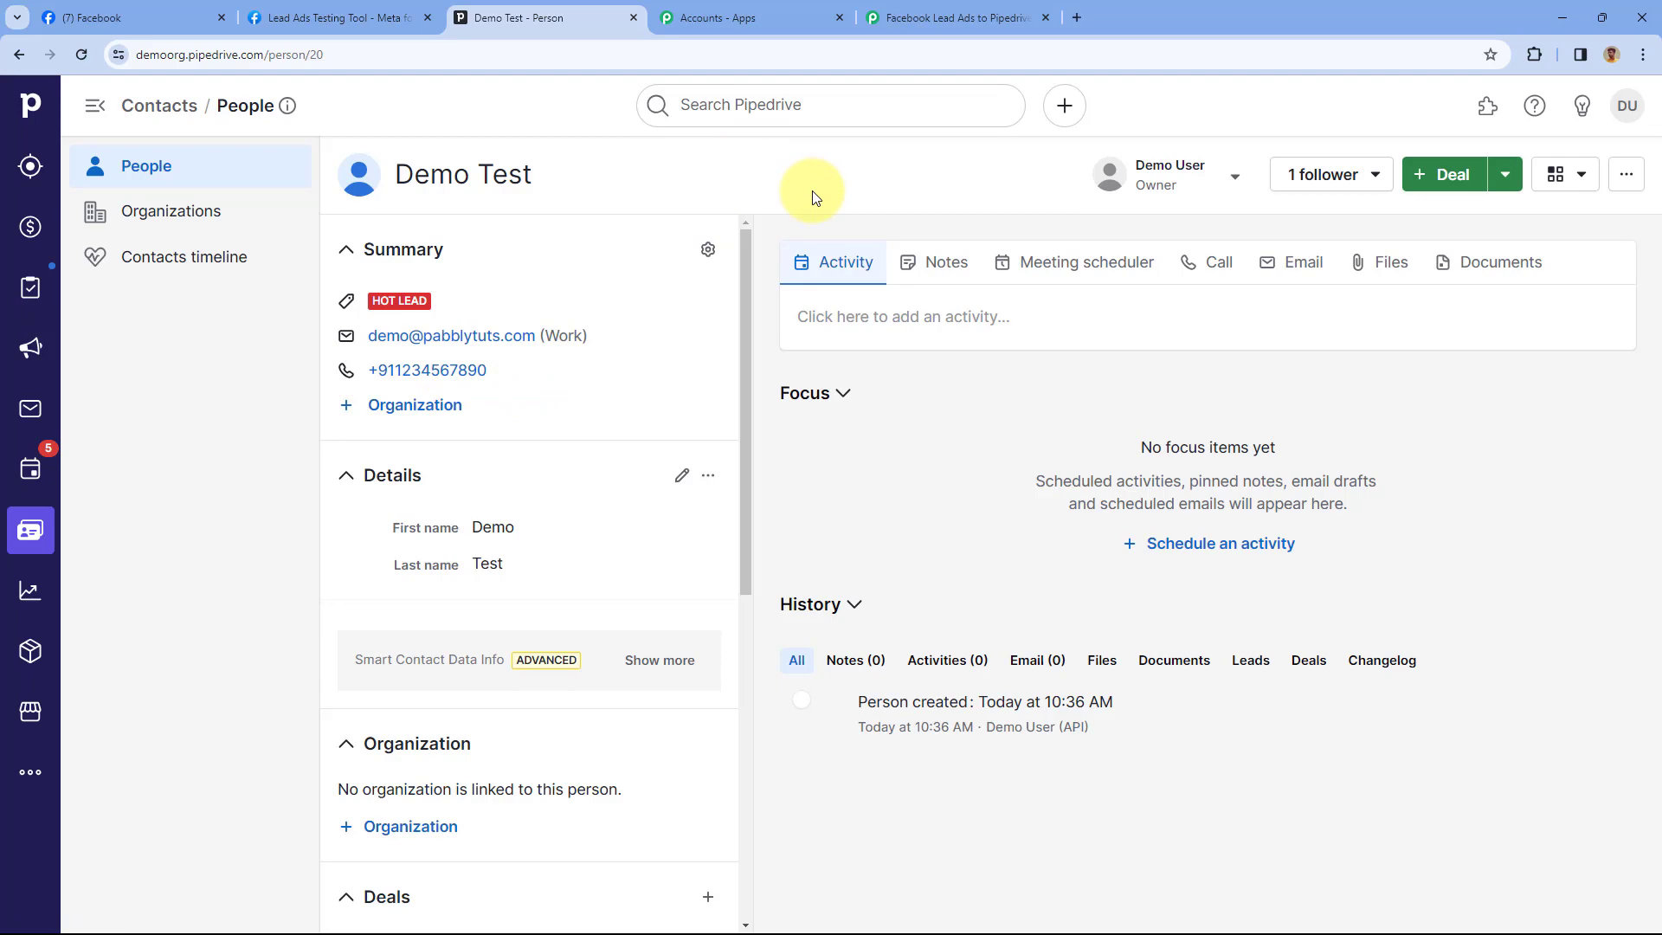
# Collapse the Pabbly Create a Person step, then return to Pipedrive's Demo Test person
pyautogui.click(953, 18)
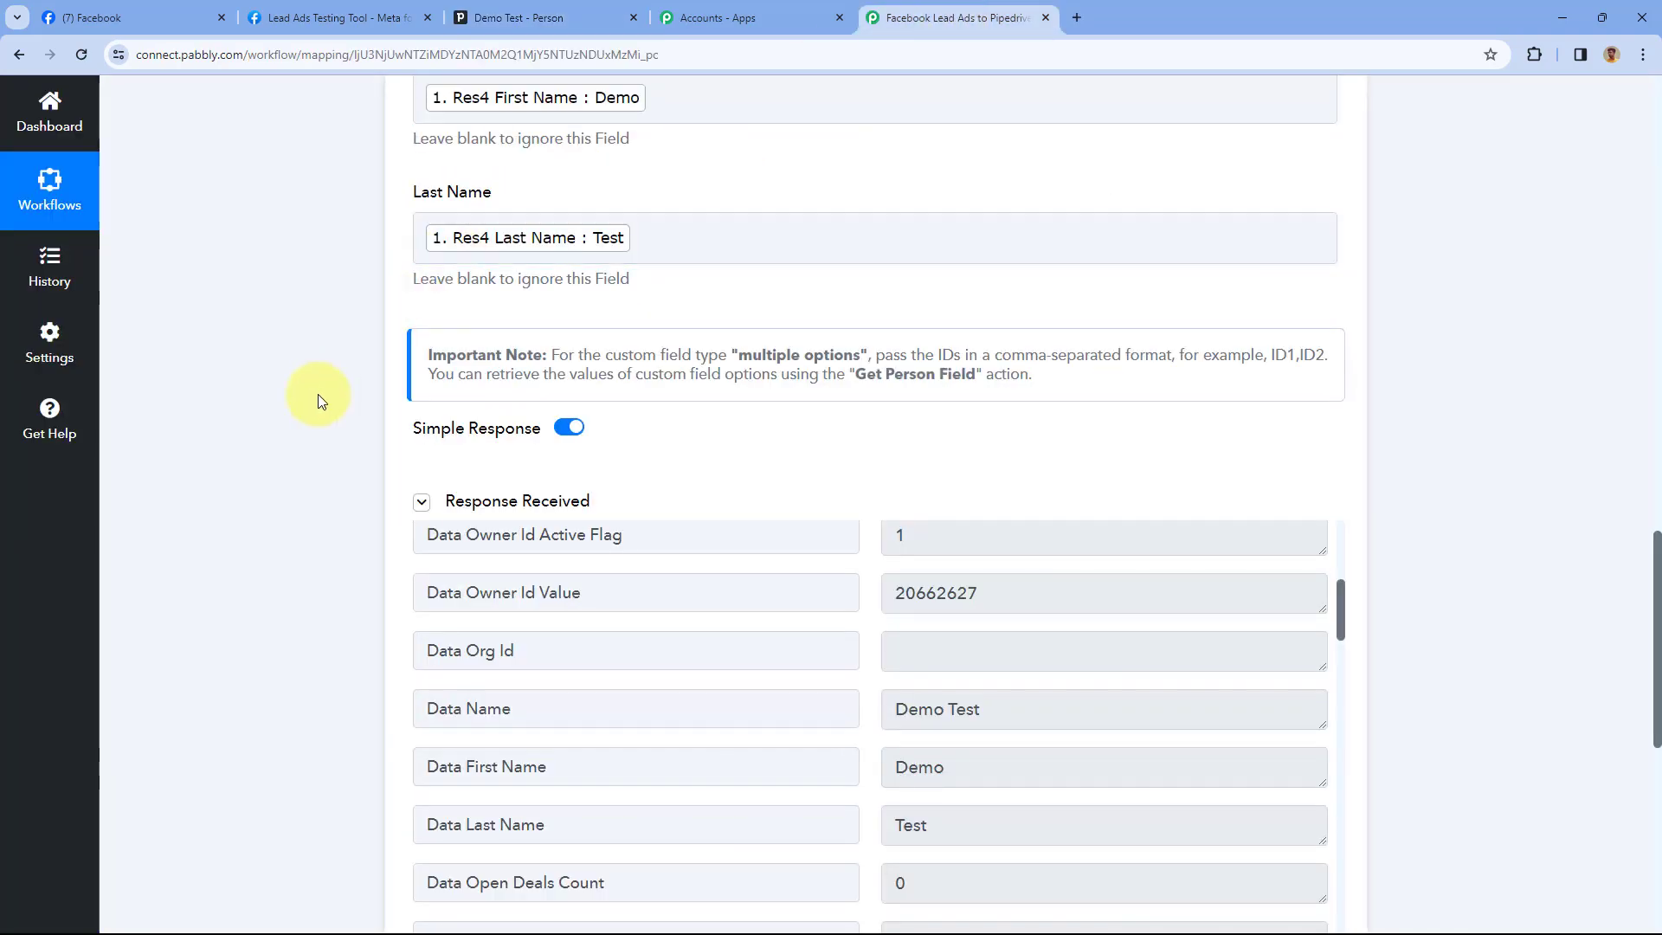
pyautogui.scroll(13, 318, 395)
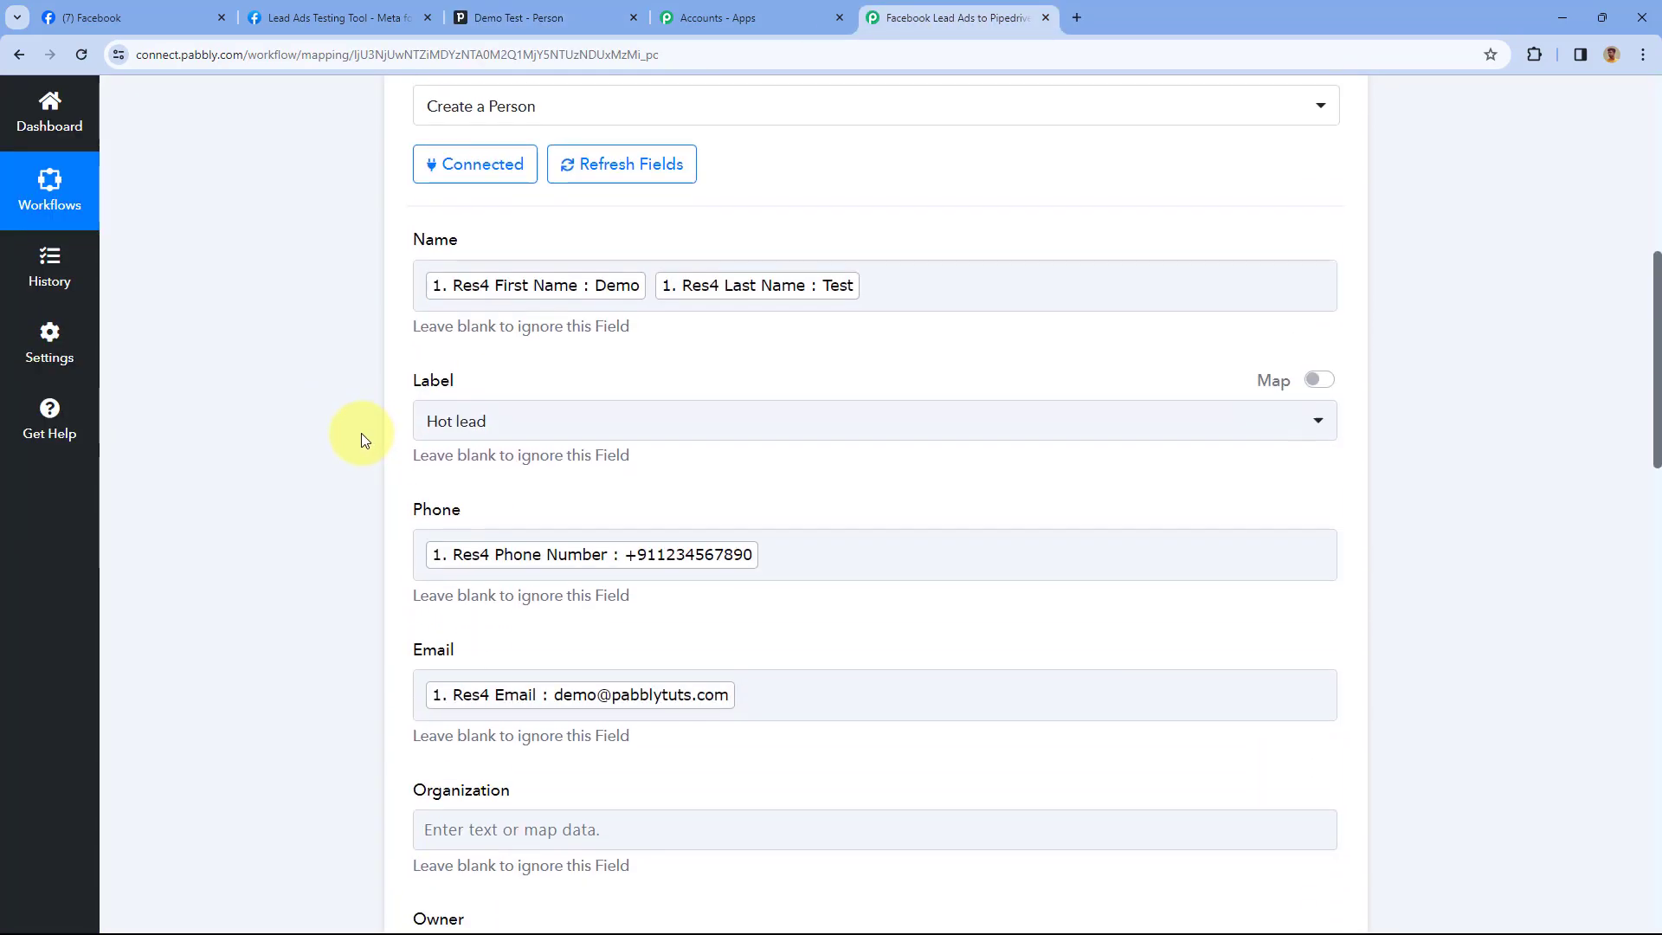
pyautogui.scroll(6, 361, 433)
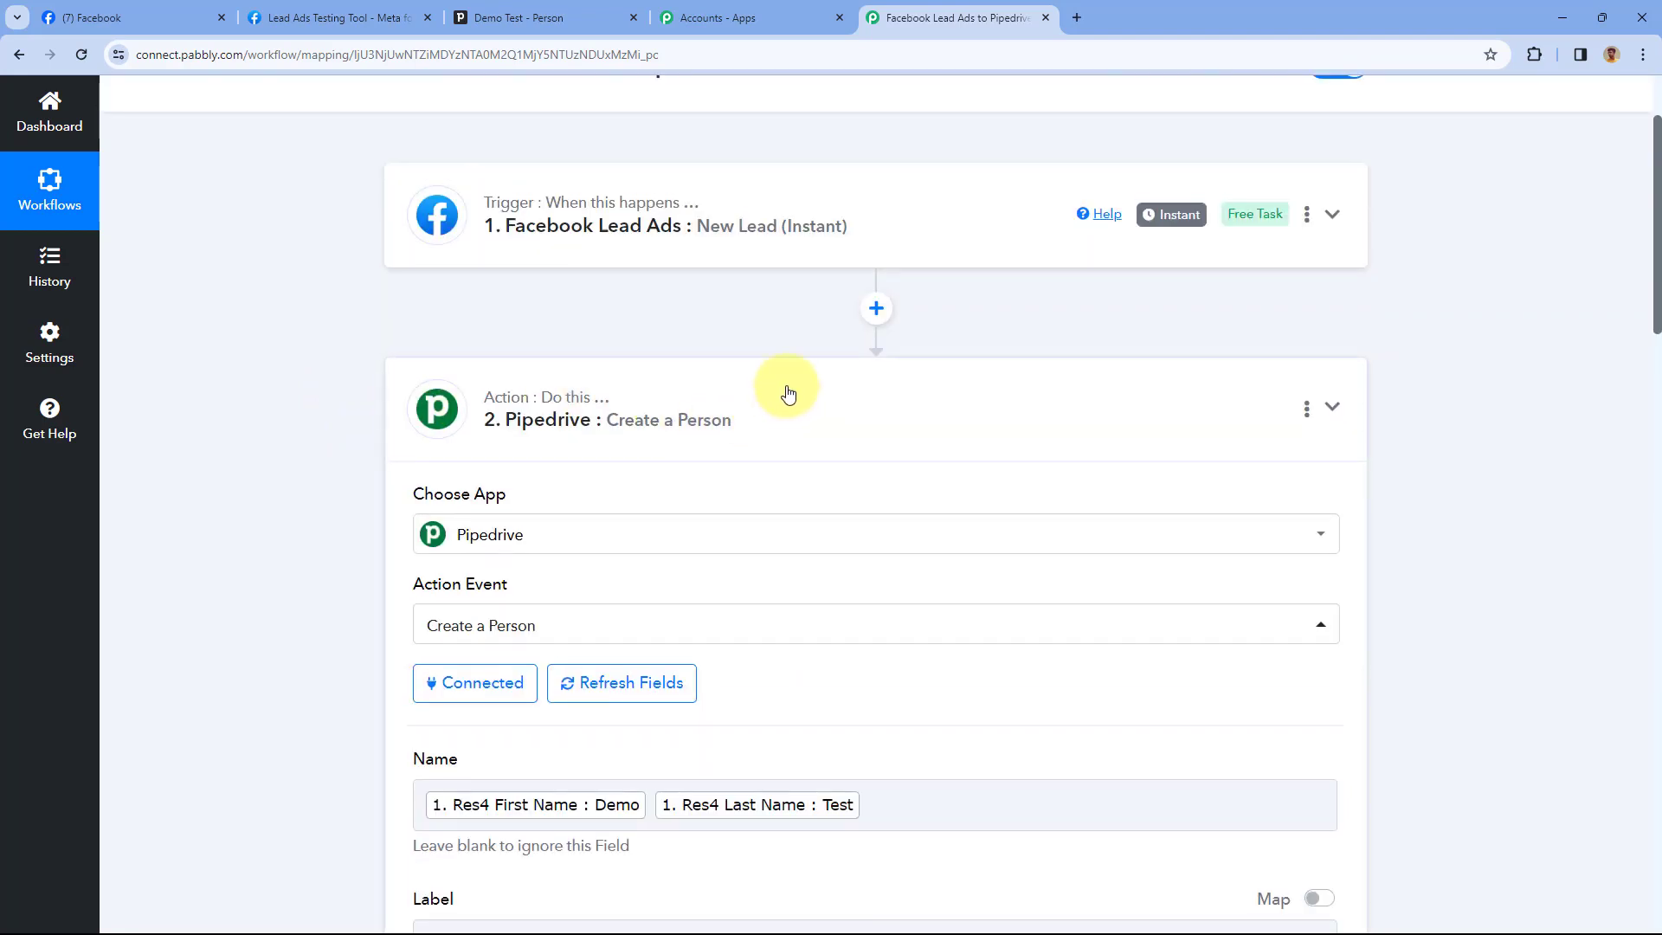
pyautogui.click(788, 394)
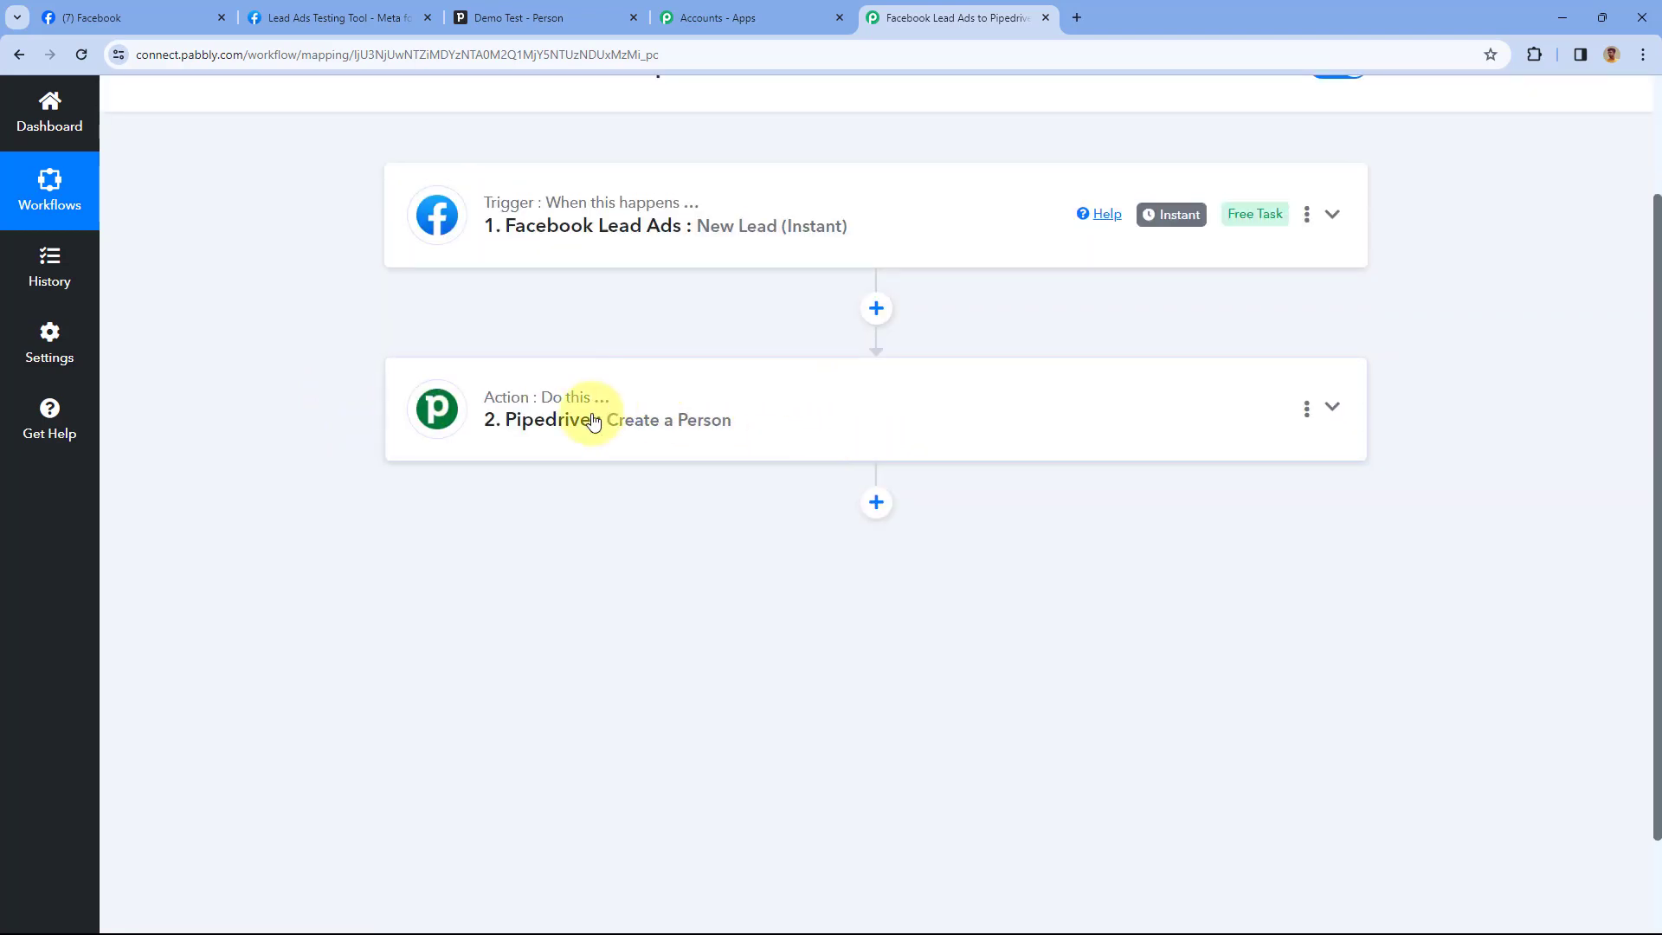
pyautogui.scroll(-2, 761, 398)
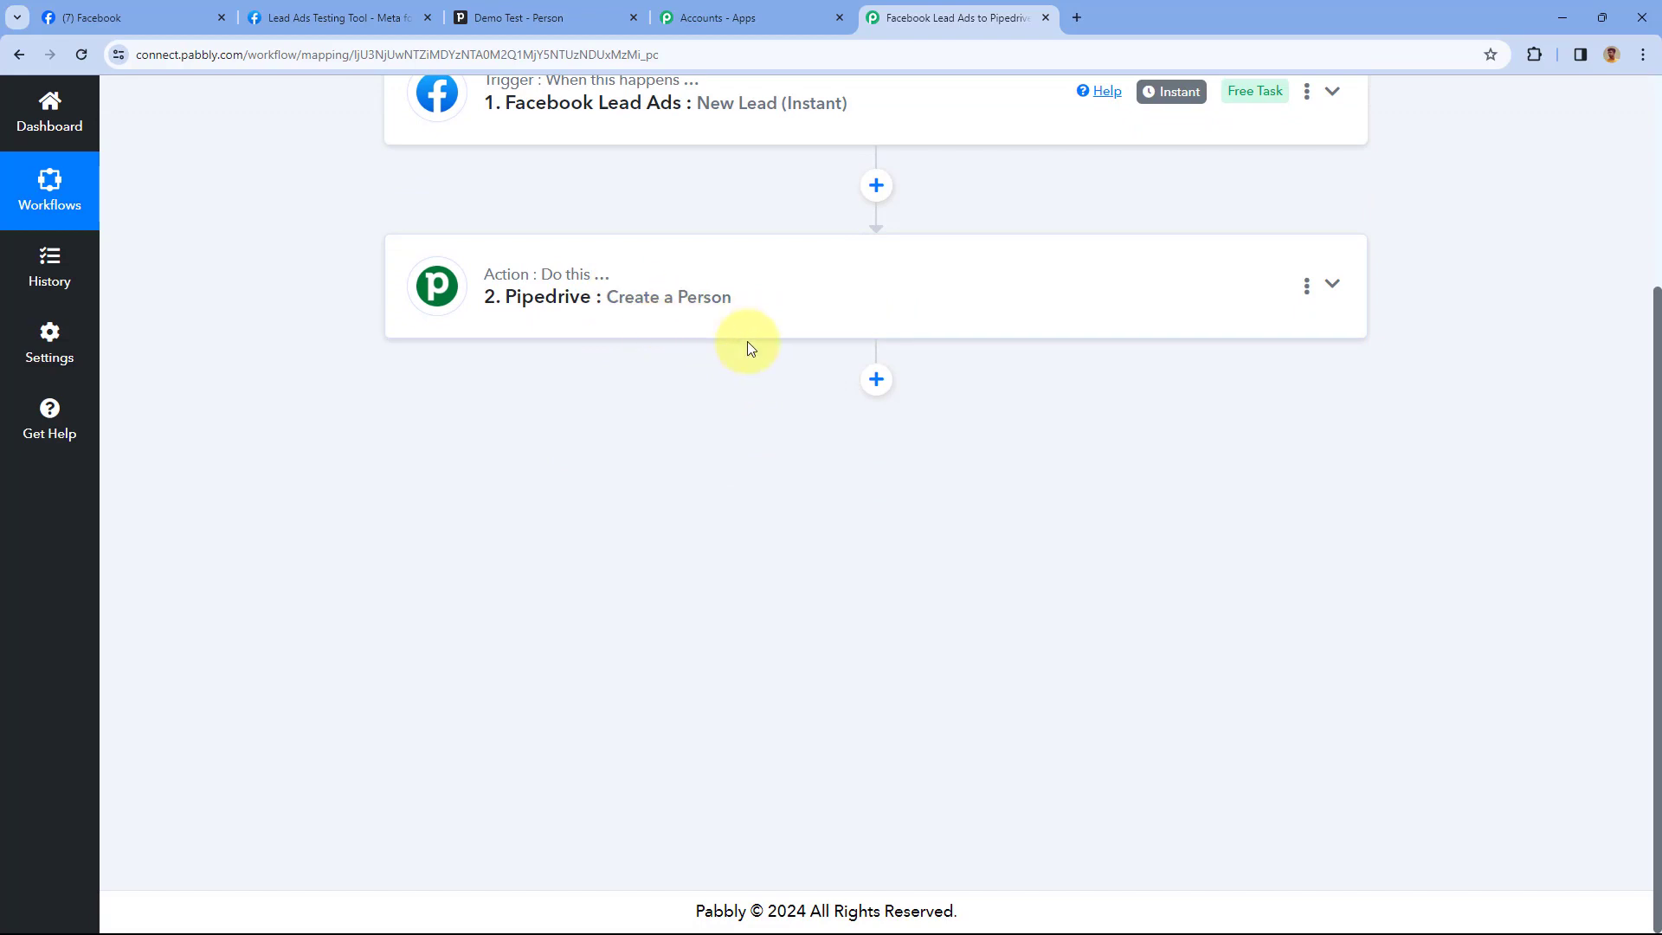
pyautogui.click(576, 12)
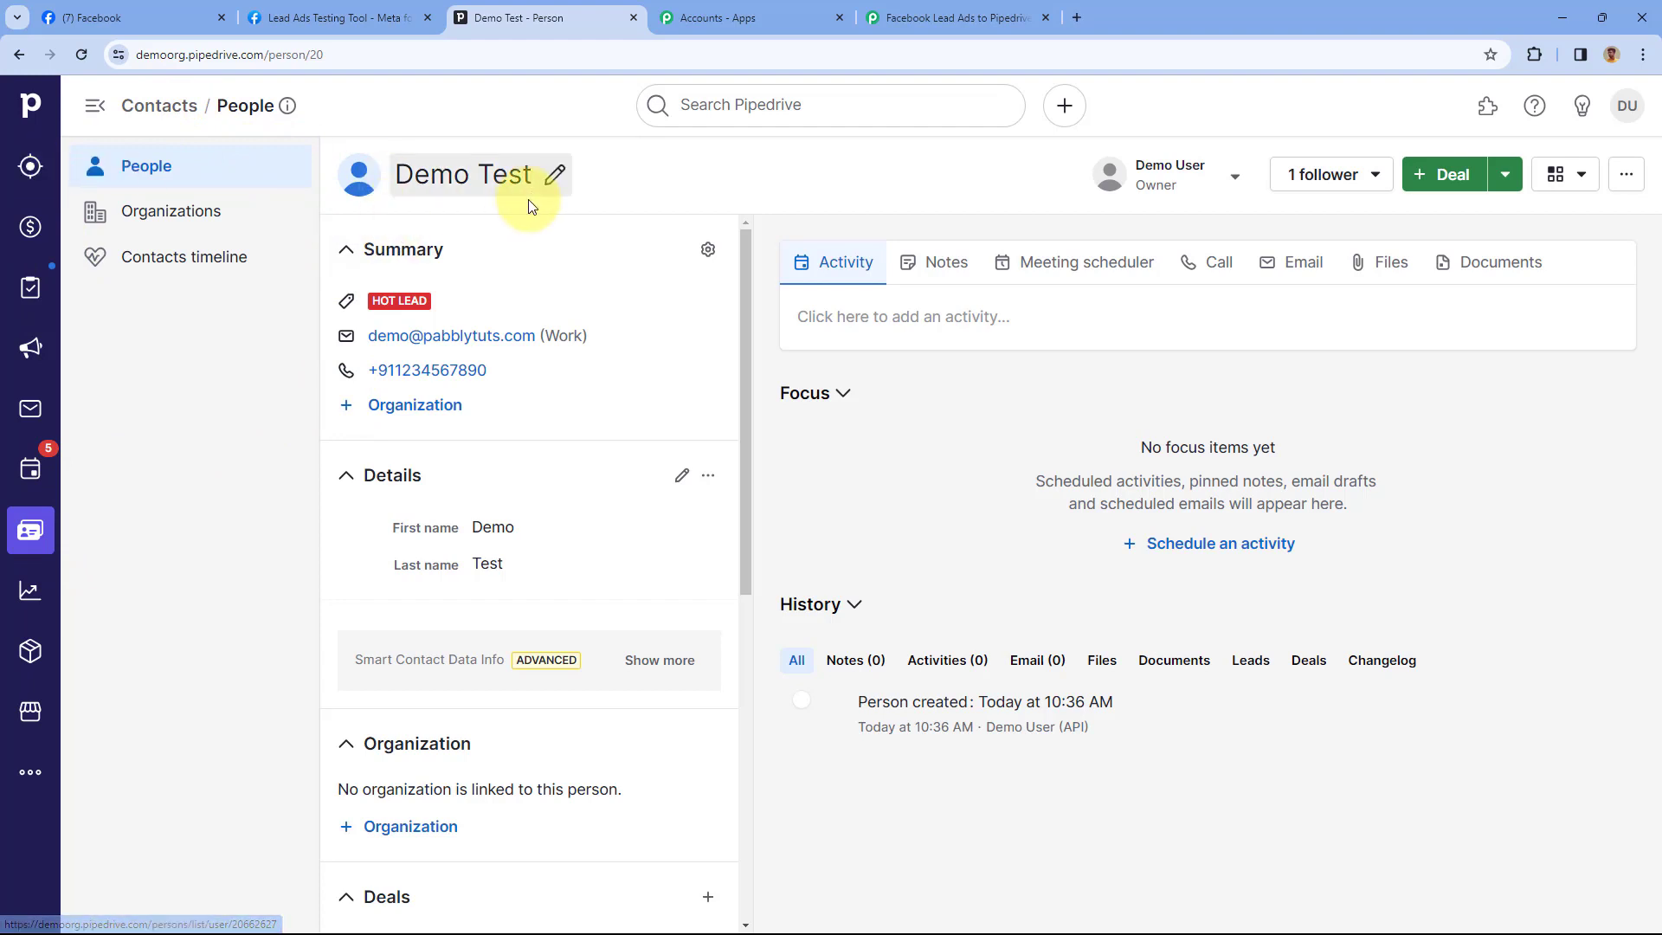
# Open Pipedrive's Leads Inbox, then go back to the Pabbly workflow
pyautogui.click(31, 164)
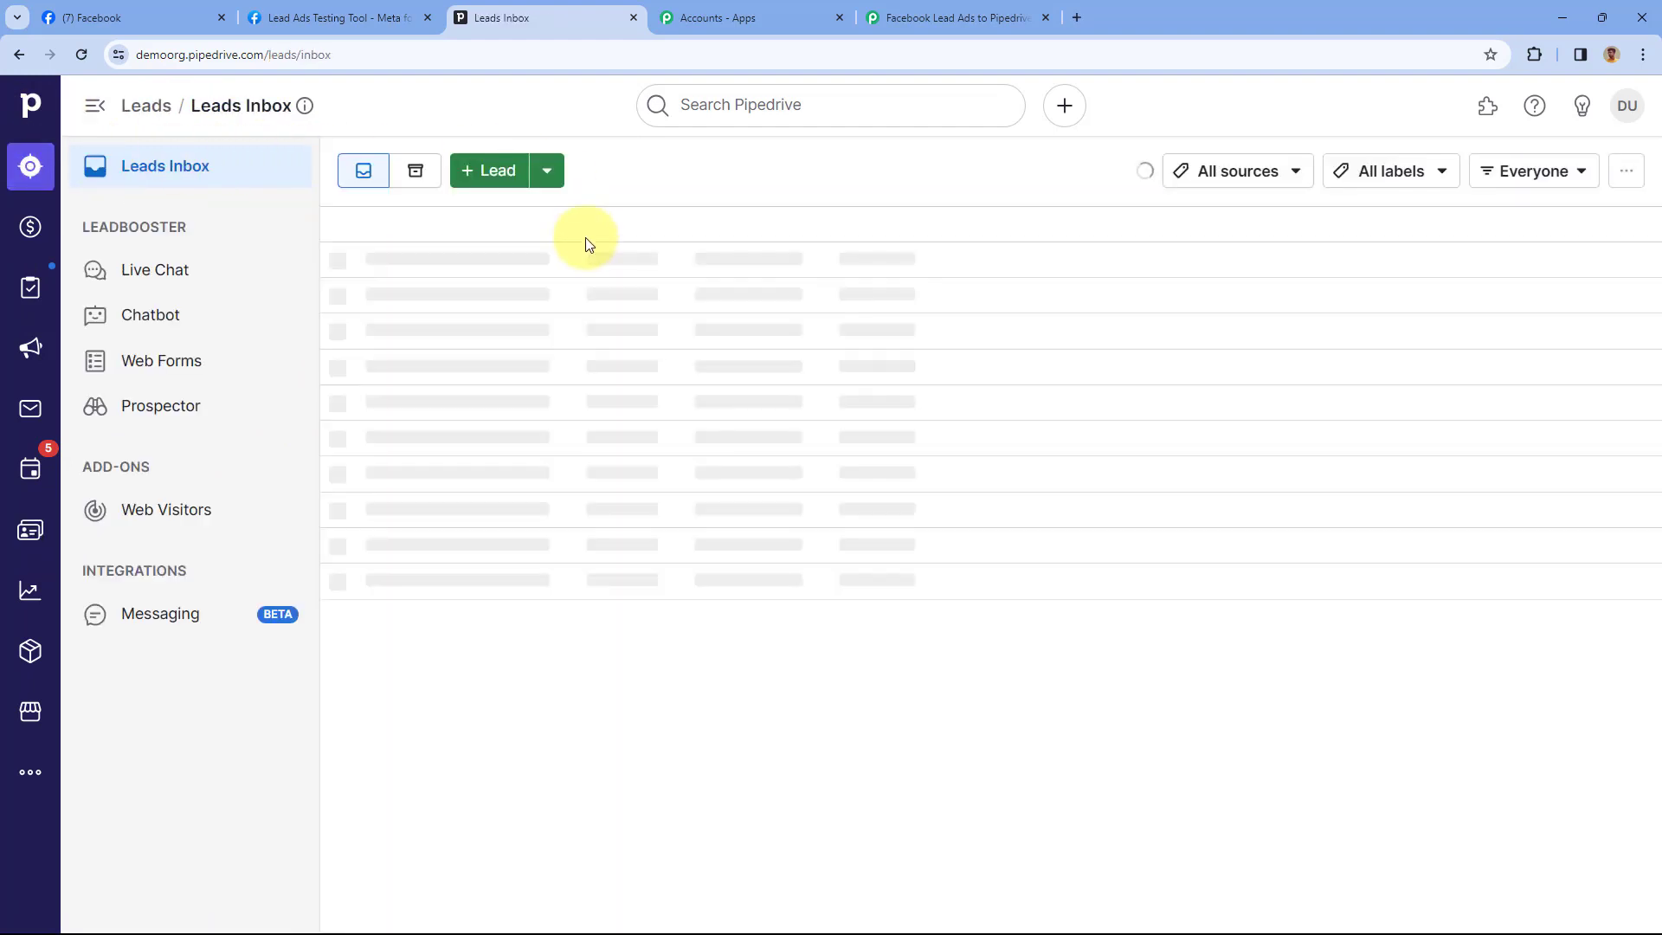
pyautogui.click(994, 12)
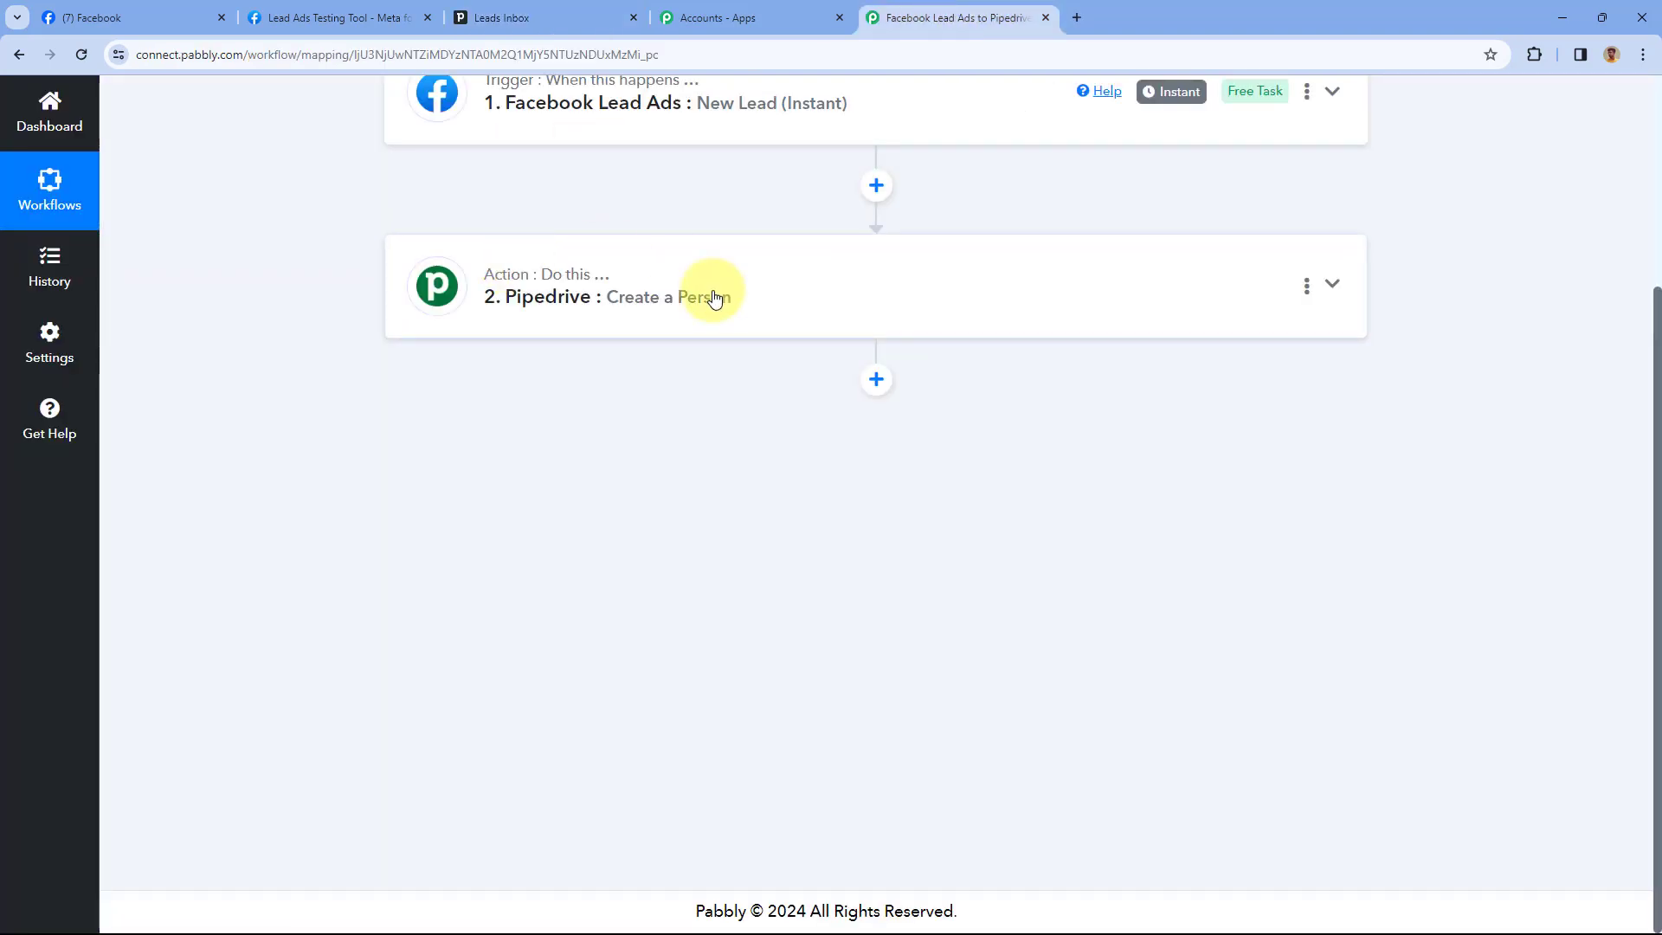
# Add a Pipedrive Create Lead step using the existing Pipedrive #7 connection
pyautogui.click(876, 381)
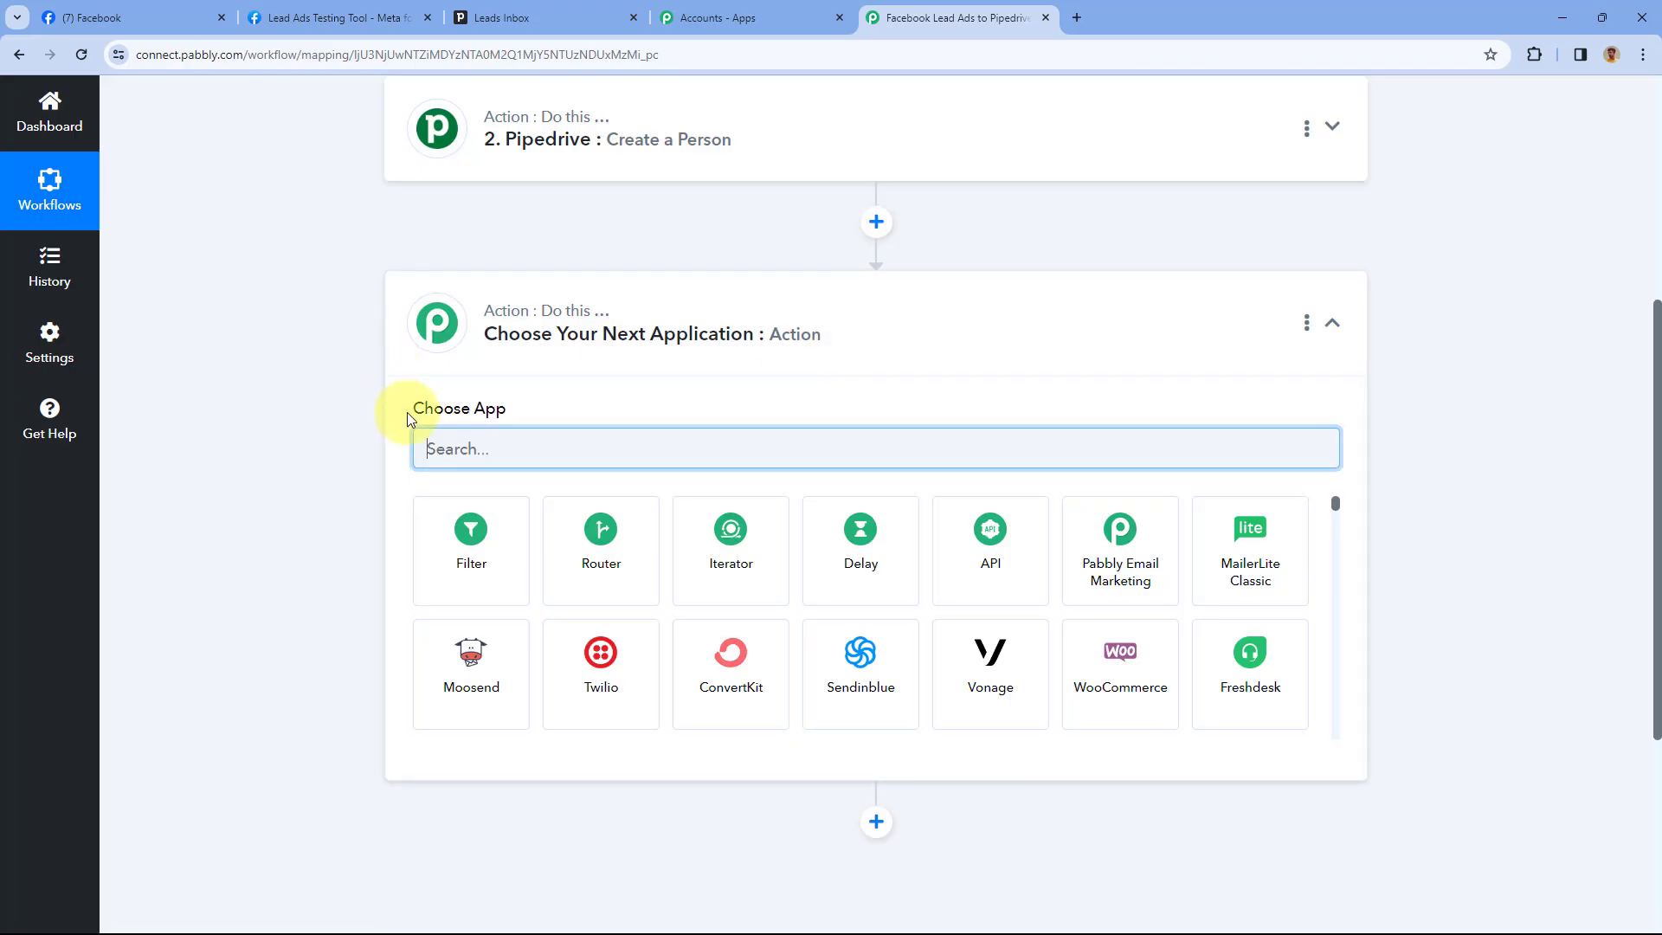
pyautogui.write('Pipe')
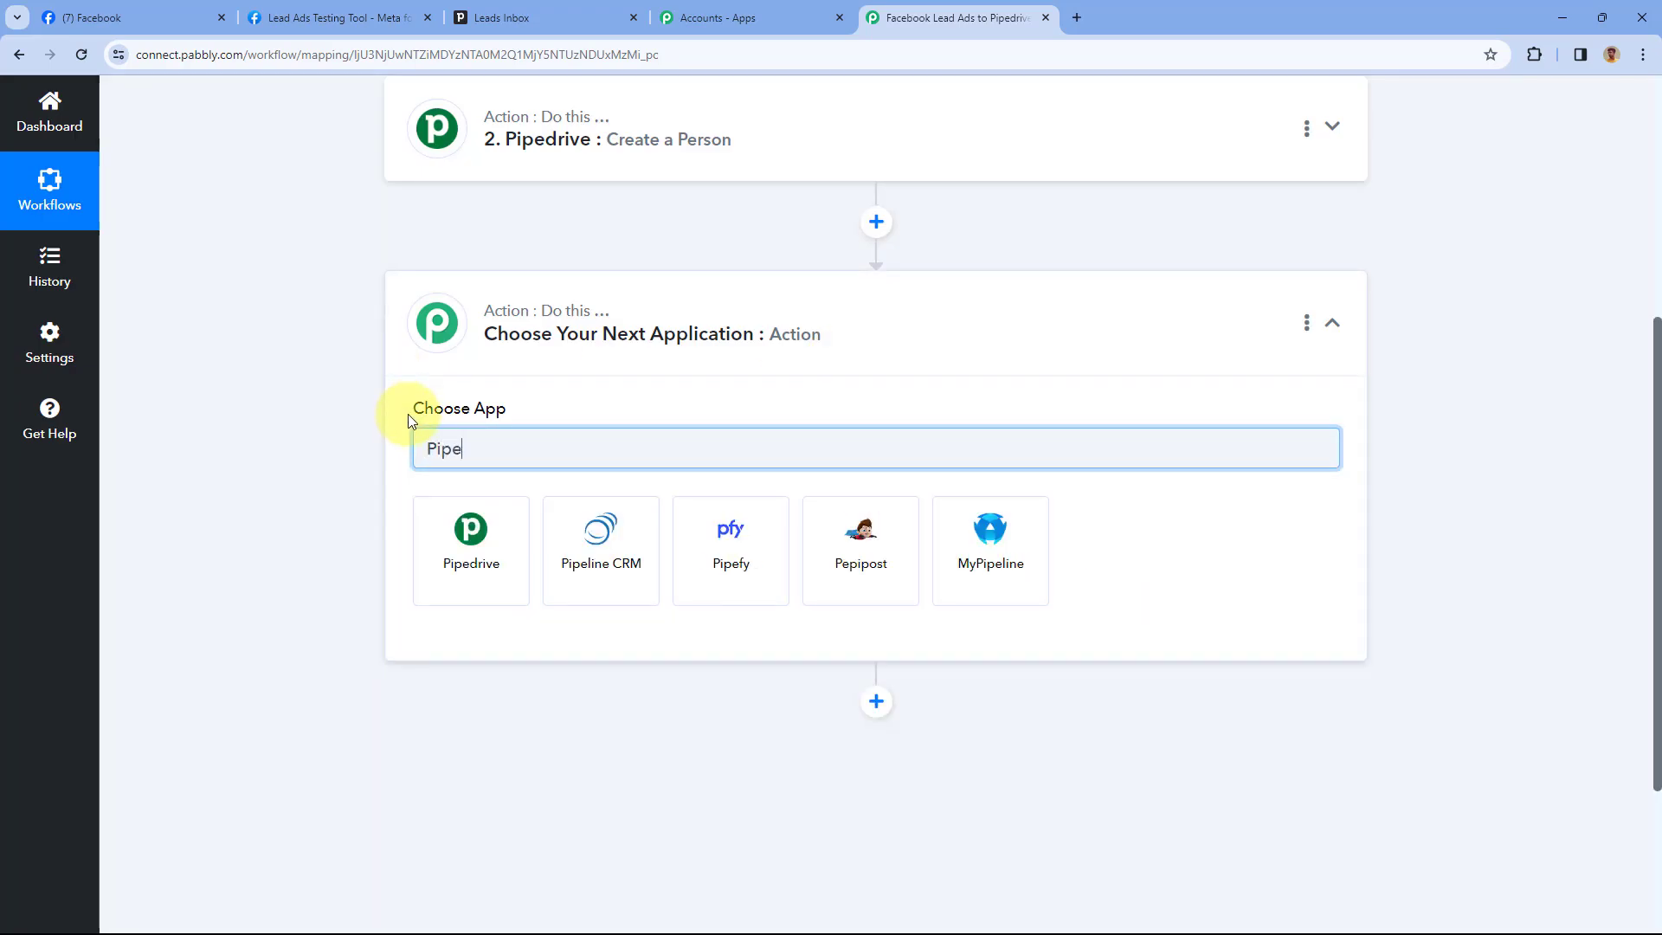
pyautogui.click(495, 552)
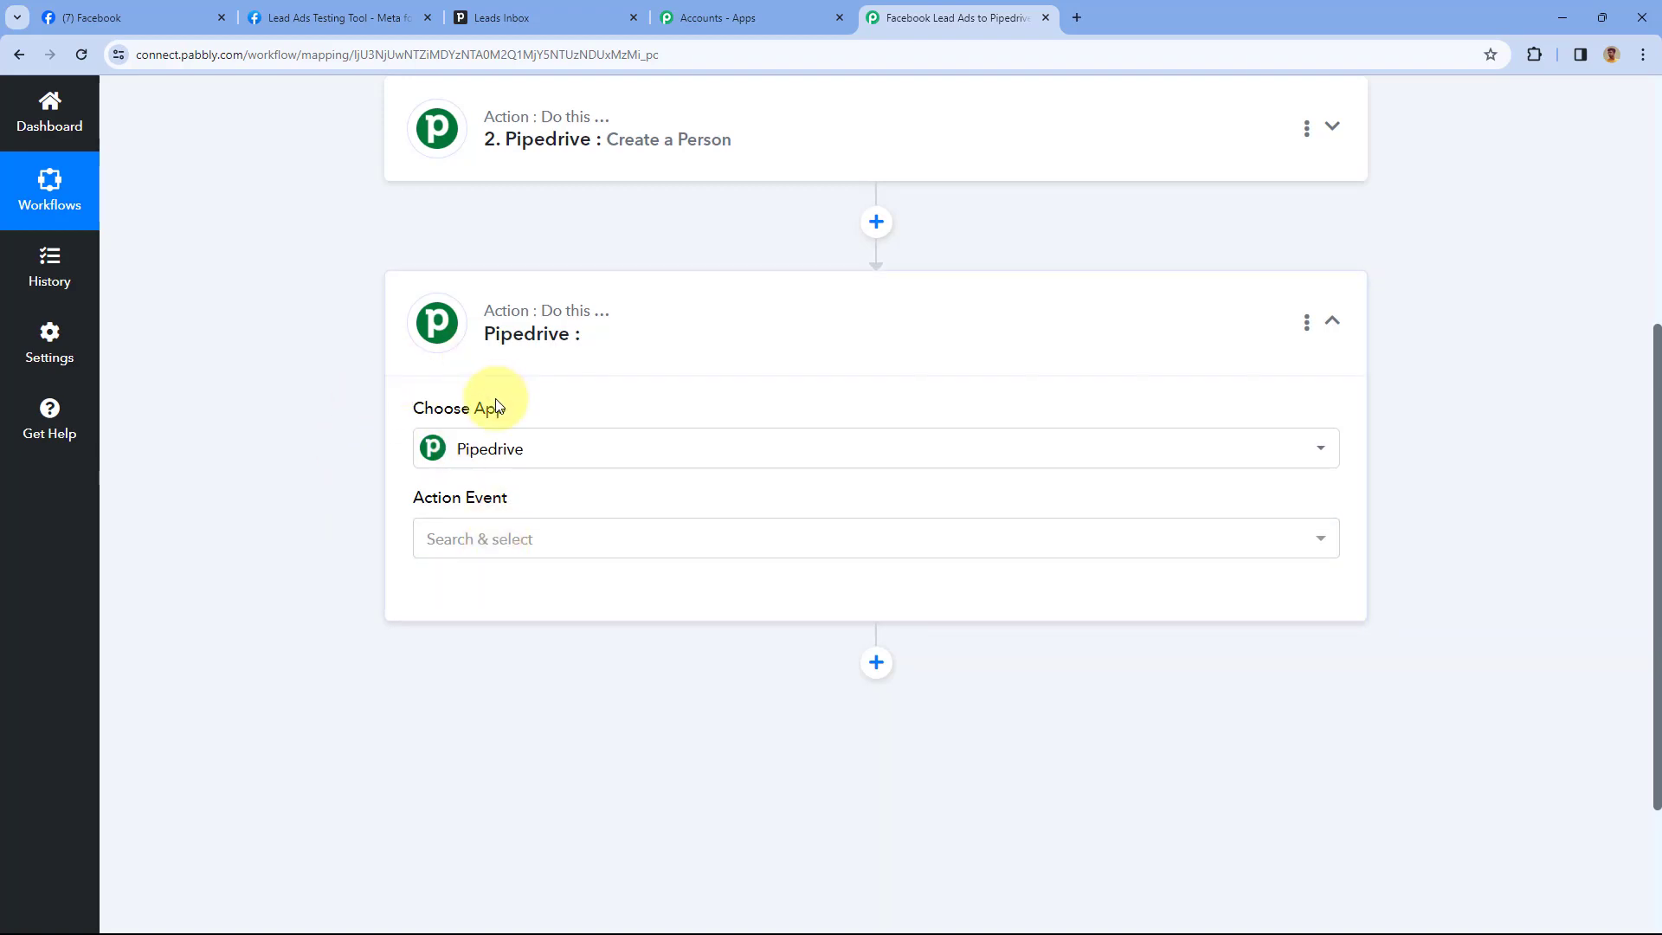
pyautogui.scroll(-2, 620, 390)
pyautogui.click(563, 369)
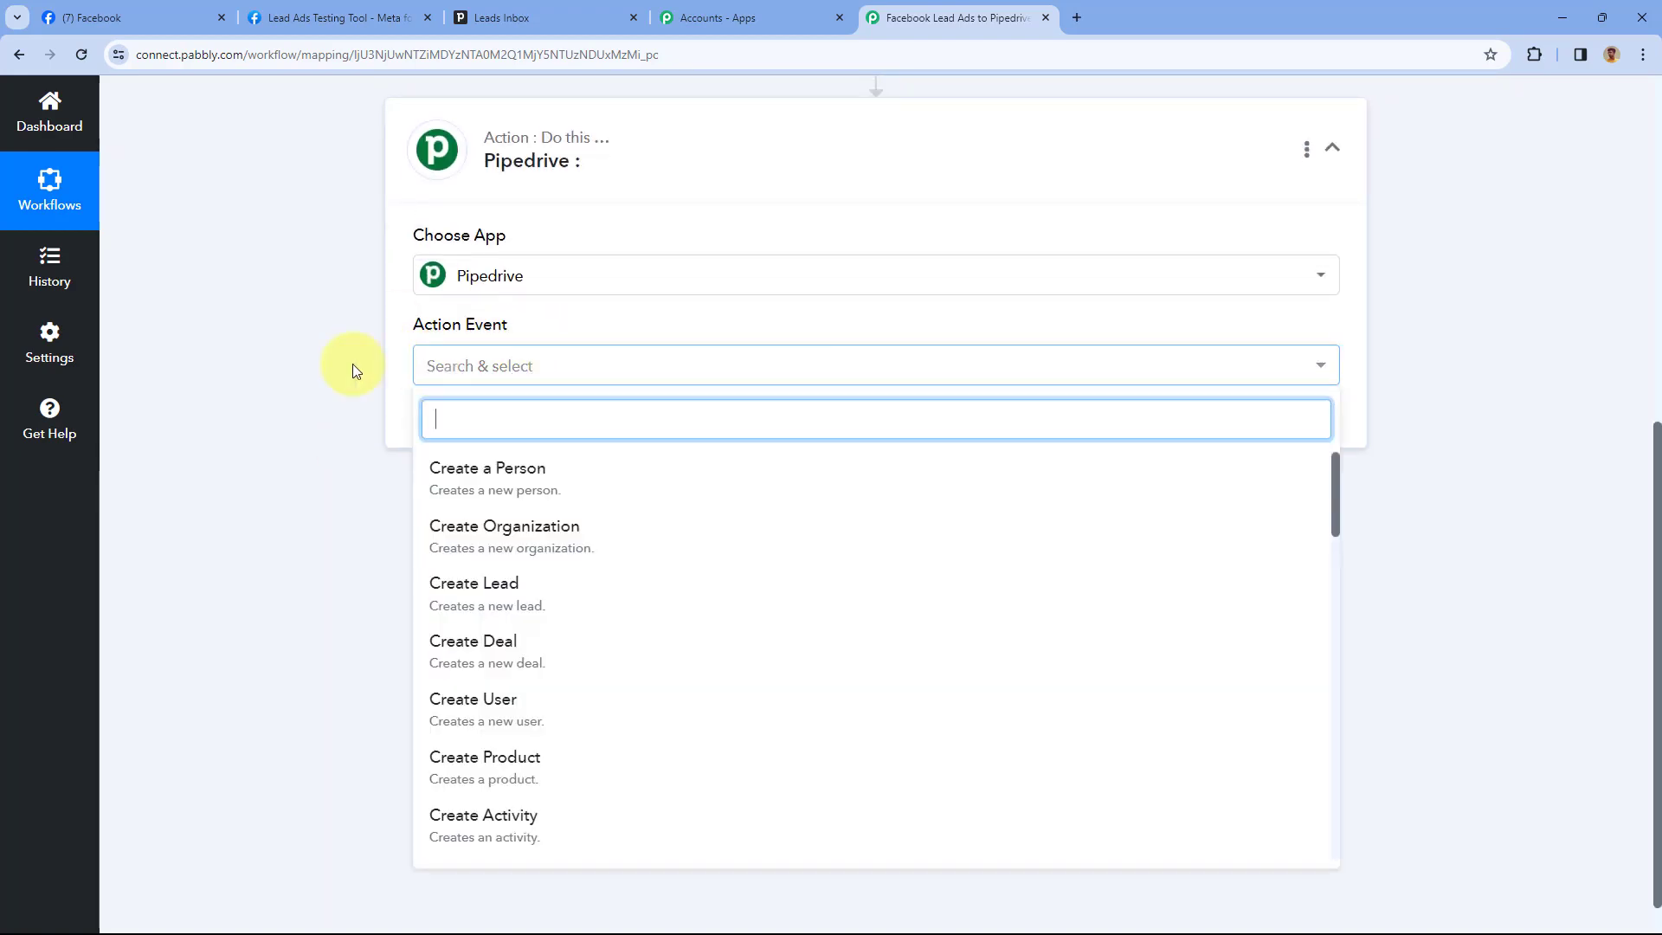
pyautogui.scroll(-1, 372, 355)
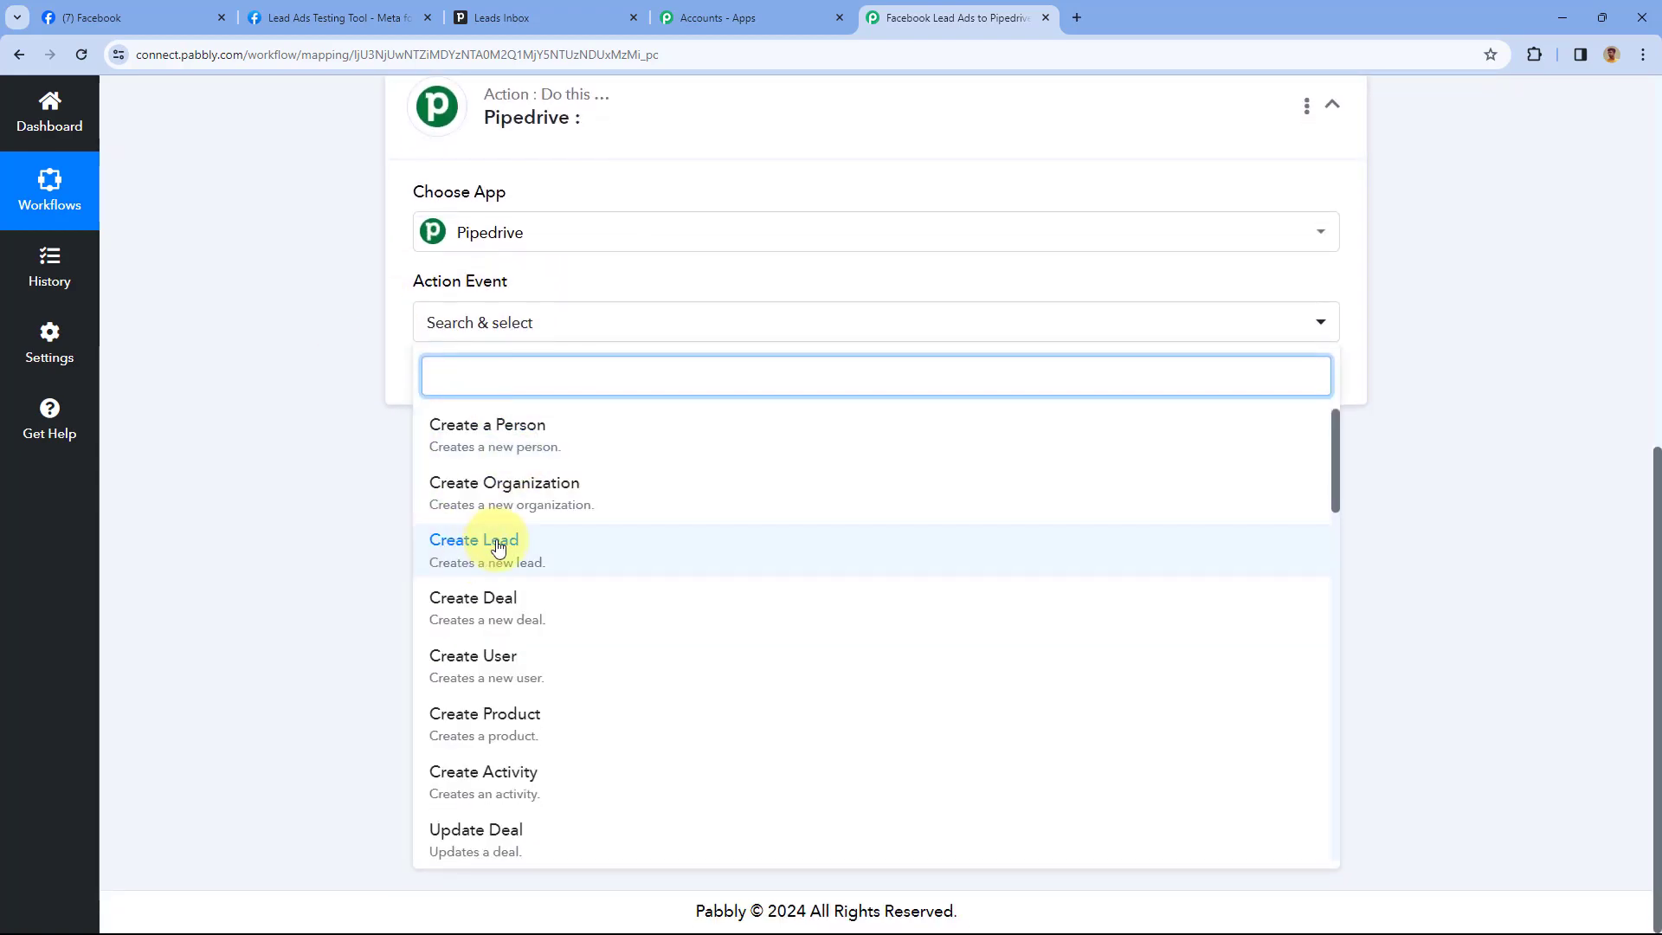
pyautogui.click(499, 544)
pyautogui.click(449, 382)
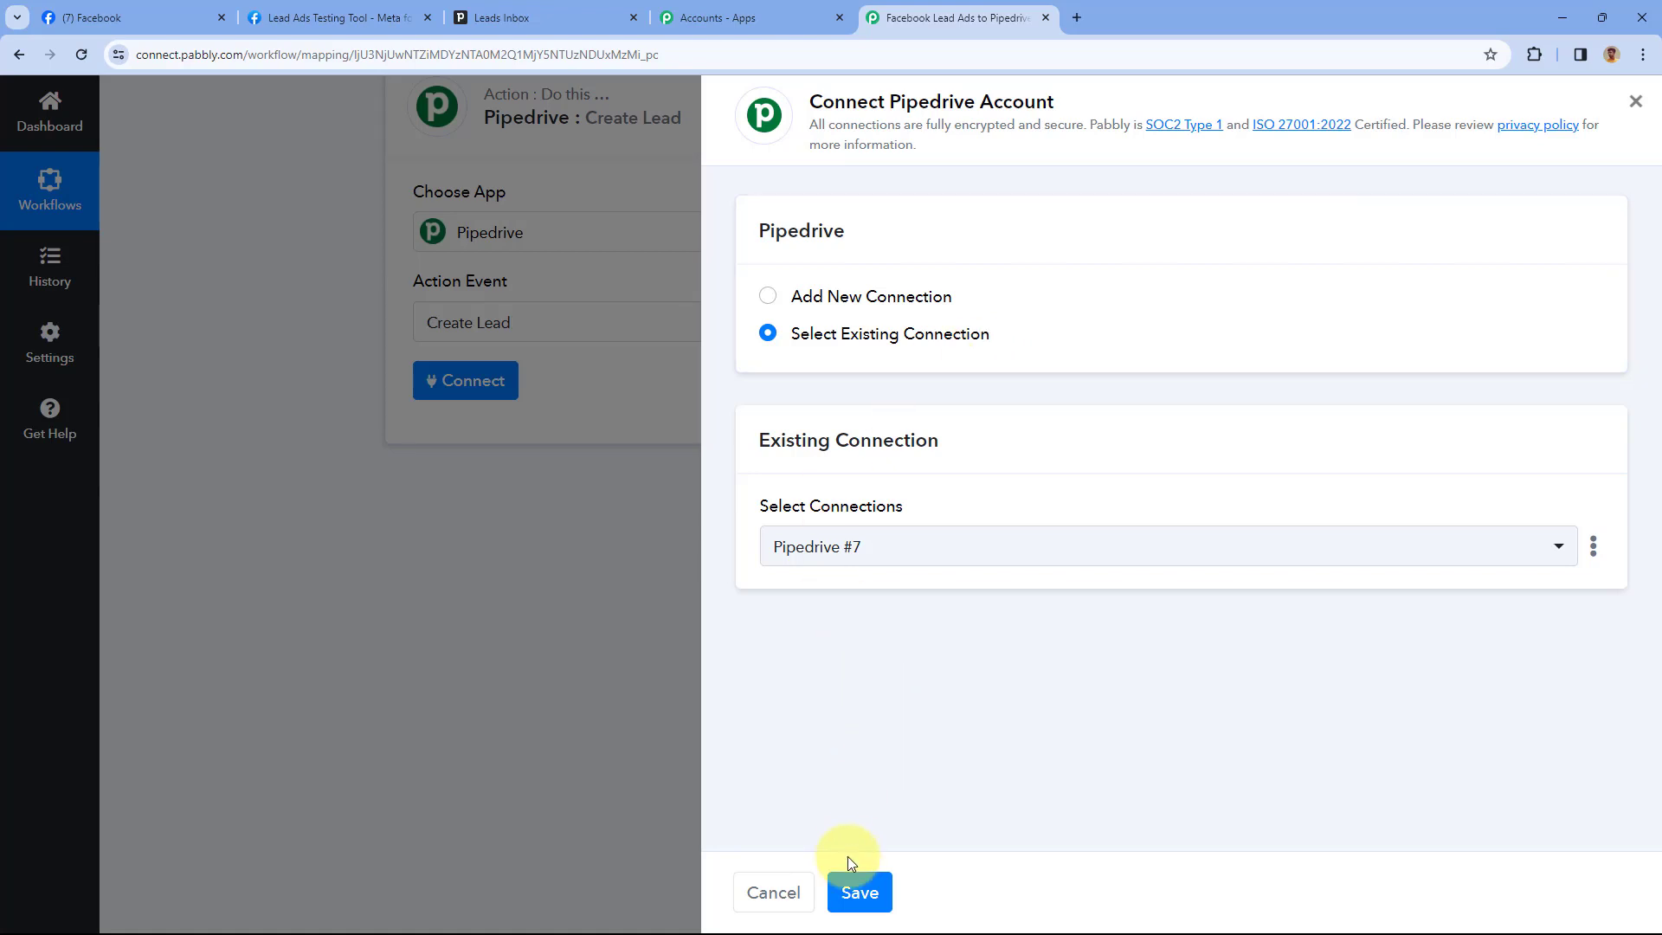
pyautogui.click(858, 890)
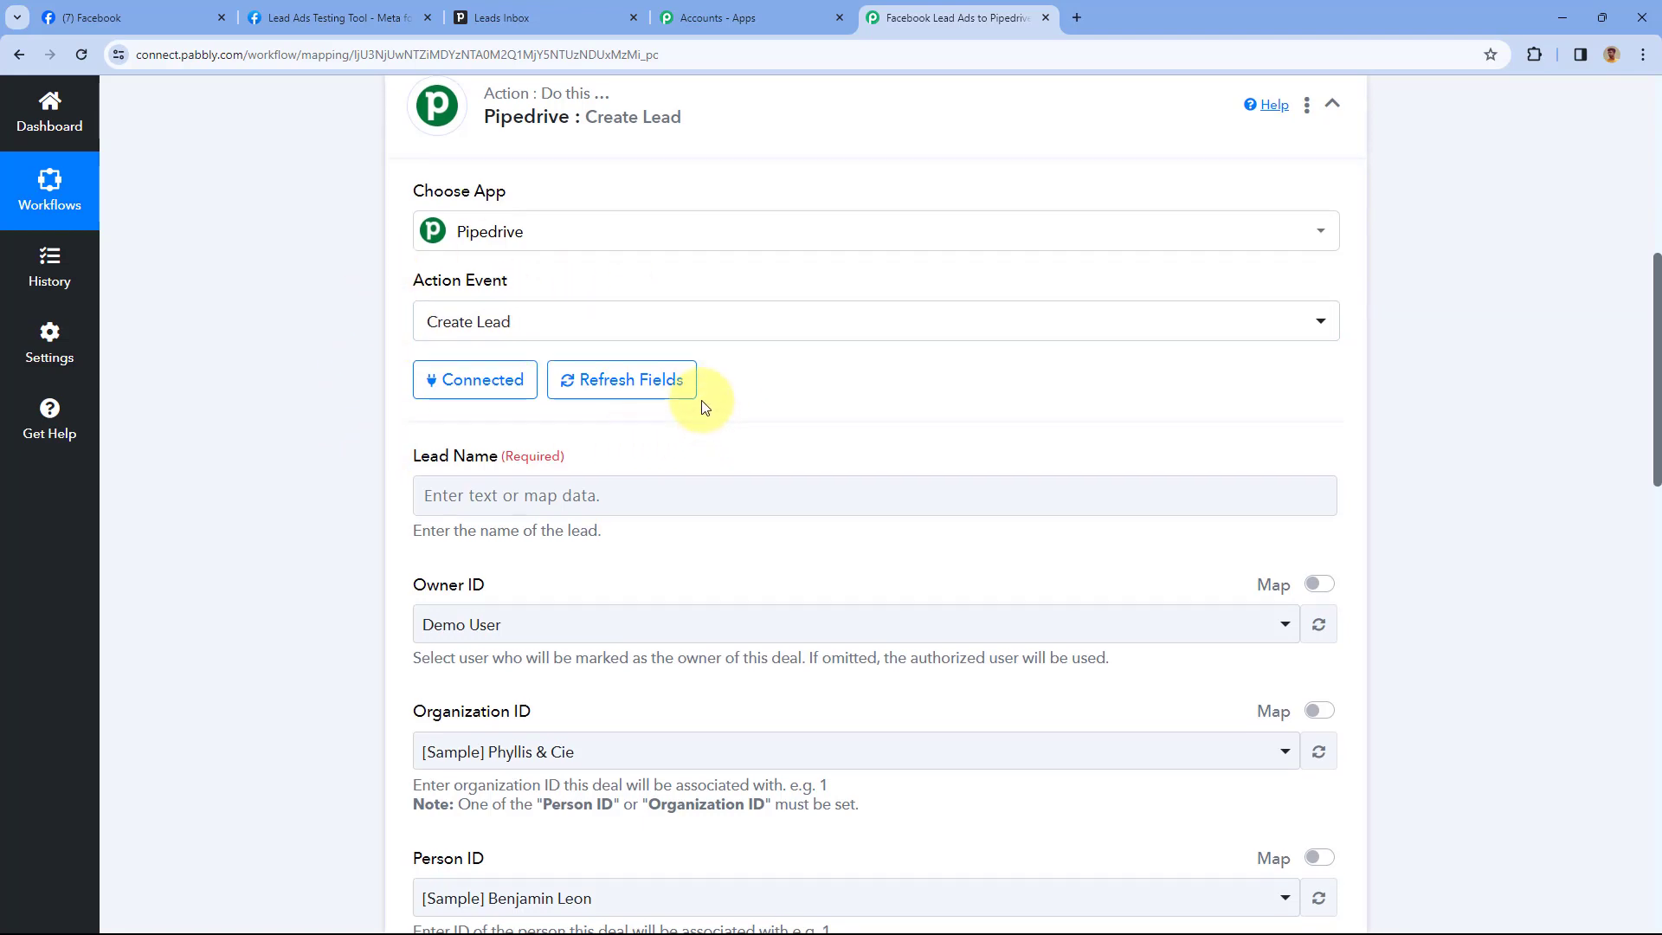
# Map 'Data Name : Demo Test' from the Create a Person step into Lead Name
pyautogui.scroll(-3, 702, 394)
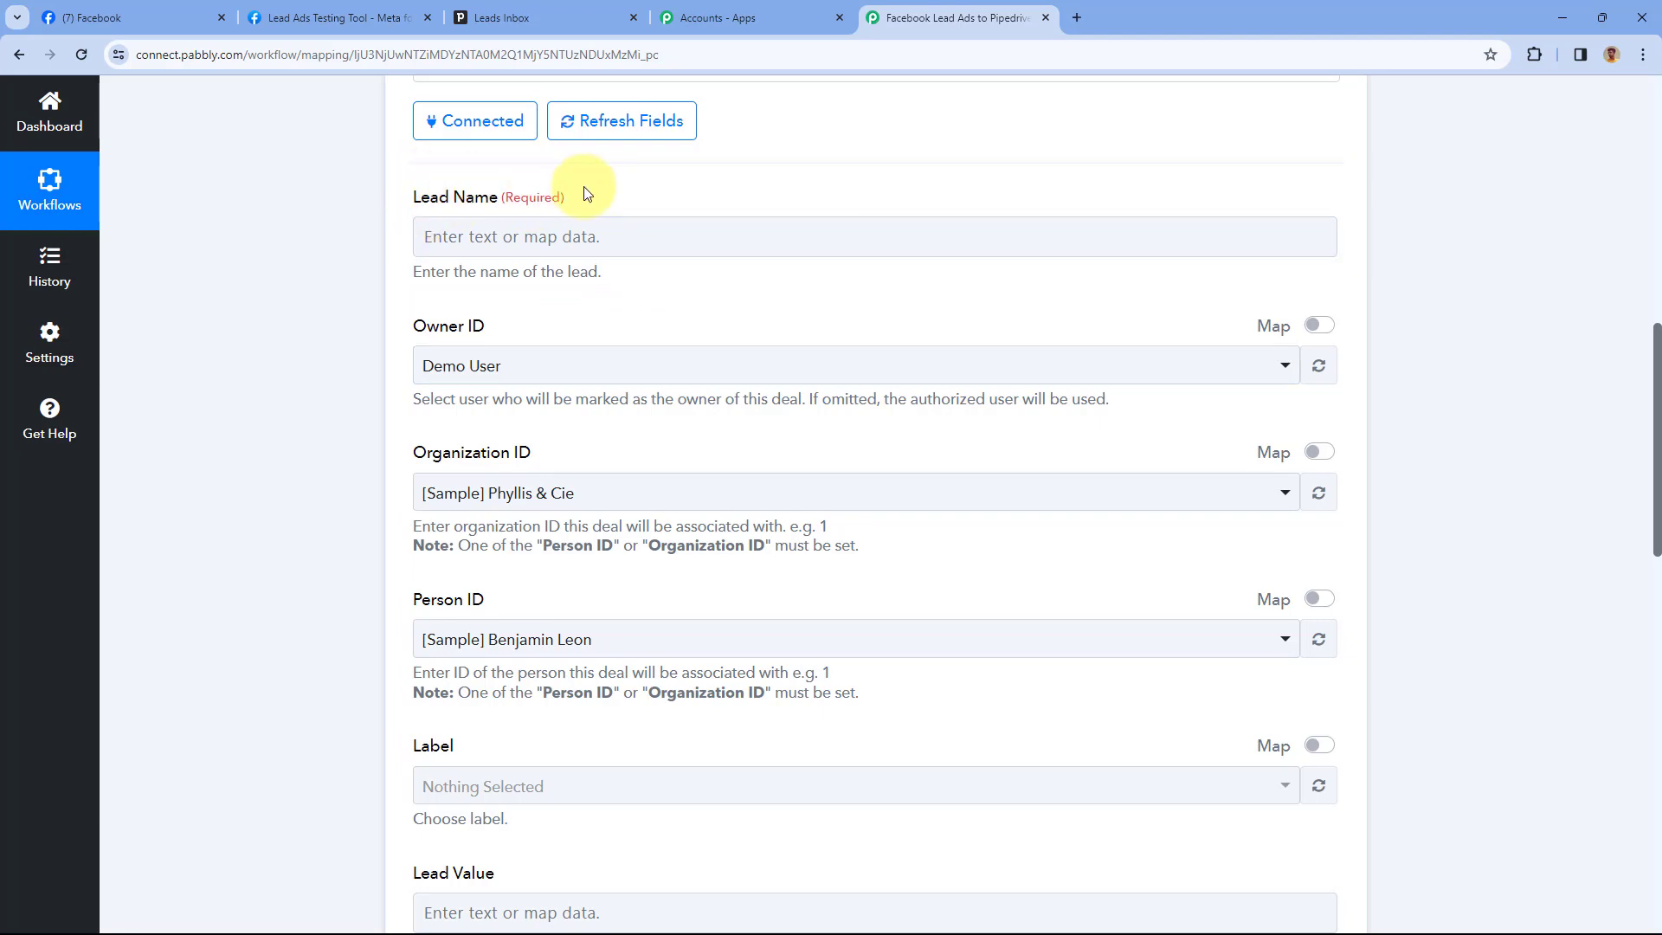
pyautogui.click(567, 246)
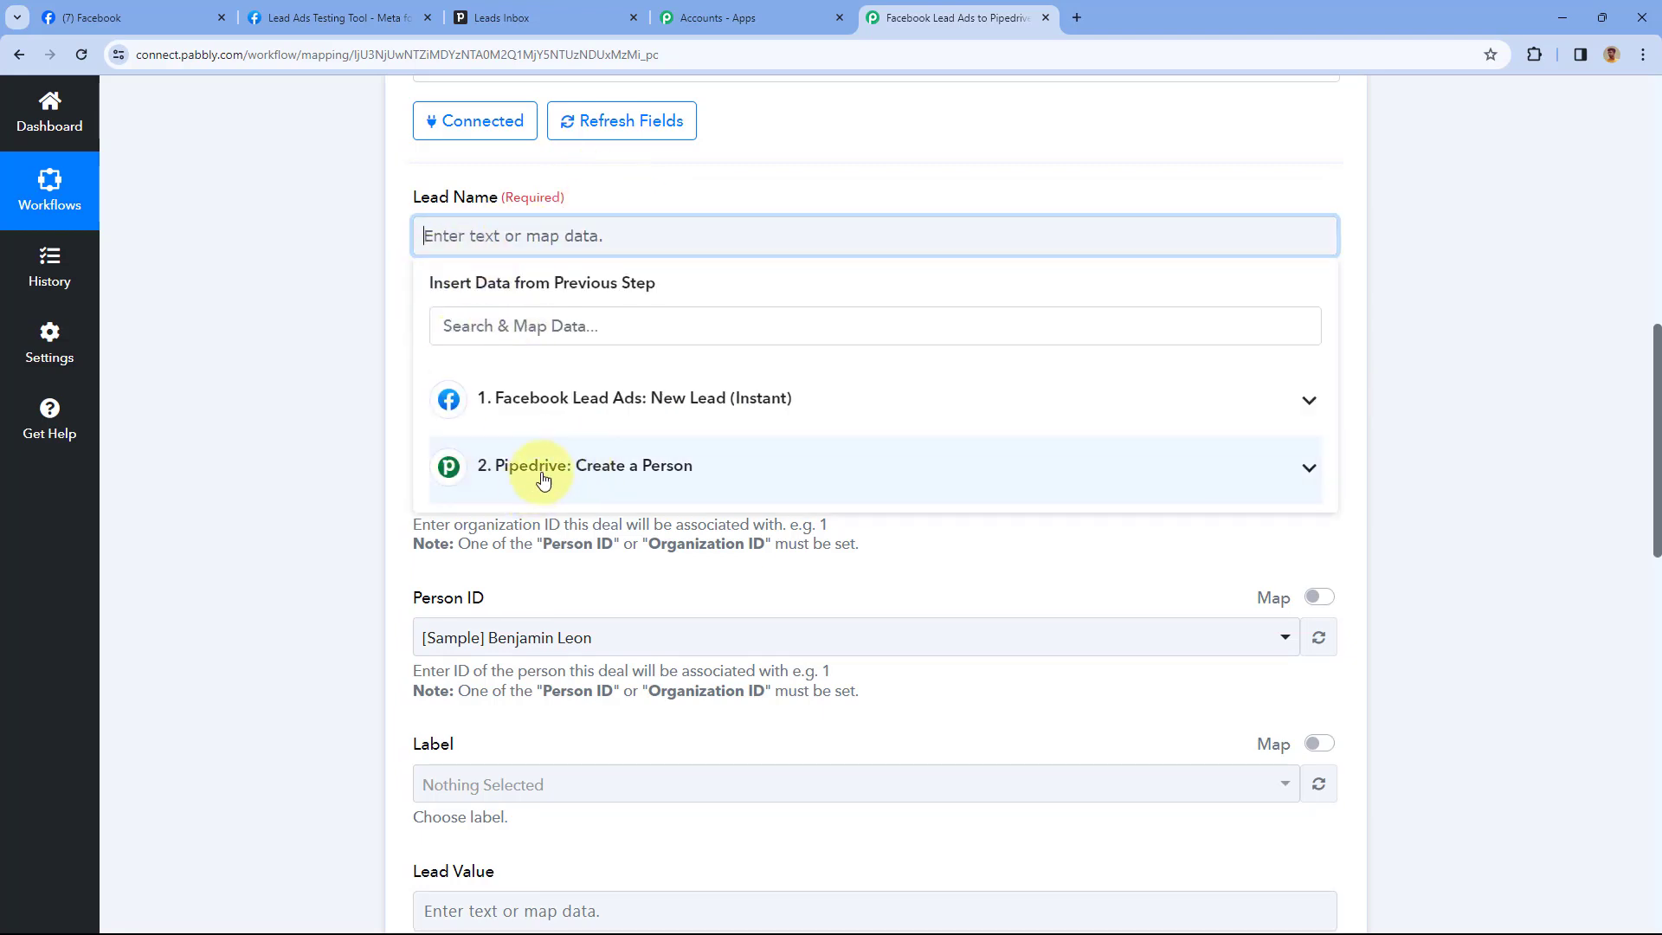
pyautogui.click(618, 477)
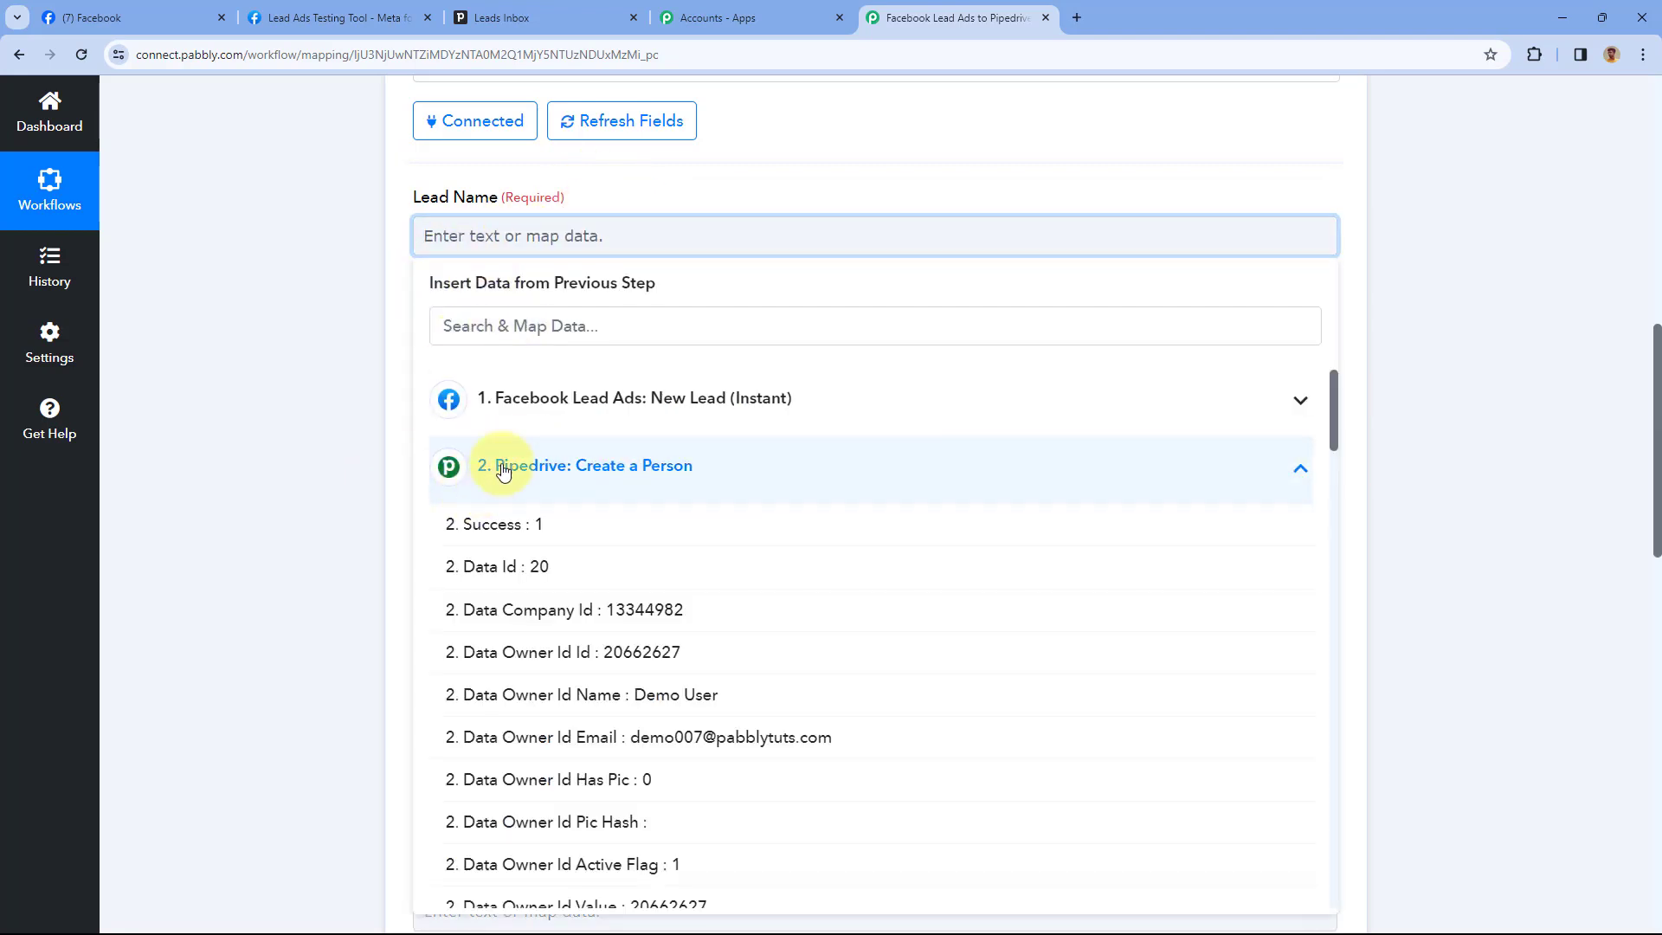
pyautogui.scroll(-6, 547, 548)
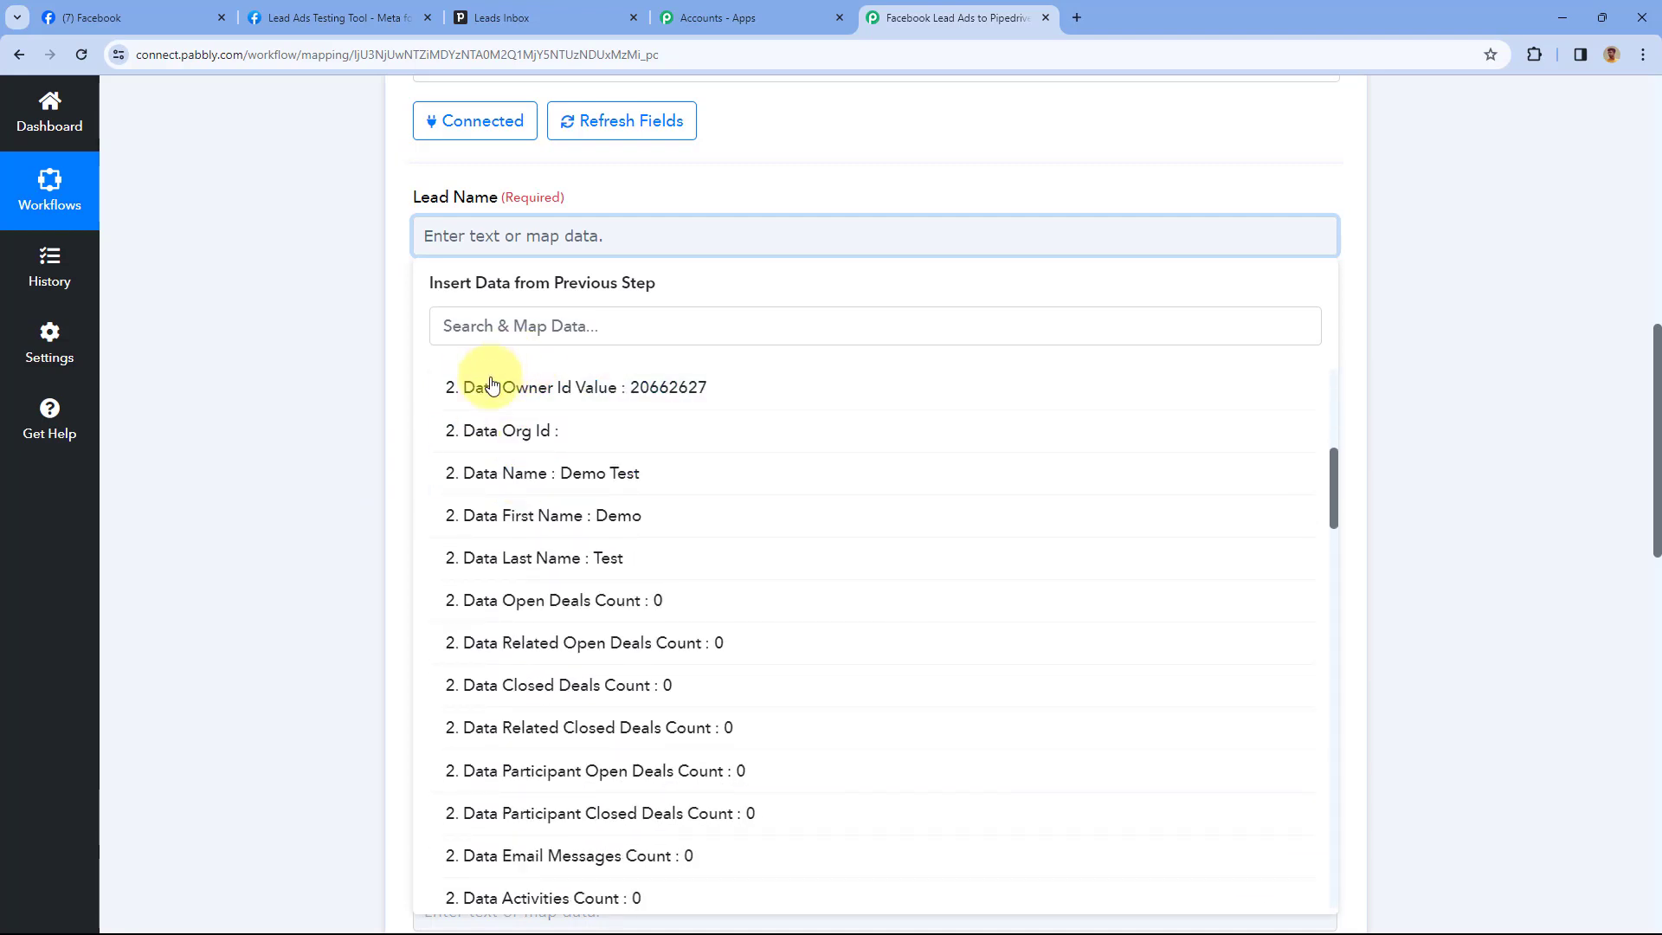
pyautogui.scroll(-1, 519, 437)
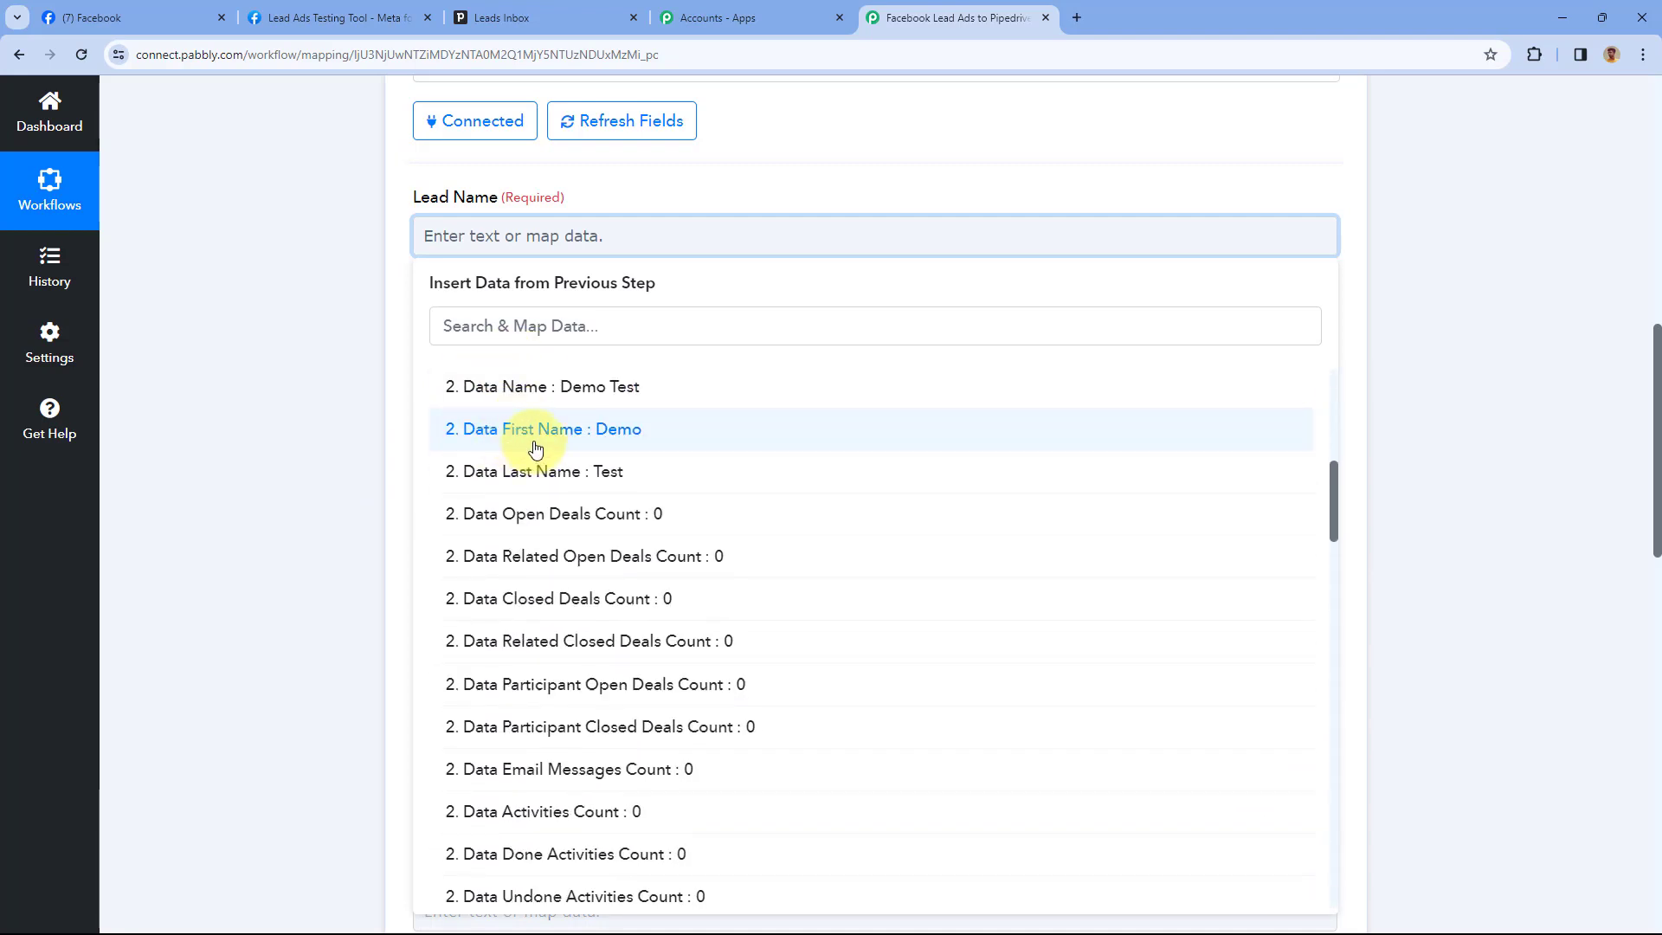
pyautogui.click(528, 388)
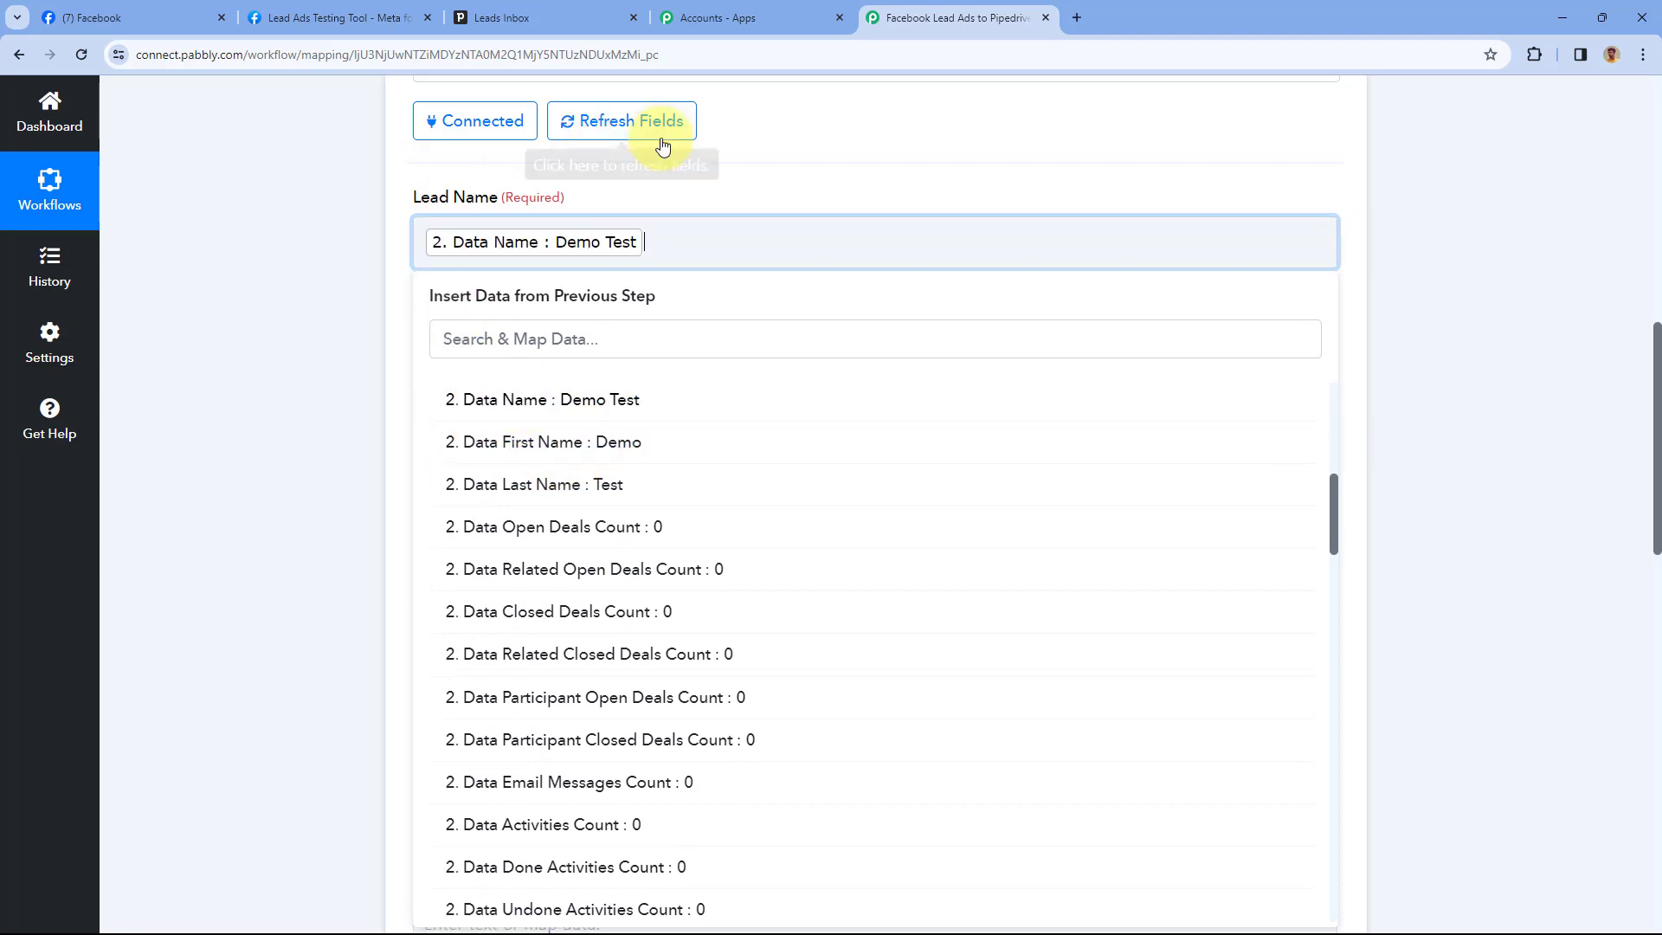
pyautogui.click(665, 171)
pyautogui.scroll(-1, 638, 229)
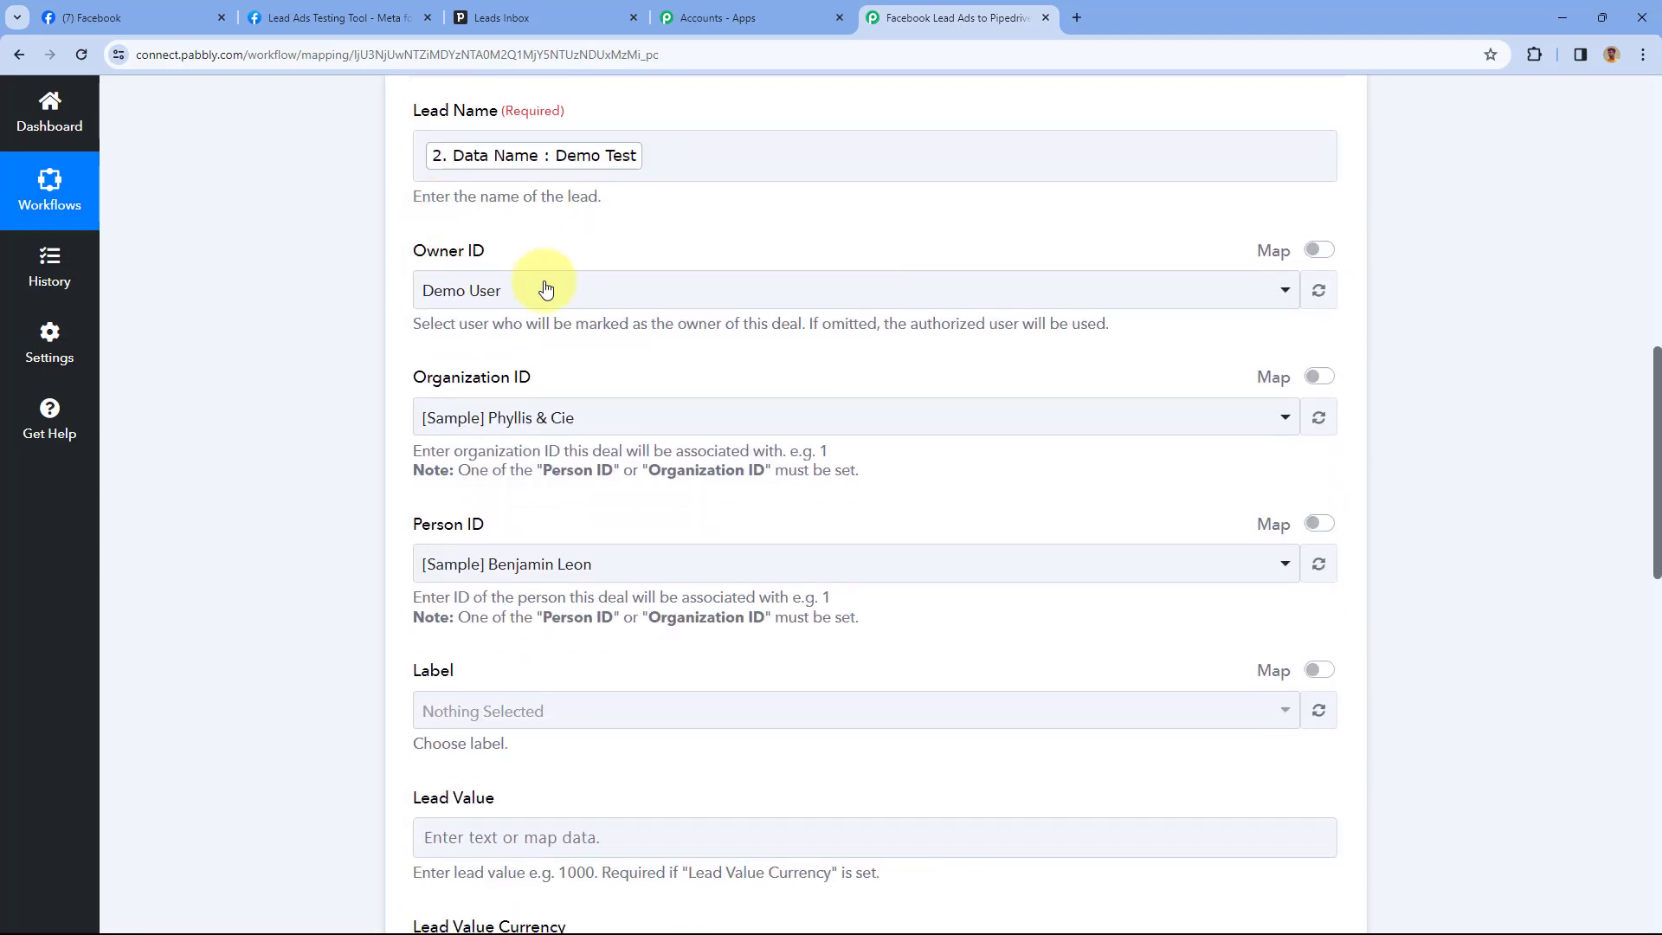
pyautogui.click(598, 294)
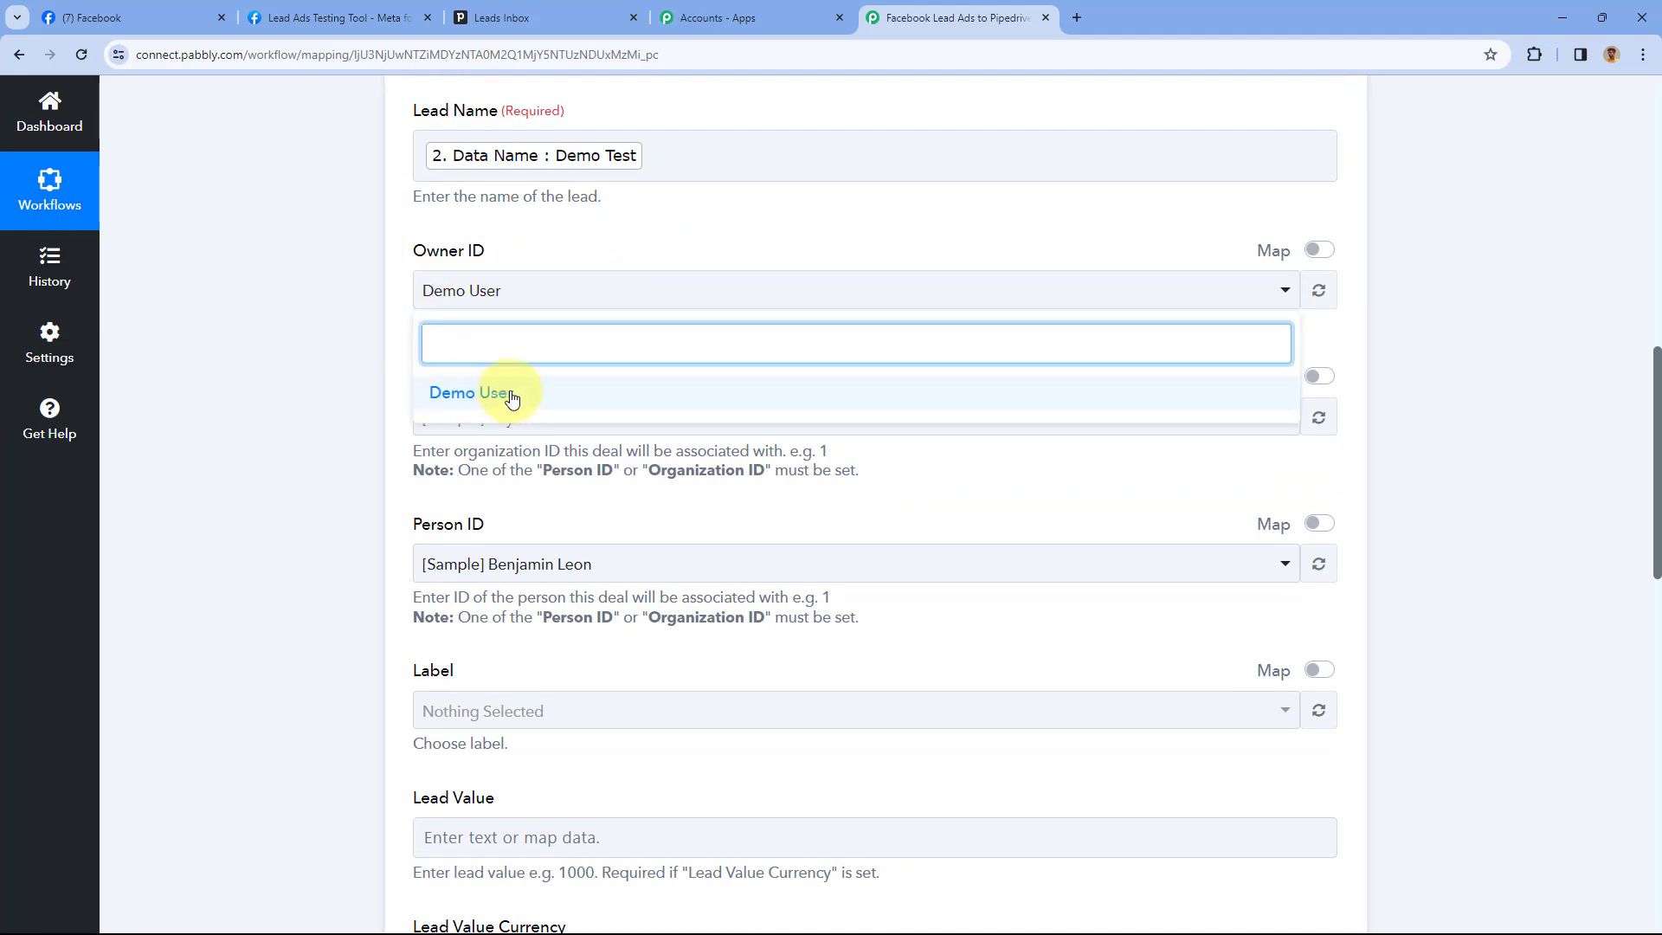
pyautogui.click(521, 256)
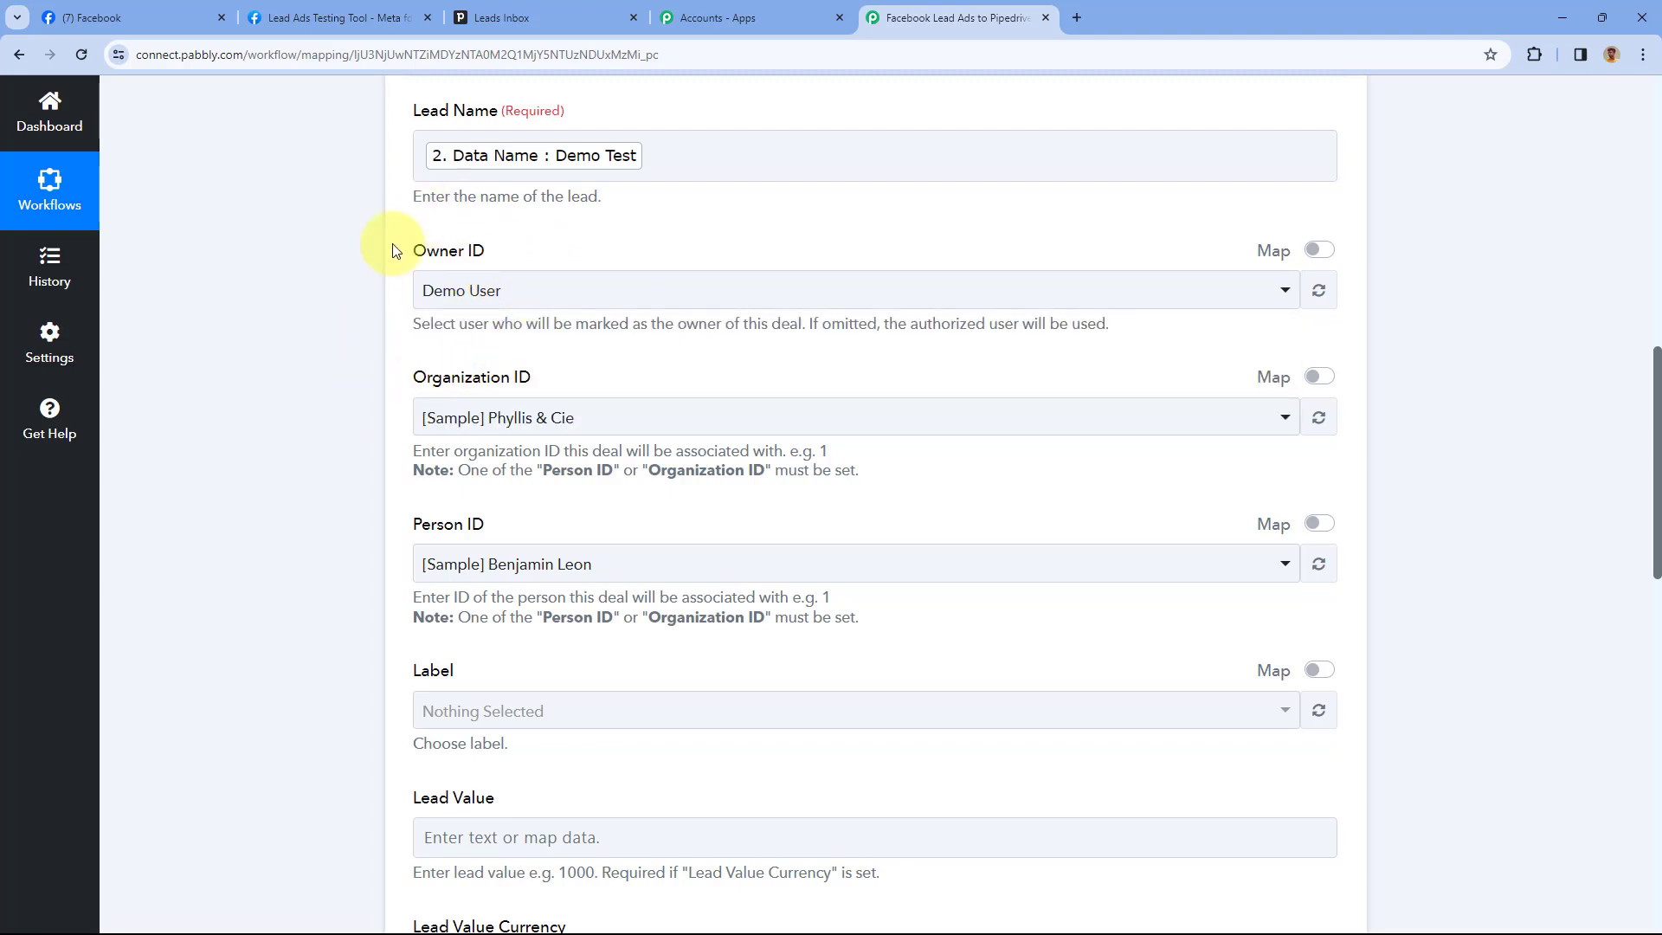
pyautogui.click(506, 161)
pyautogui.click(564, 236)
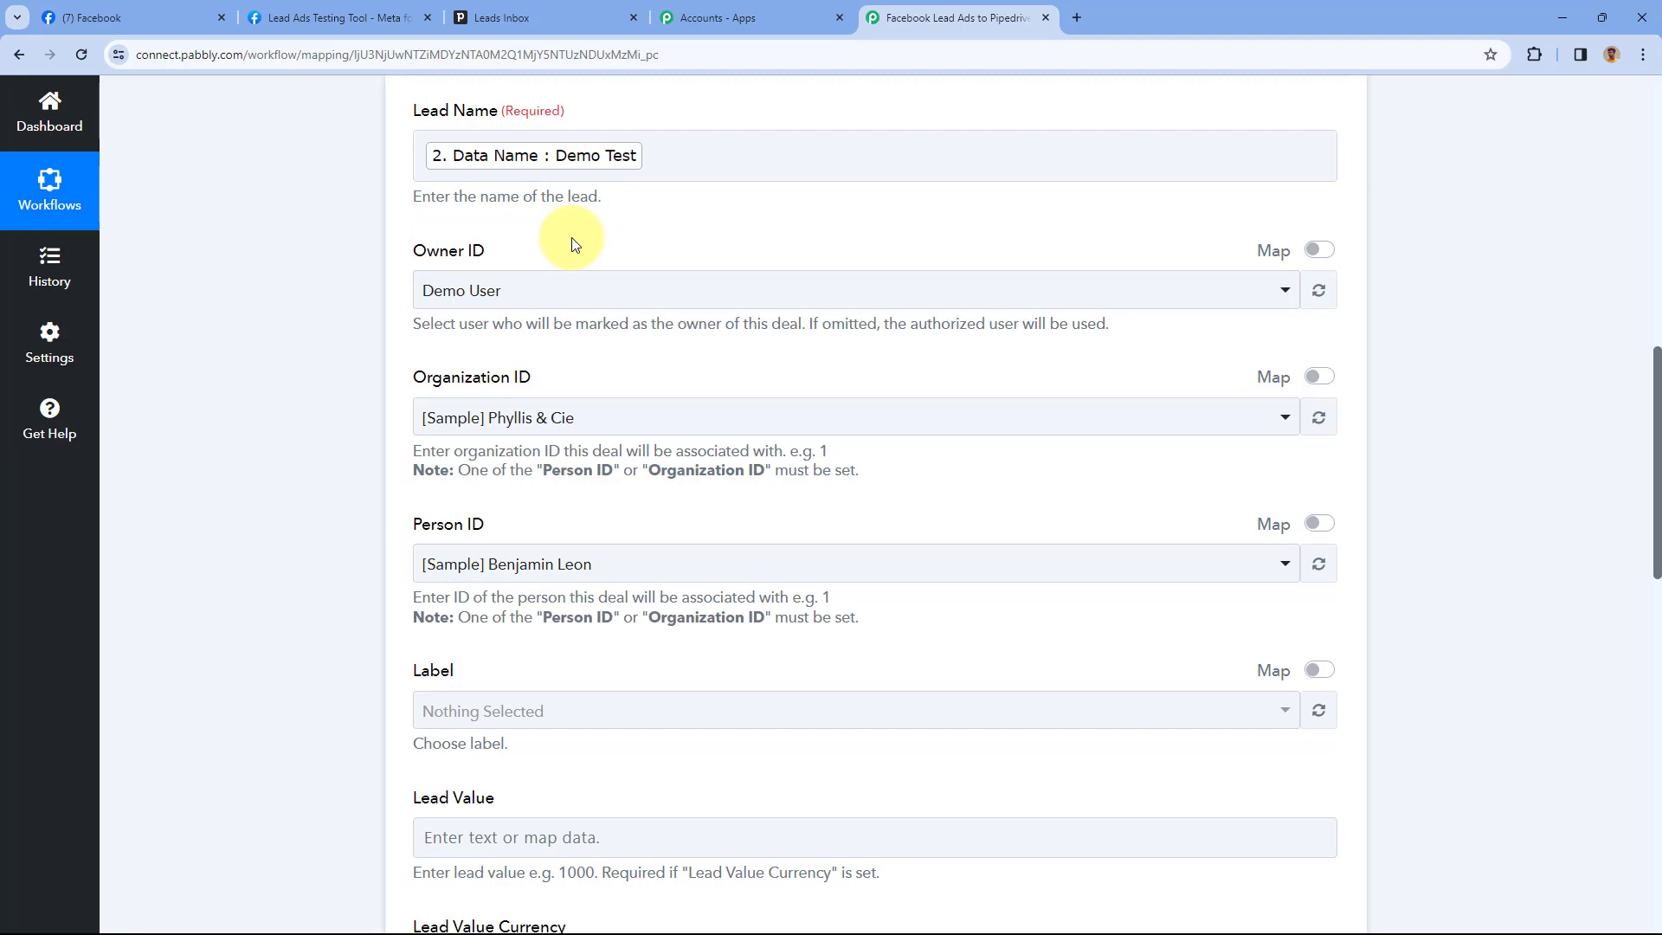
pyautogui.click(511, 299)
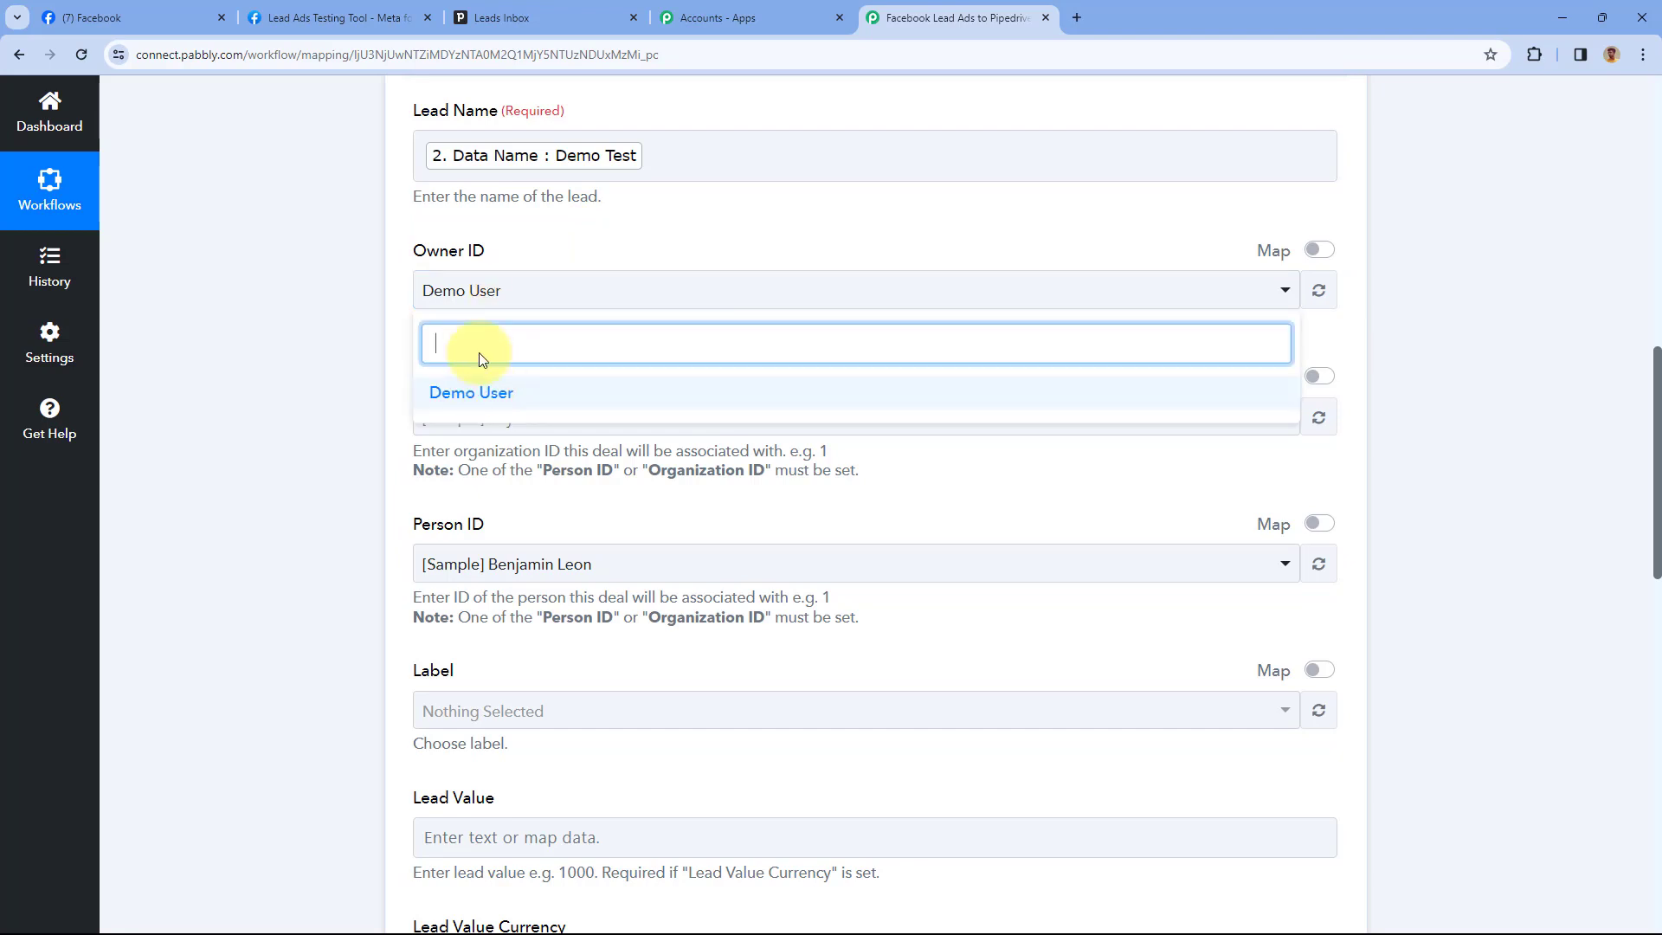
pyautogui.click(513, 251)
pyautogui.scroll(-1, 592, 299)
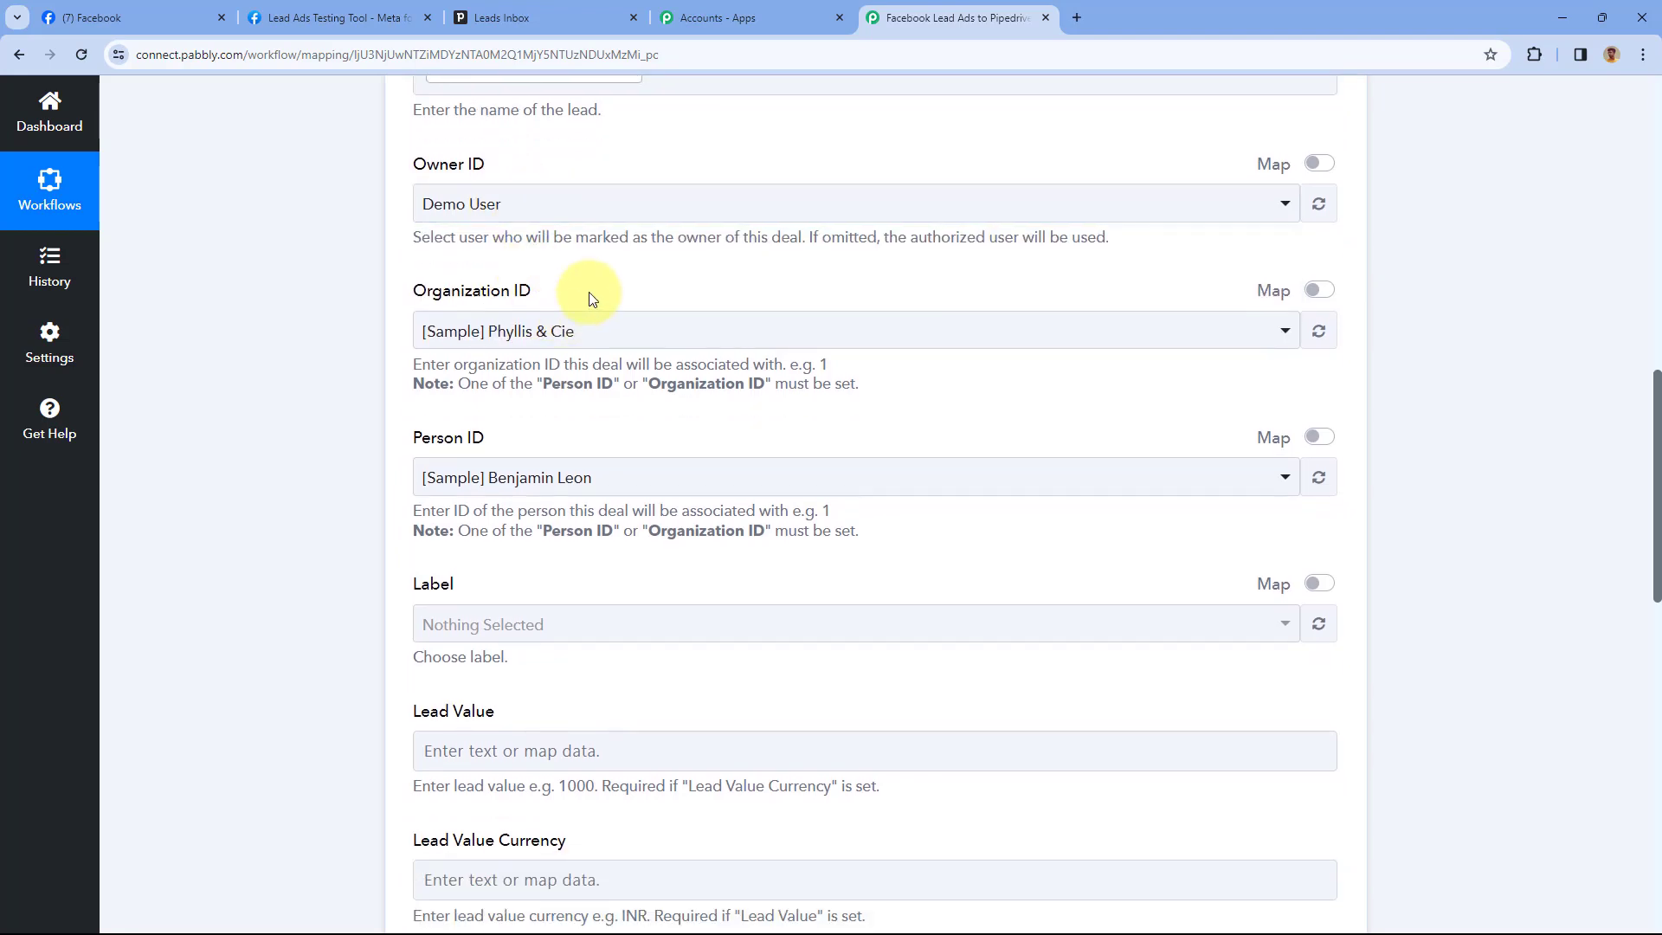
pyautogui.scroll(-1, 590, 297)
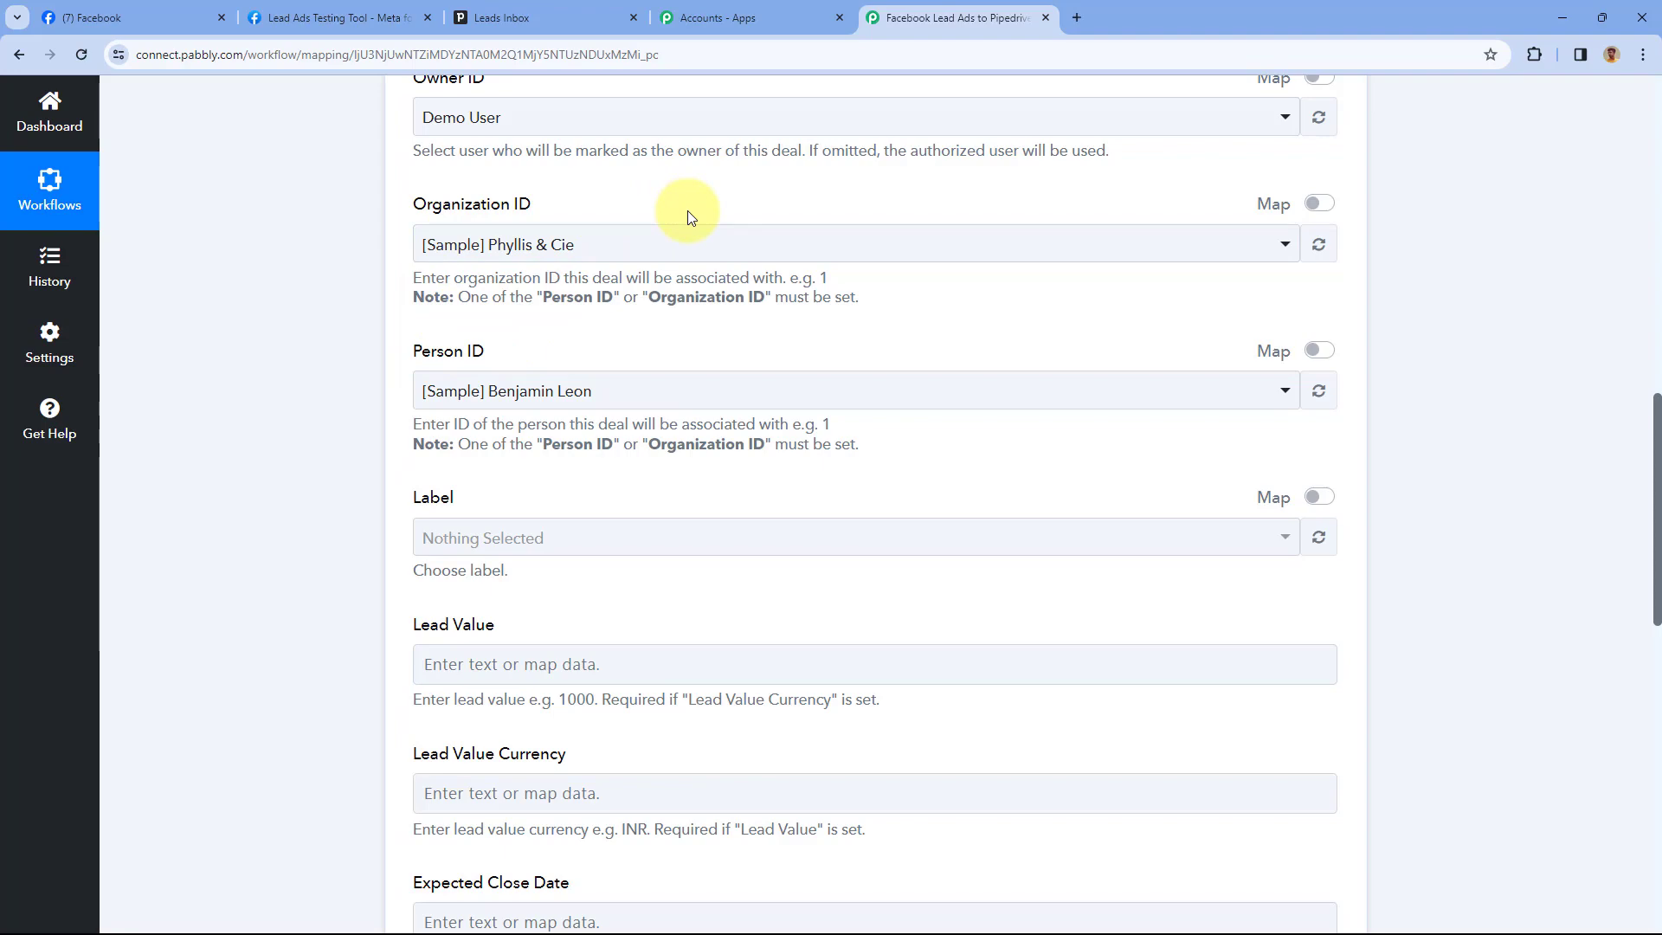
pyautogui.scroll(12, 687, 210)
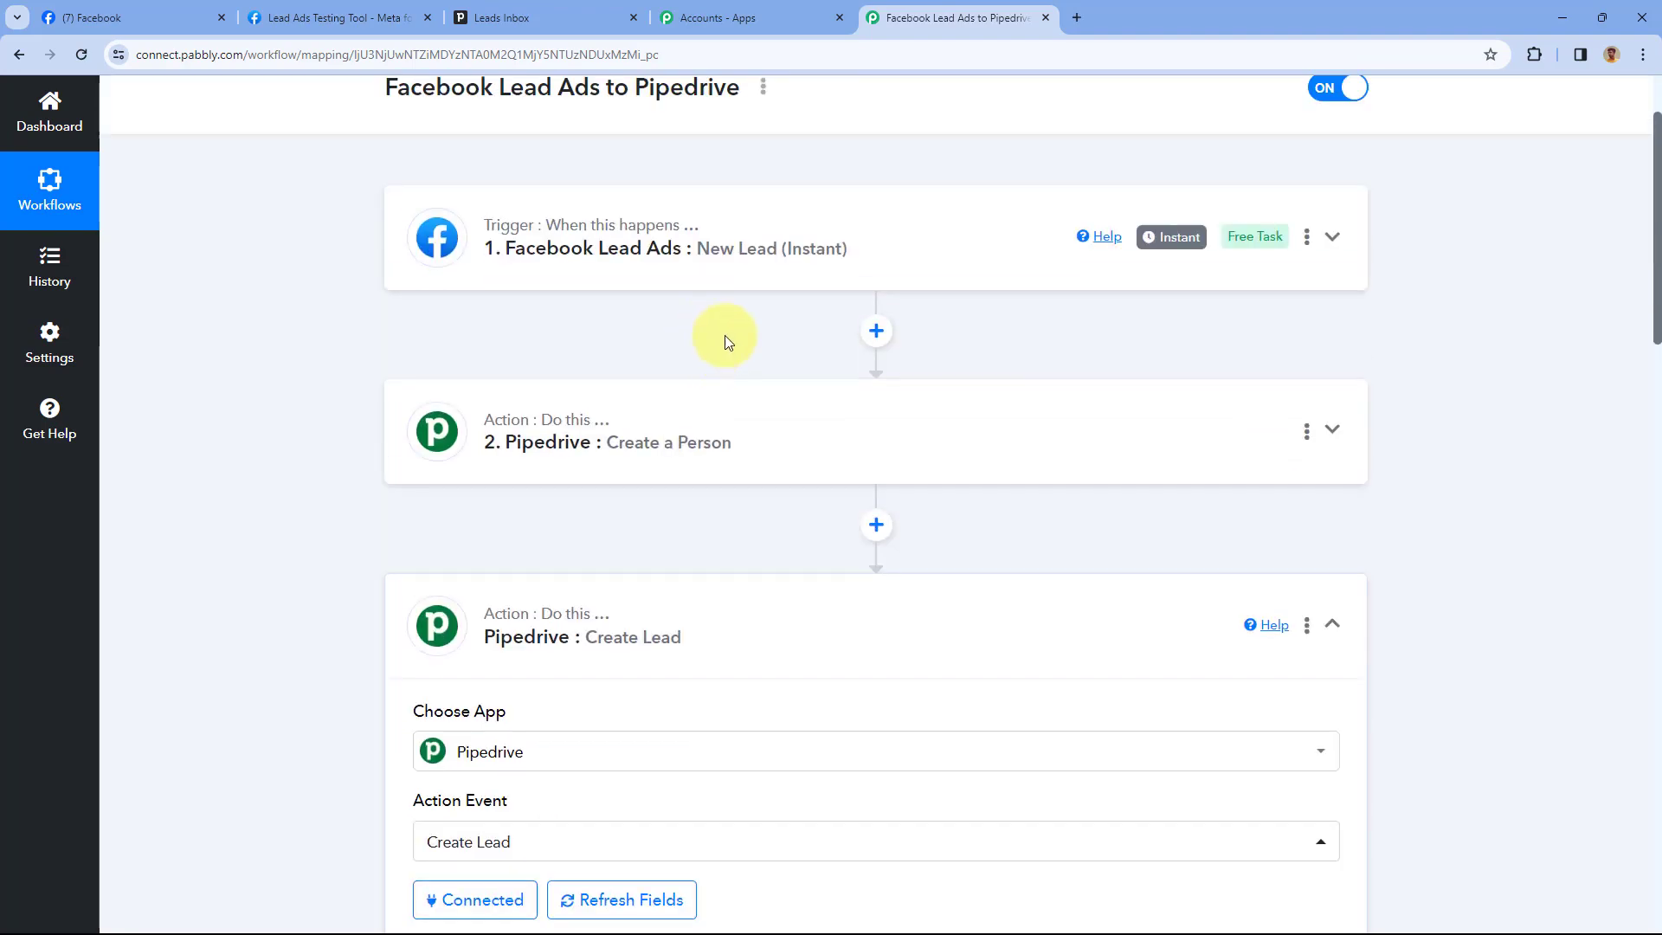
pyautogui.scroll(-4, 693, 389)
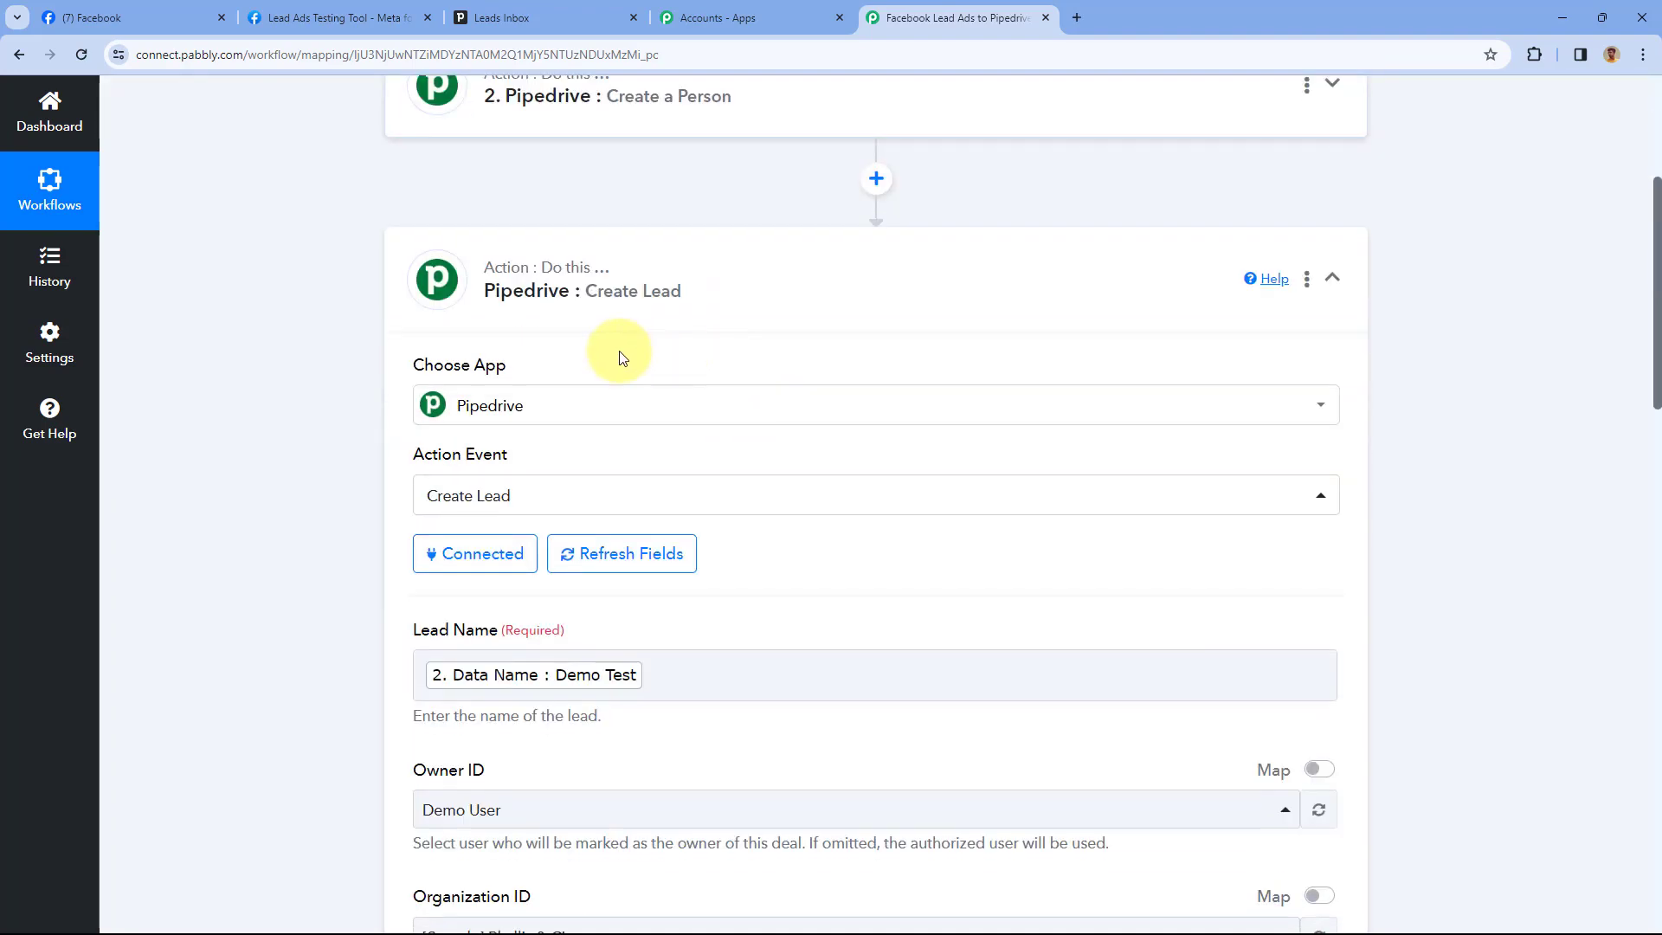
pyautogui.scroll(-5, 620, 356)
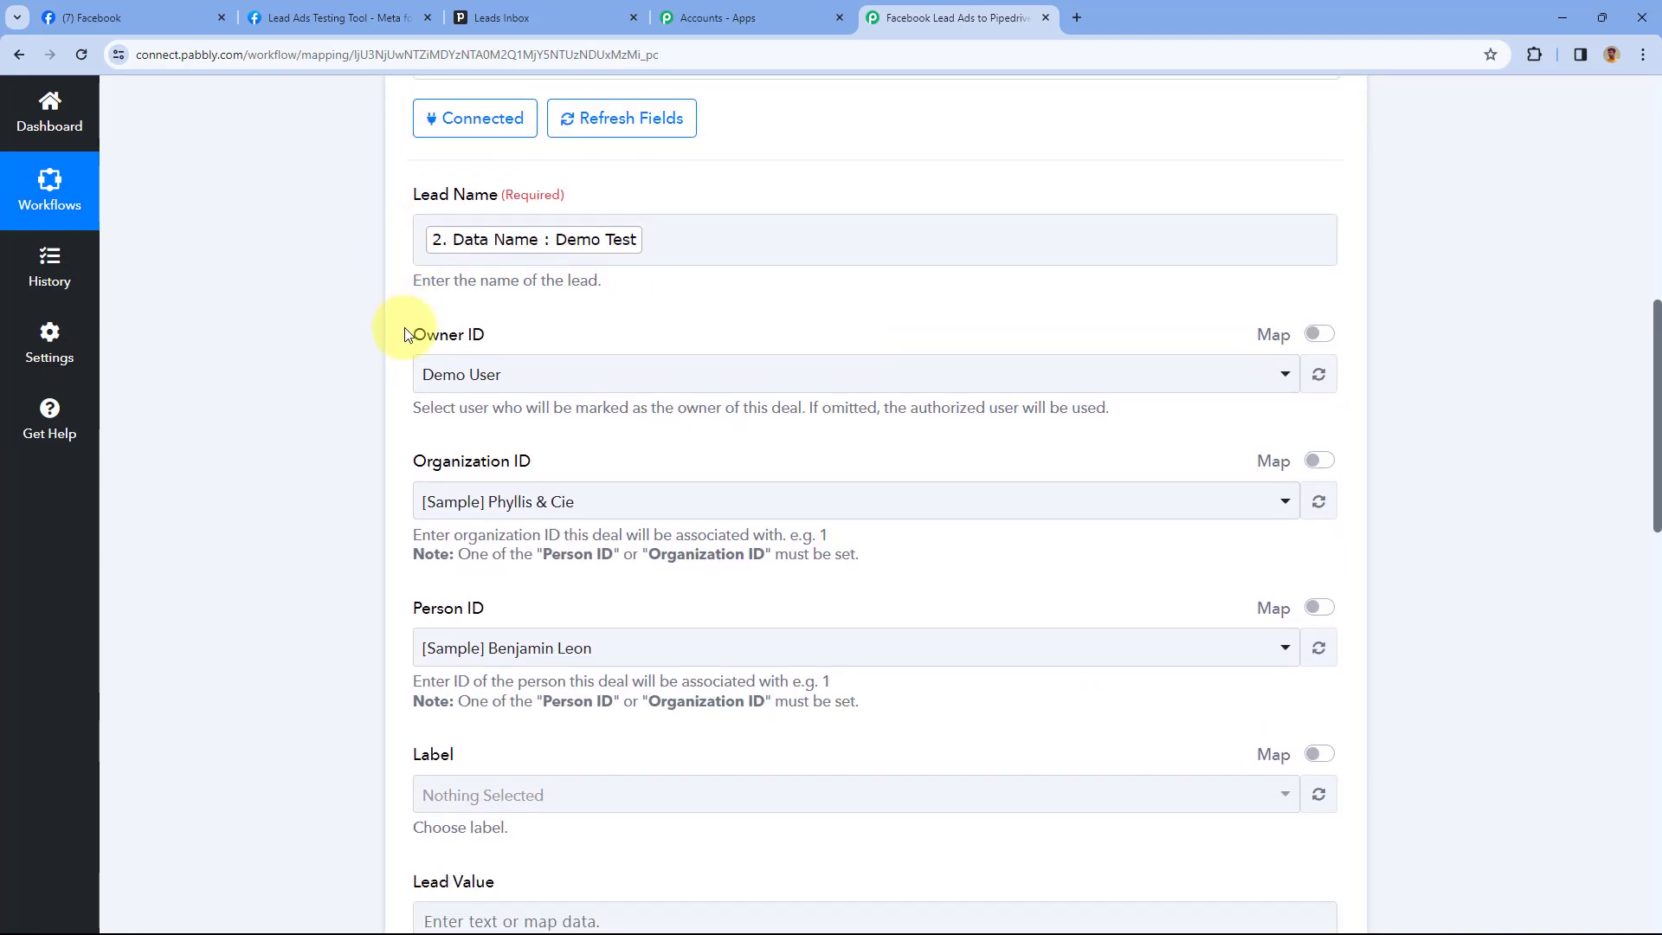
pyautogui.scroll(-3, 404, 334)
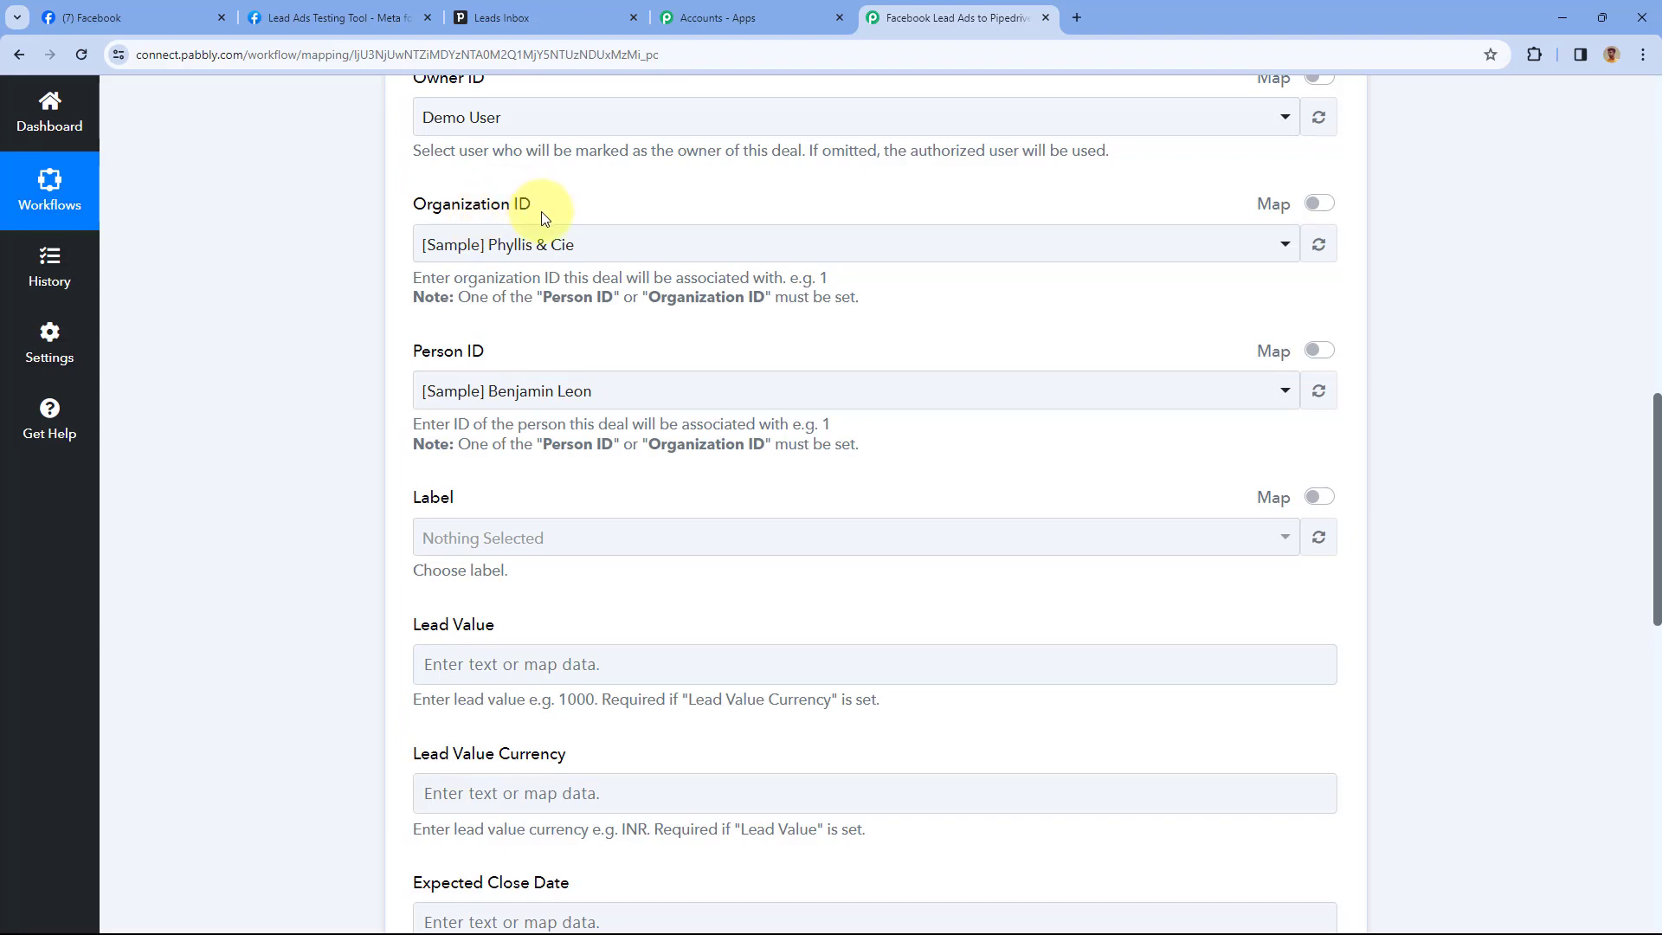
# Switch Organization ID to Map mode and delete its default 1, leaving it empty
pyautogui.click(1319, 204)
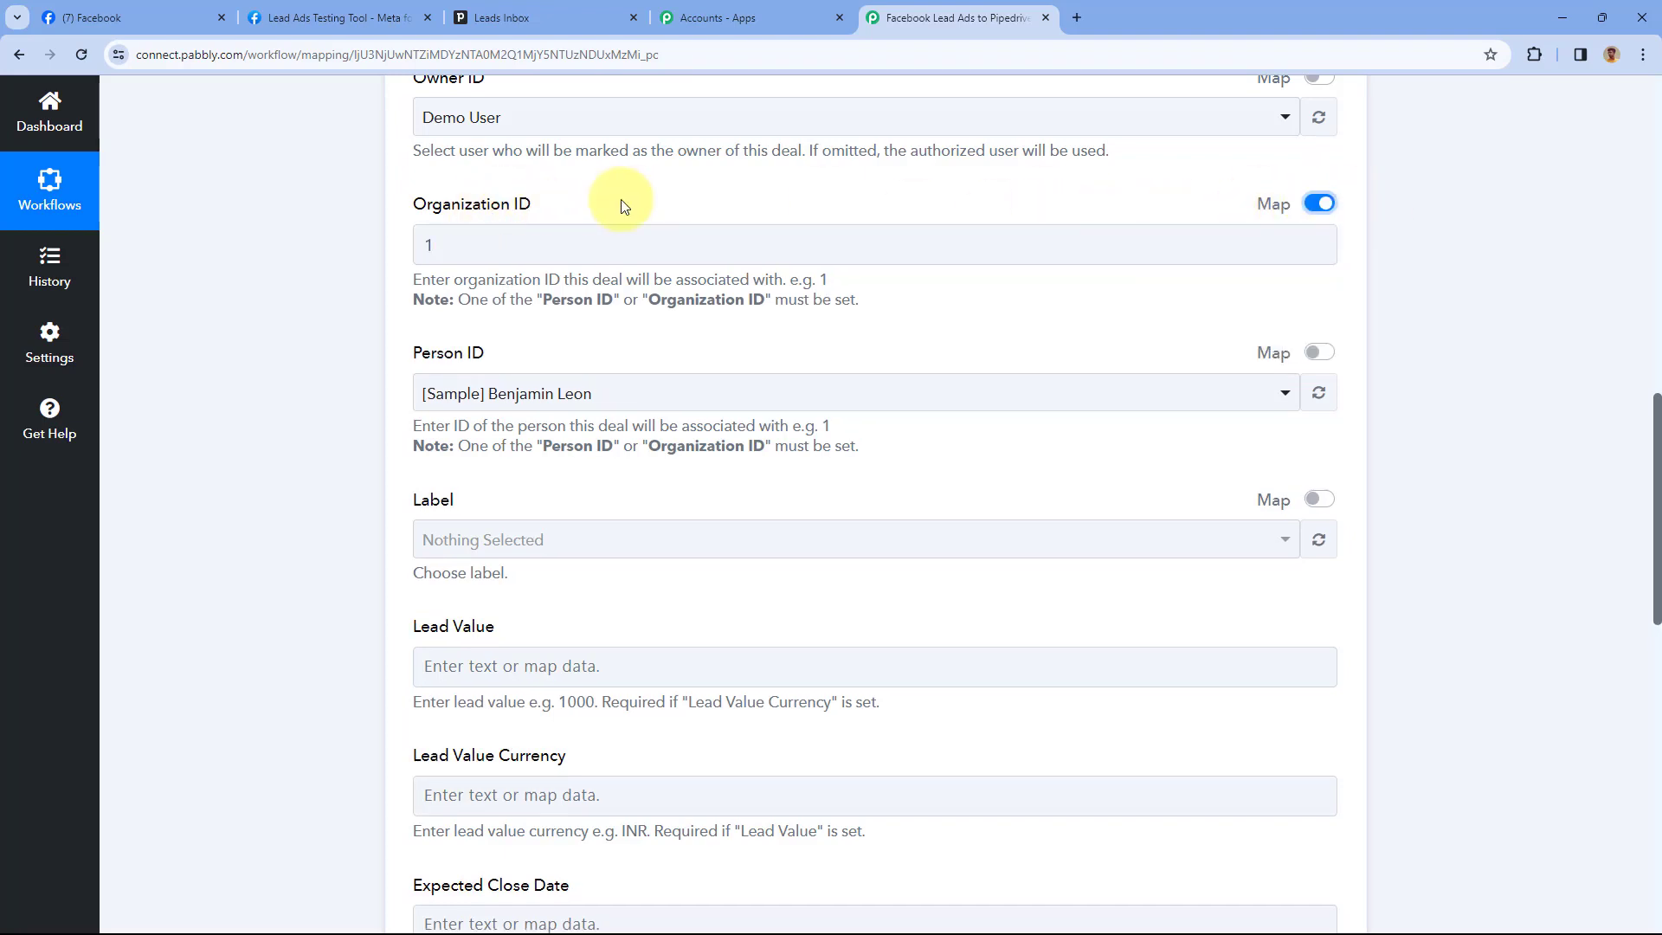
pyautogui.moveTo(529, 240); pyautogui.dragTo(369, 250)
pyautogui.click(386, 263)
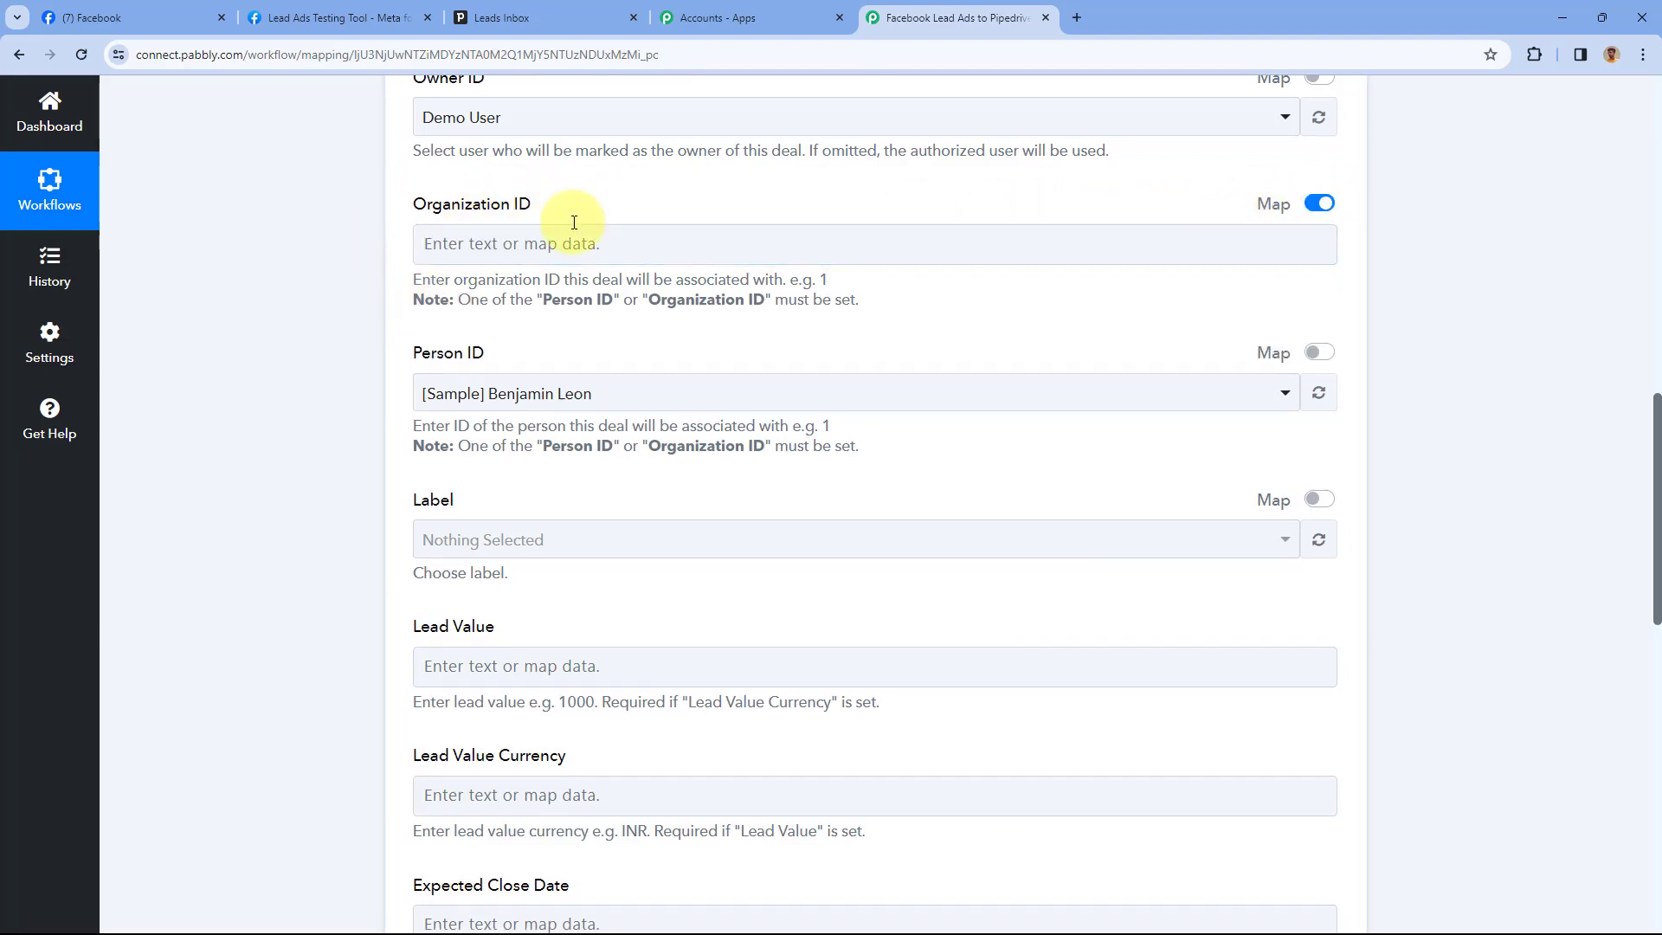
pyautogui.scroll(-1, 596, 303)
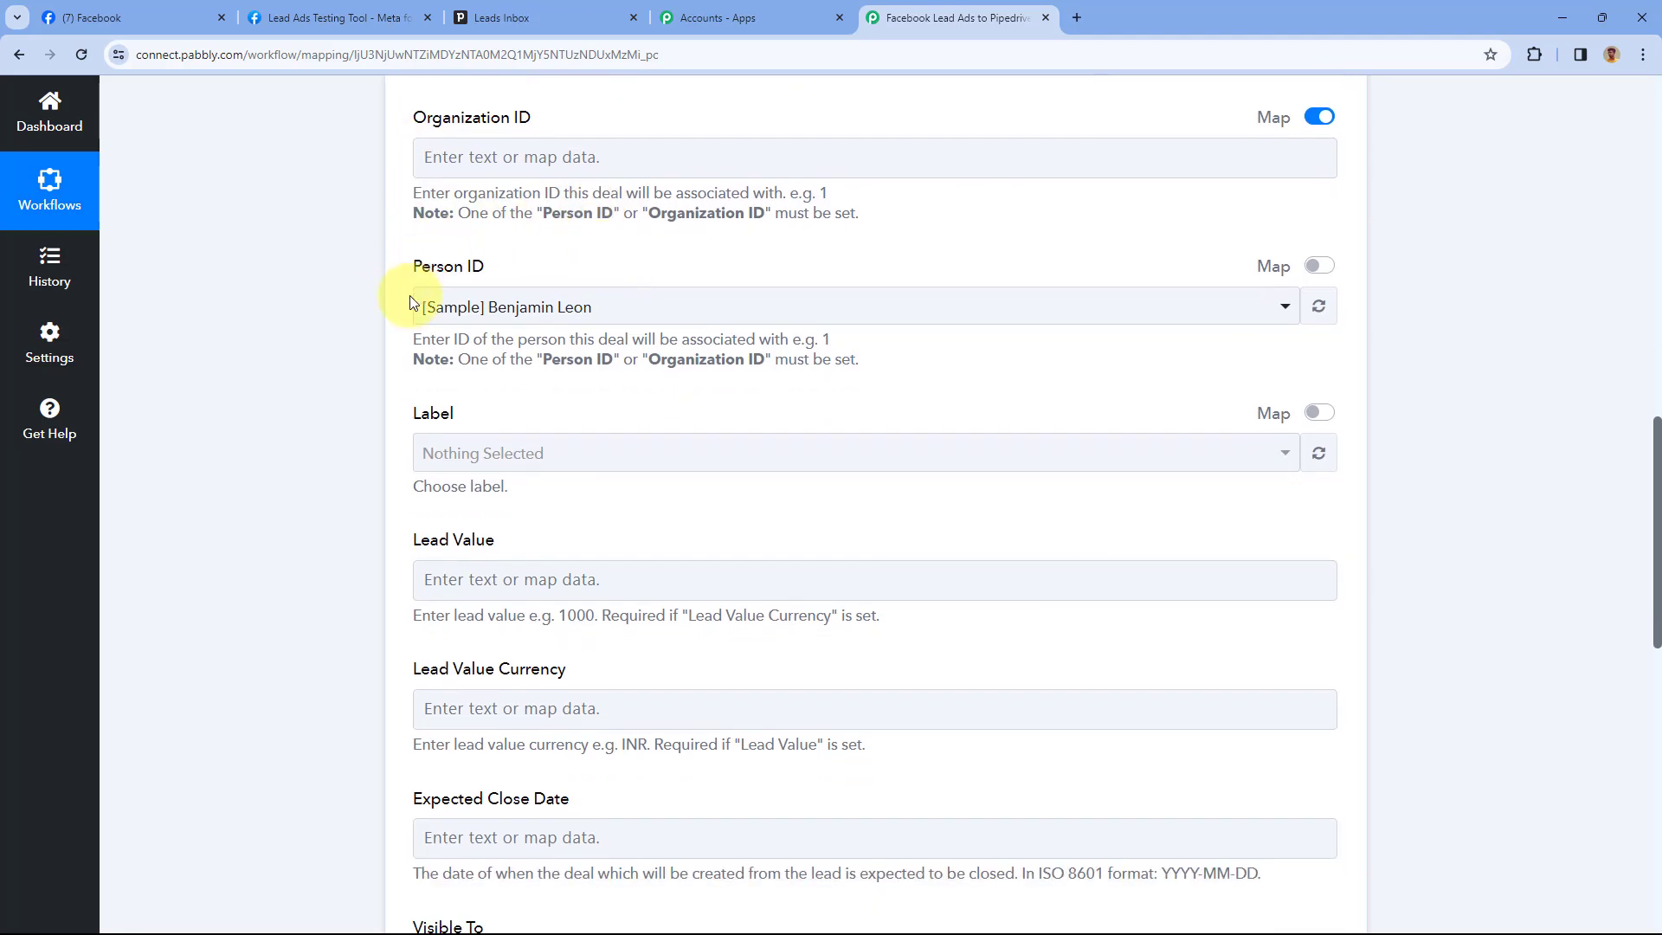
# Map Person ID to Data Id 20 from the Create a Person step, replacing the default 1
pyautogui.click(1314, 268)
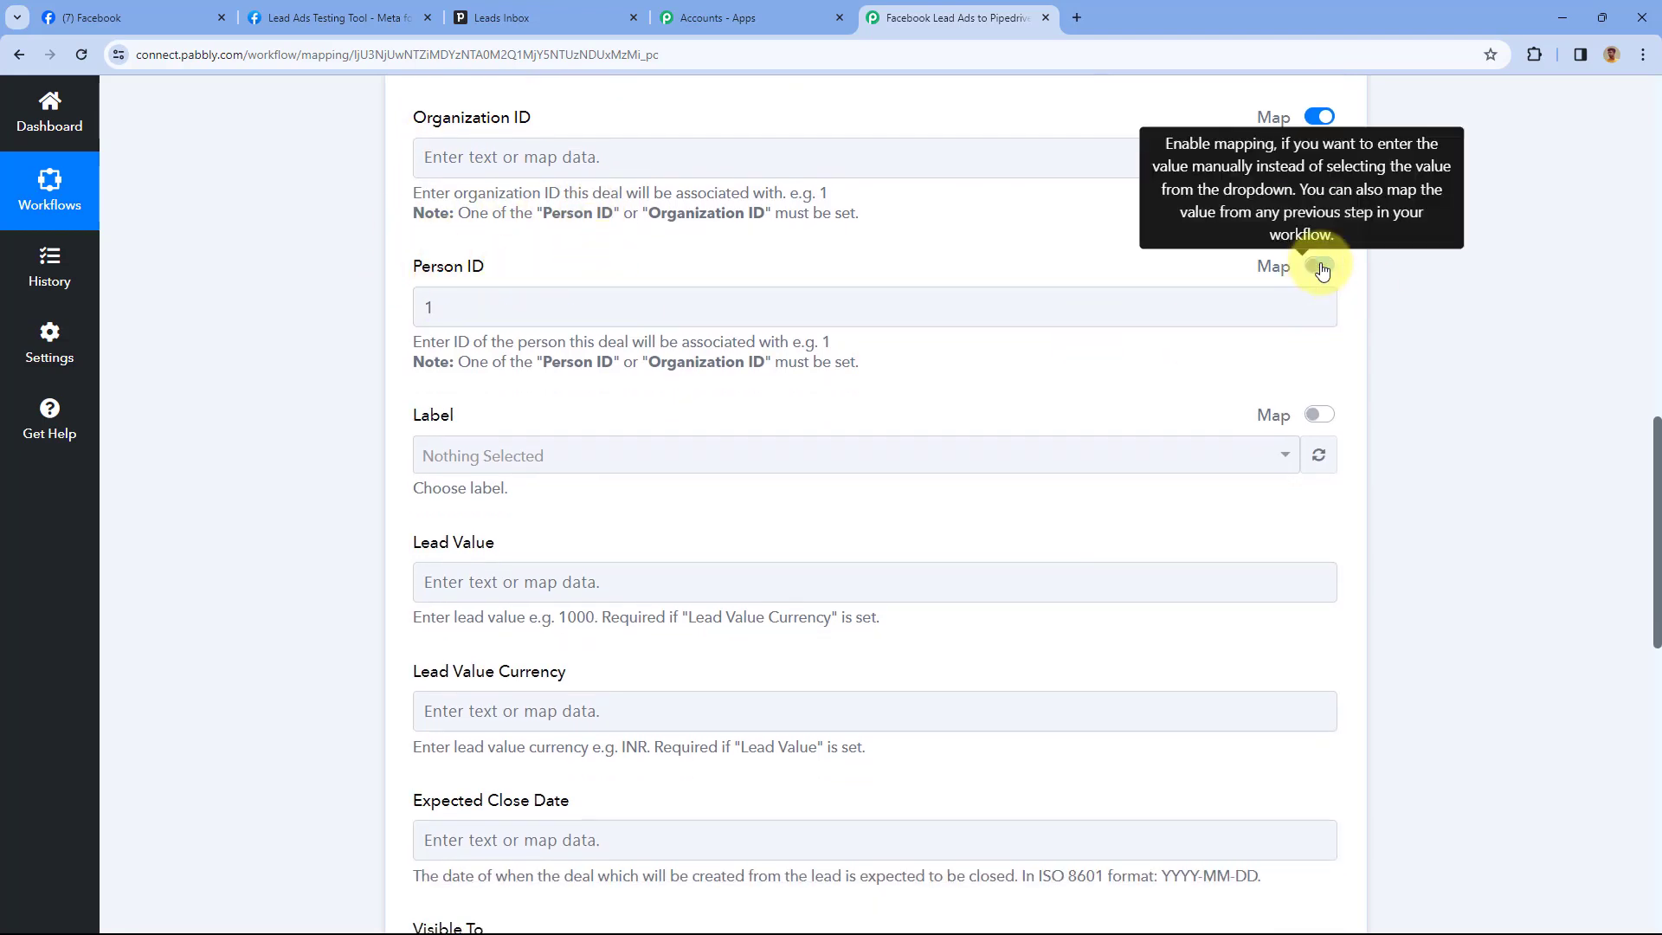
pyautogui.moveTo(557, 308); pyautogui.dragTo(404, 307)
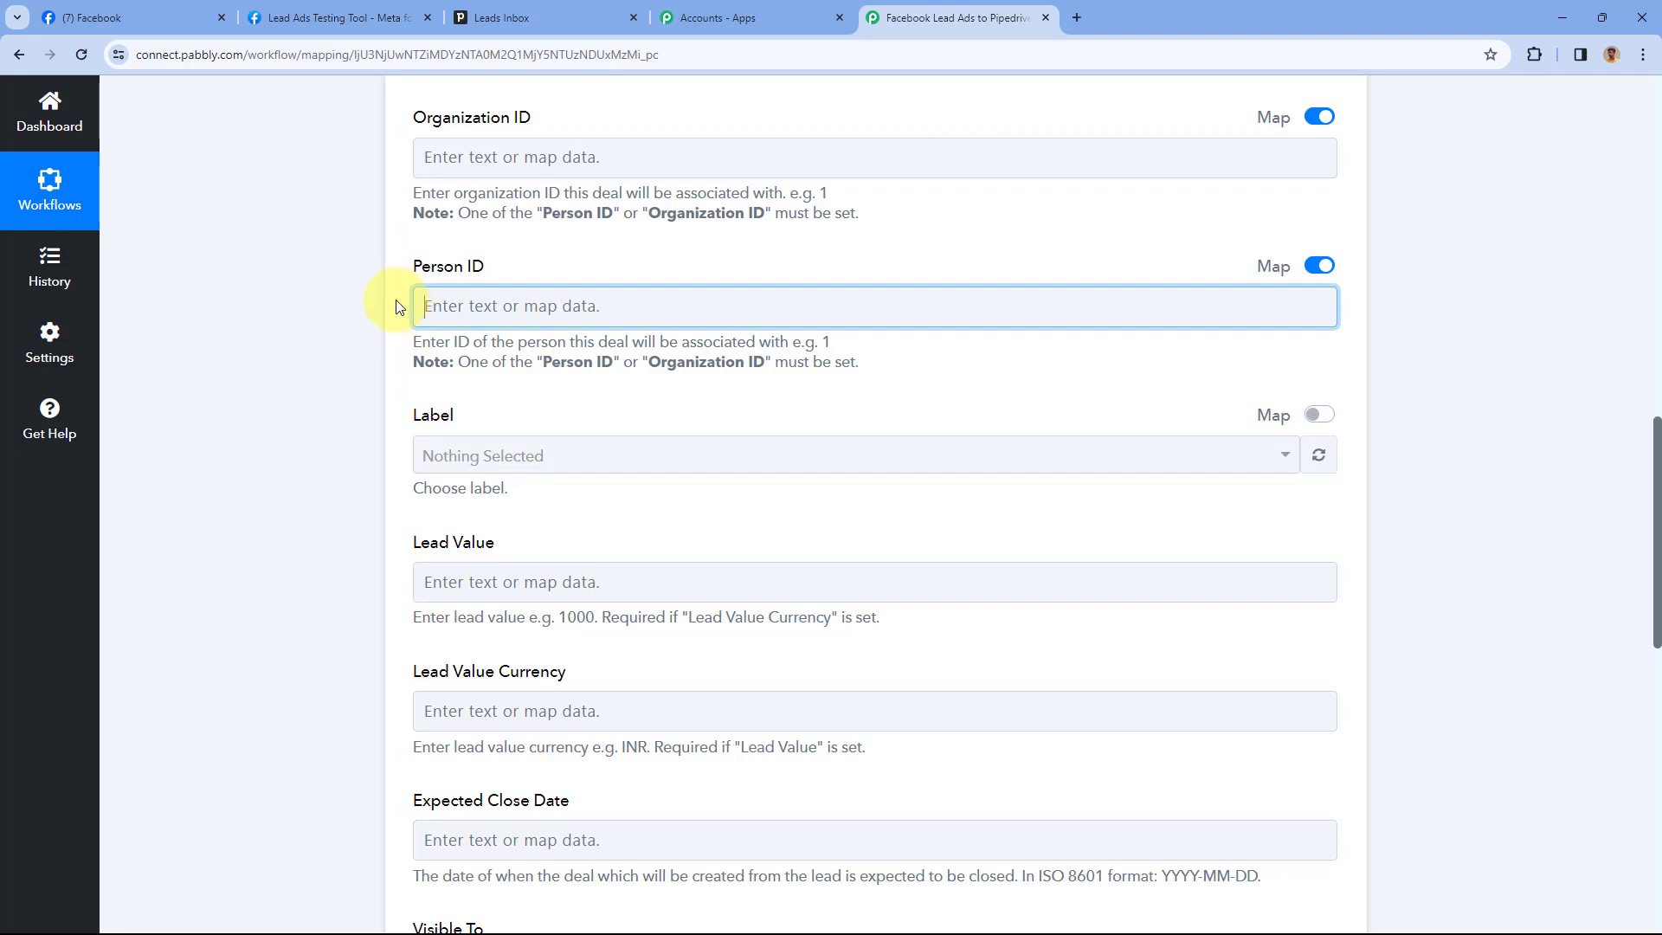
pyautogui.scroll(-1, 397, 307)
pyautogui.click(464, 220)
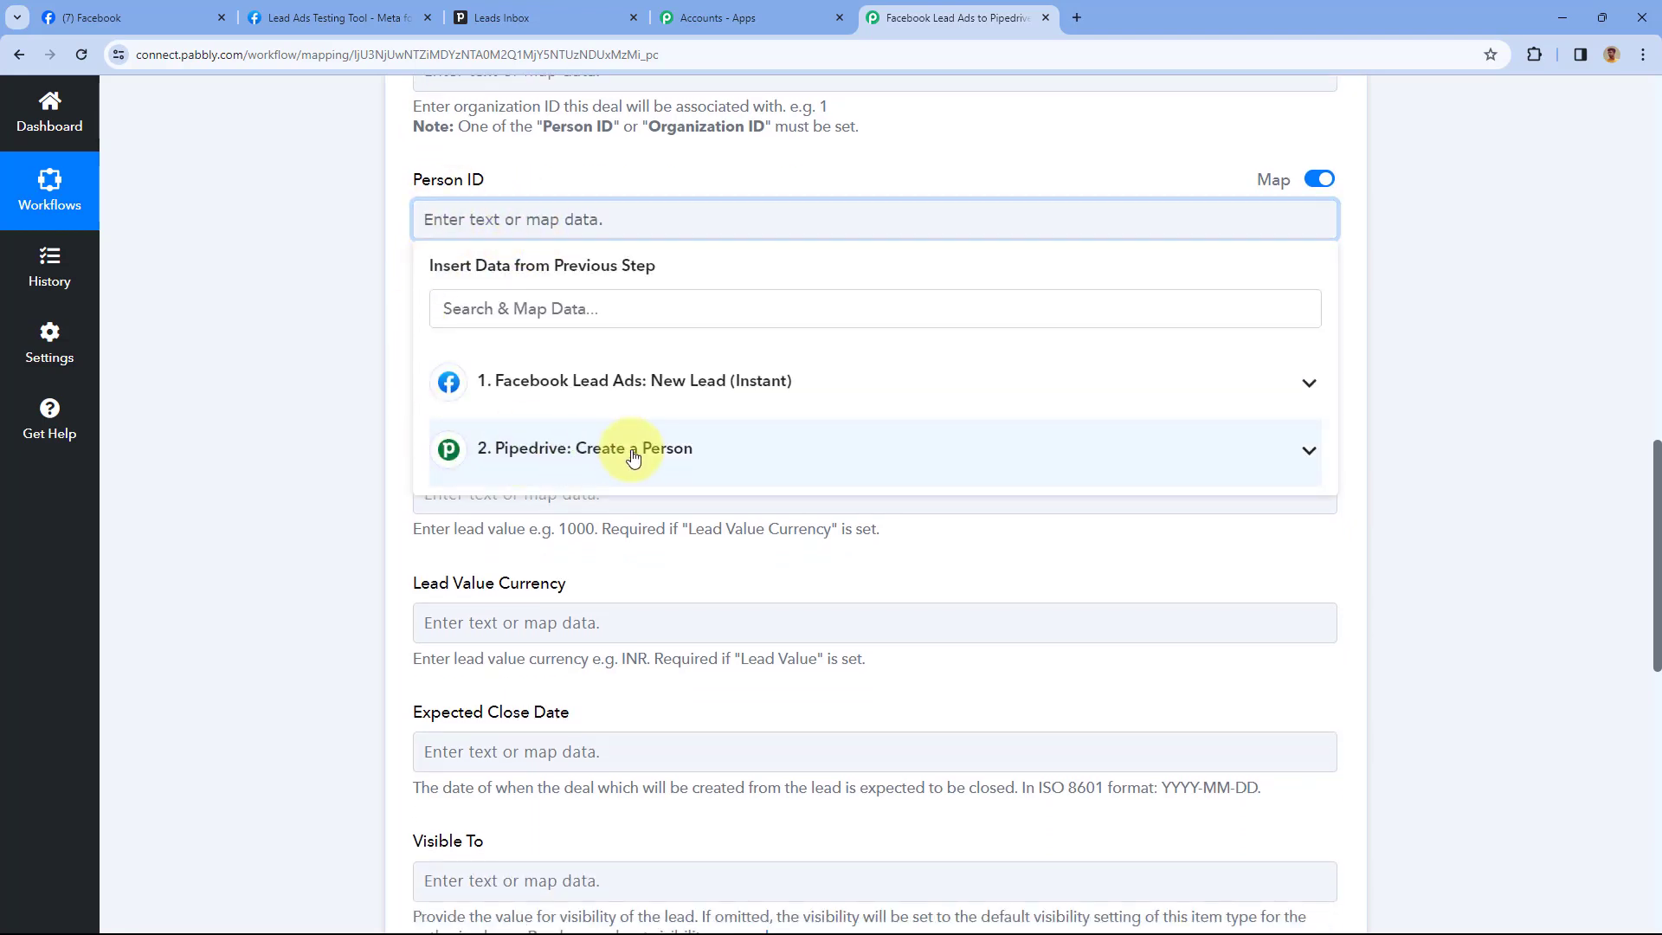
pyautogui.click(561, 456)
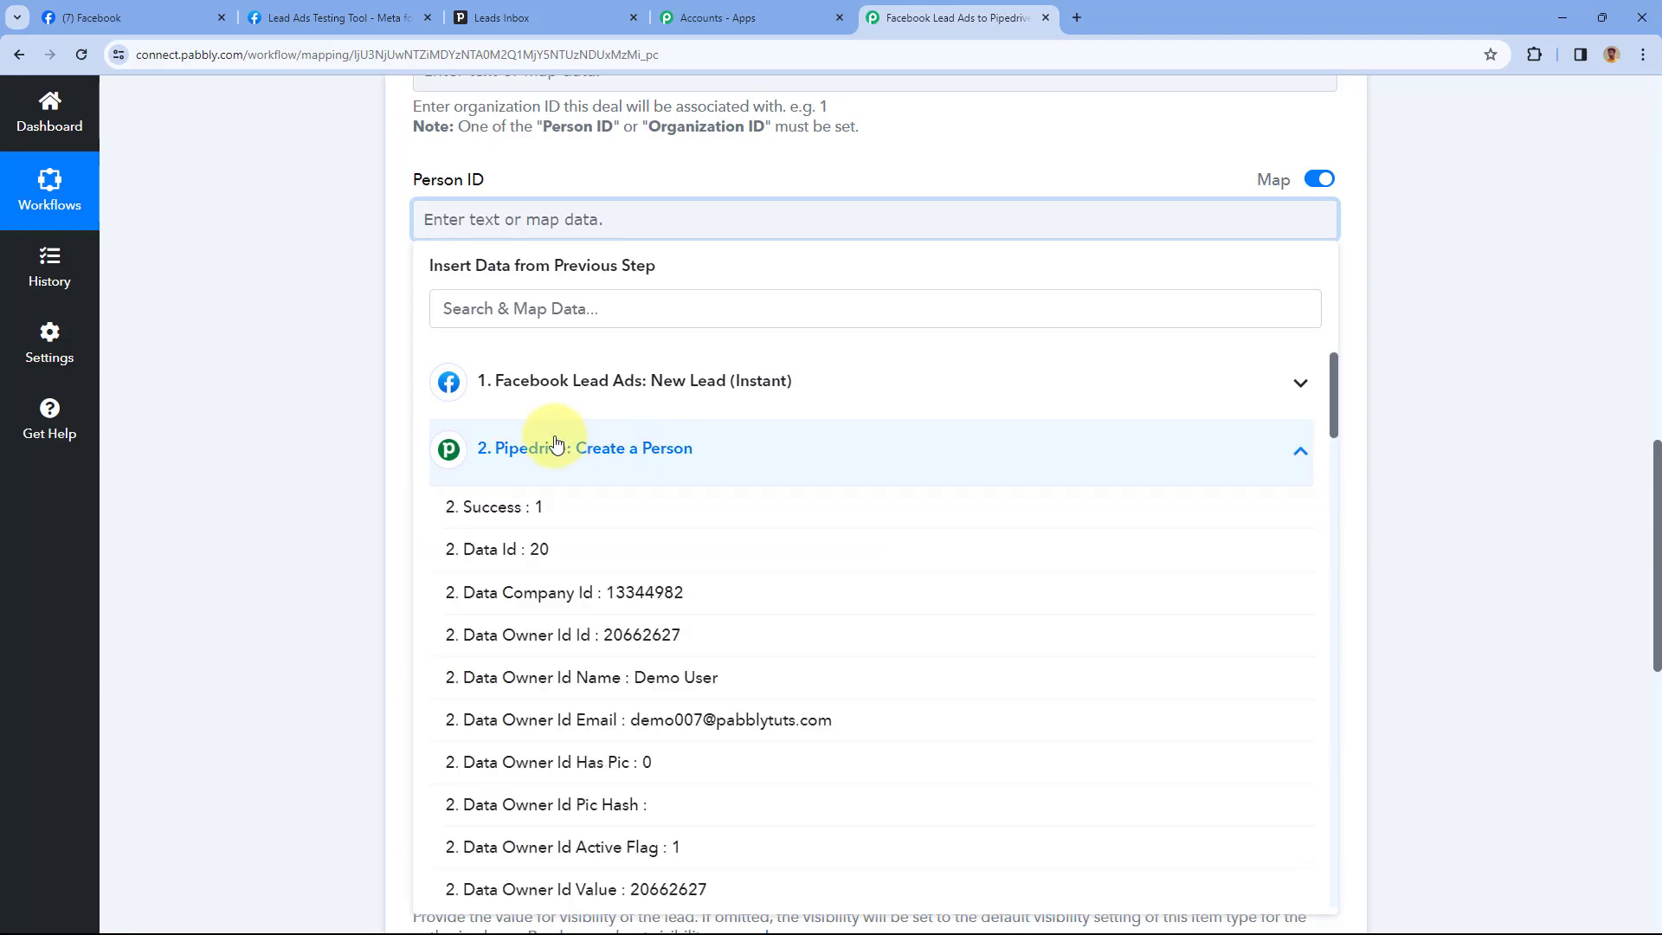
pyautogui.click(502, 550)
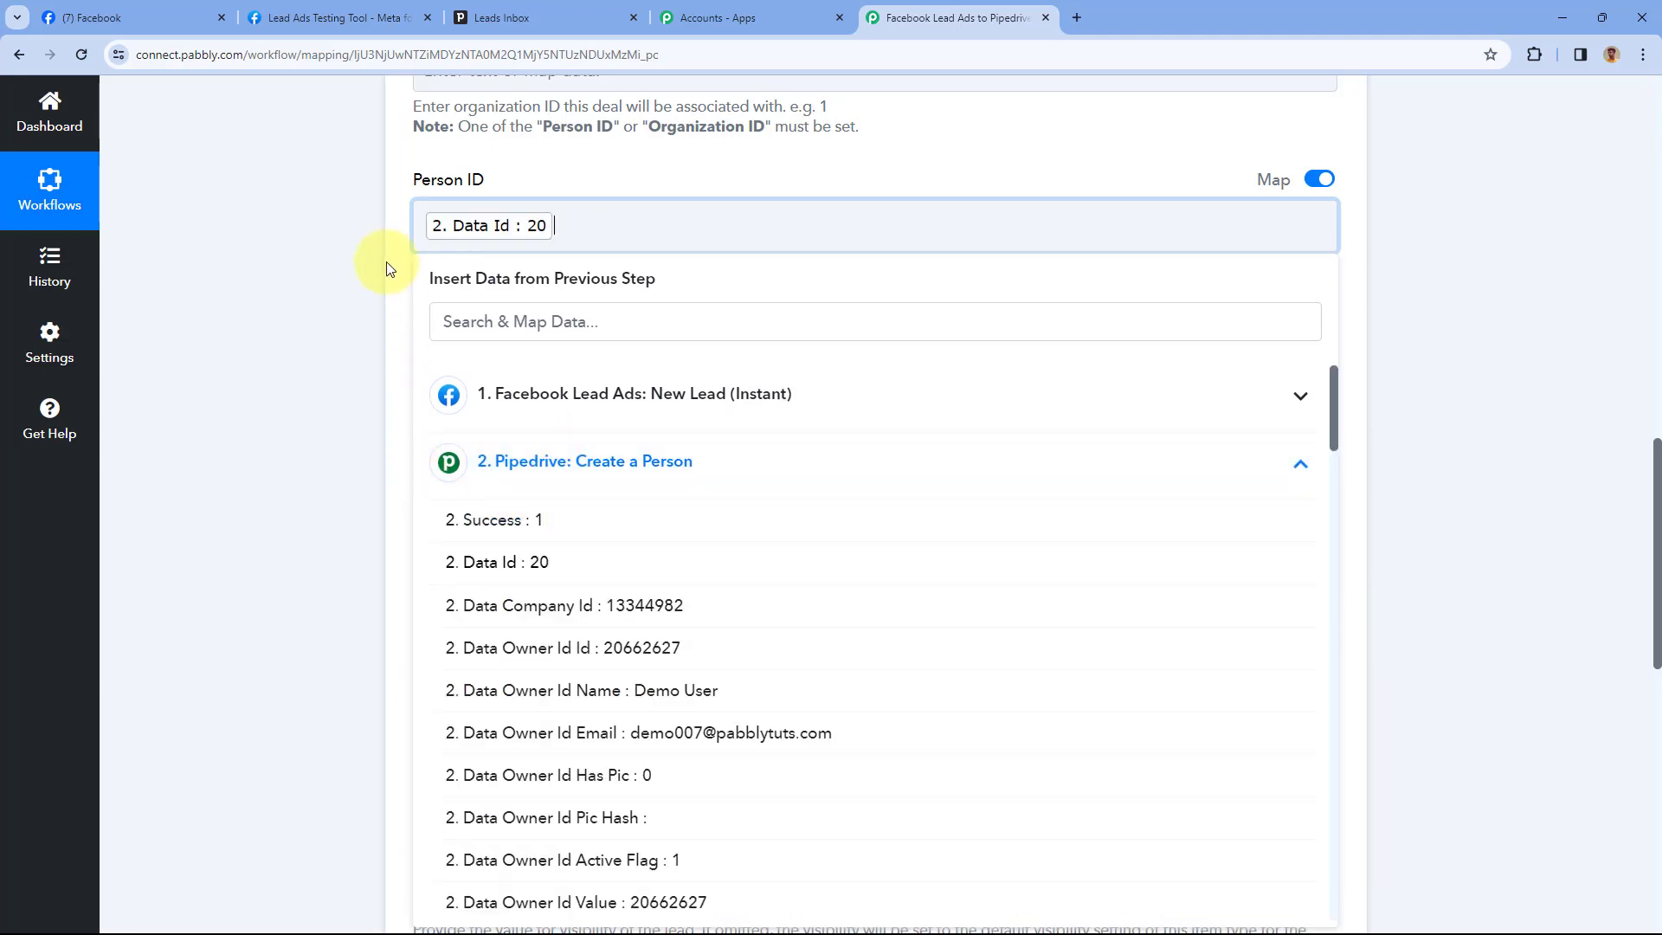
pyautogui.click(397, 247)
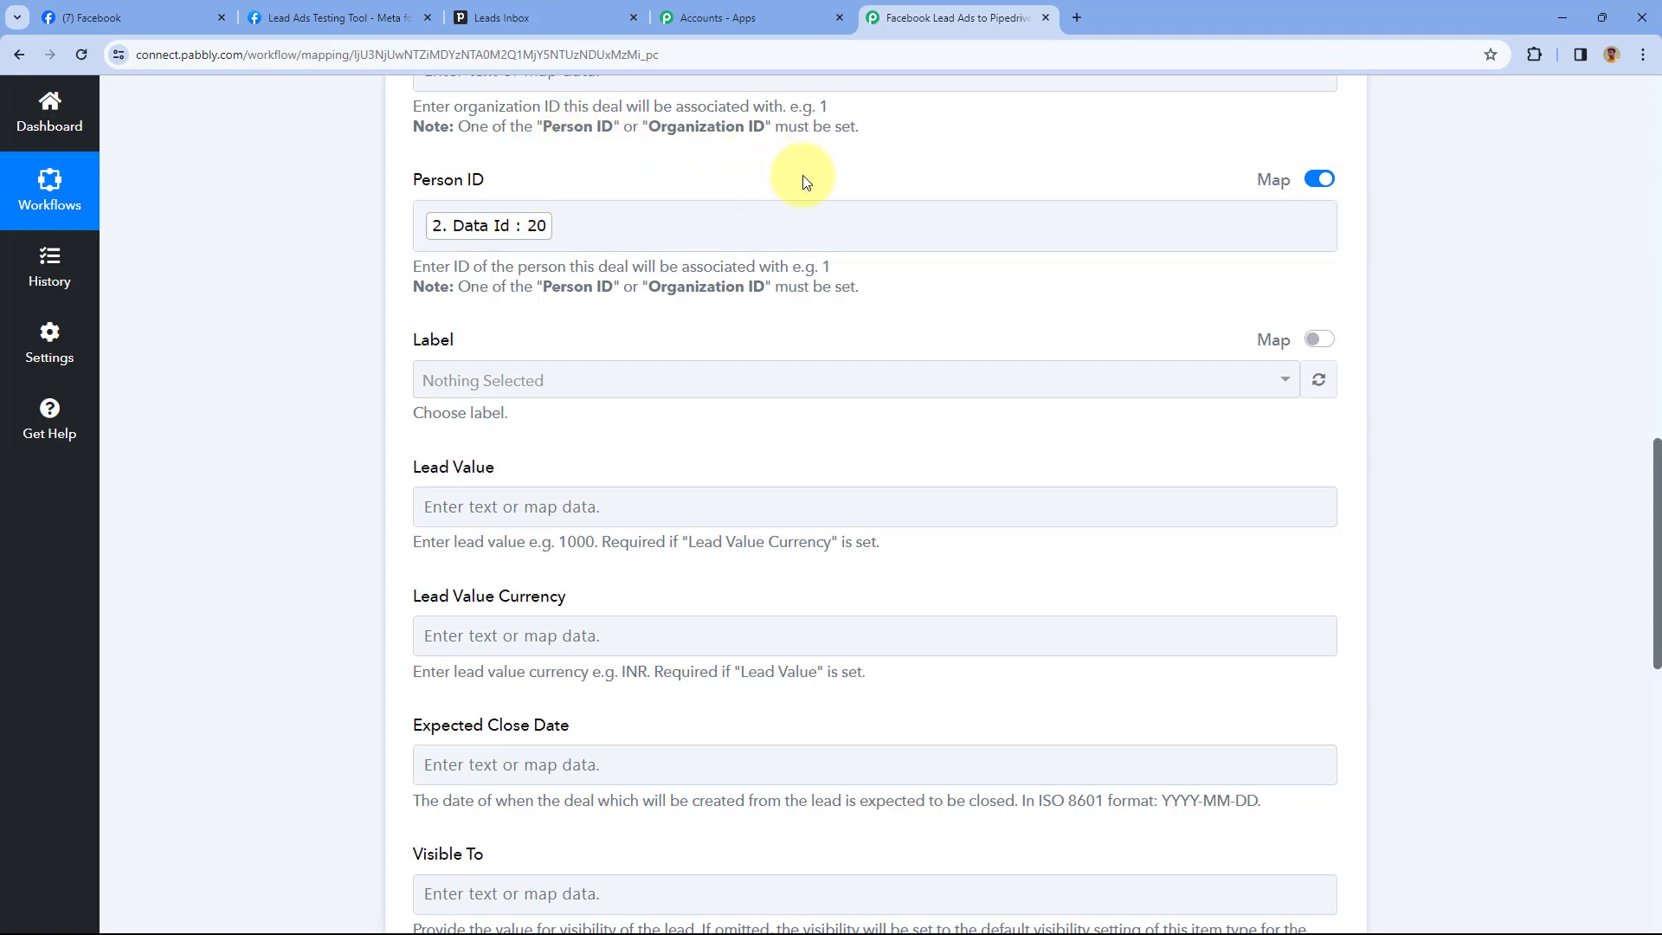
pyautogui.scroll(-1, 606, 234)
# Set the lead's Label to Hot, keeping Was Seen at False and optional value fields blank
pyautogui.click(555, 291)
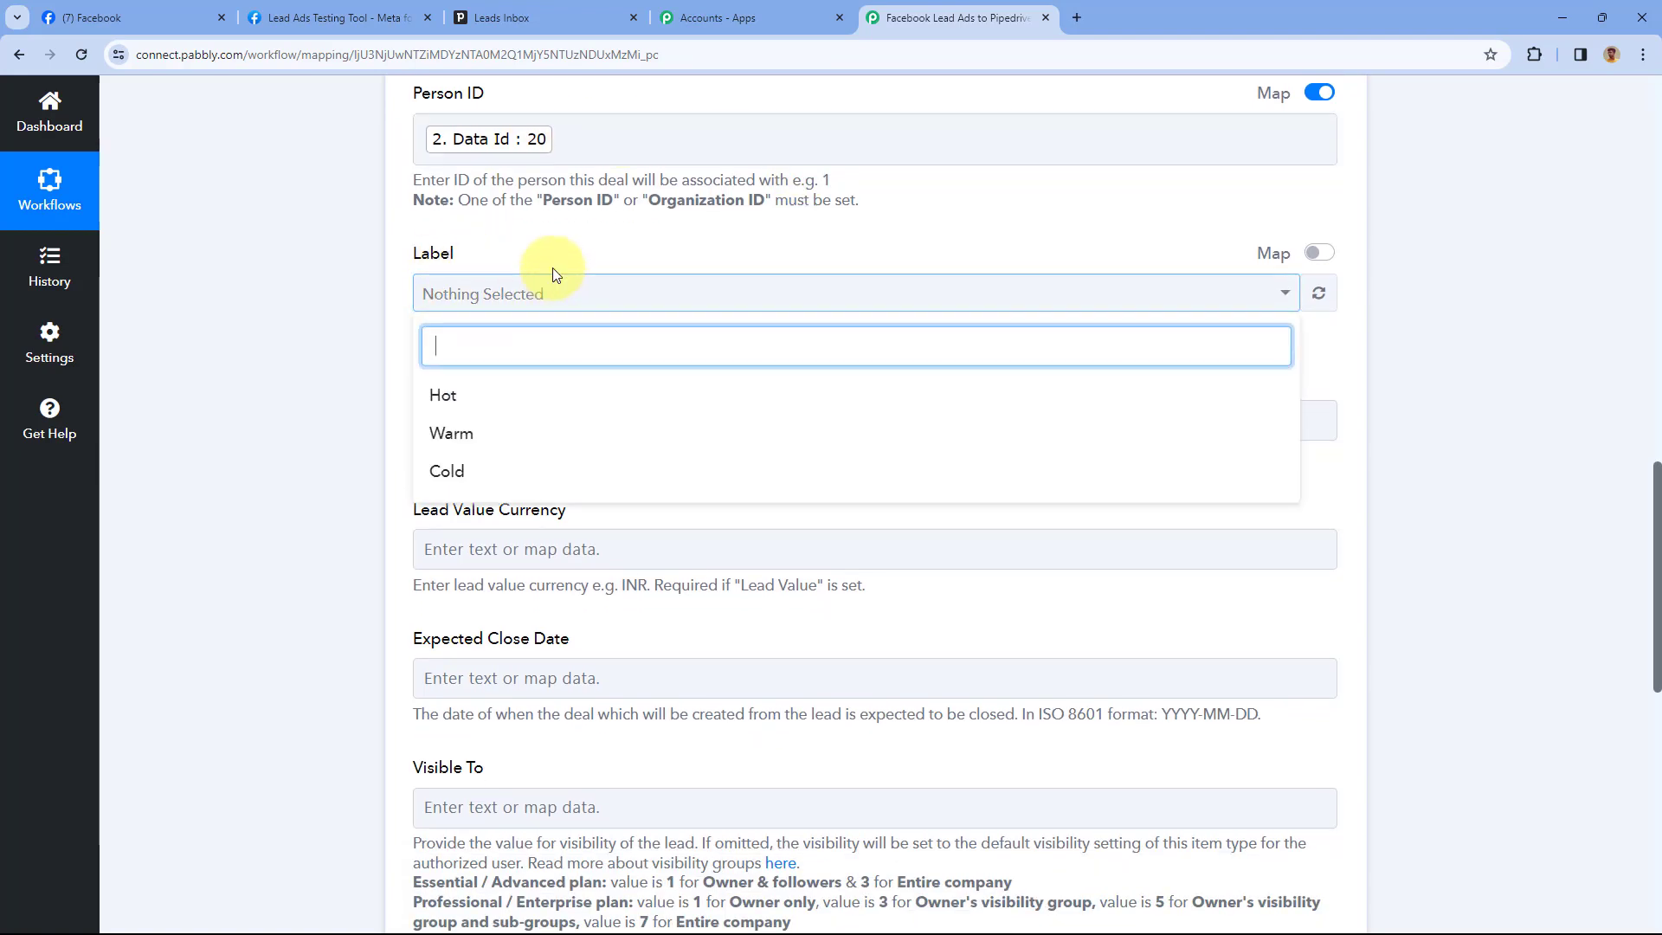
pyautogui.click(446, 400)
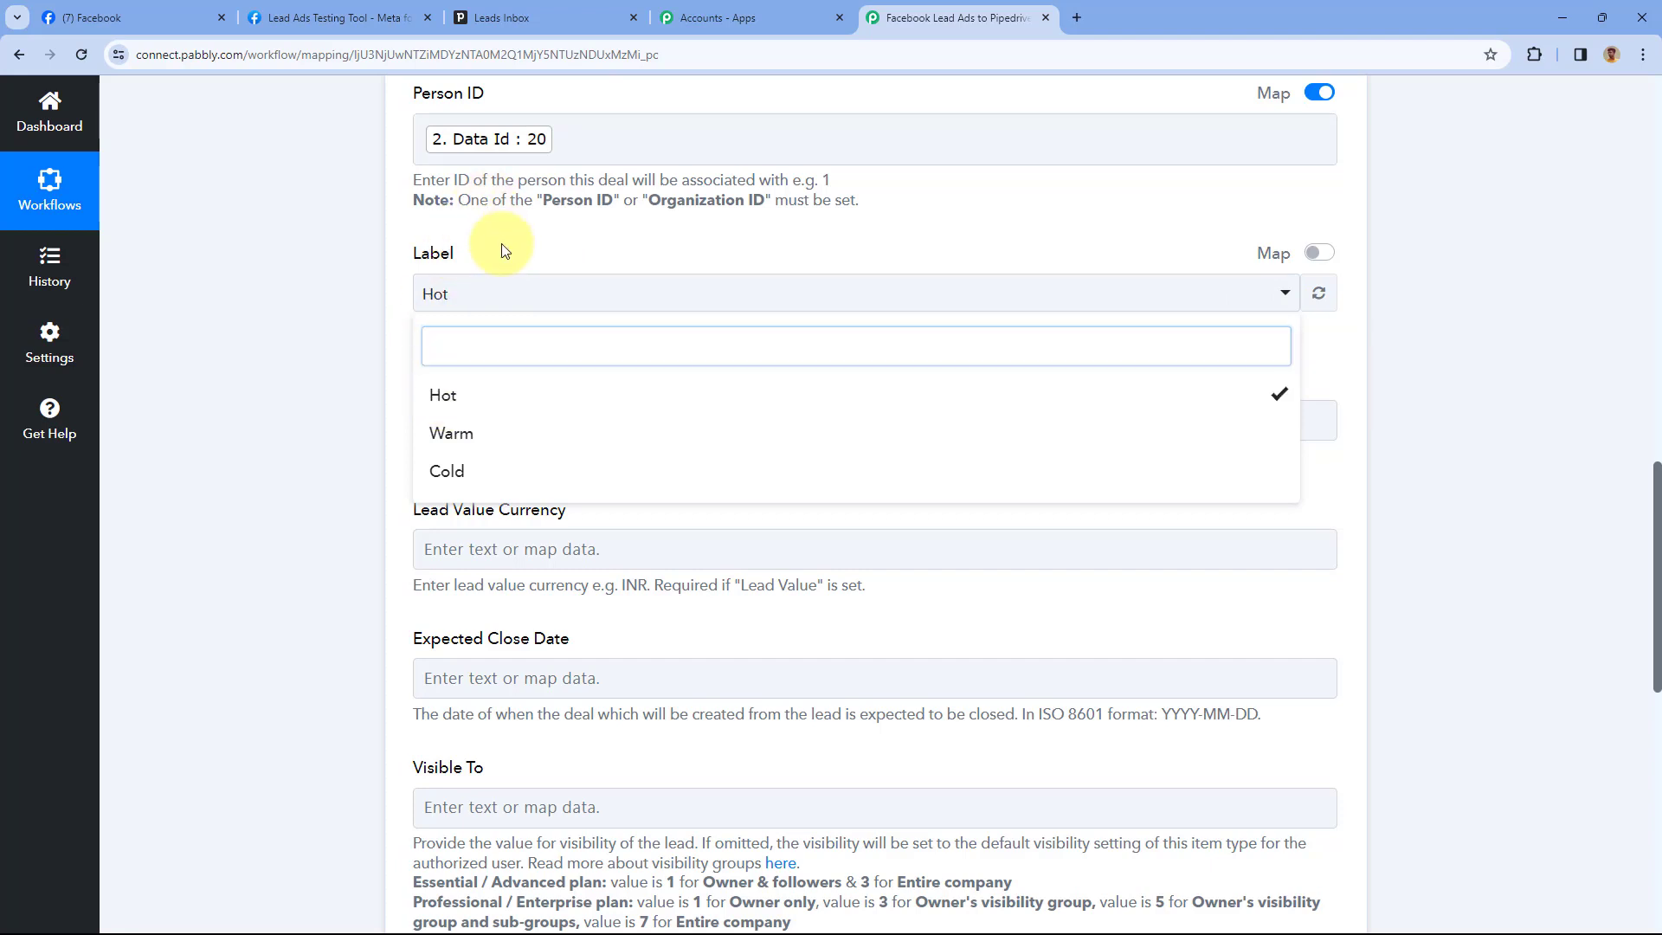
pyautogui.click(484, 245)
pyautogui.scroll(-2, 450, 232)
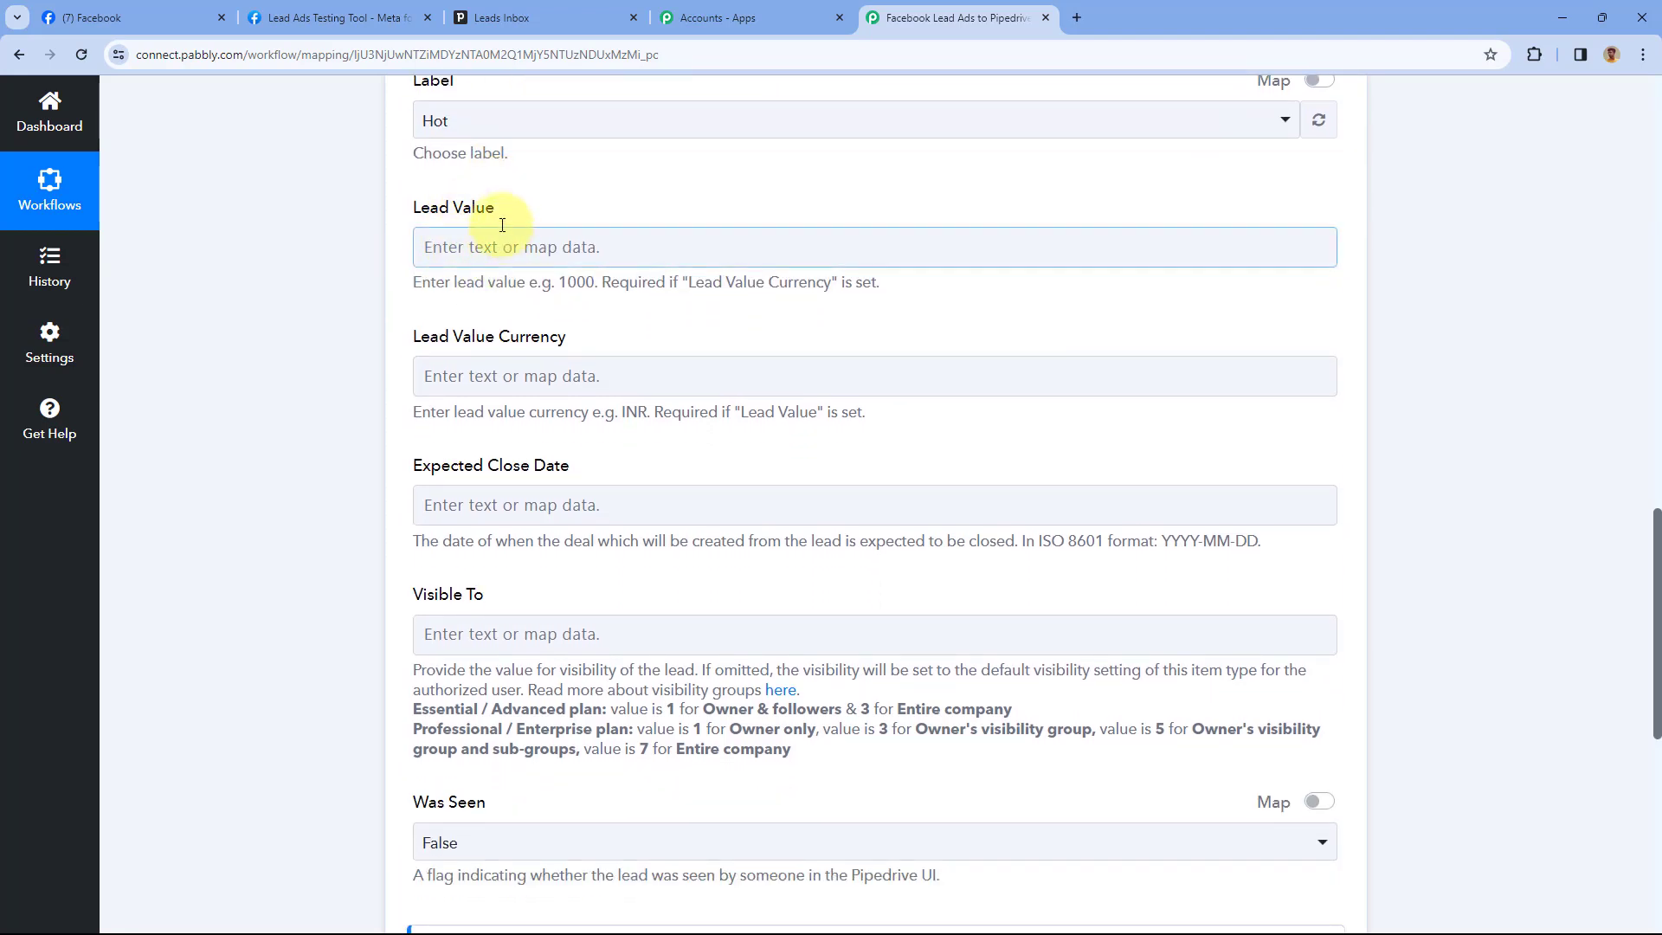
pyautogui.click(459, 234)
pyautogui.click(421, 356)
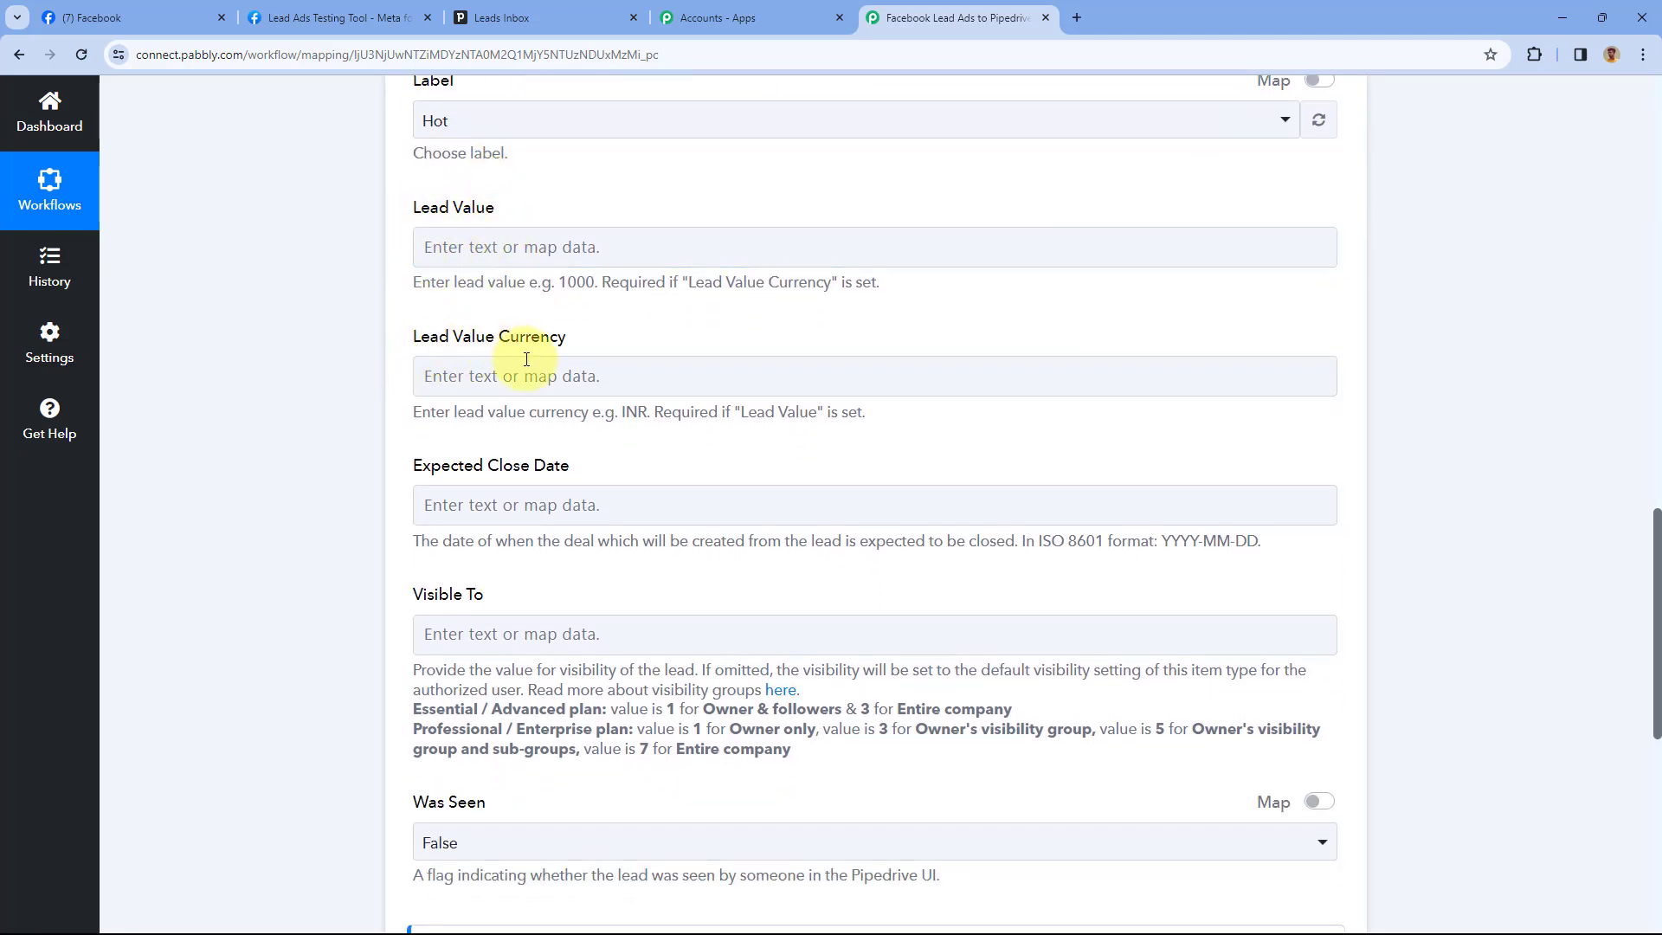
pyautogui.scroll(-2, 527, 359)
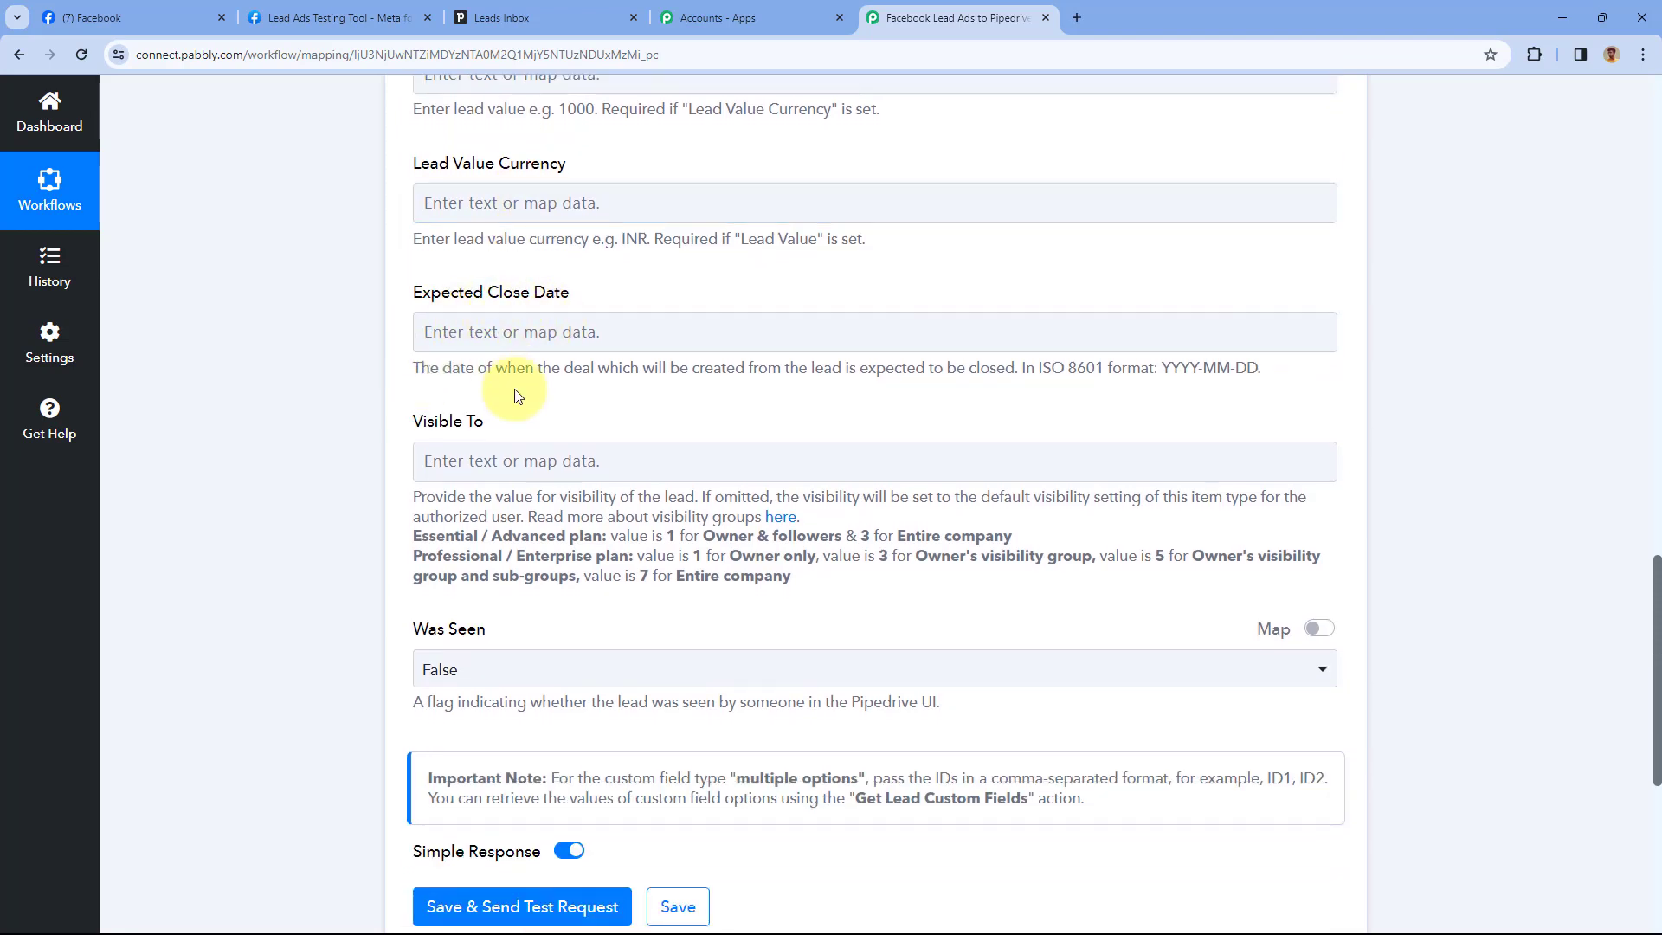
pyautogui.scroll(2, 654, 273)
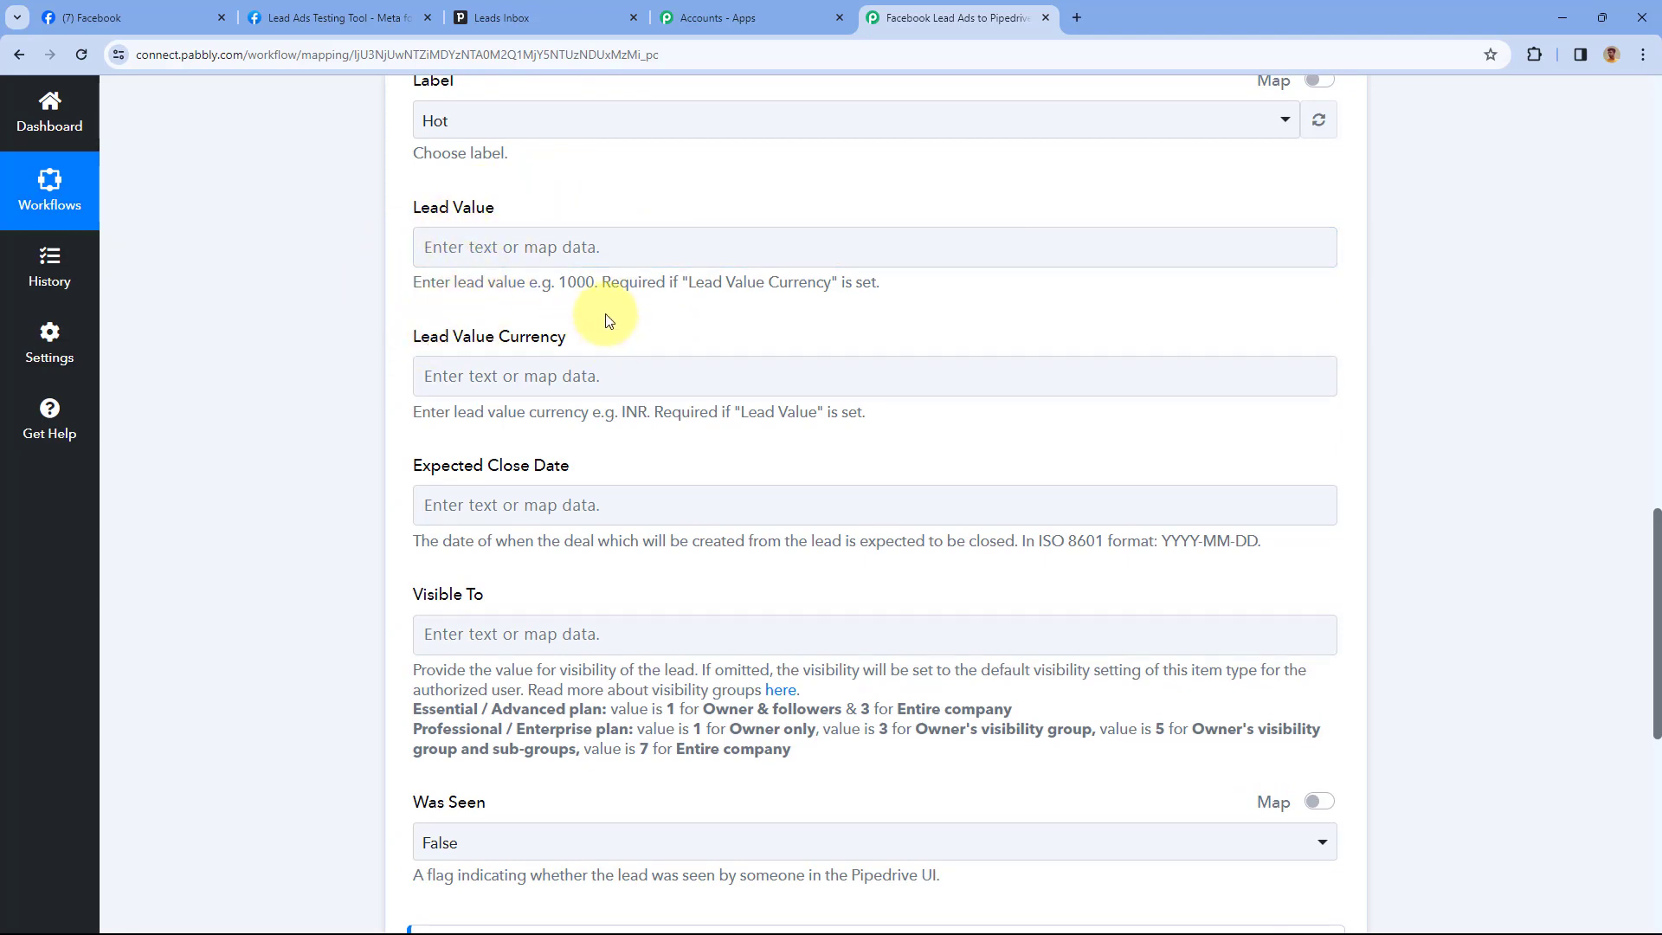
pyautogui.scroll(-4, 620, 312)
pyautogui.scroll(9, 638, 264)
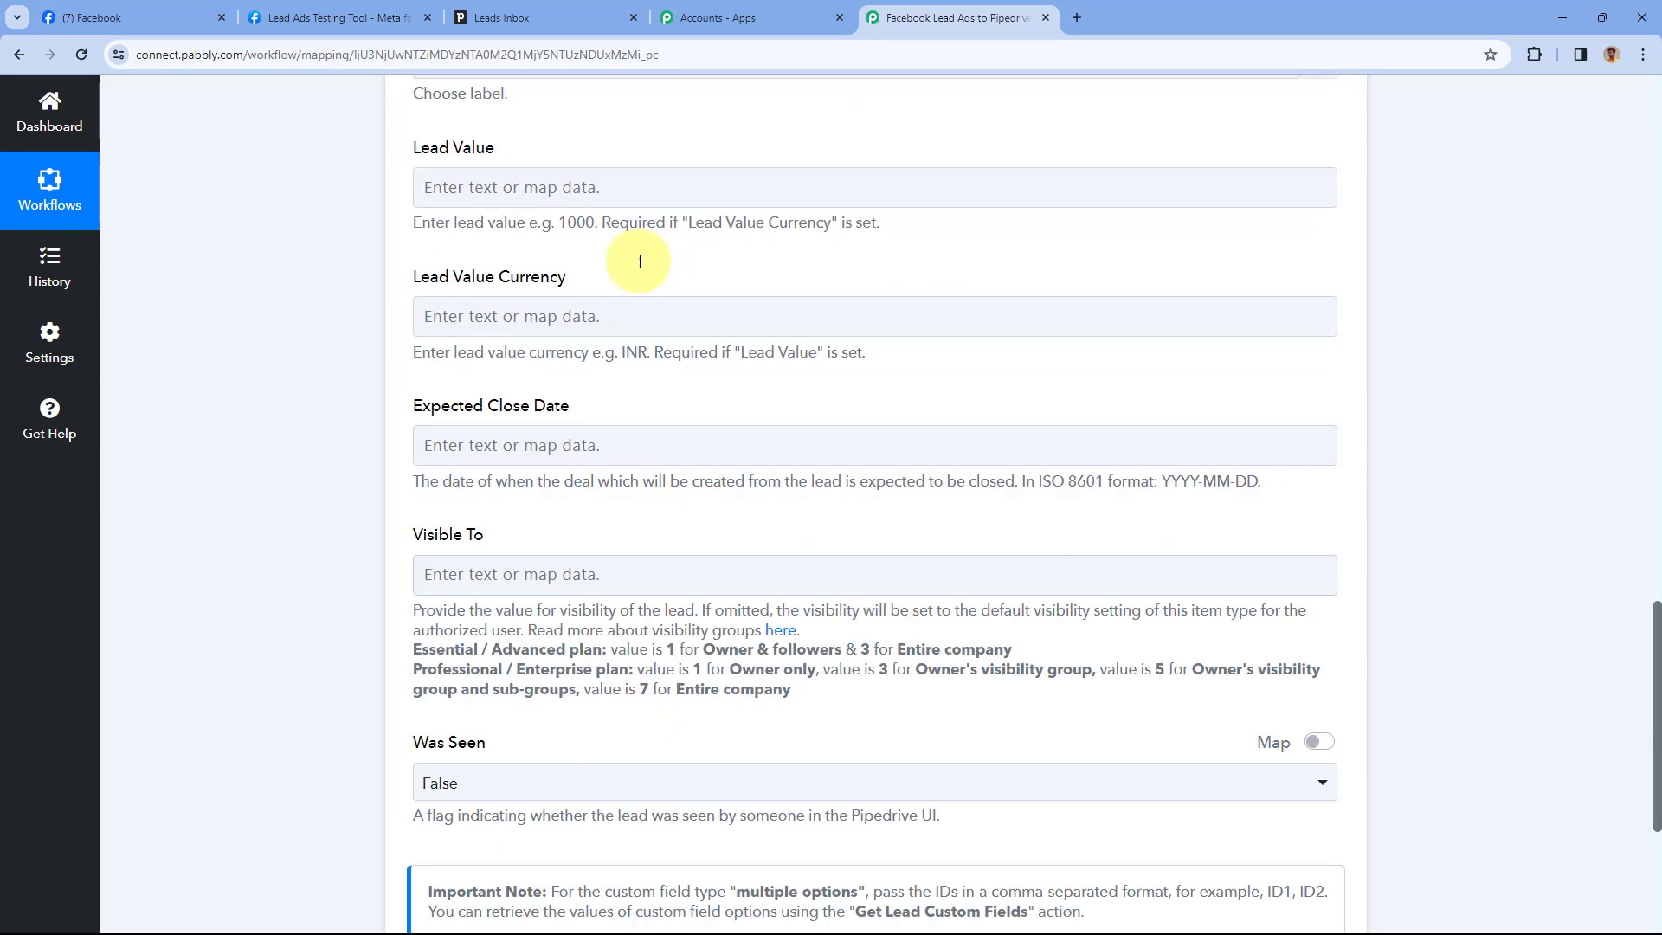
pyautogui.scroll(-10, 549, 308)
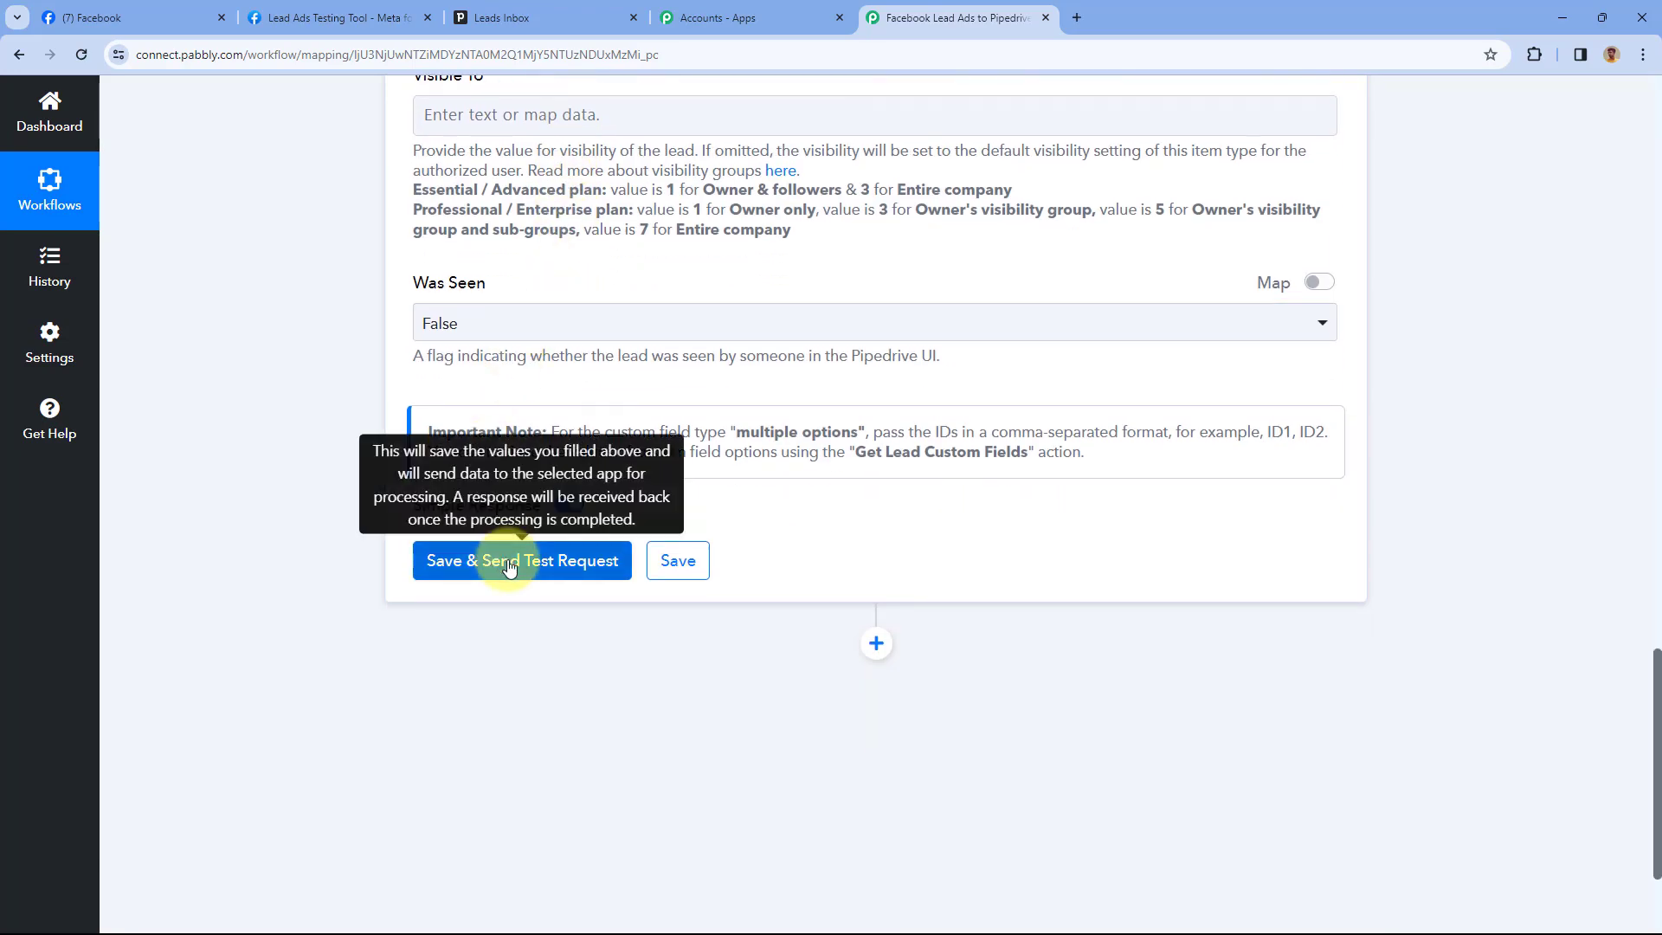
# Save the Create Lead step and test it, getting a successful response for Demo Test linked to person 20
pyautogui.click(508, 564)
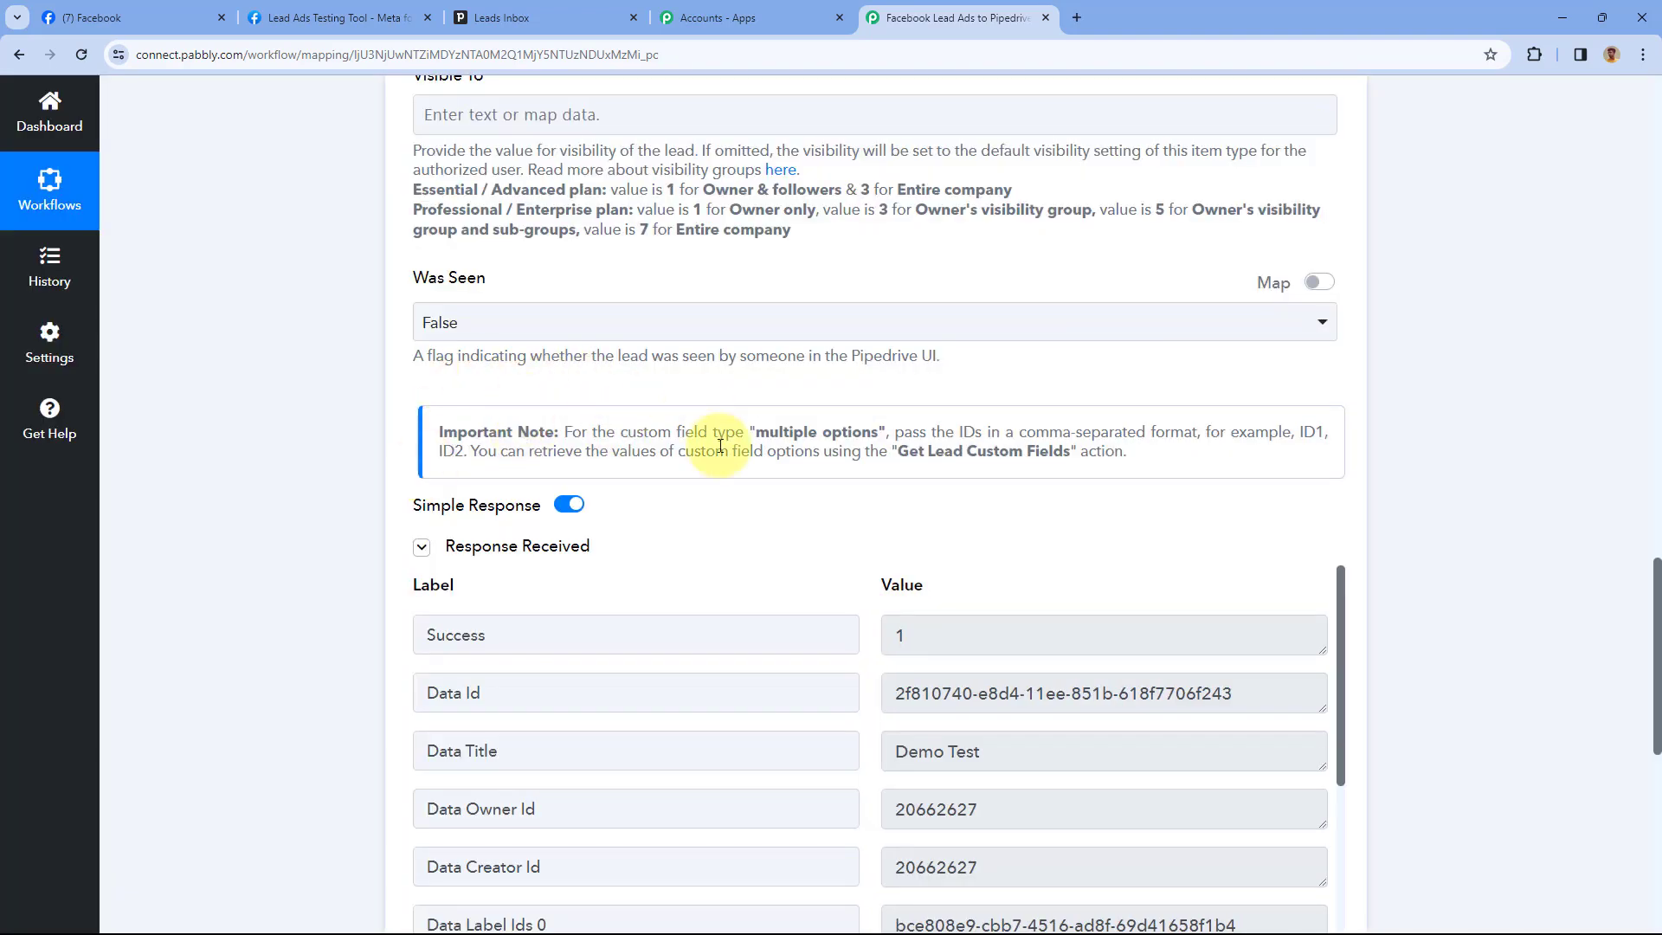
pyautogui.scroll(-2, 718, 442)
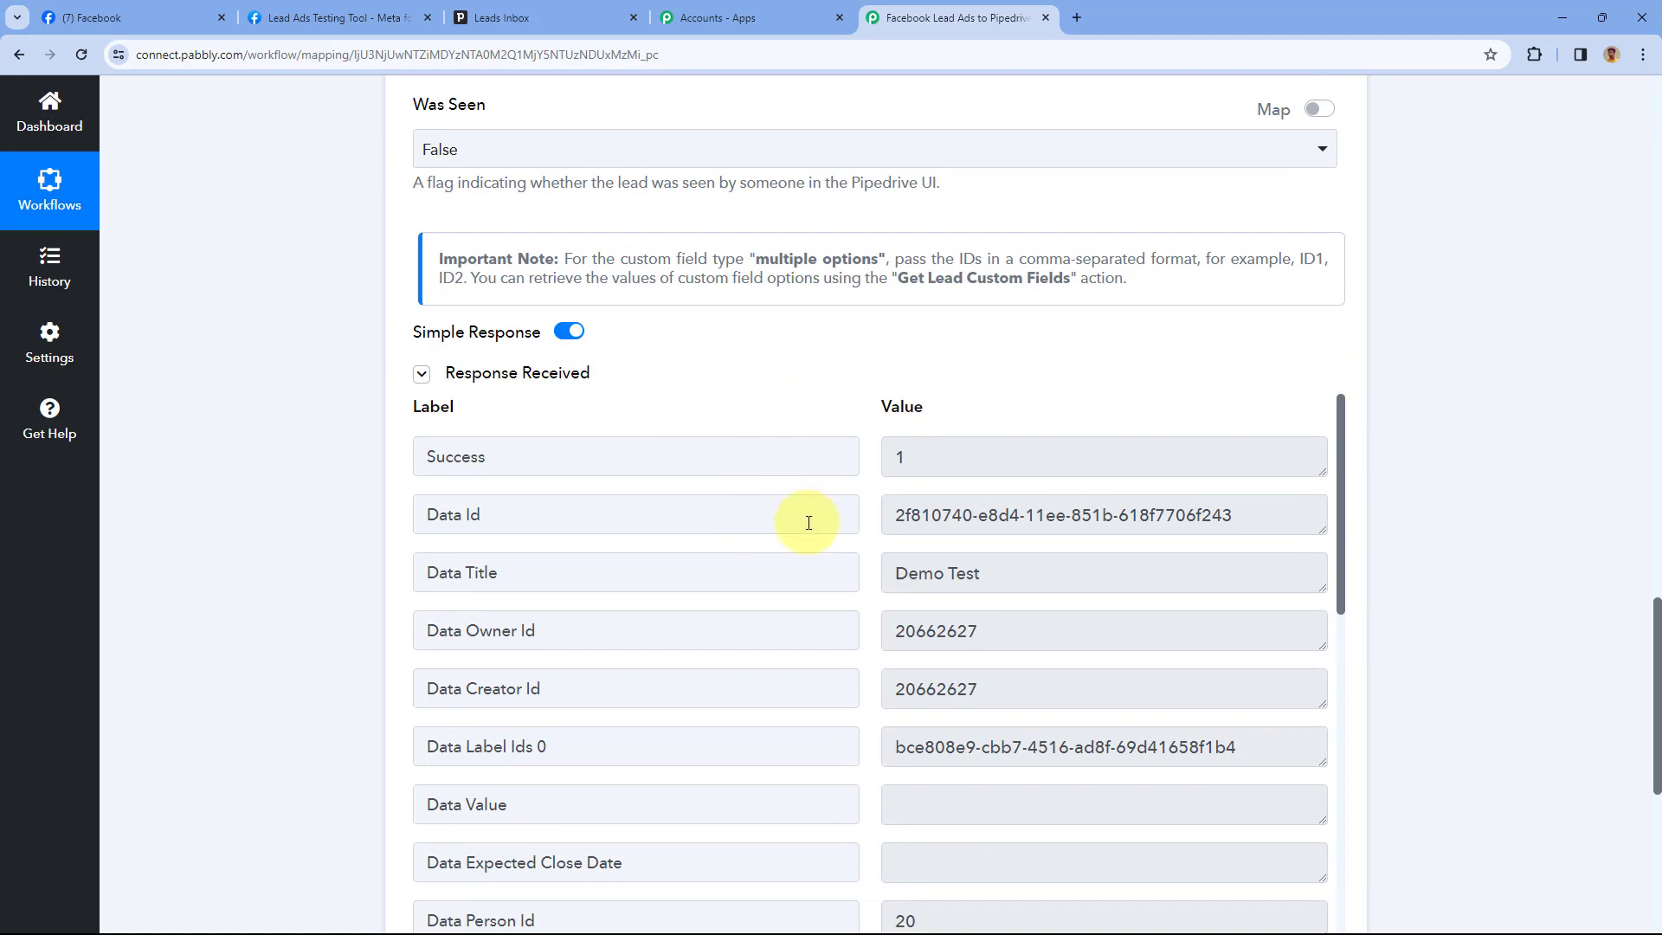
pyautogui.scroll(-6, 809, 441)
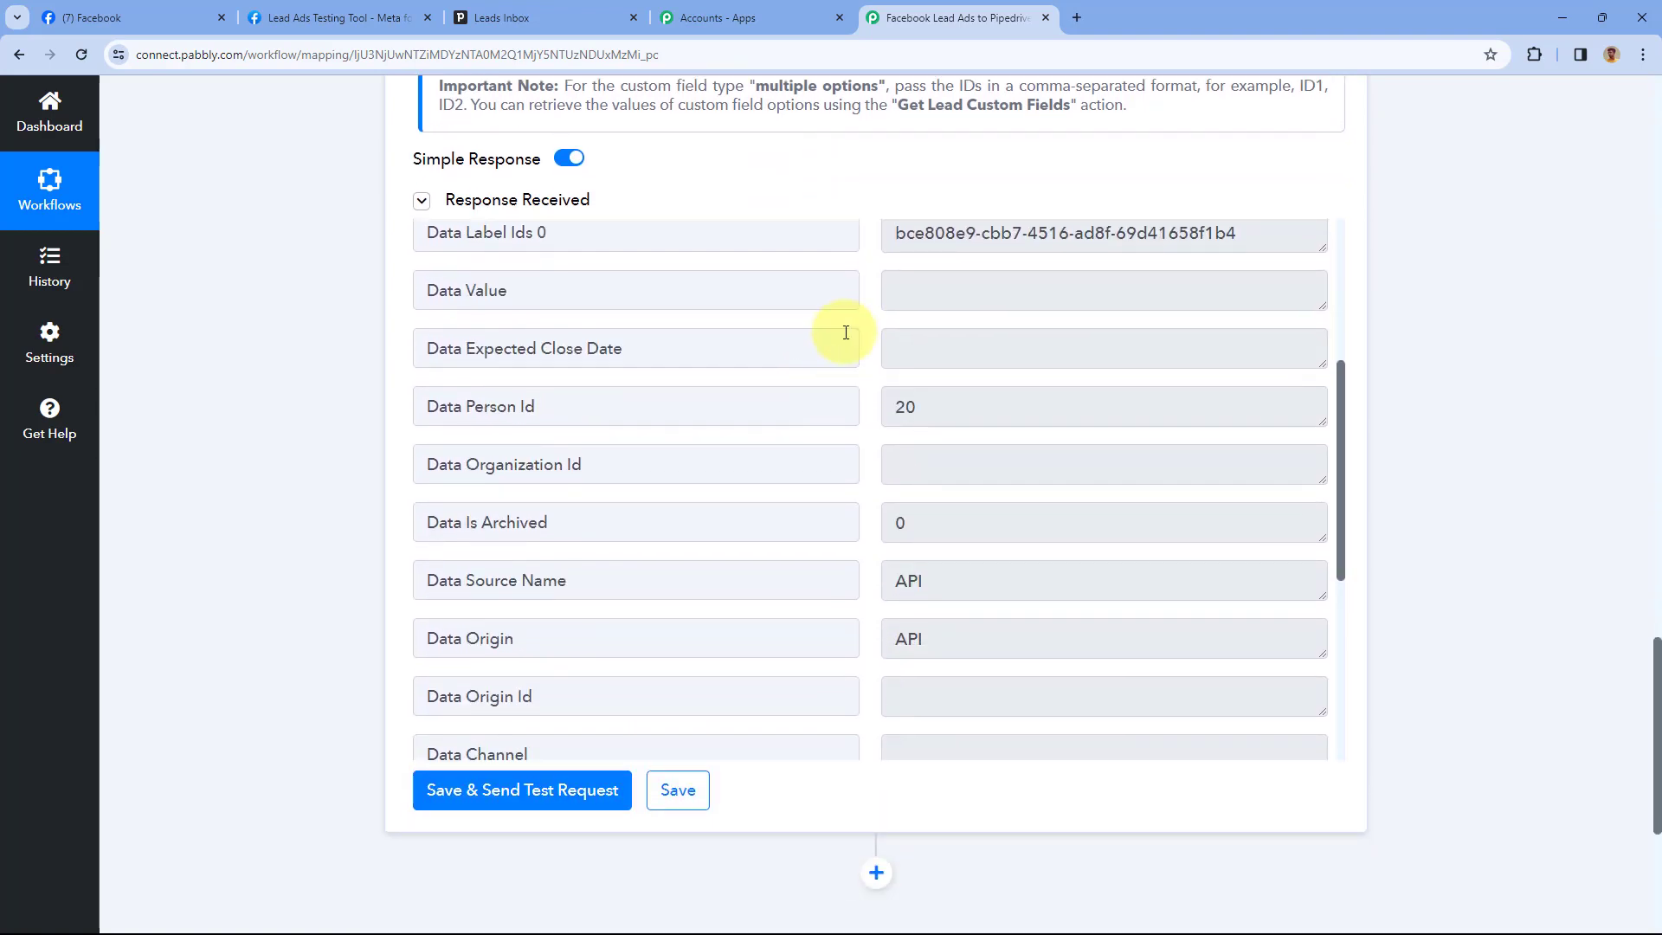
pyautogui.scroll(-5, 860, 430)
pyautogui.scroll(5, 857, 431)
pyautogui.scroll(5, 860, 430)
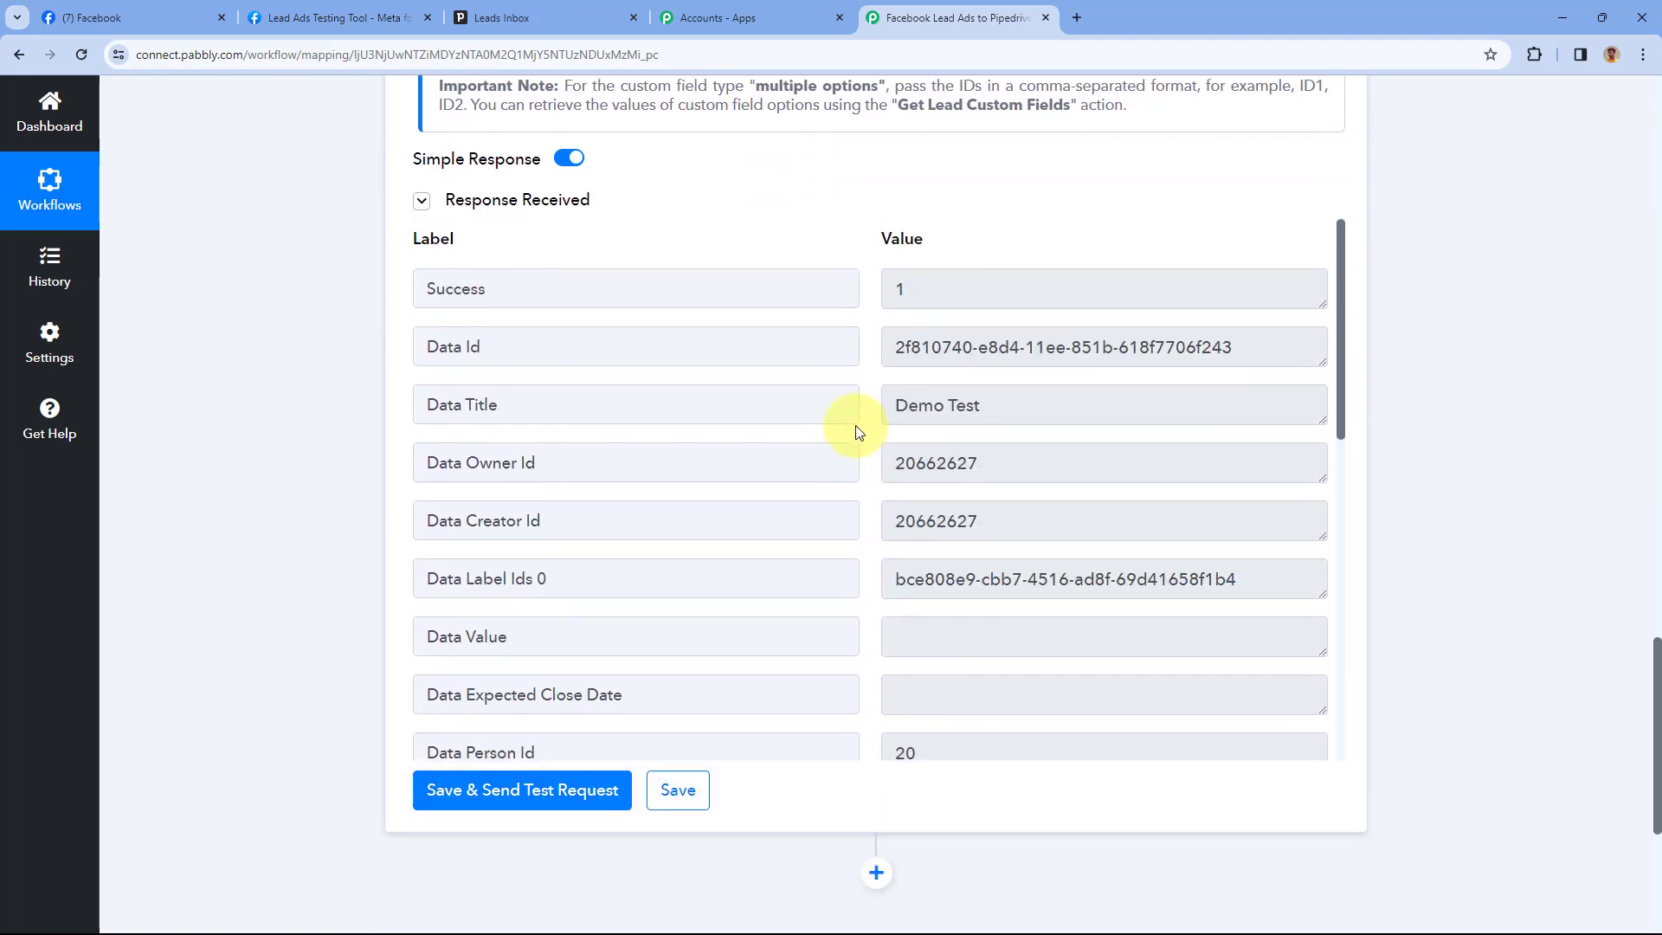
pyautogui.scroll(7, 834, 278)
pyautogui.scroll(12, 774, 459)
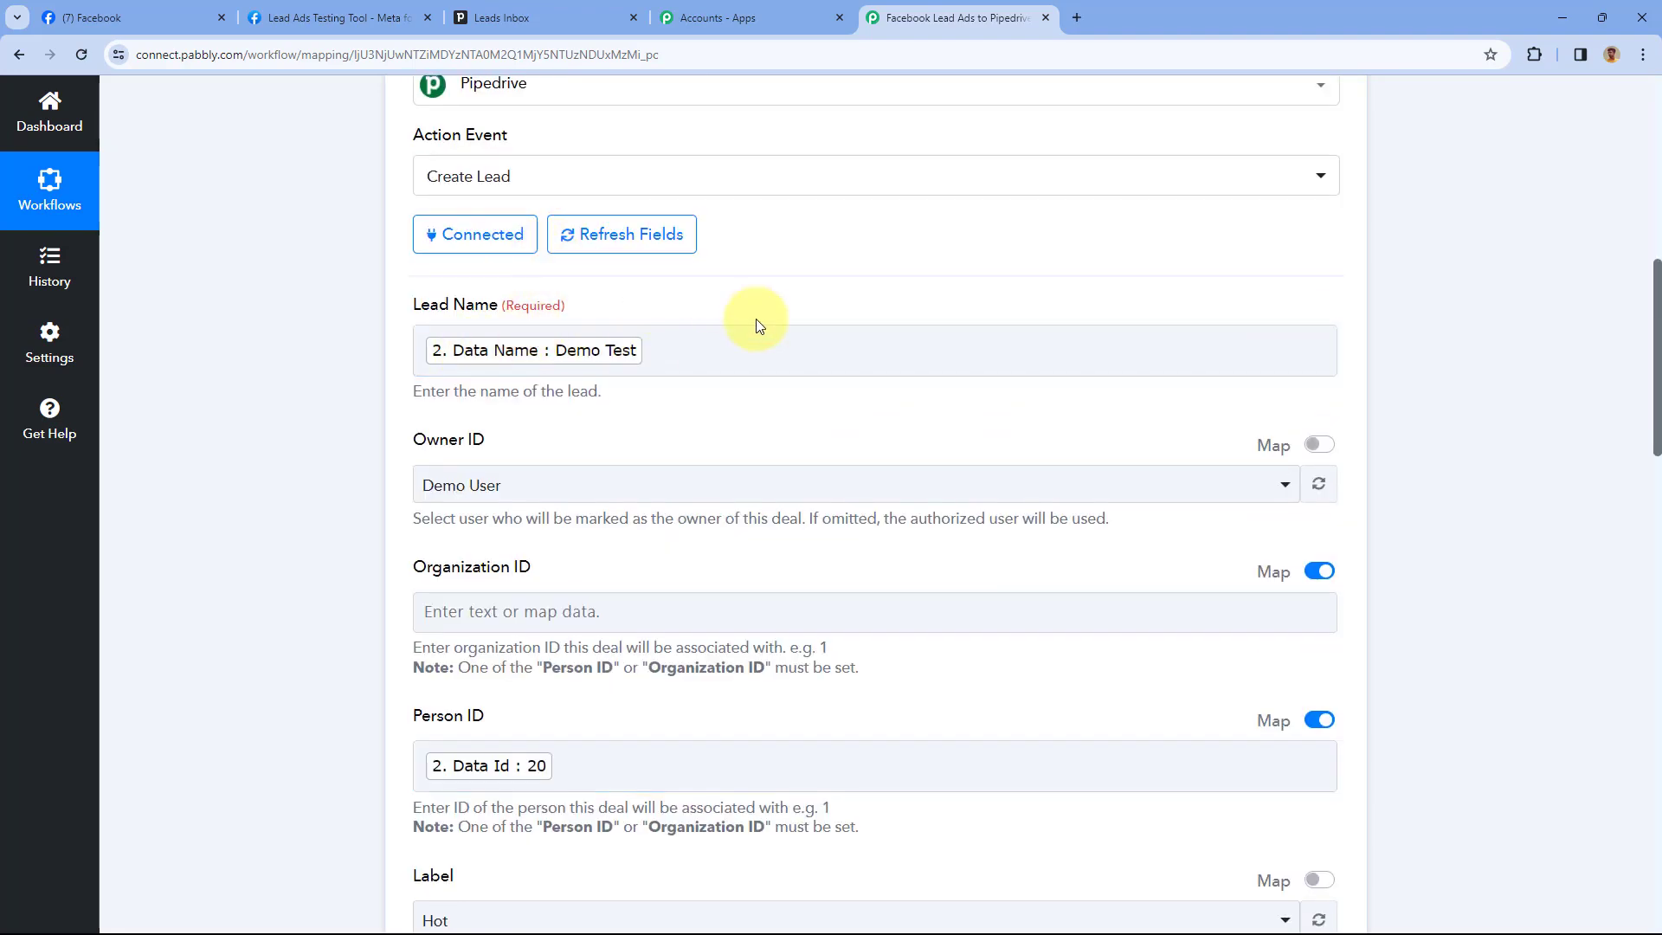
pyautogui.scroll(-1, 754, 326)
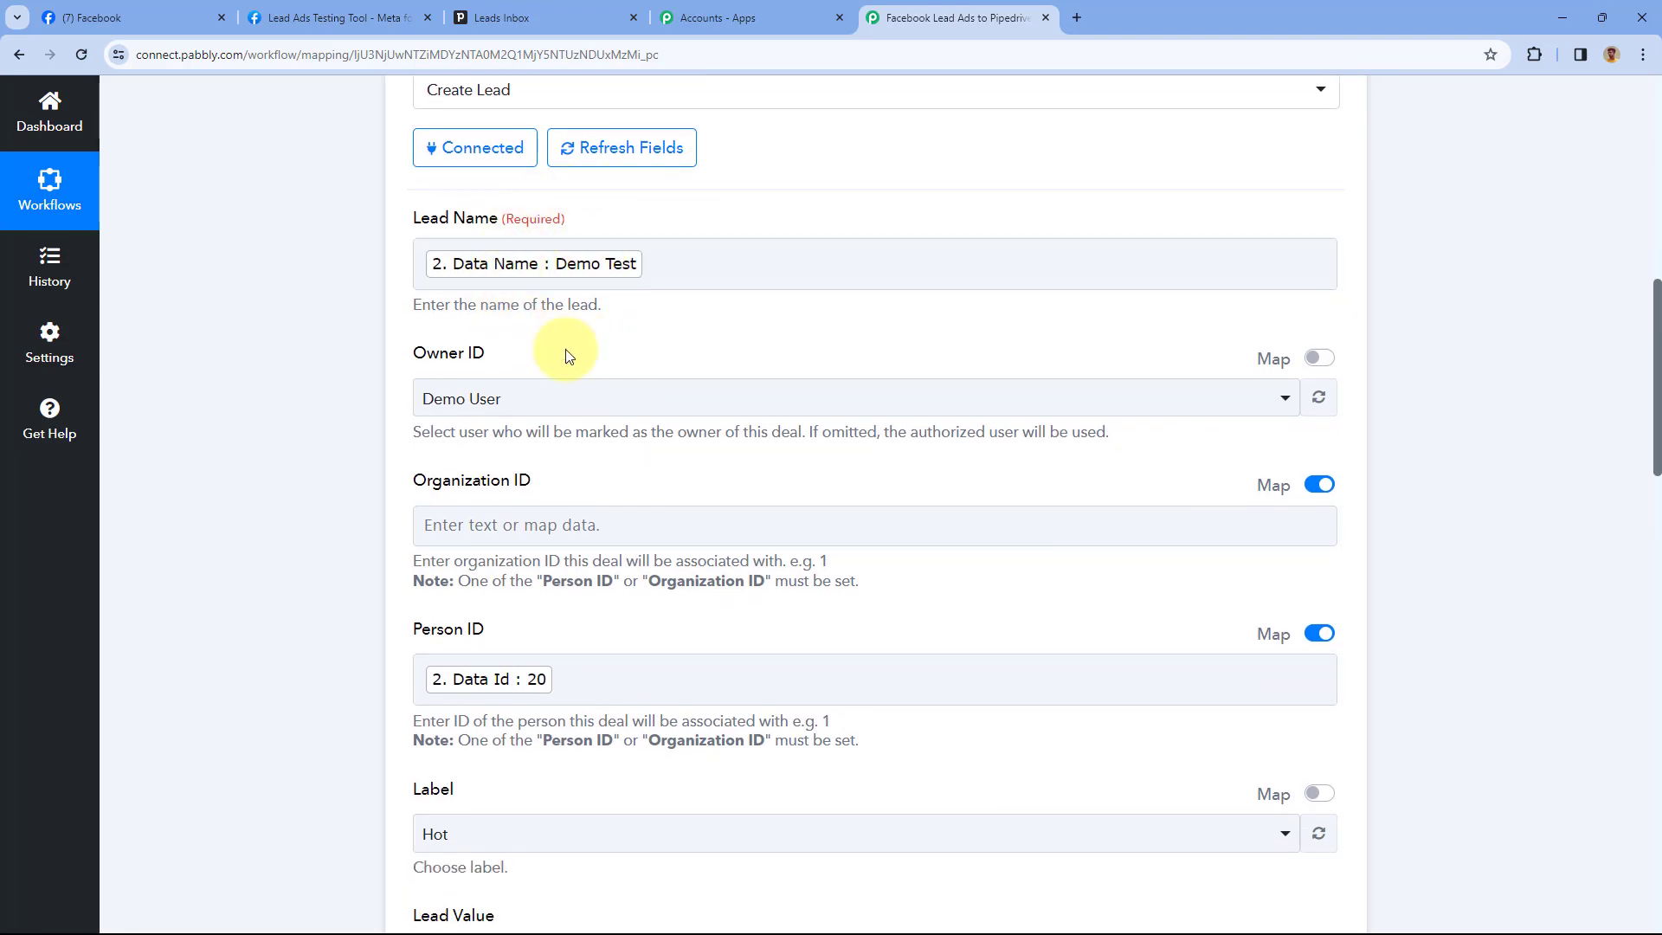
pyautogui.scroll(2, 679, 259)
pyautogui.scroll(6, 690, 346)
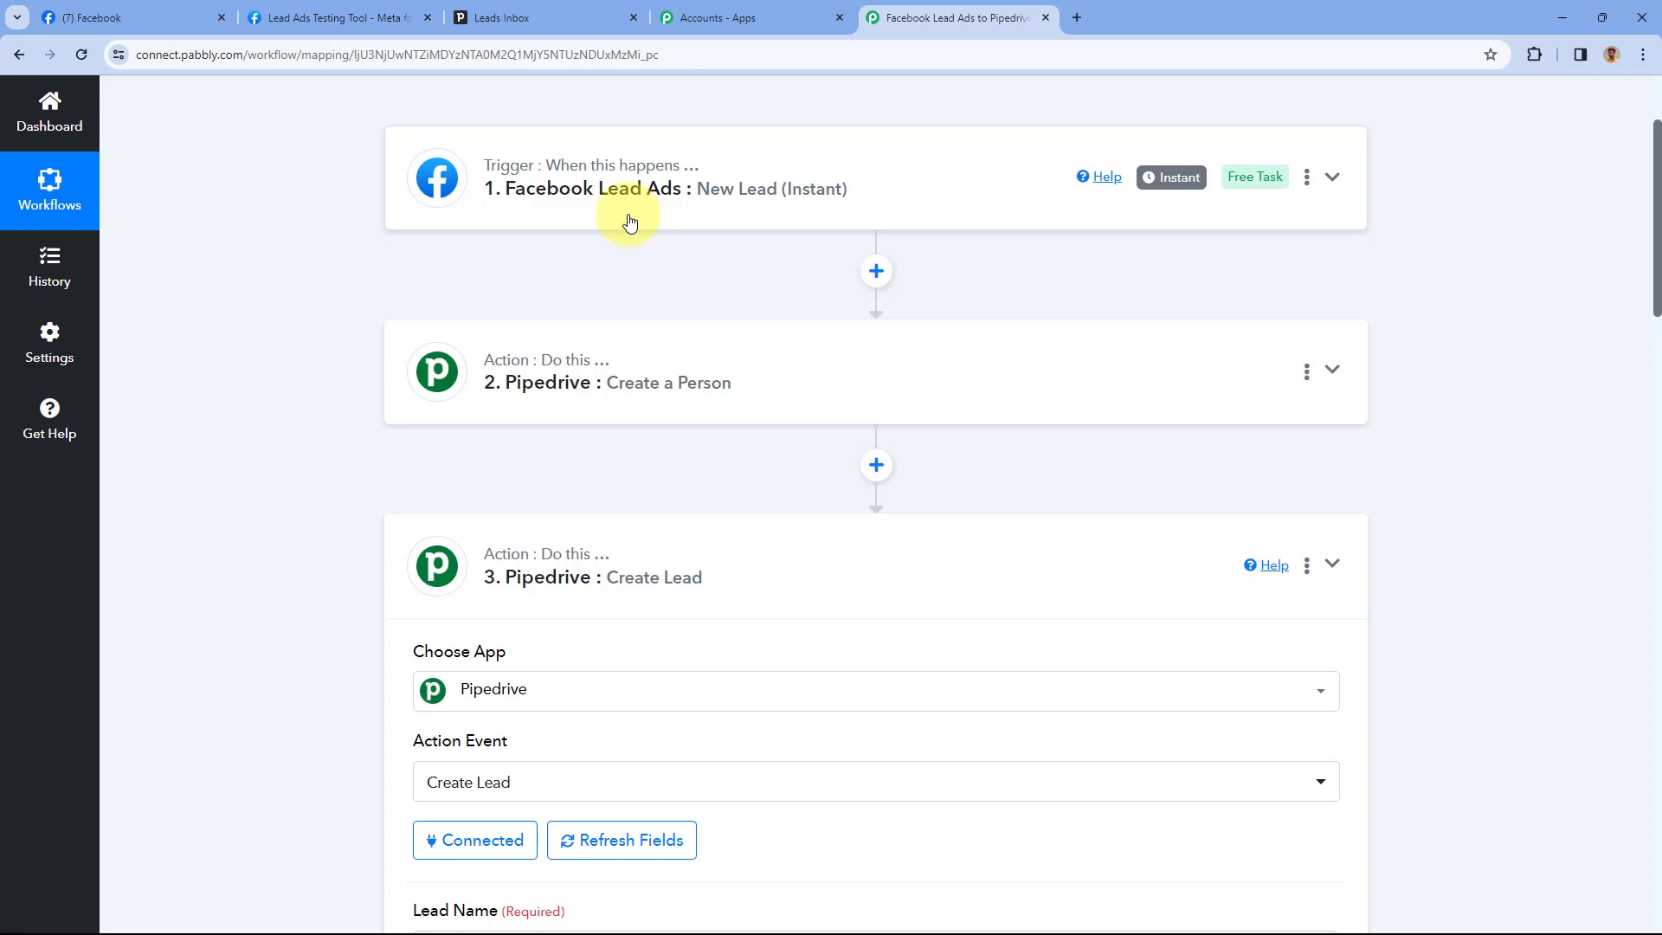
# Reload Pipedrive's Leads Inbox and open the Demo Test lead to confirm its linked person
pyautogui.click(541, 8)
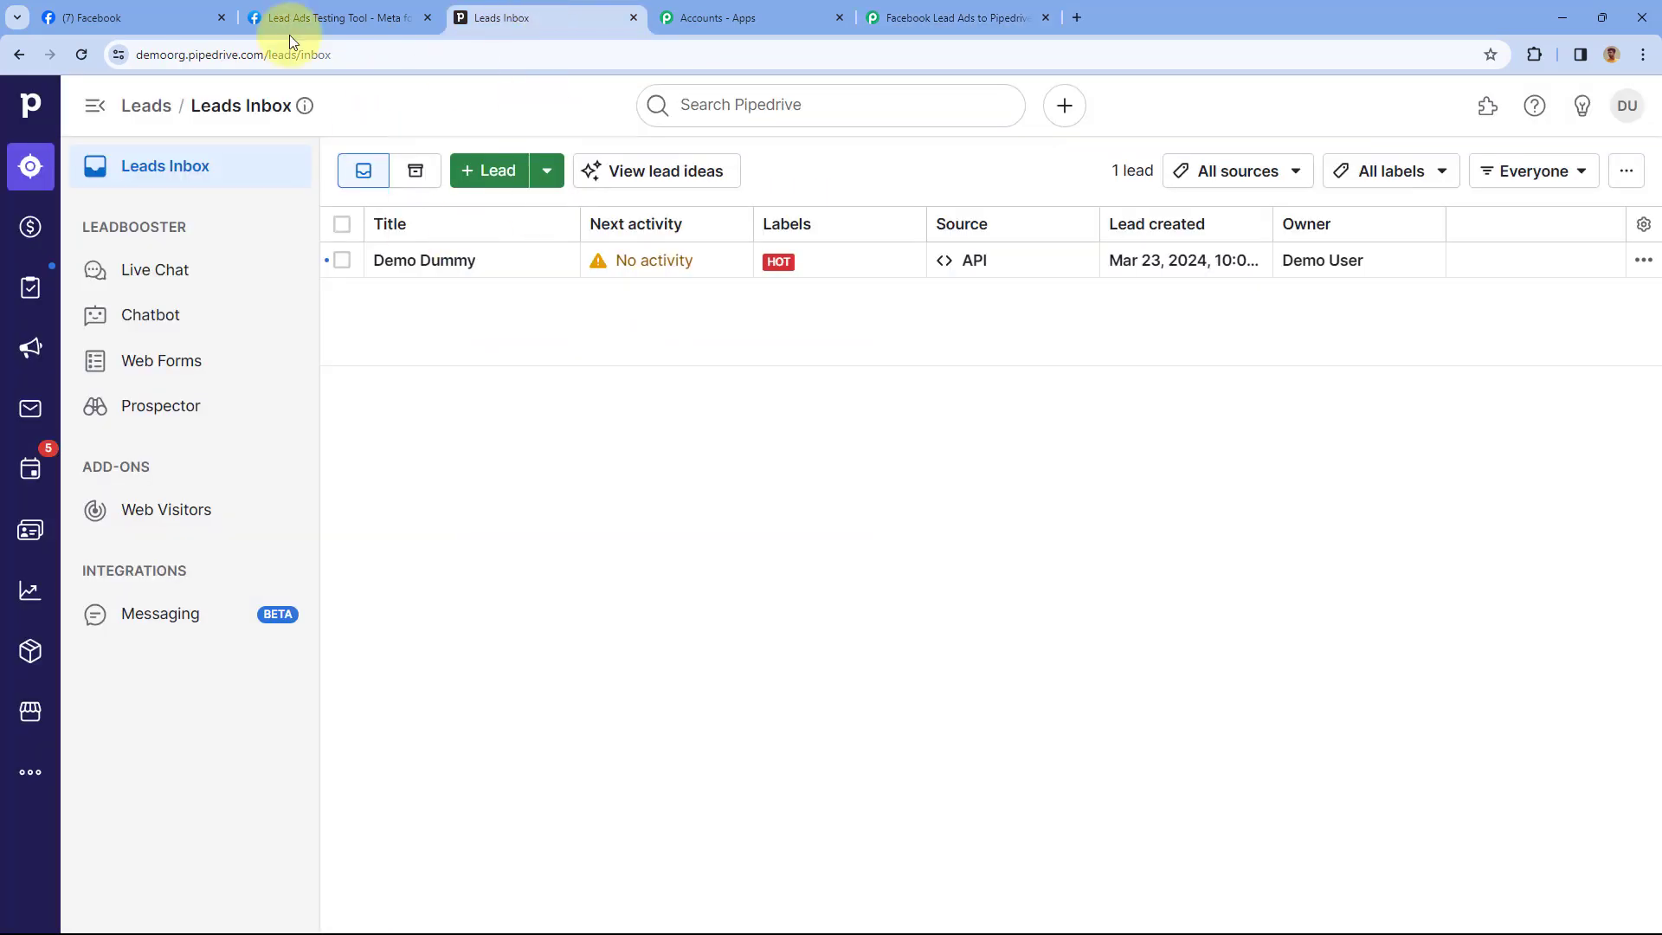
pyautogui.click(81, 55)
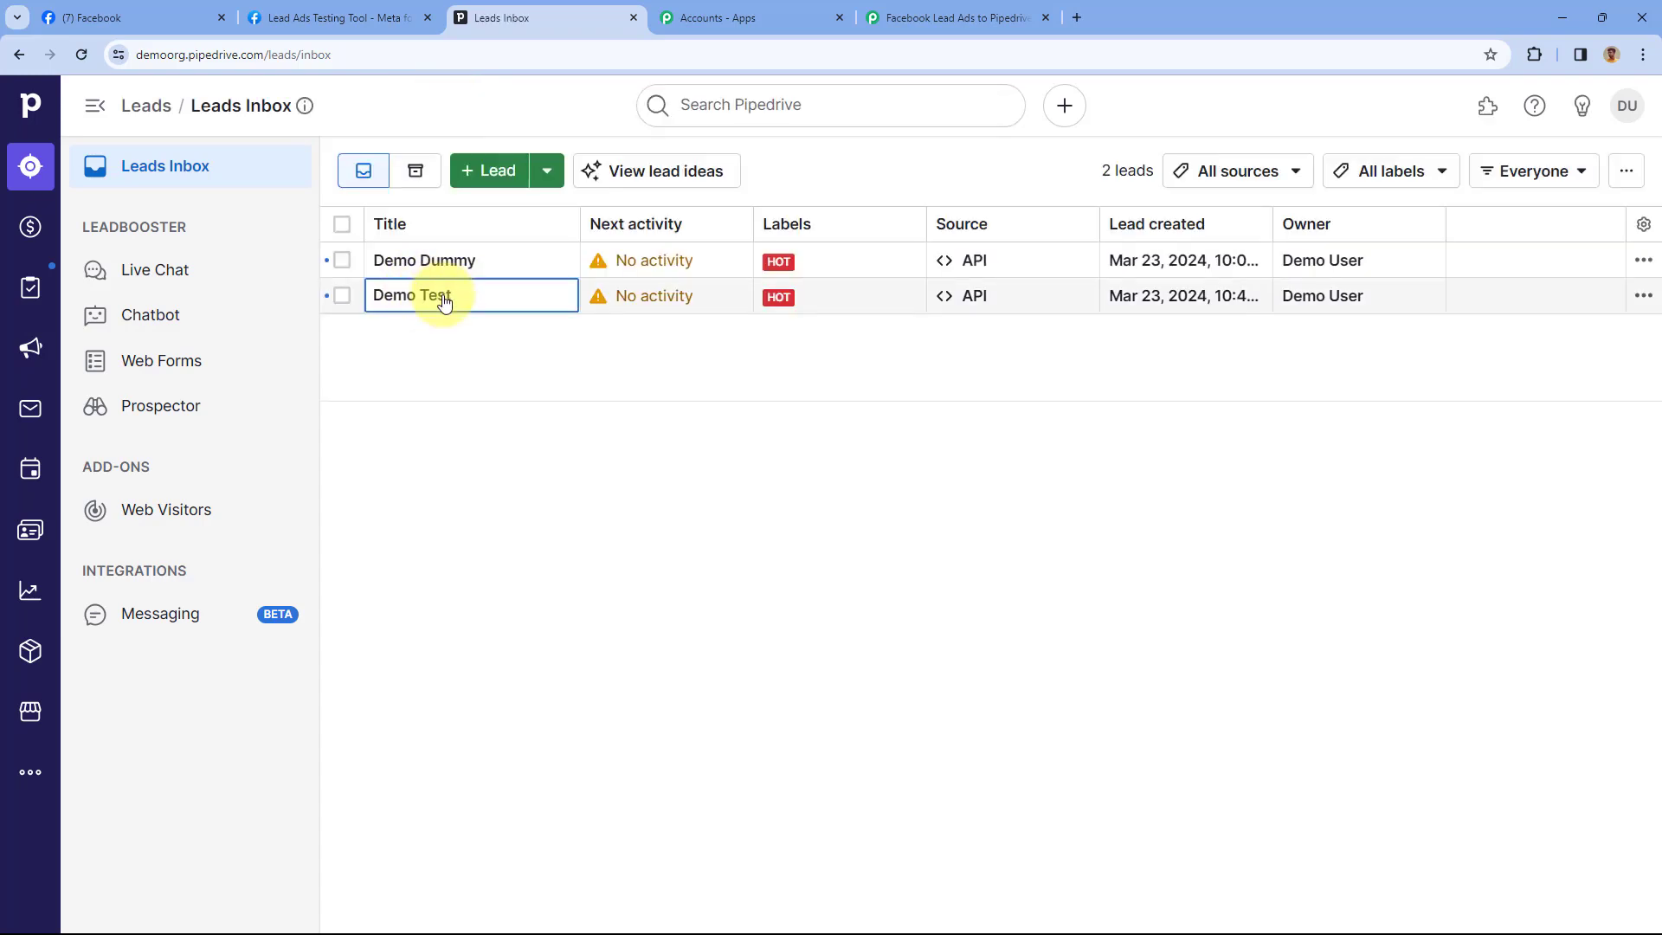
pyautogui.click(444, 297)
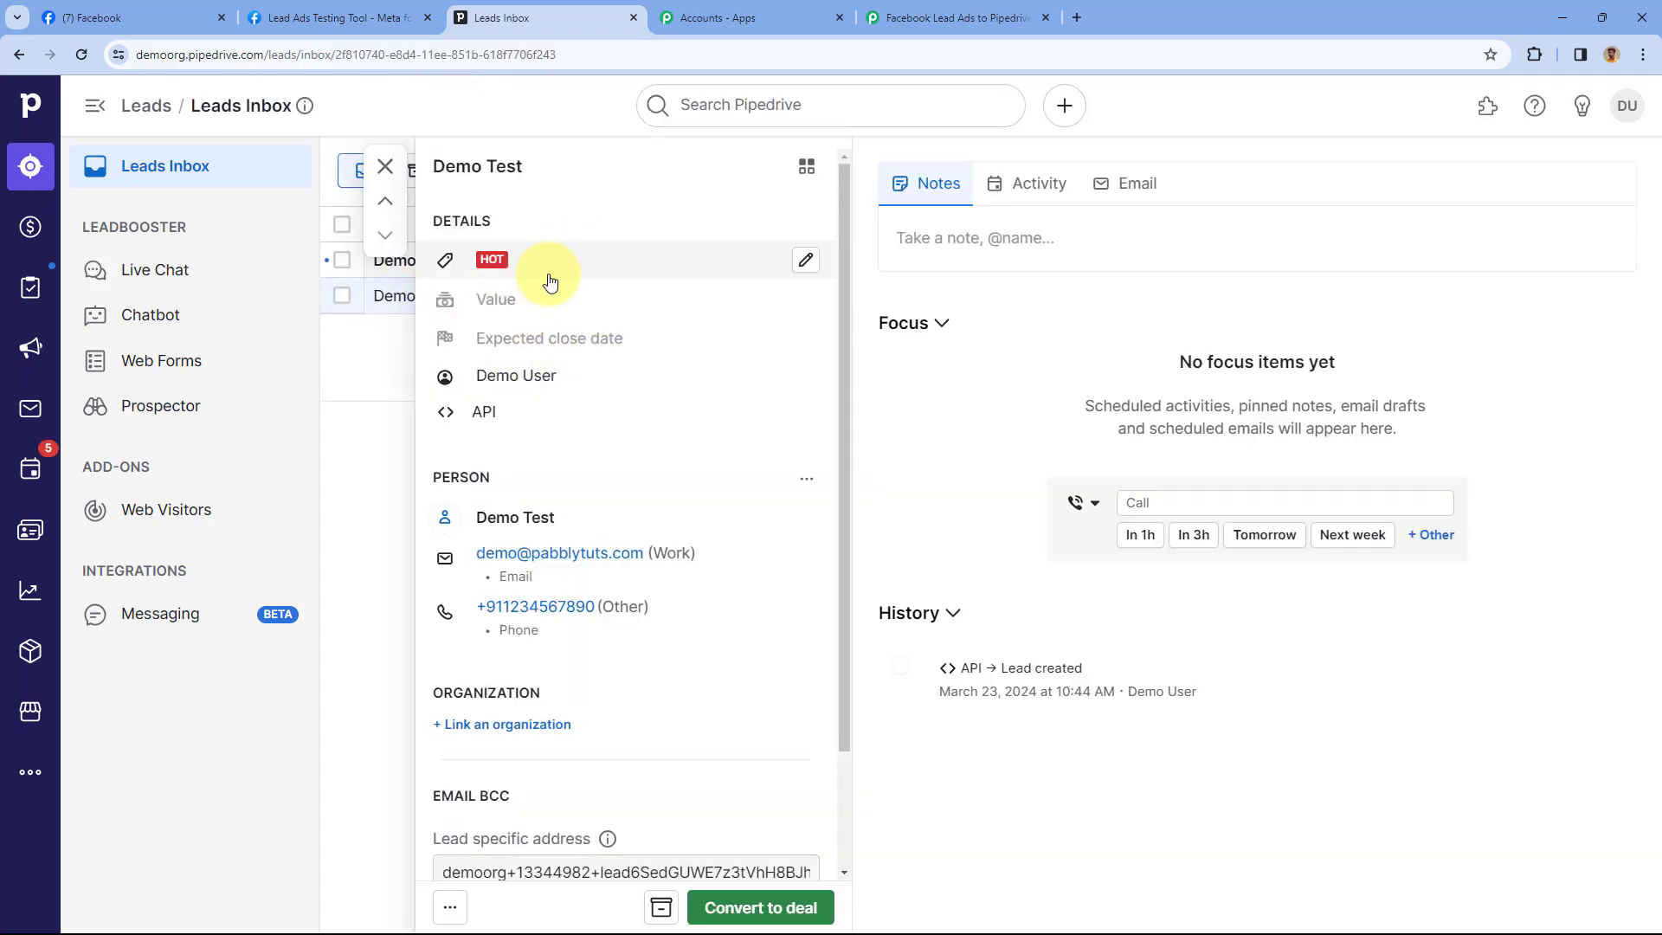
pyautogui.click(333, 17)
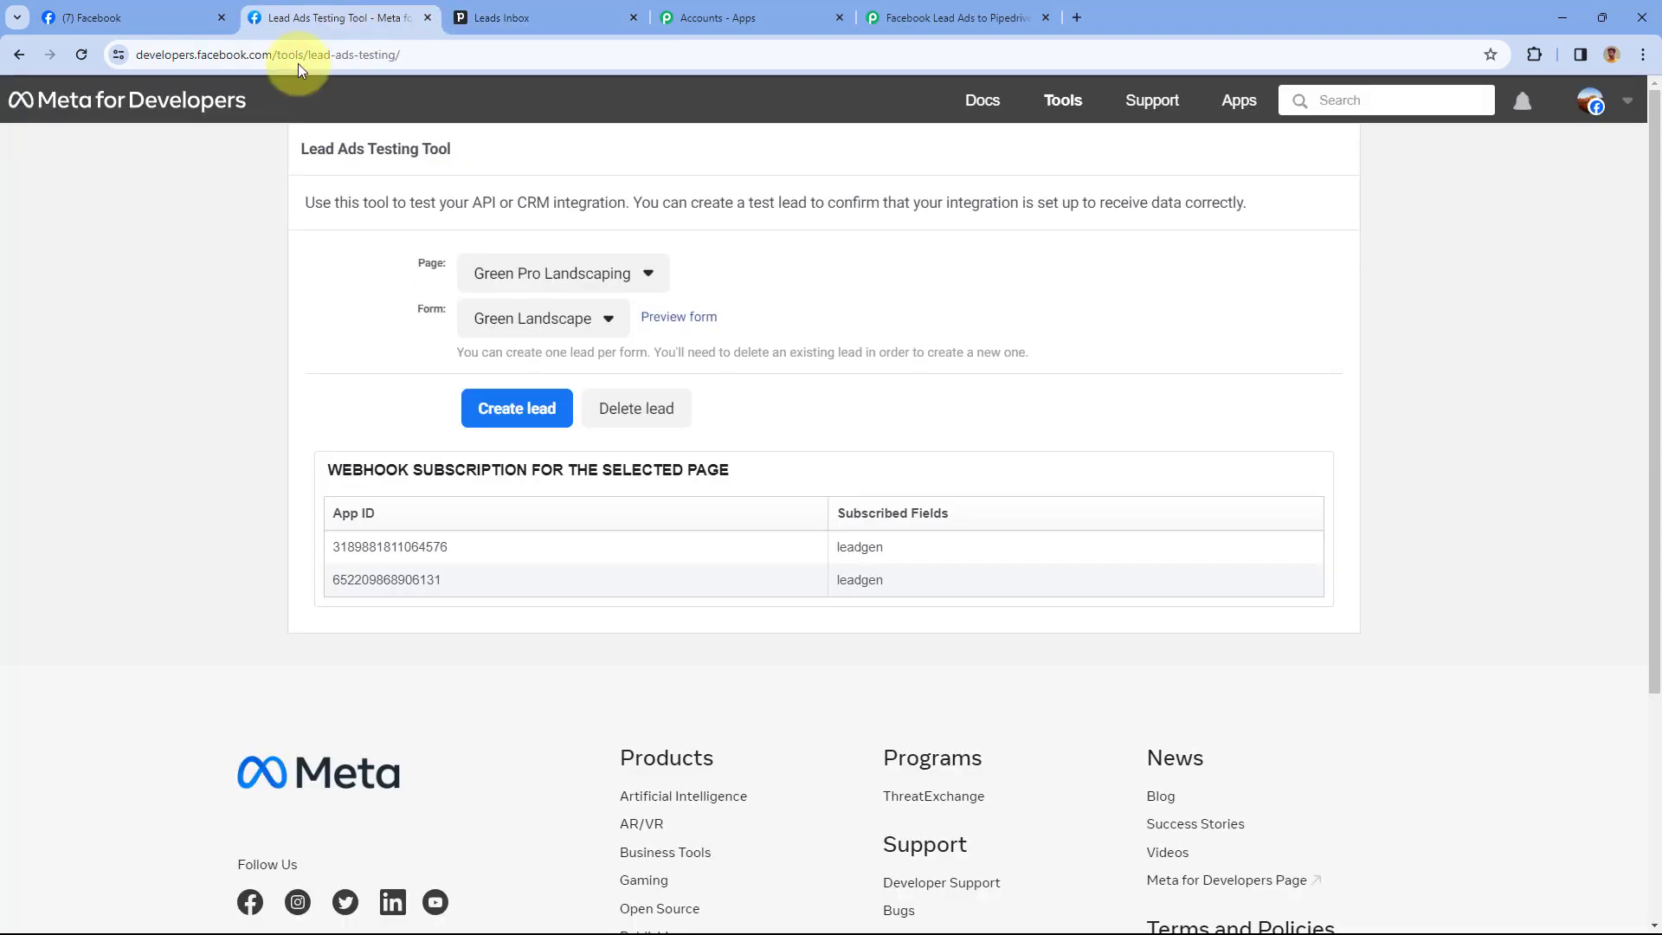
pyautogui.click(563, 21)
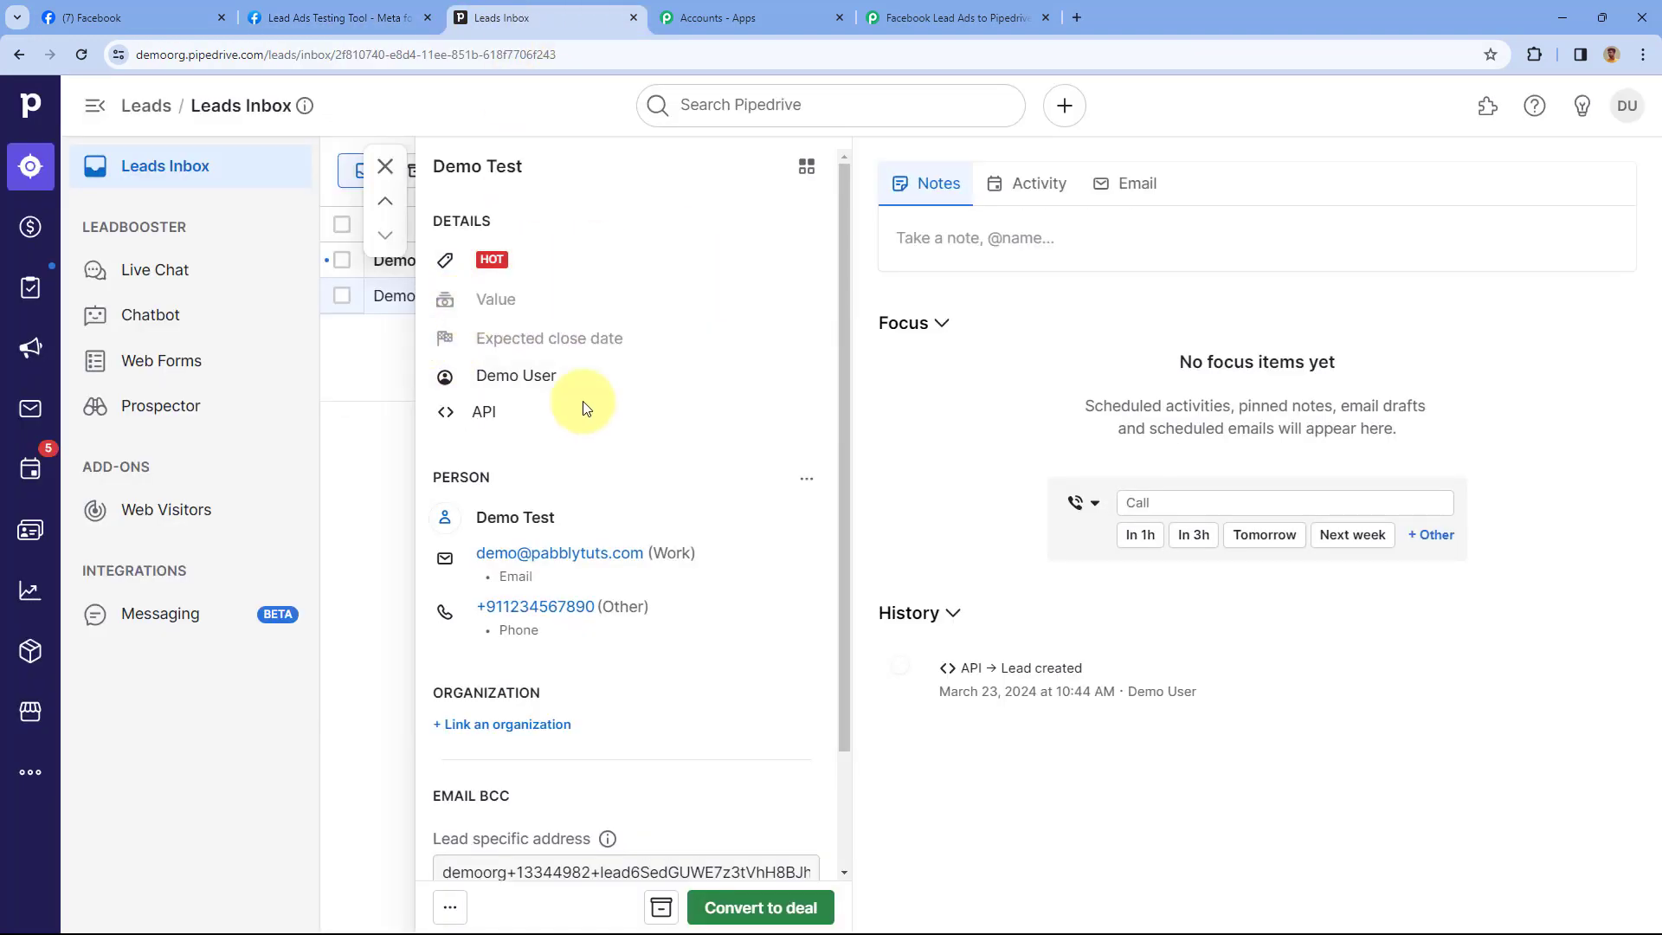
pyautogui.scroll(-1, 713, 434)
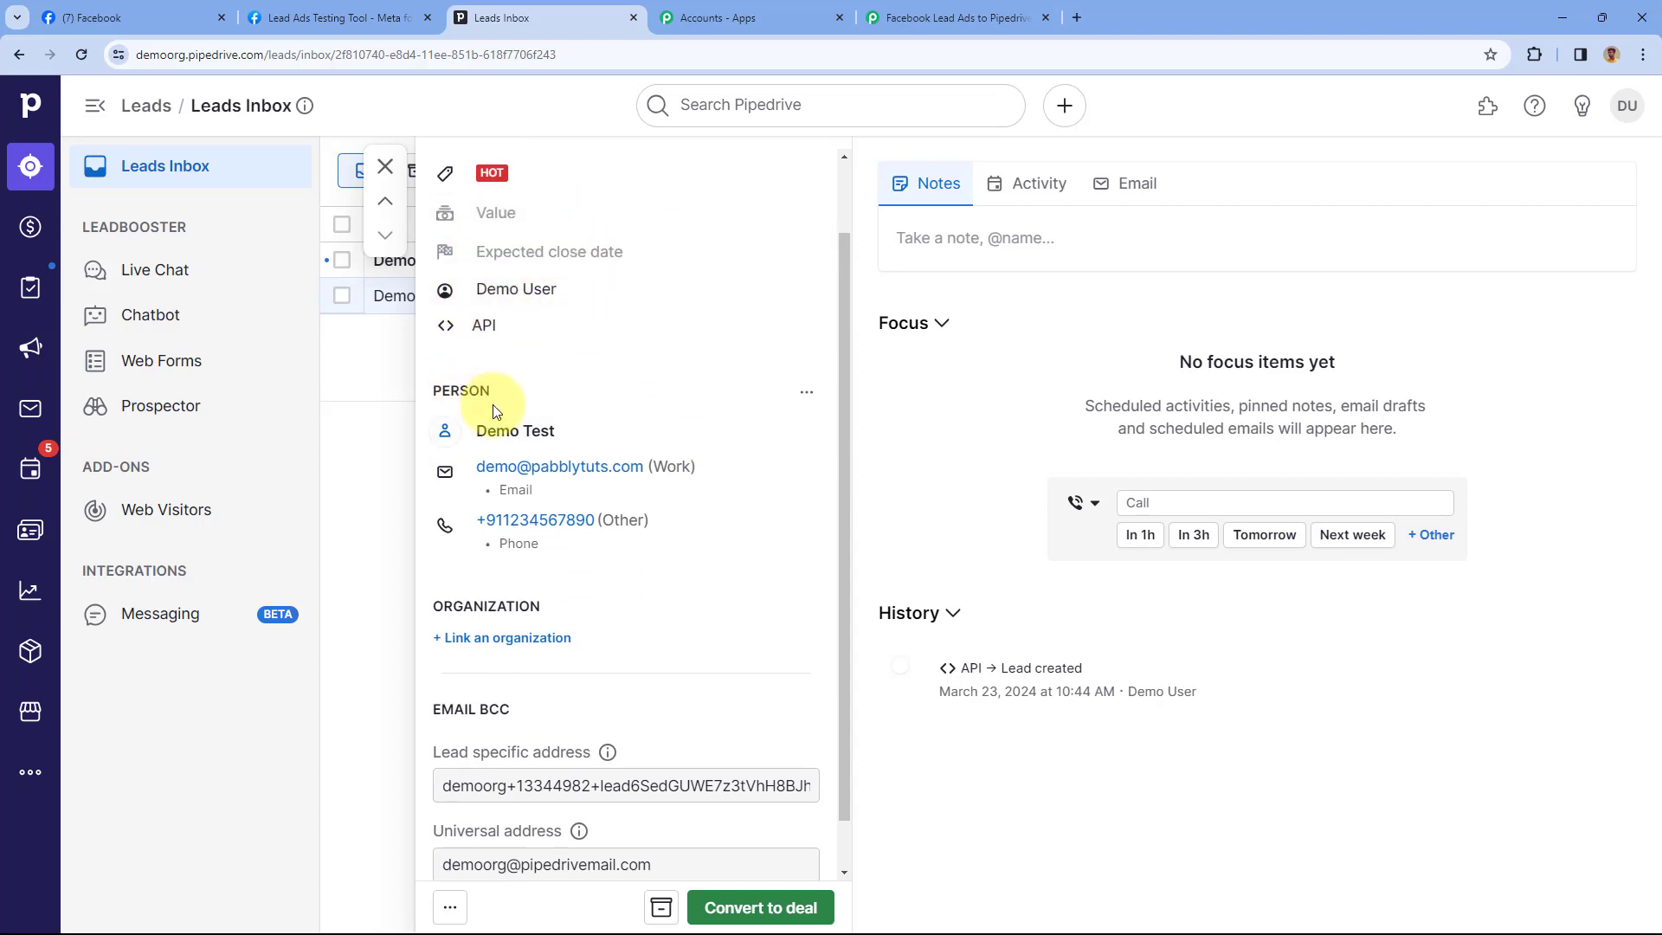
# Review the Pabbly Connect workflow, then bring up Meta's Lead Ads Testing Tool
pyautogui.click(952, 15)
pyautogui.scroll(2, 797, 483)
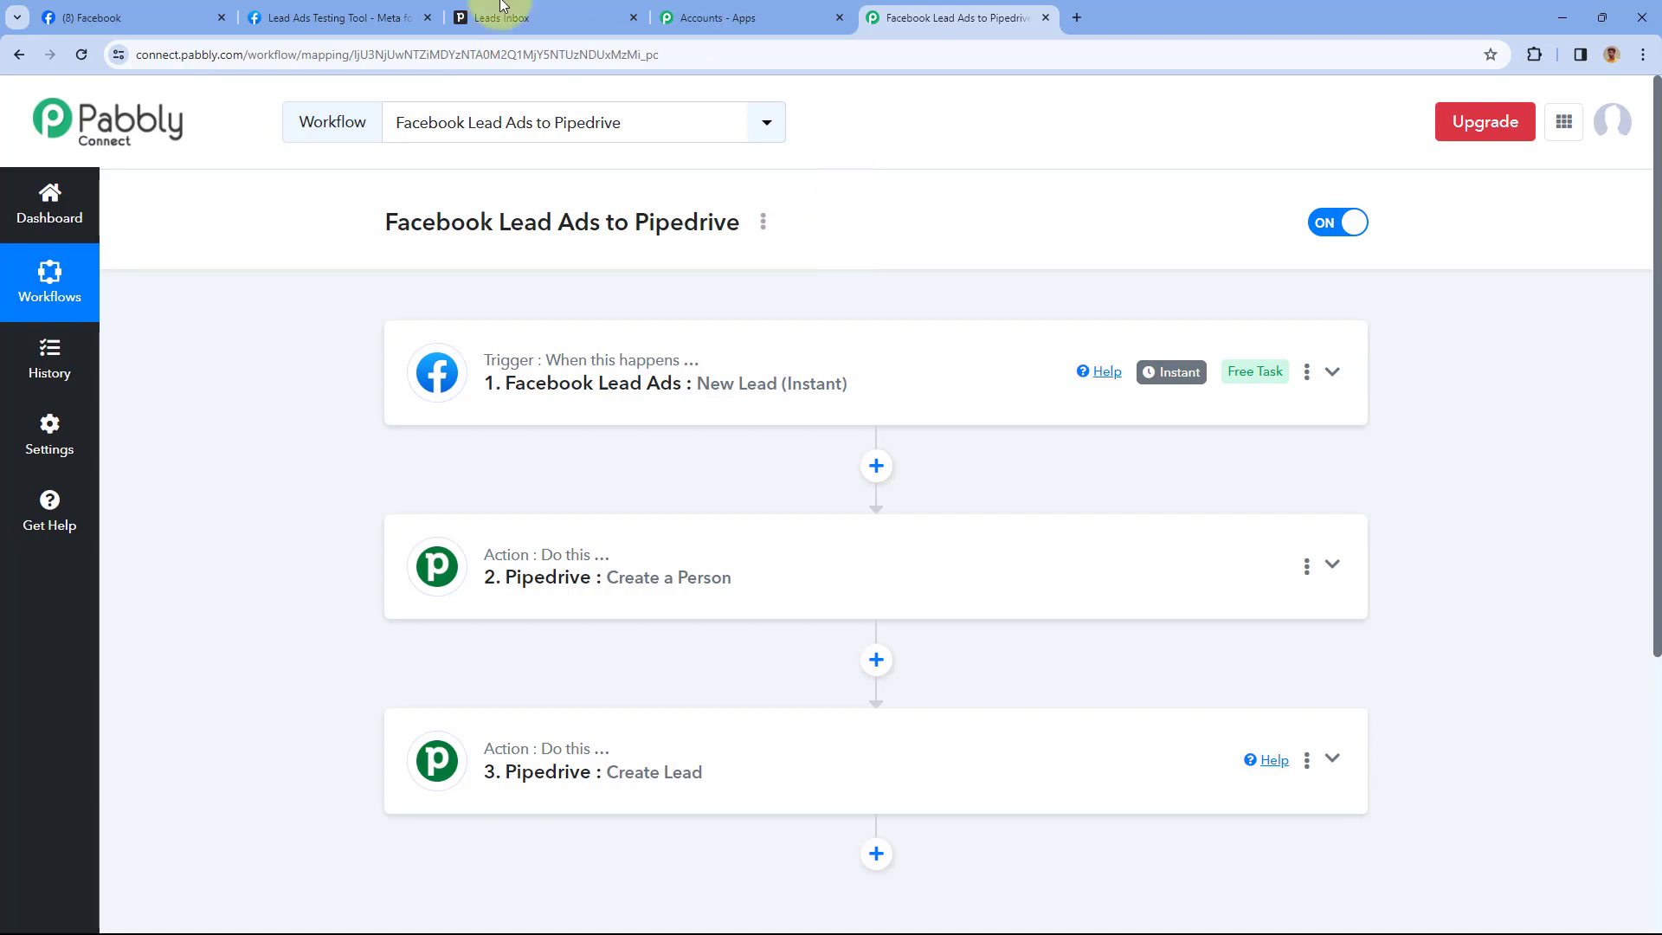
pyautogui.click(371, 12)
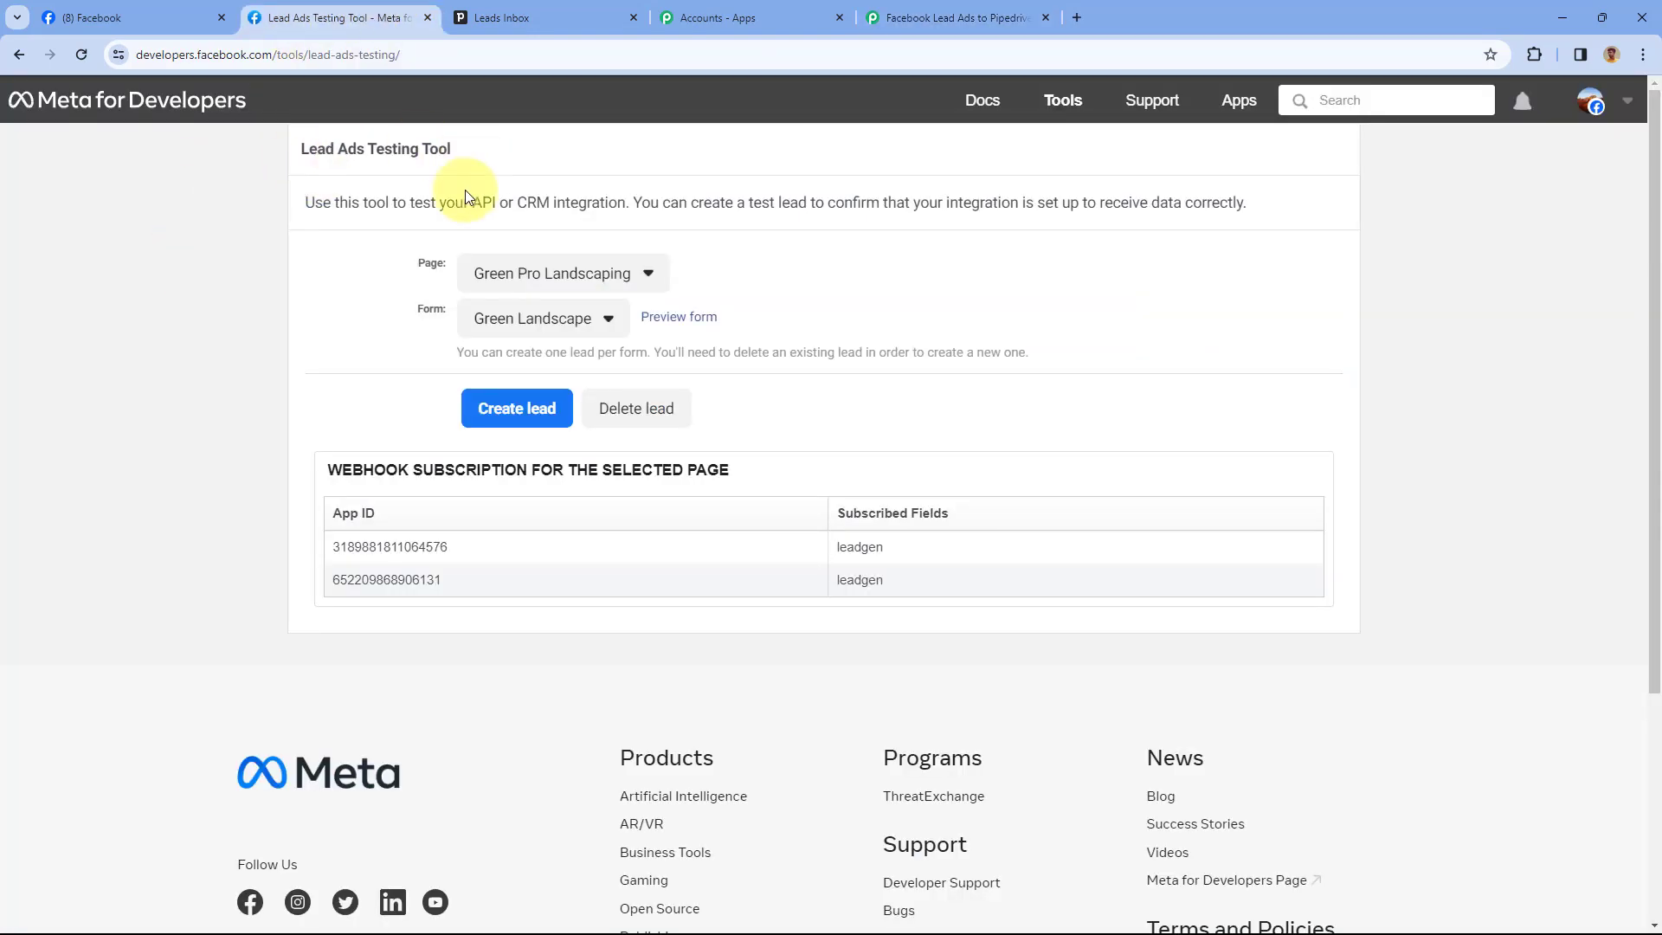
# Fill the preview lead form with first name Test, last name User, an email and a phone number
pyautogui.click(681, 317)
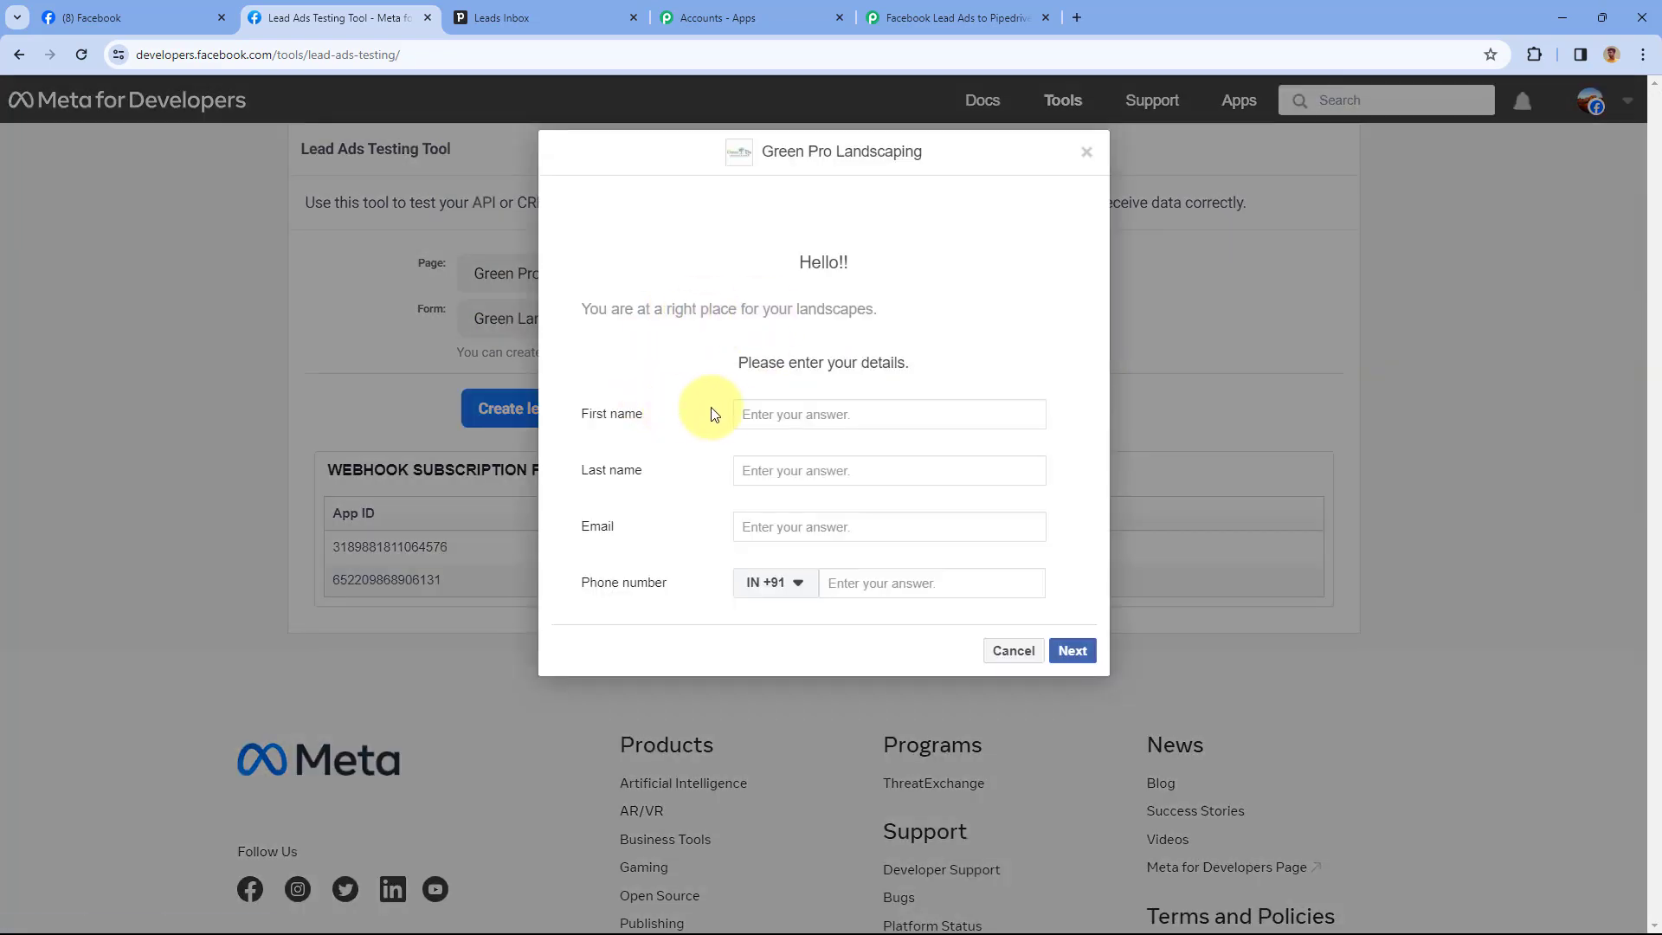
pyautogui.write('Test')
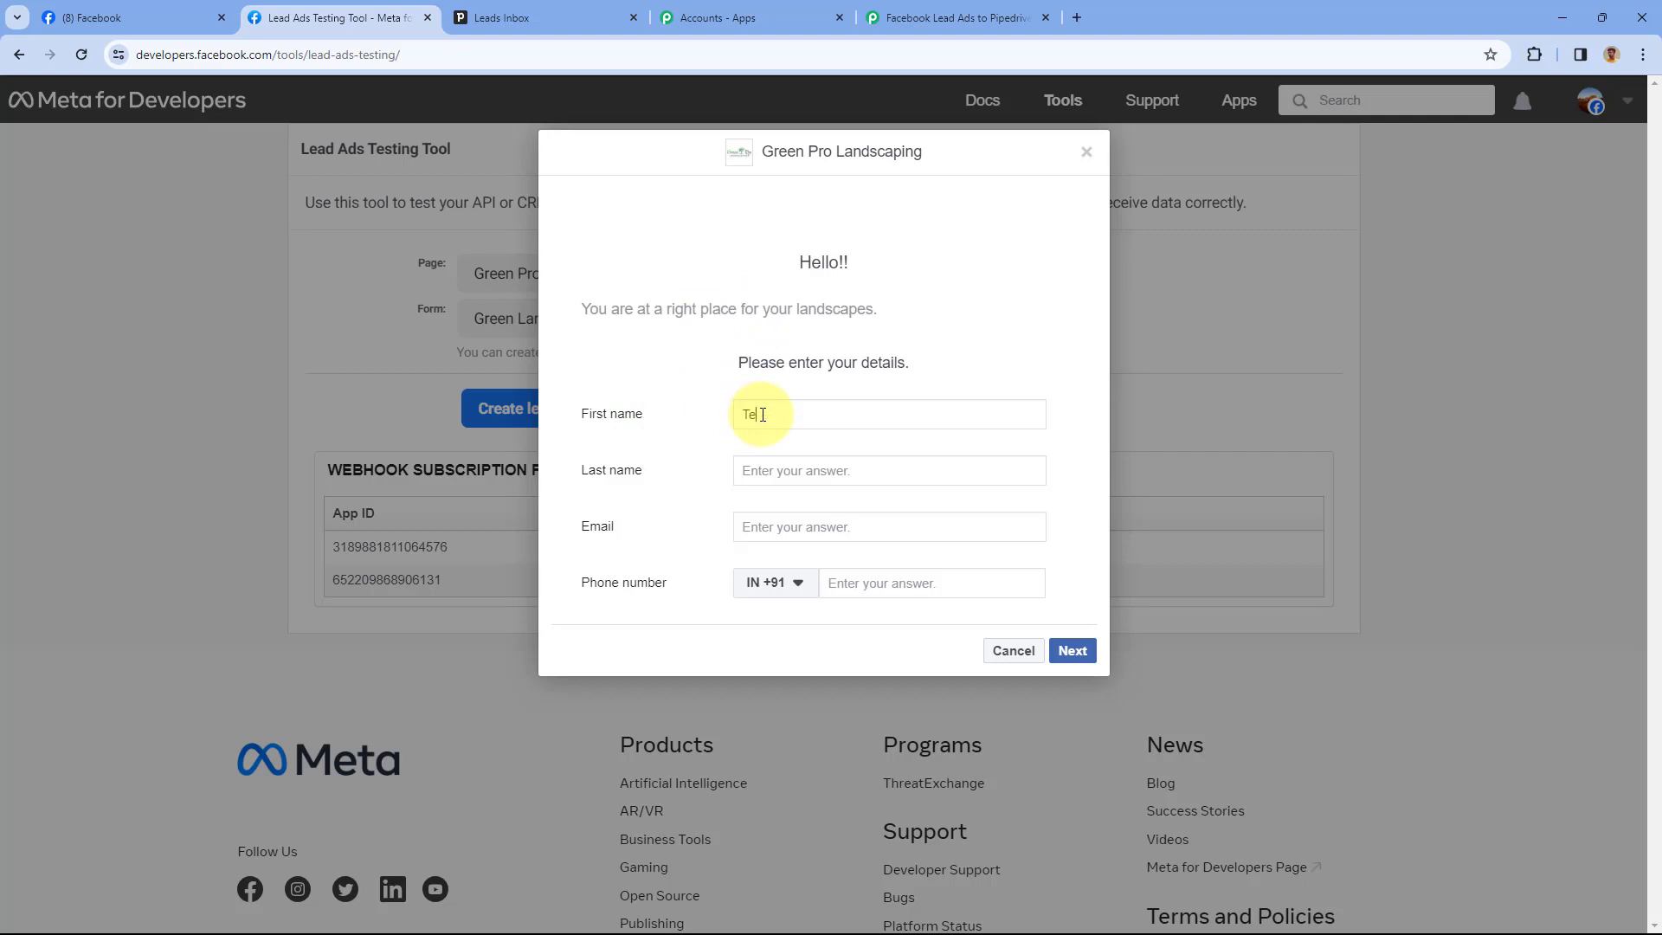
pyautogui.press('Tab')
pyautogui.write('User')
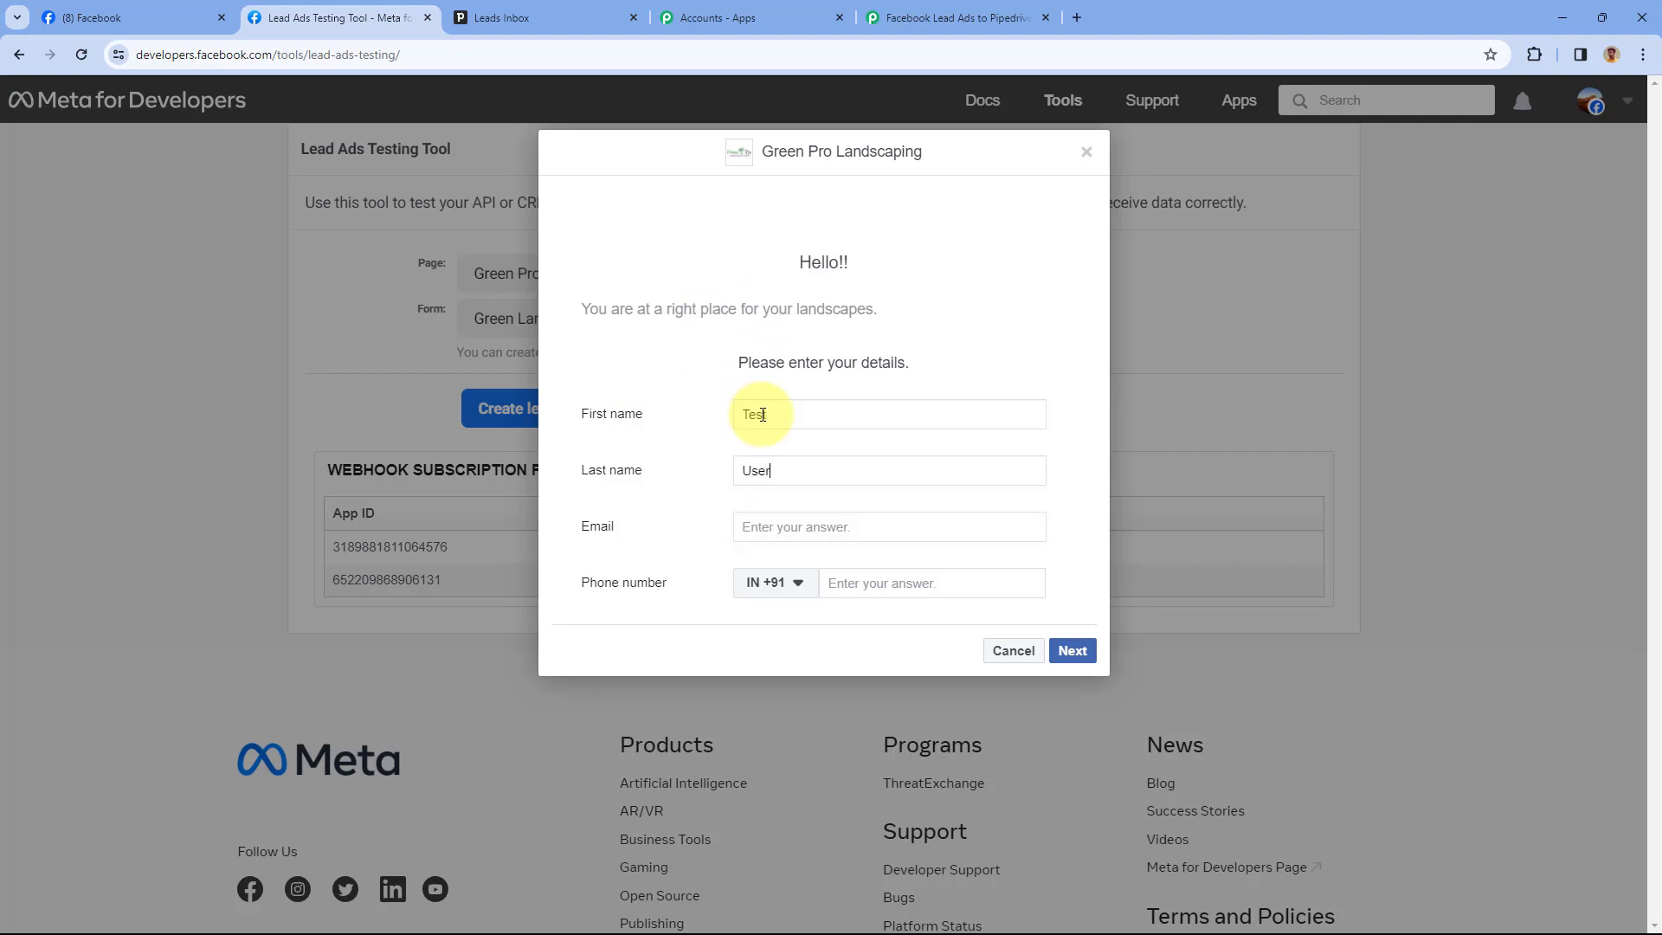
pyautogui.press('Tab')
pyautogui.press('Tab')
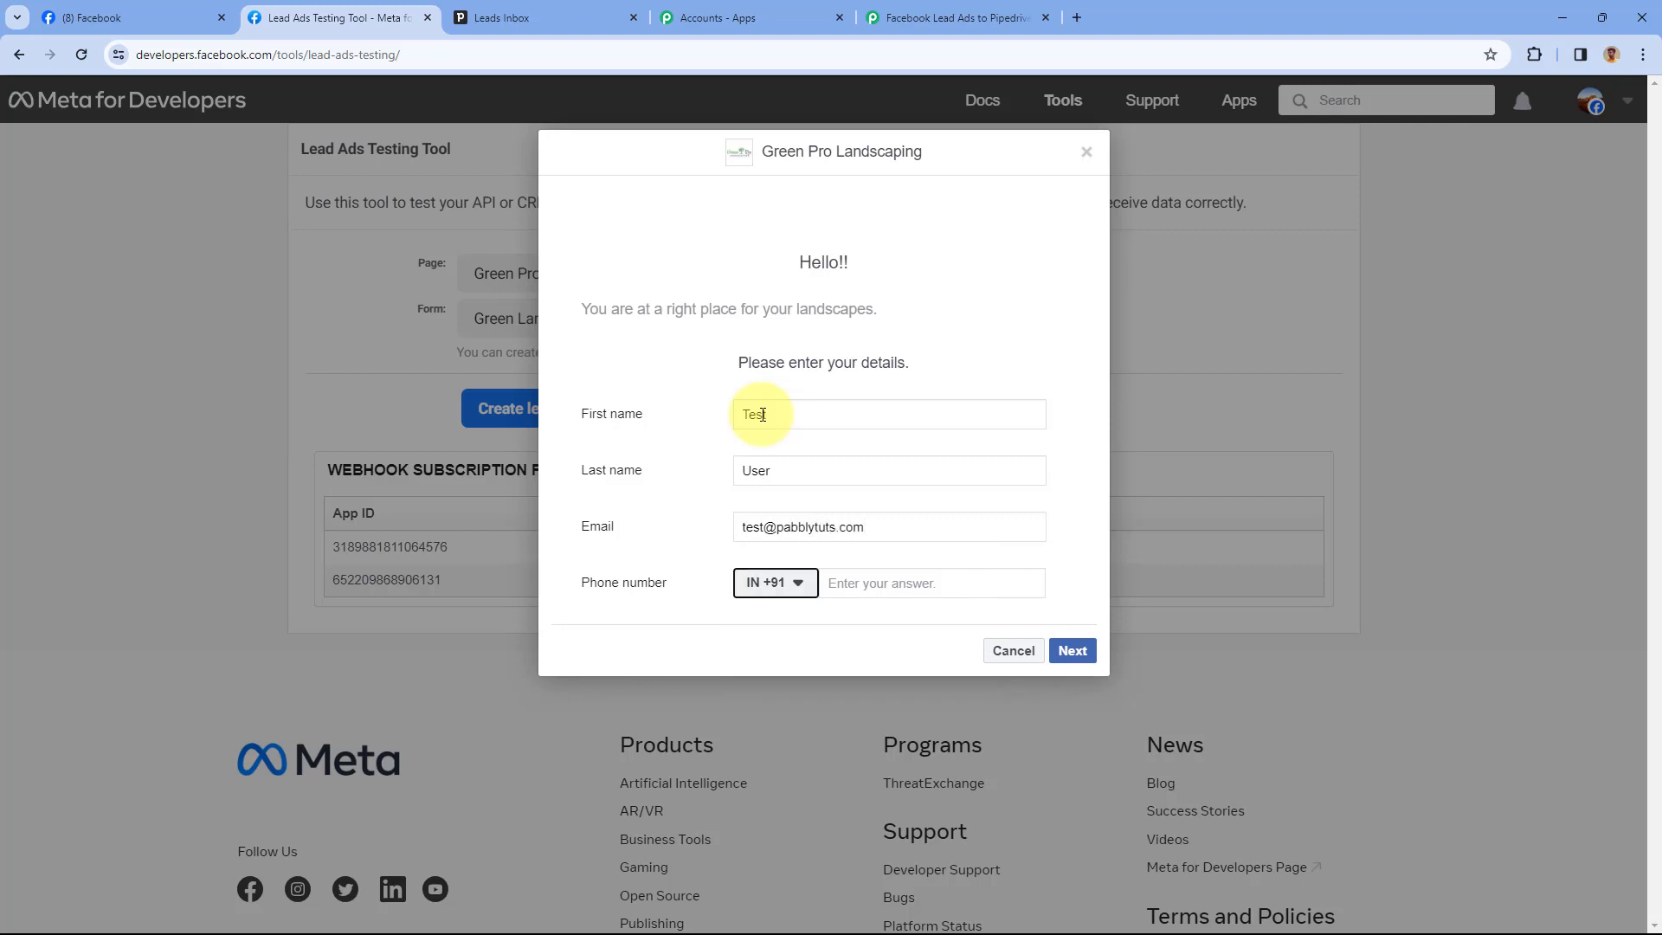
pyautogui.press('Tab')
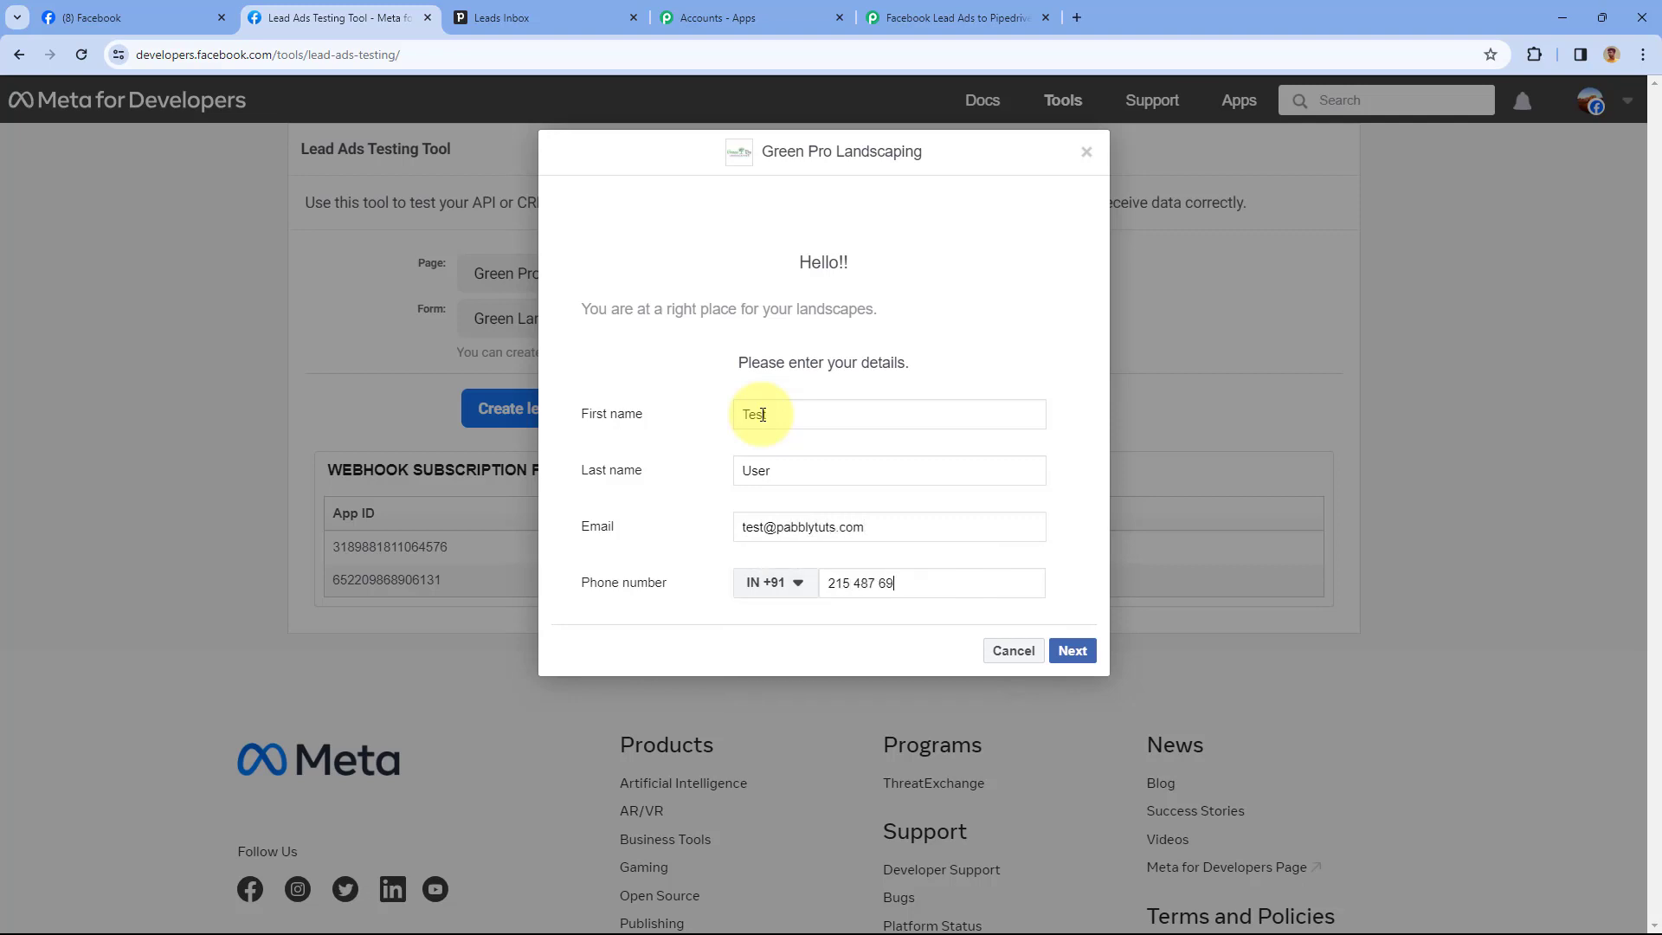
# Submit the test lead, close the confirmation, and return to Pipedrive's Leads Inbox
pyautogui.click(1071, 651)
pyautogui.click(1057, 428)
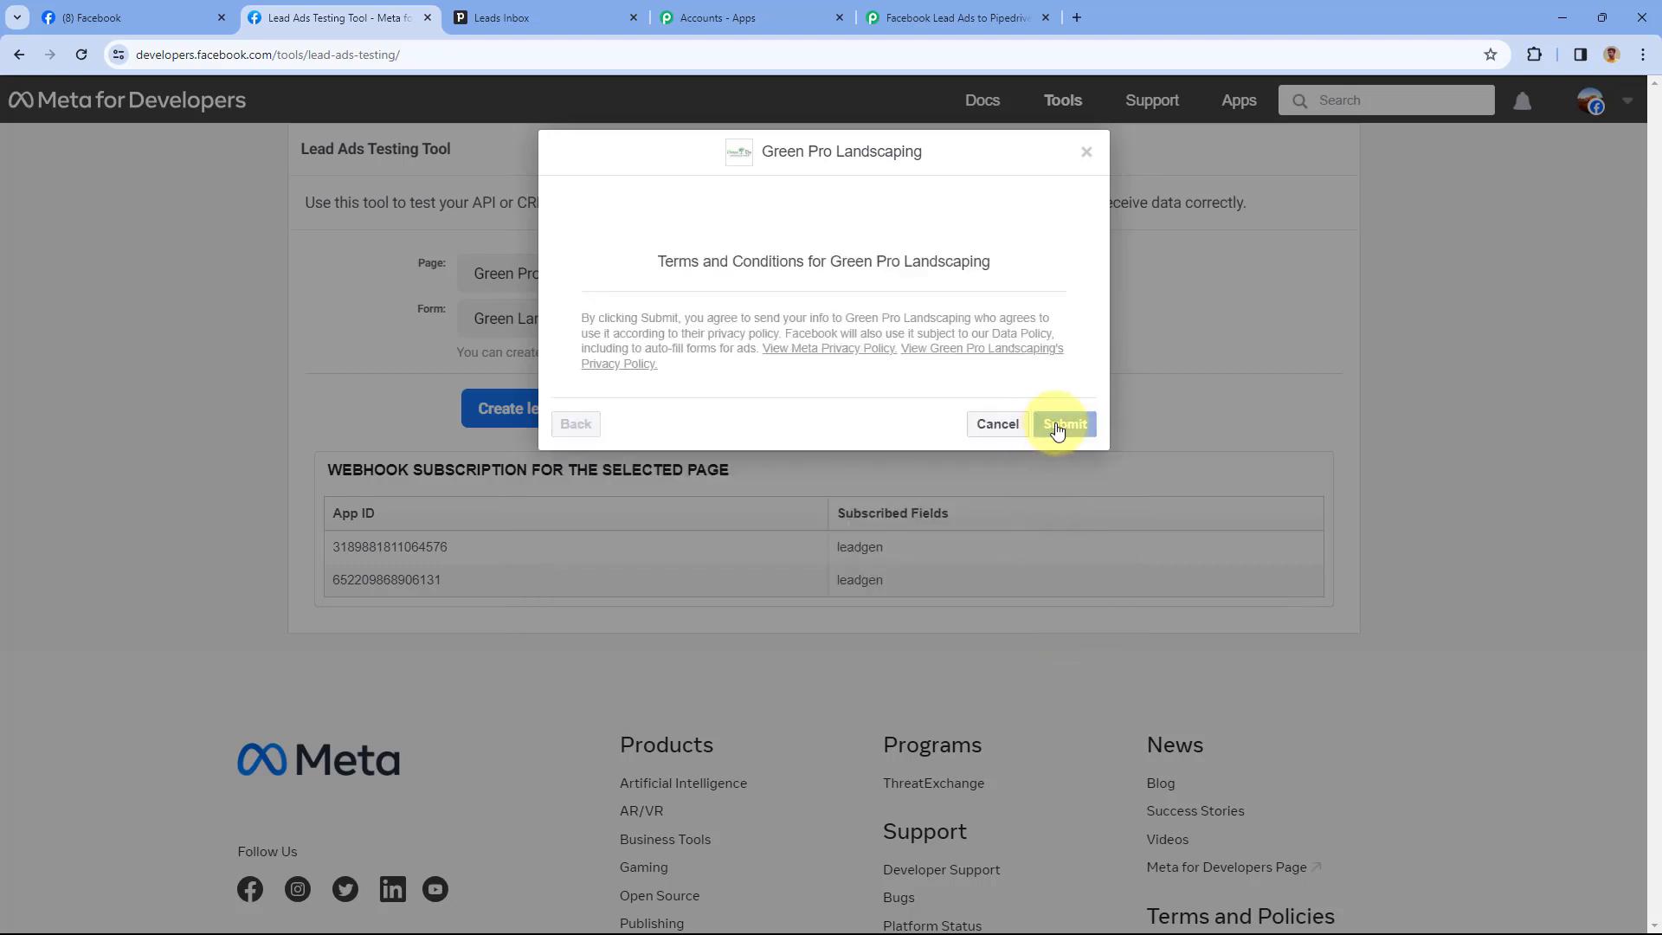
pyautogui.click(1086, 154)
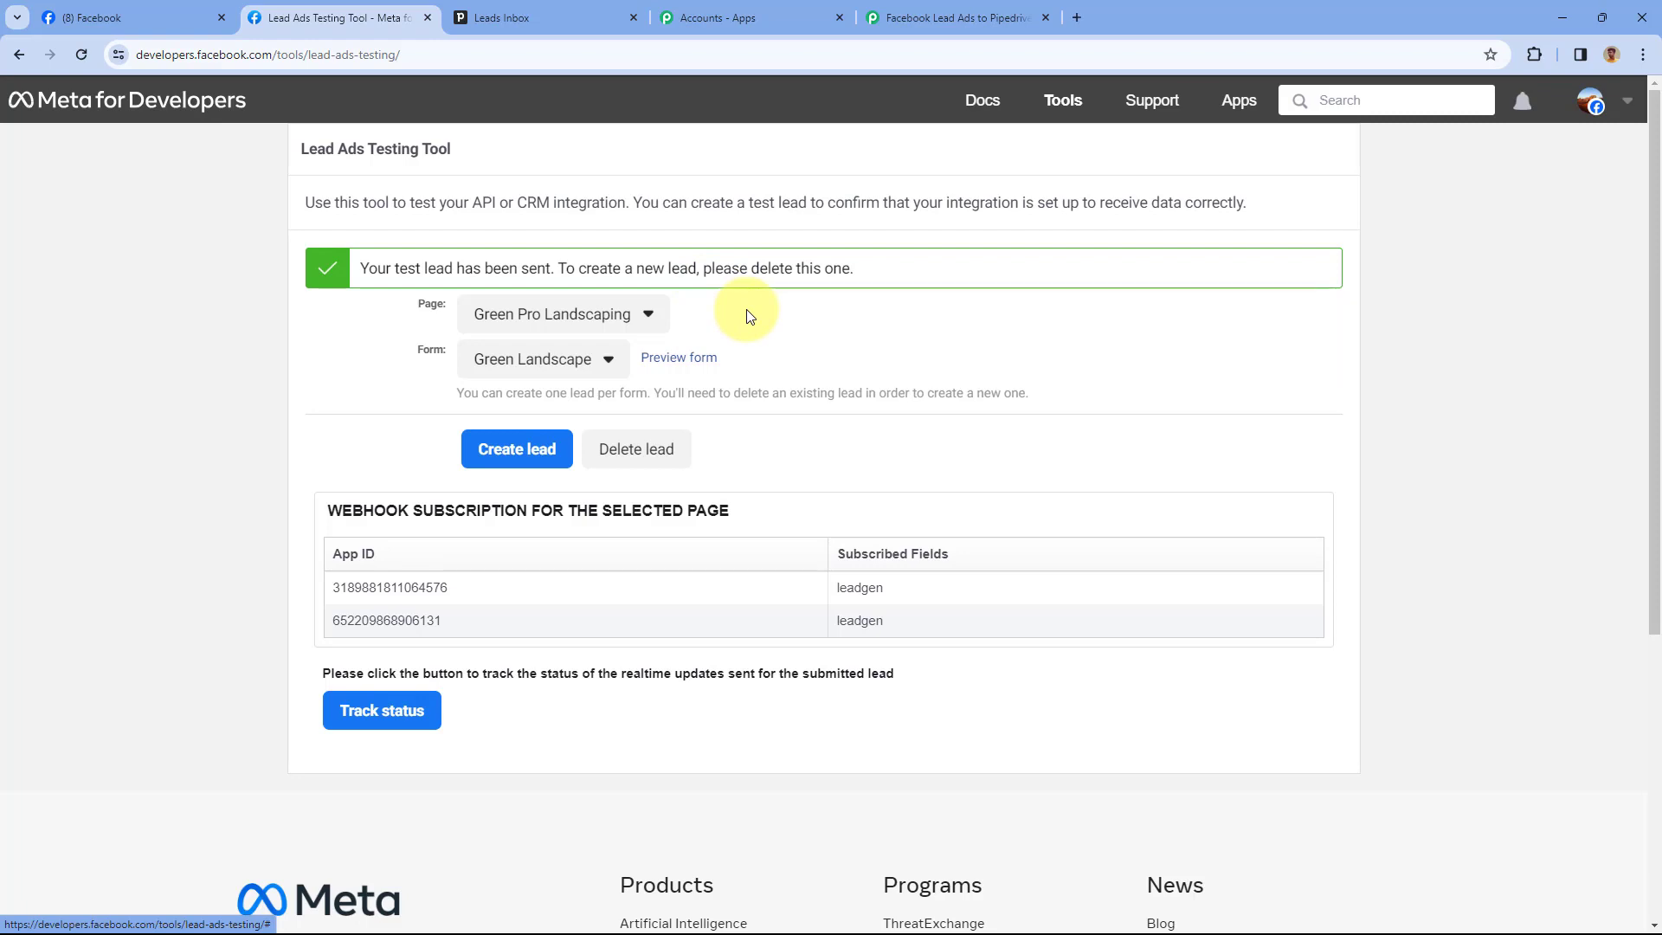
pyautogui.click(530, 15)
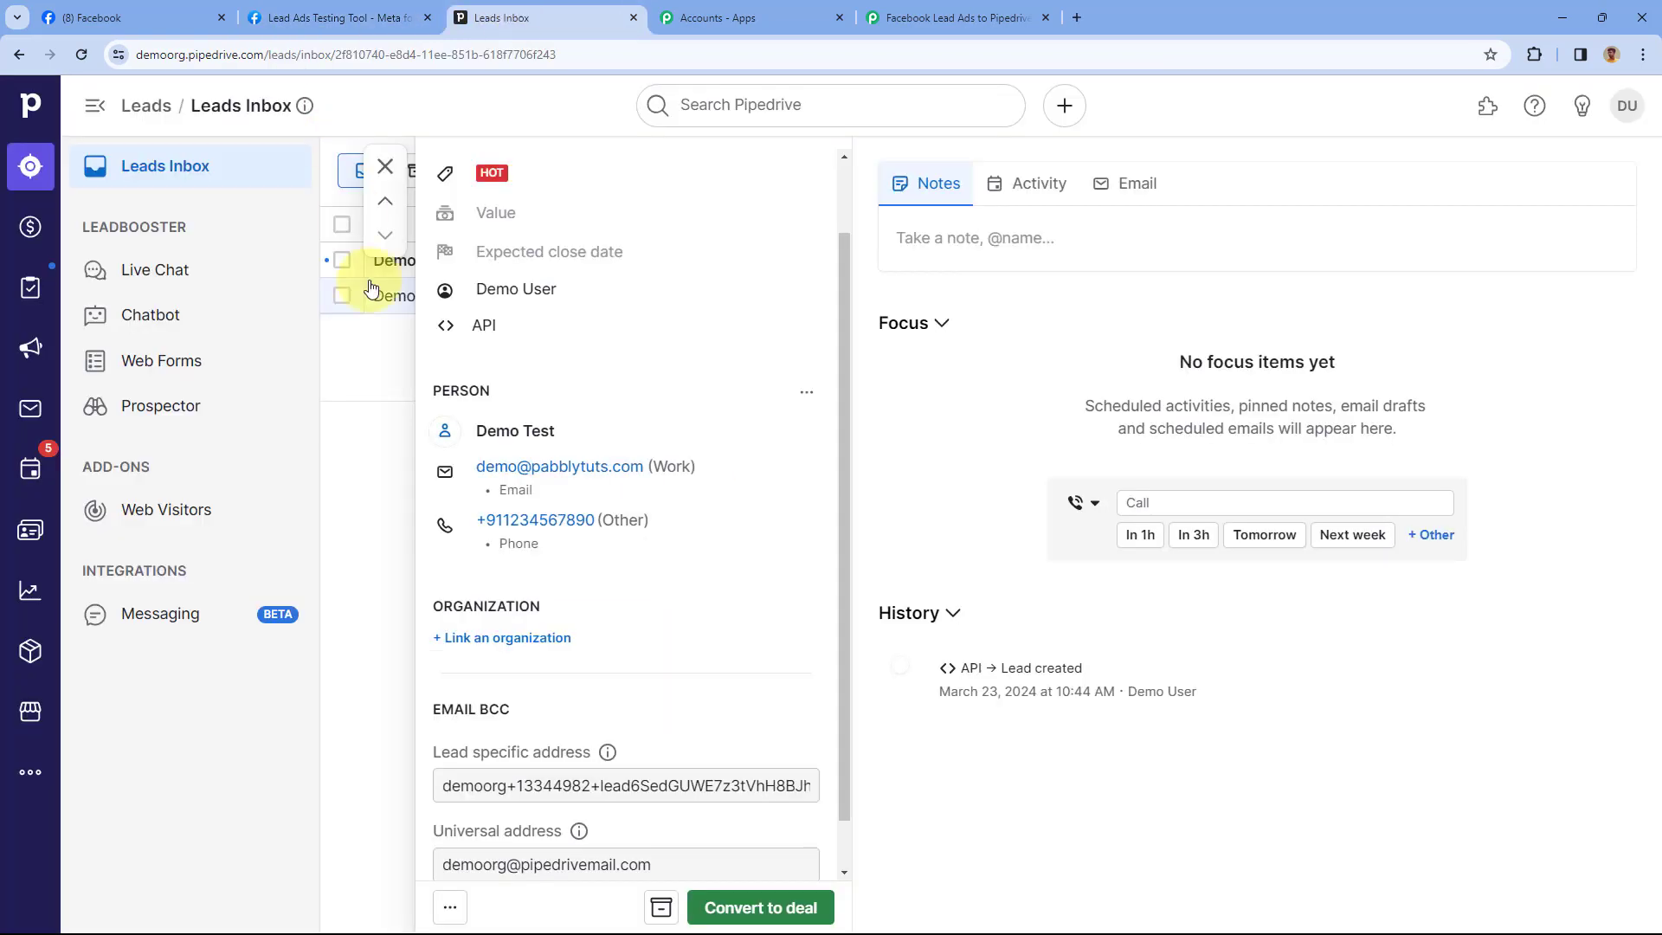
# Reload the Leads Inbox and open the Test User lead to verify its email, phone and Hot label
pyautogui.click(82, 55)
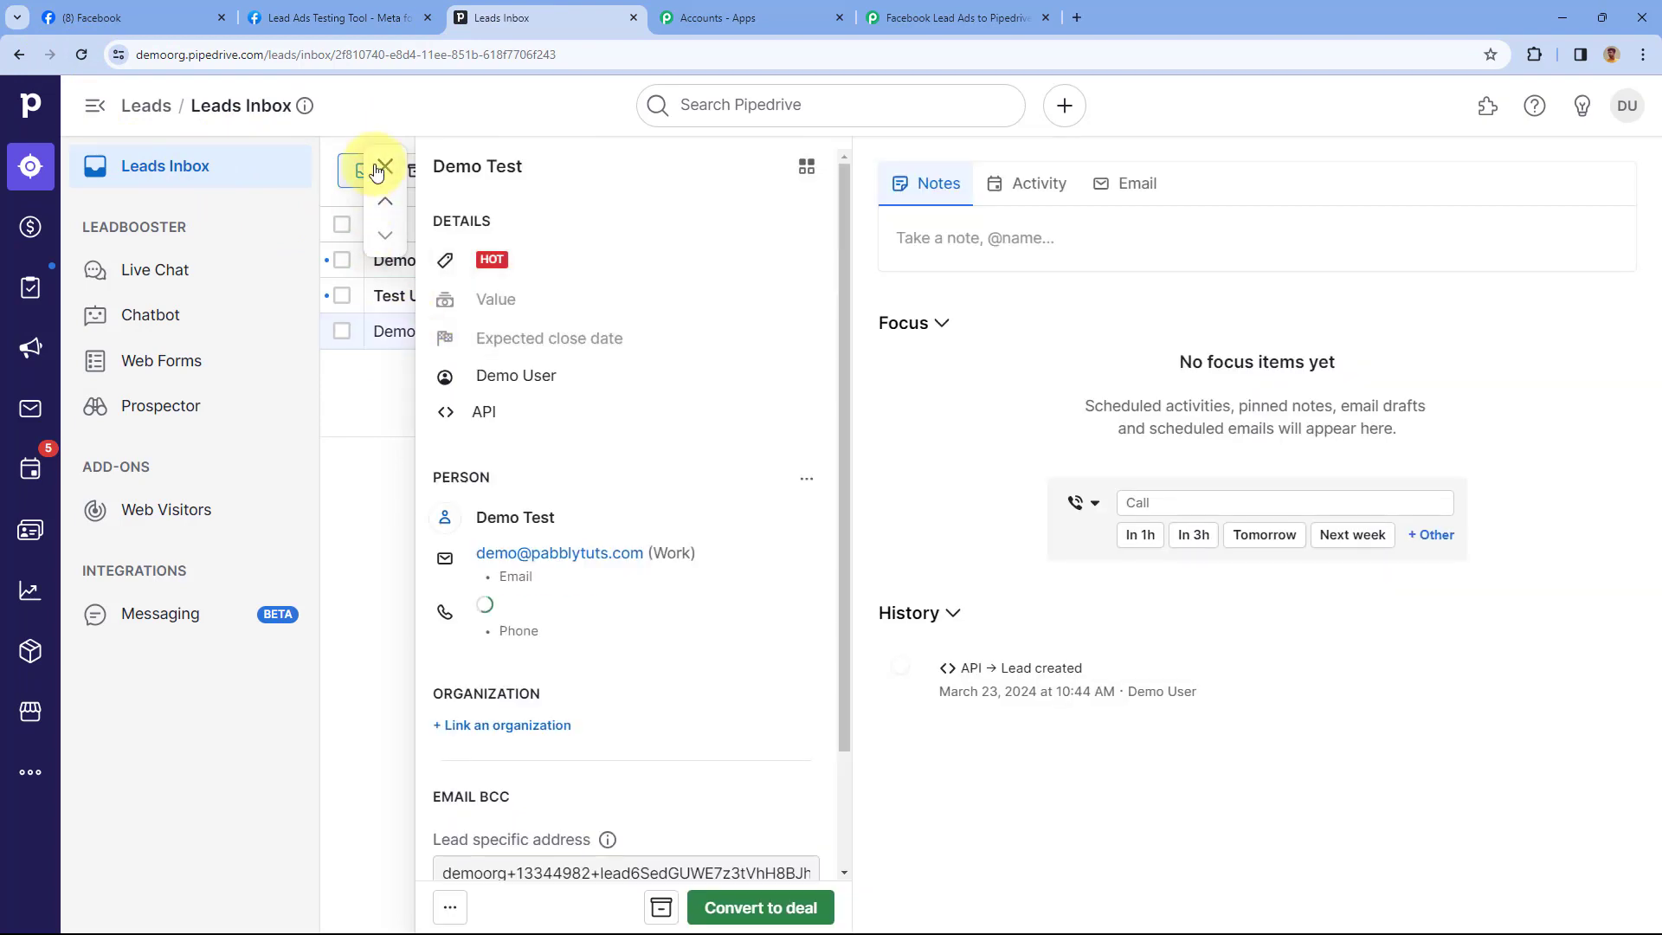
pyautogui.click(385, 166)
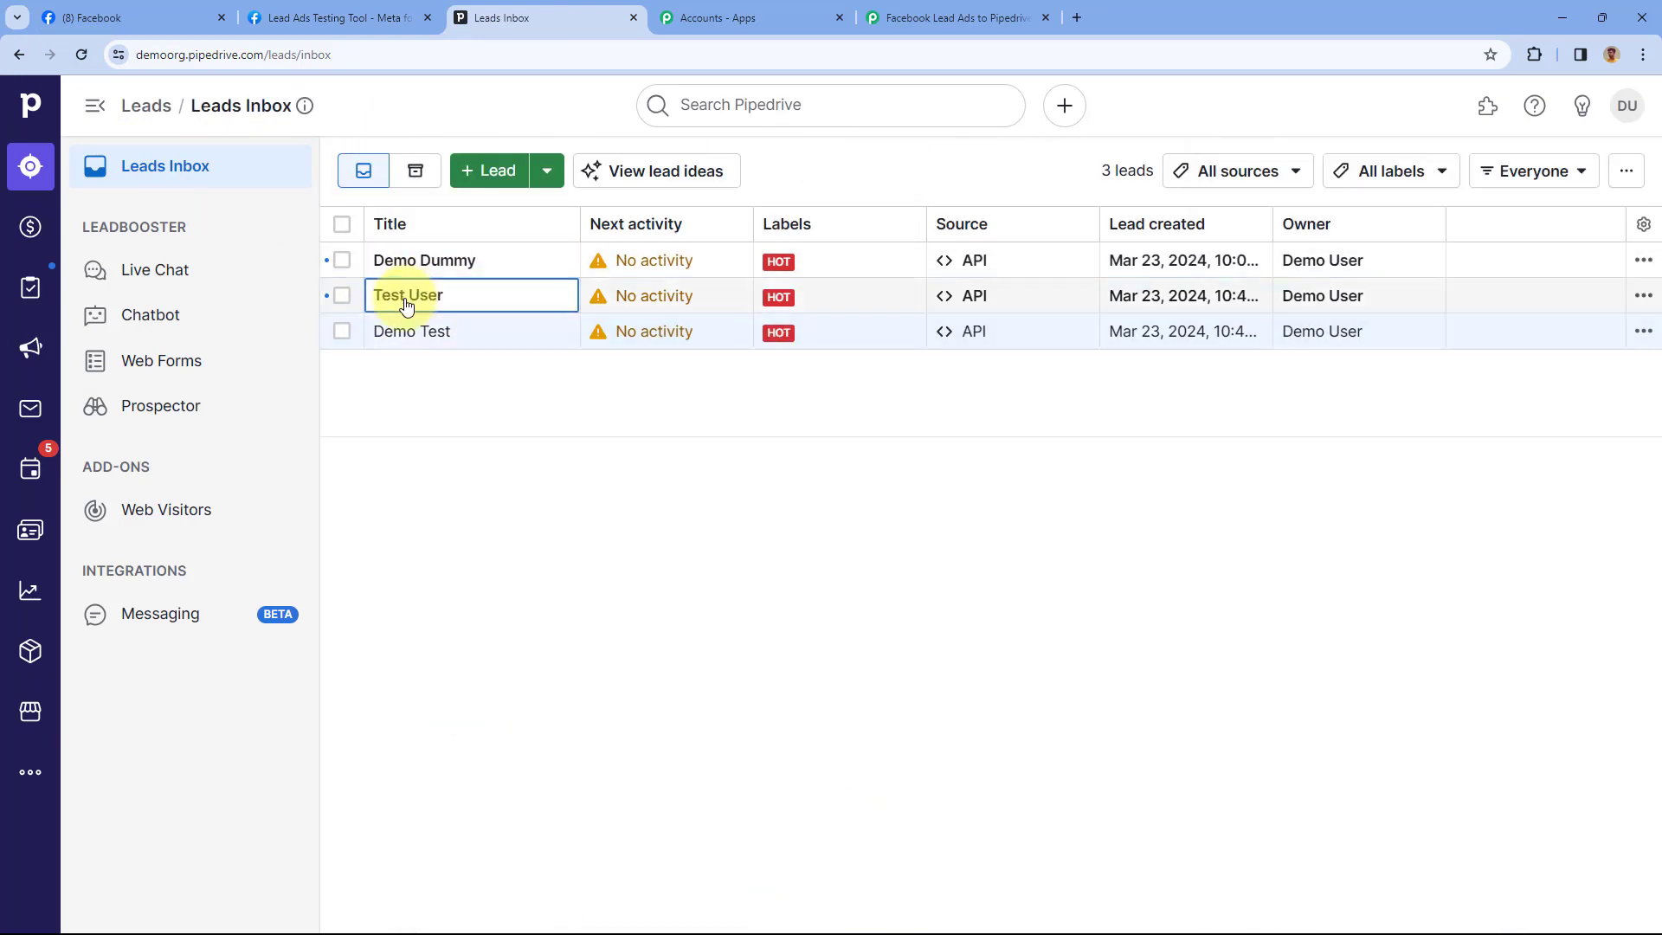
pyautogui.click(468, 298)
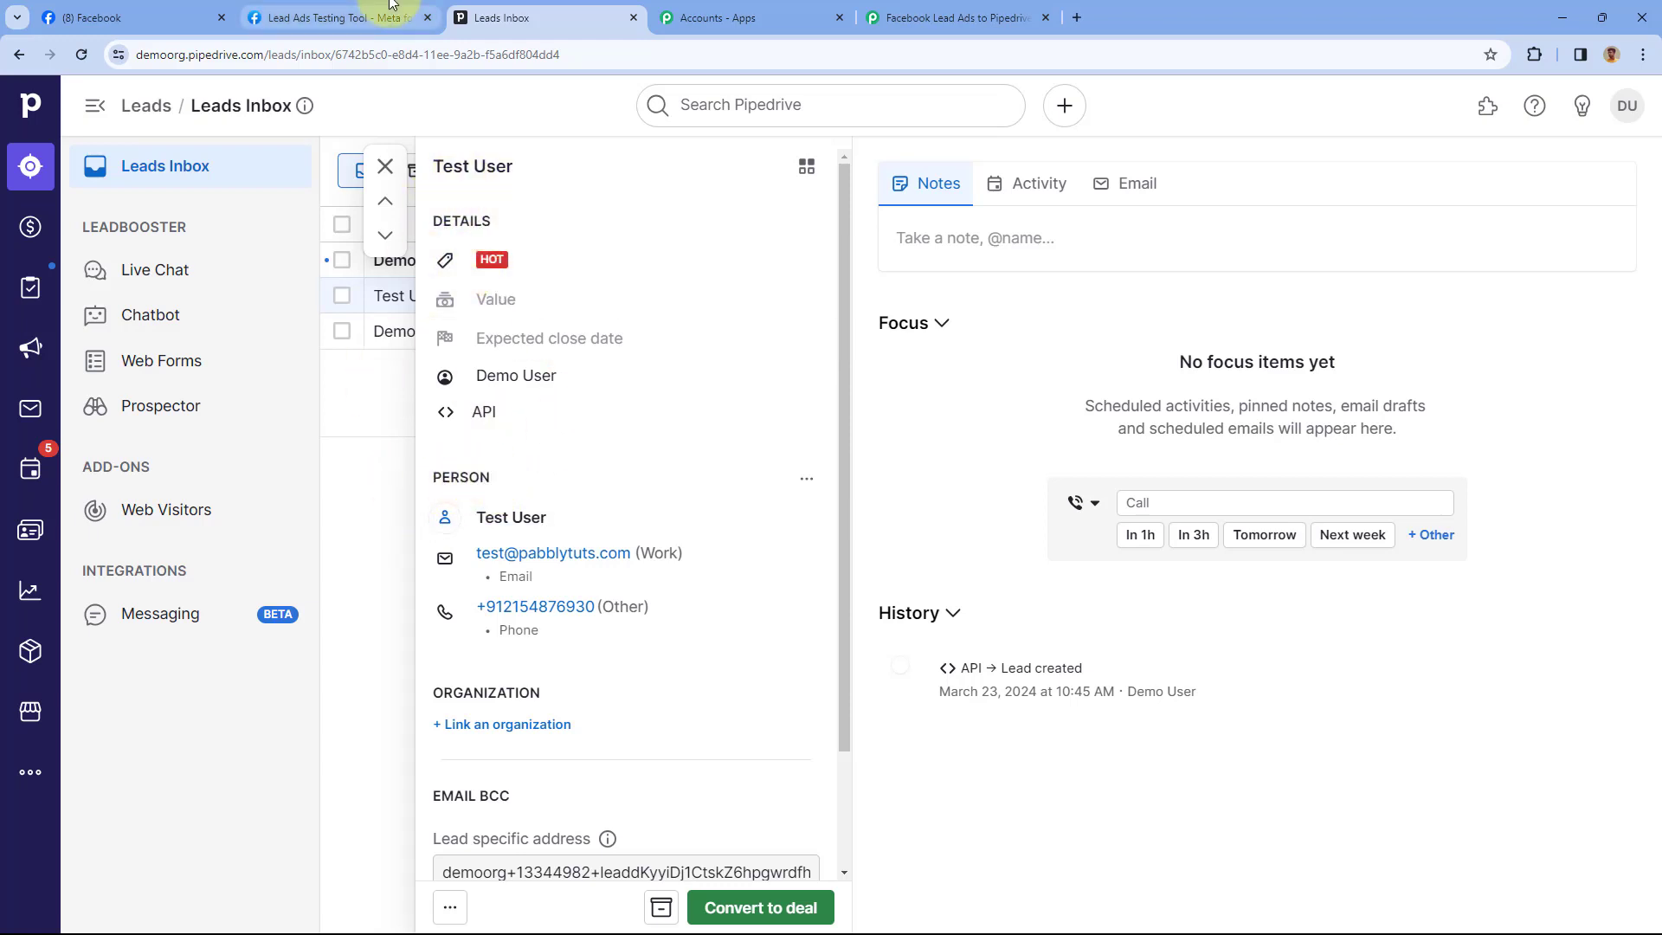
pyautogui.click(333, 17)
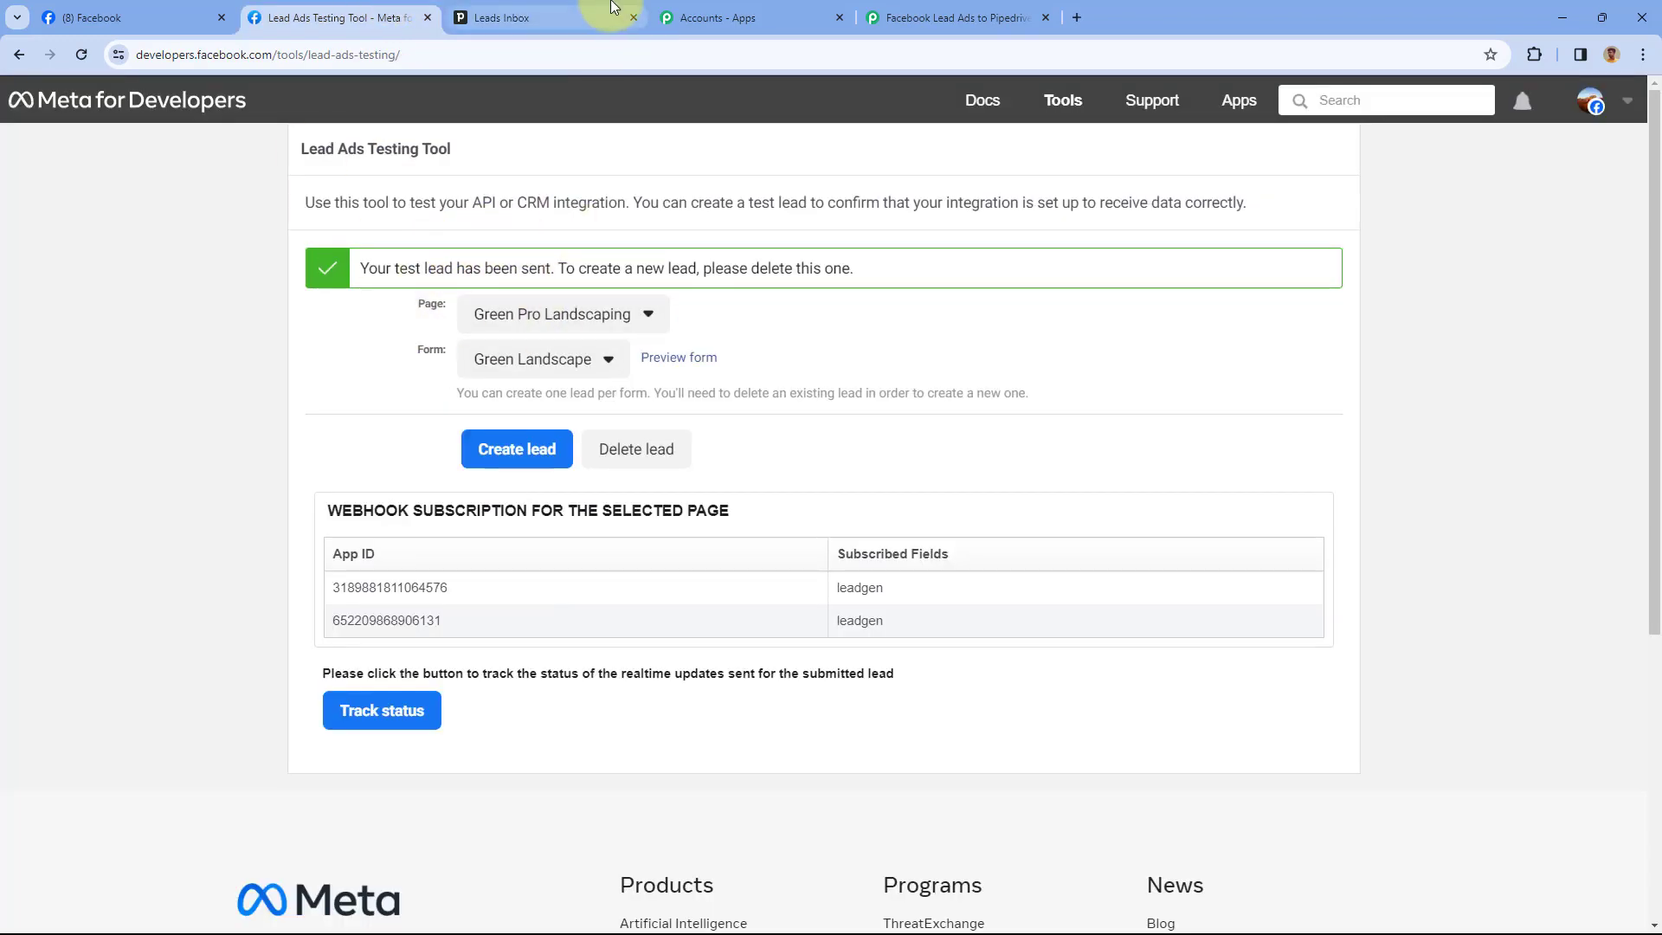
pyautogui.click(511, 17)
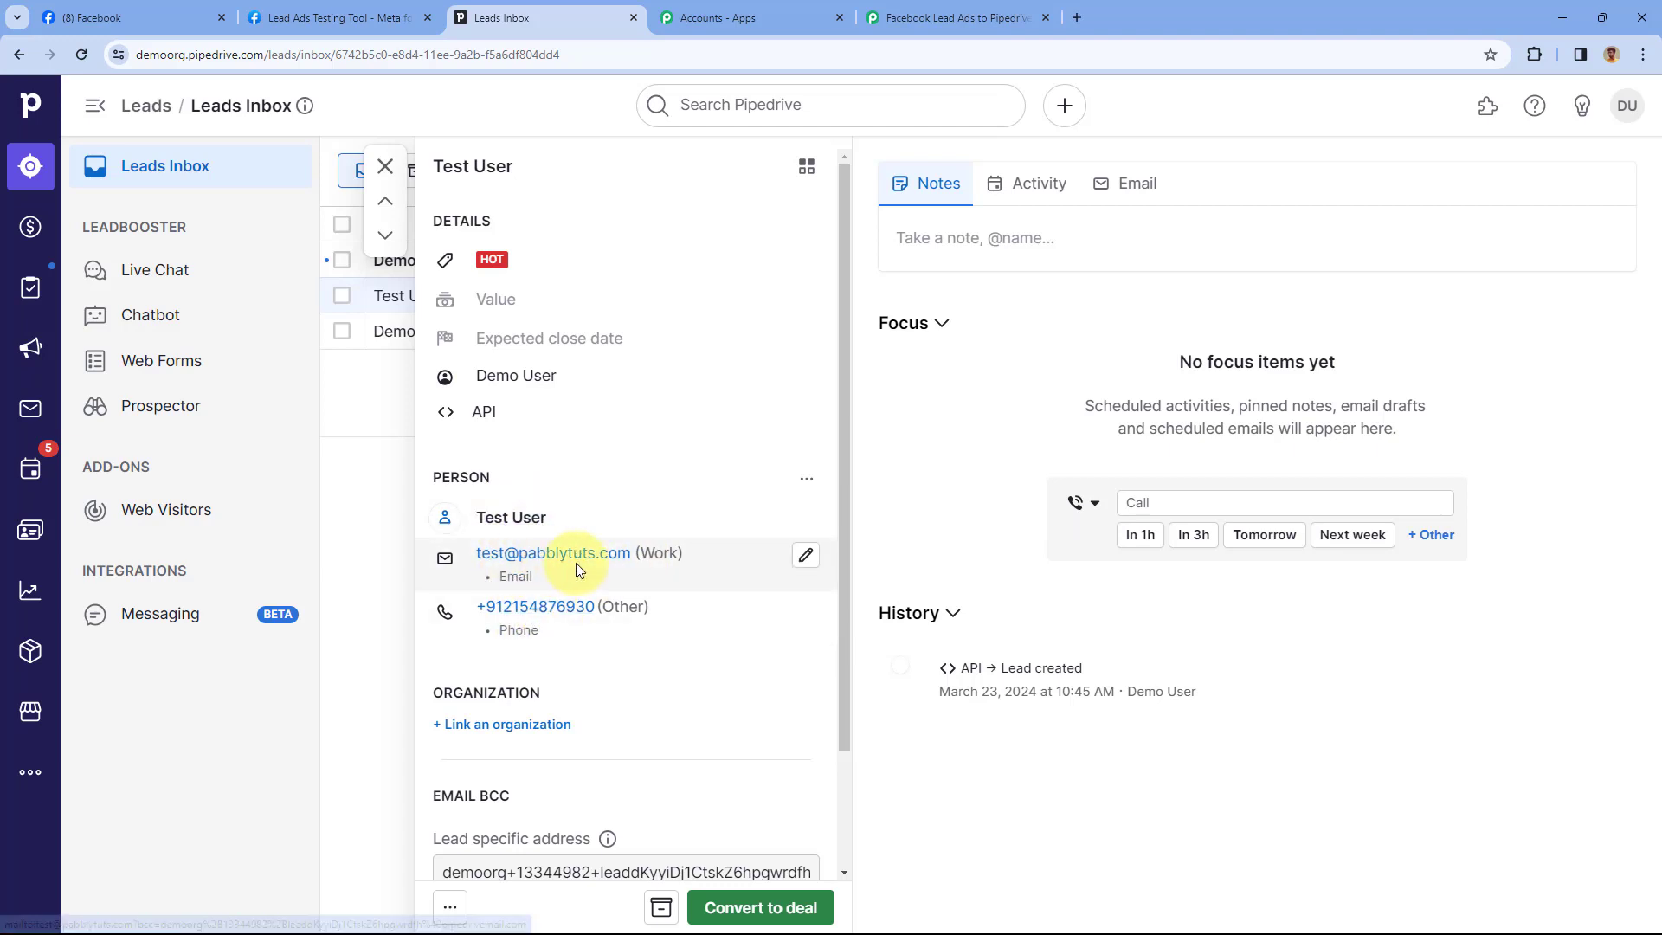
pyautogui.click(957, 18)
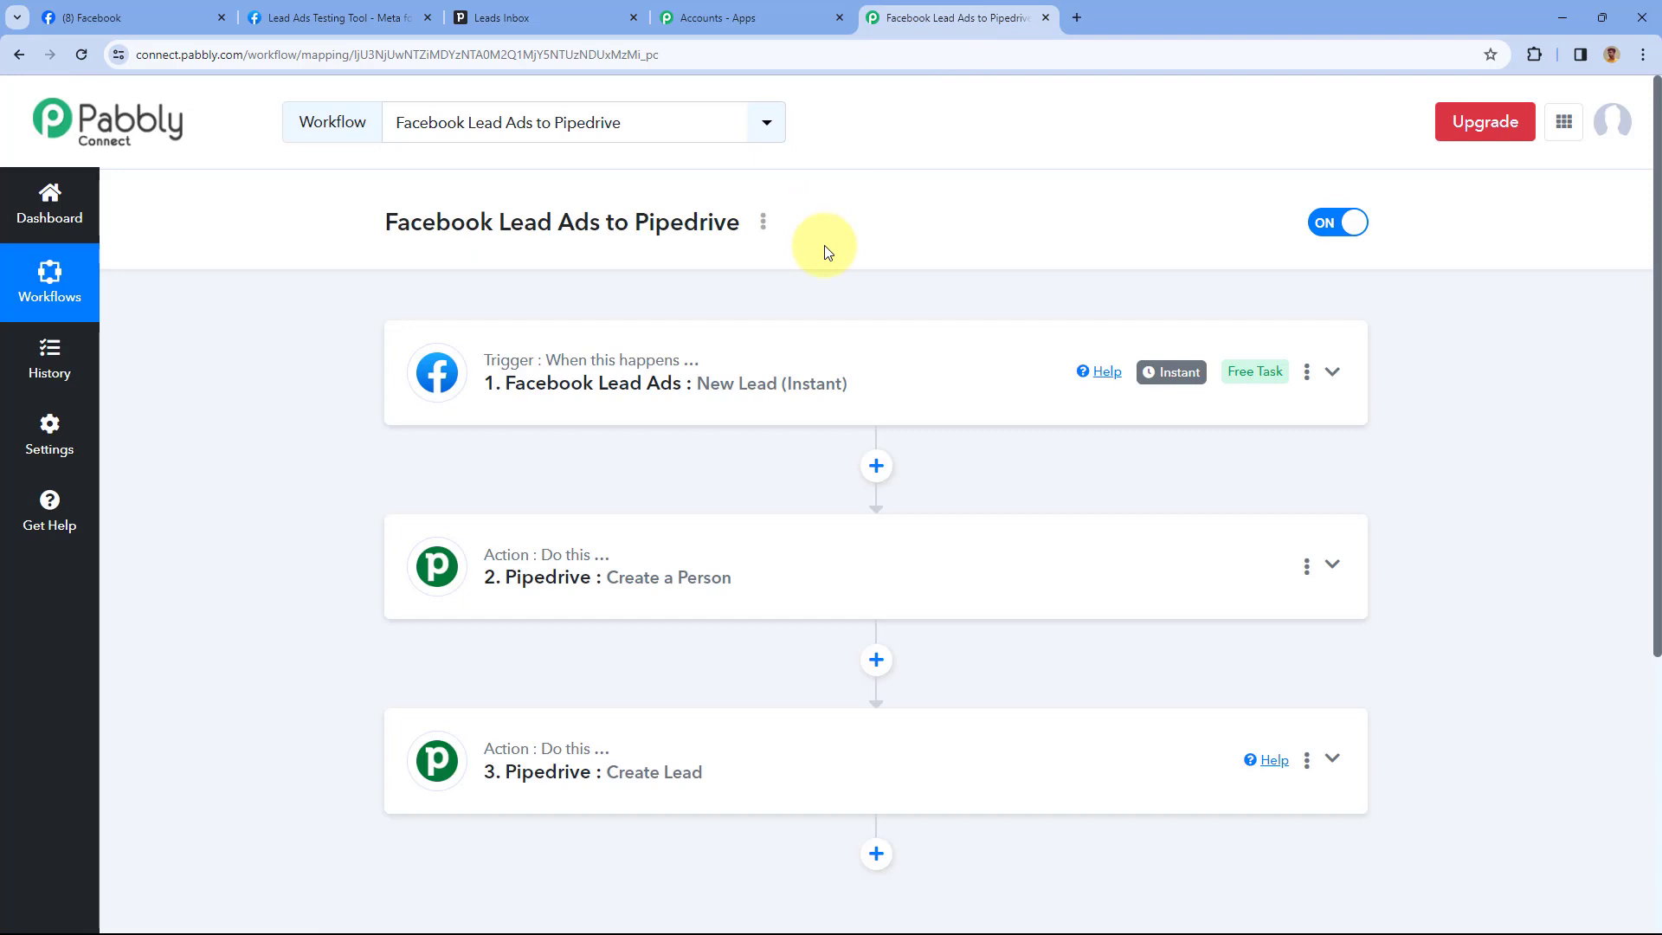